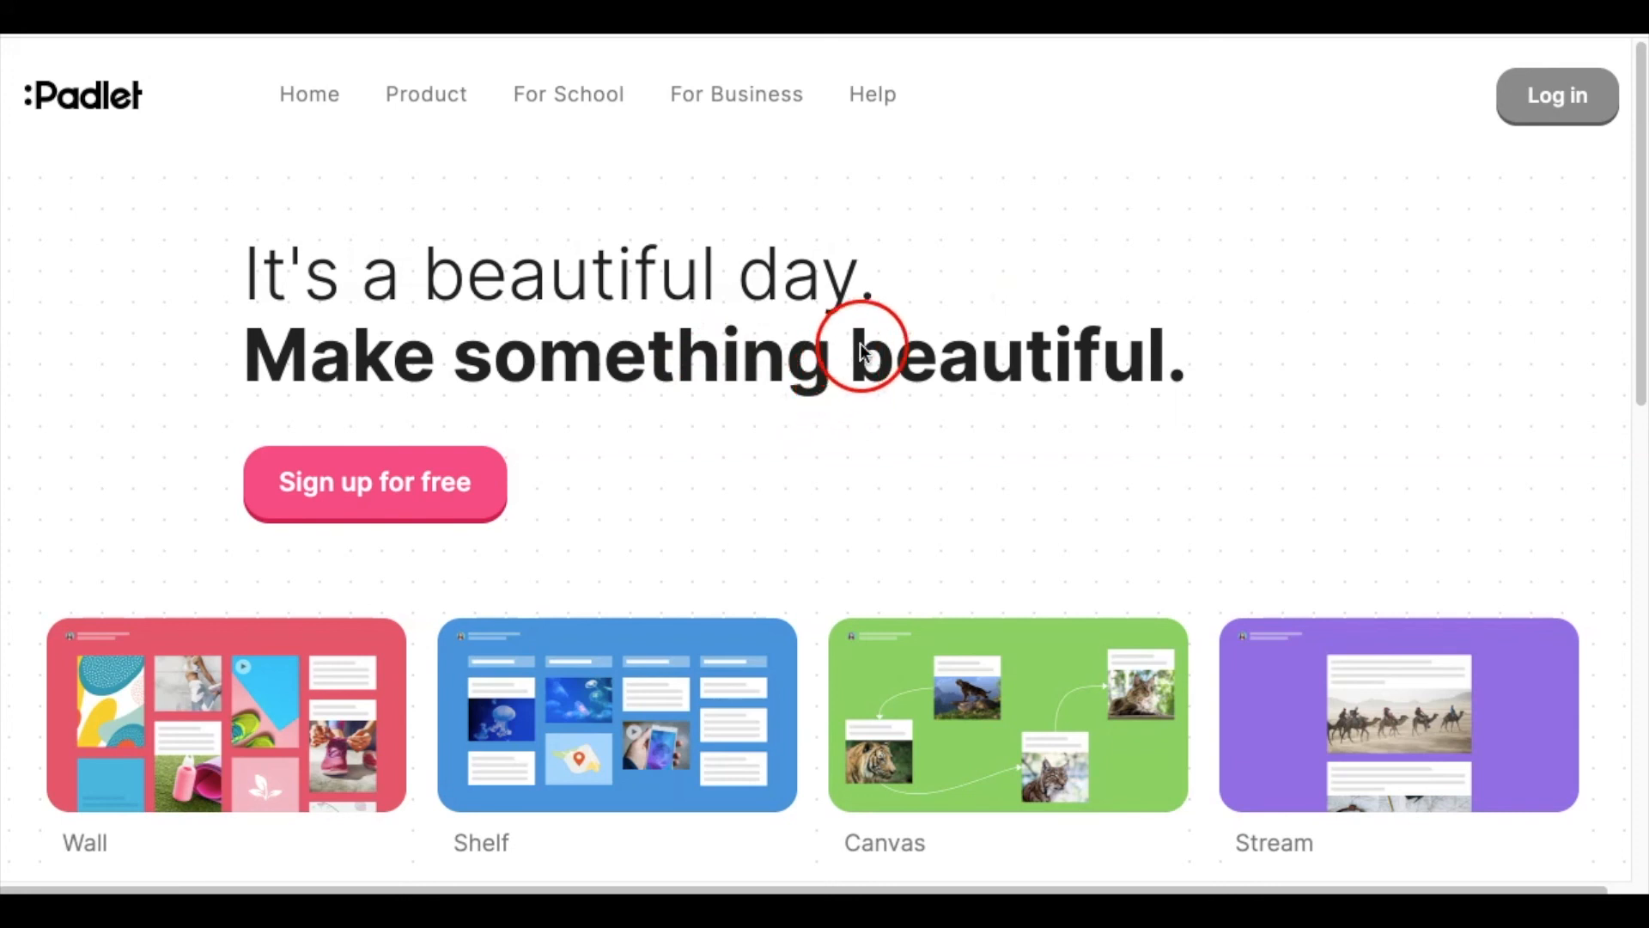
Start logging in from the Padlet homepage's top-right Log in link
click(1544, 96)
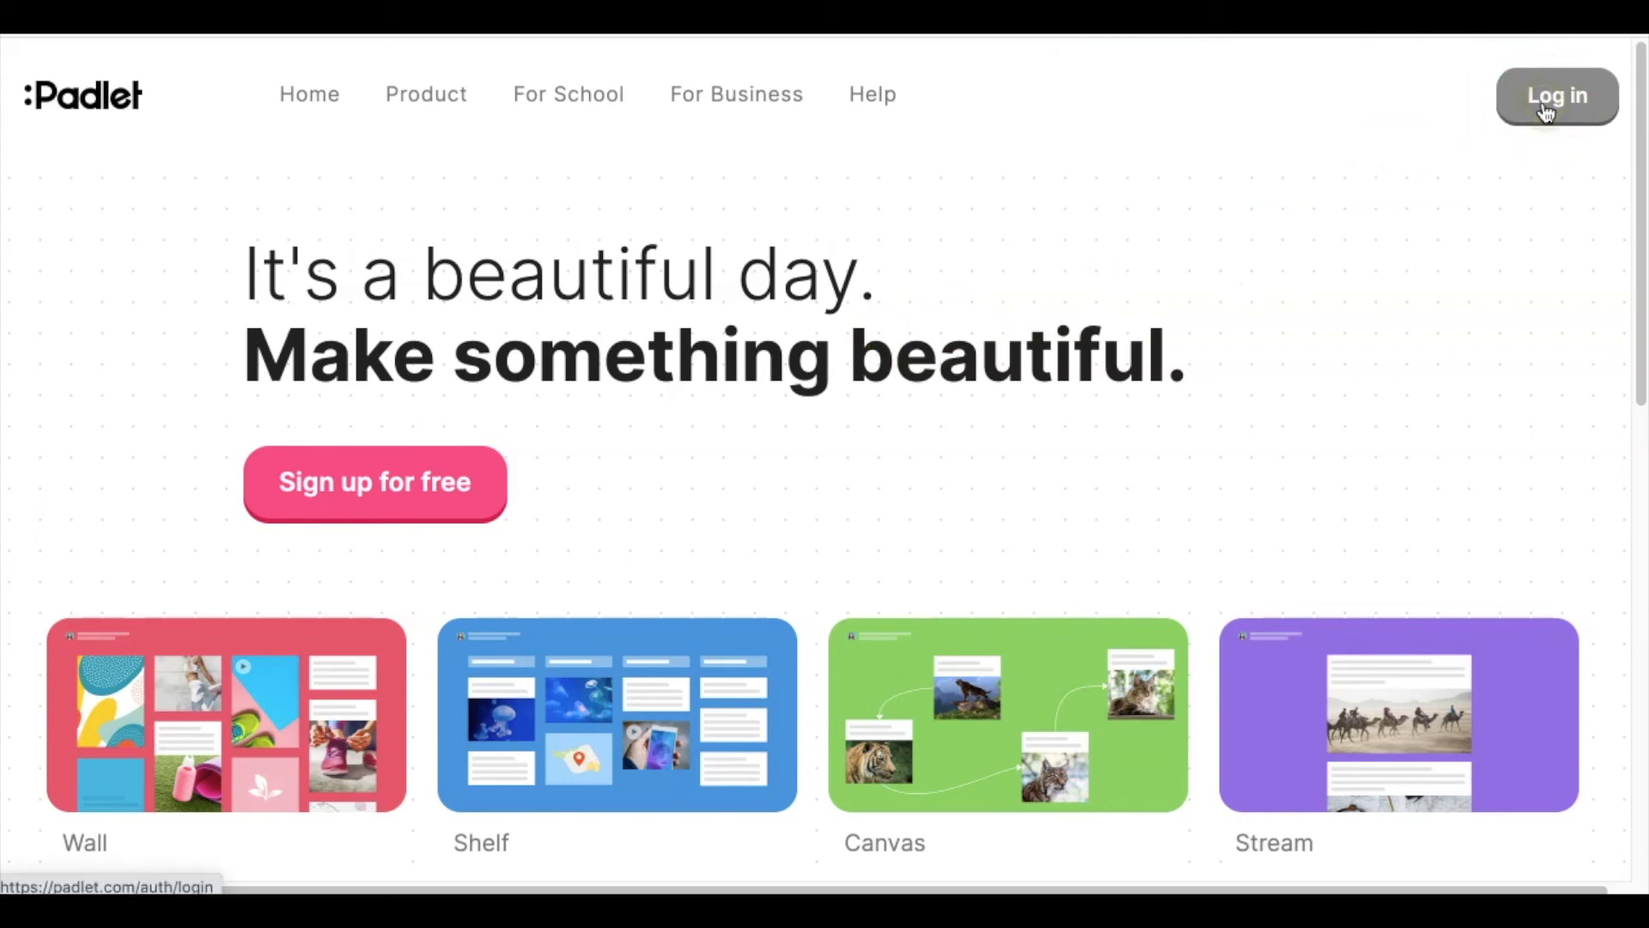
Sign in with the autofilled email and password to reach the dashboard
click(1076, 726)
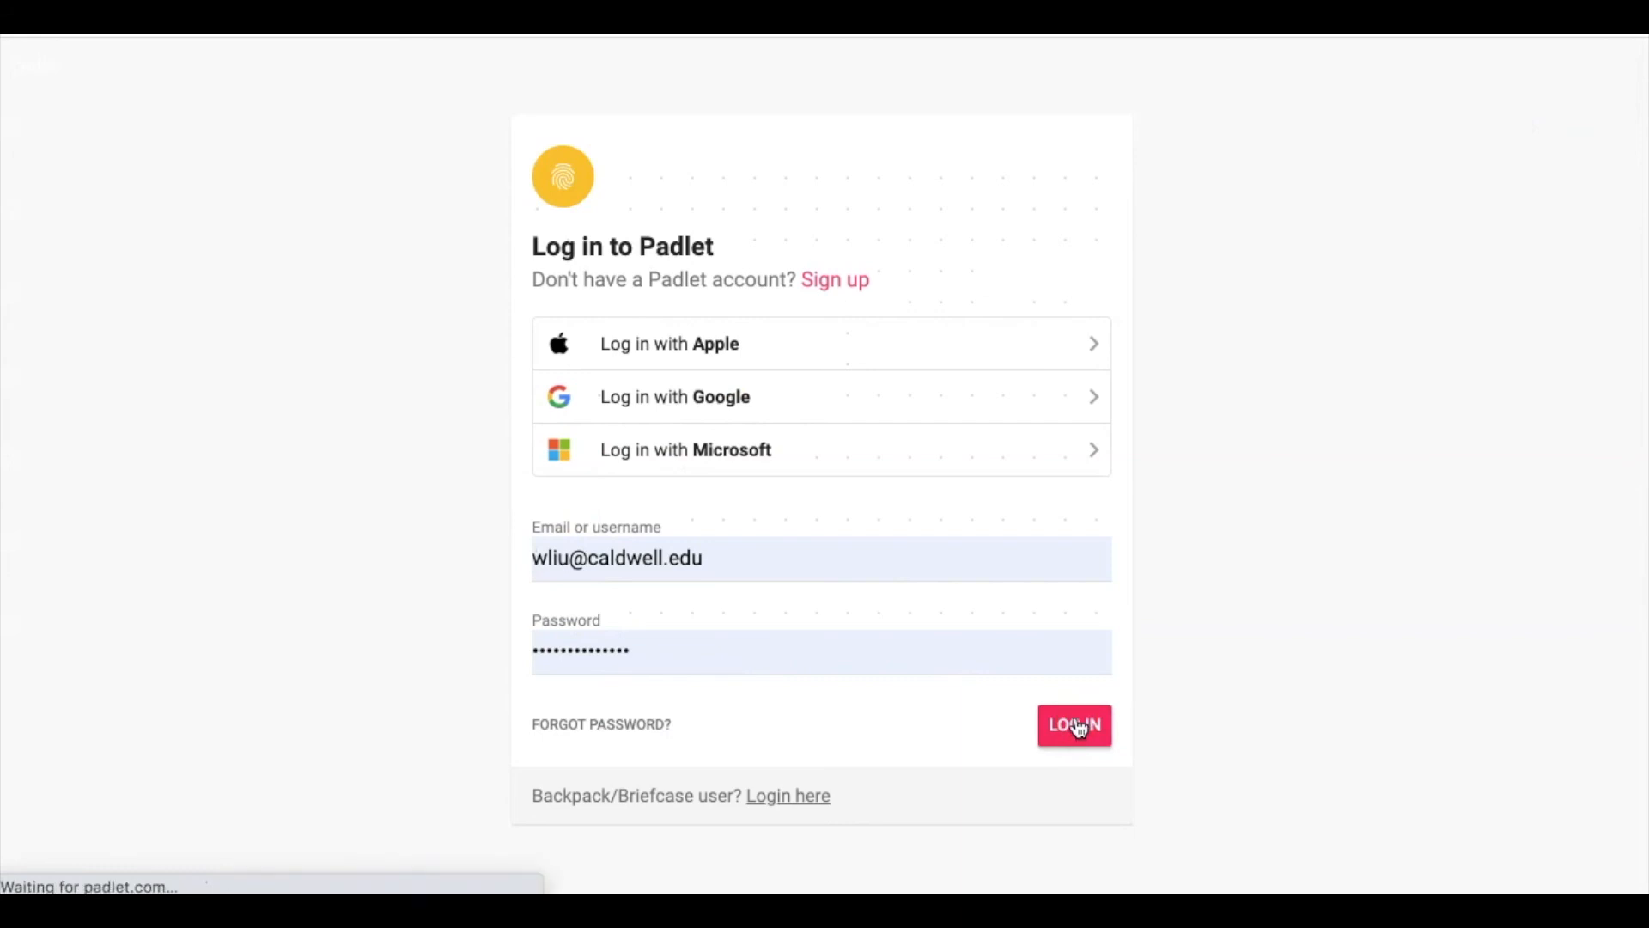
click(1057, 713)
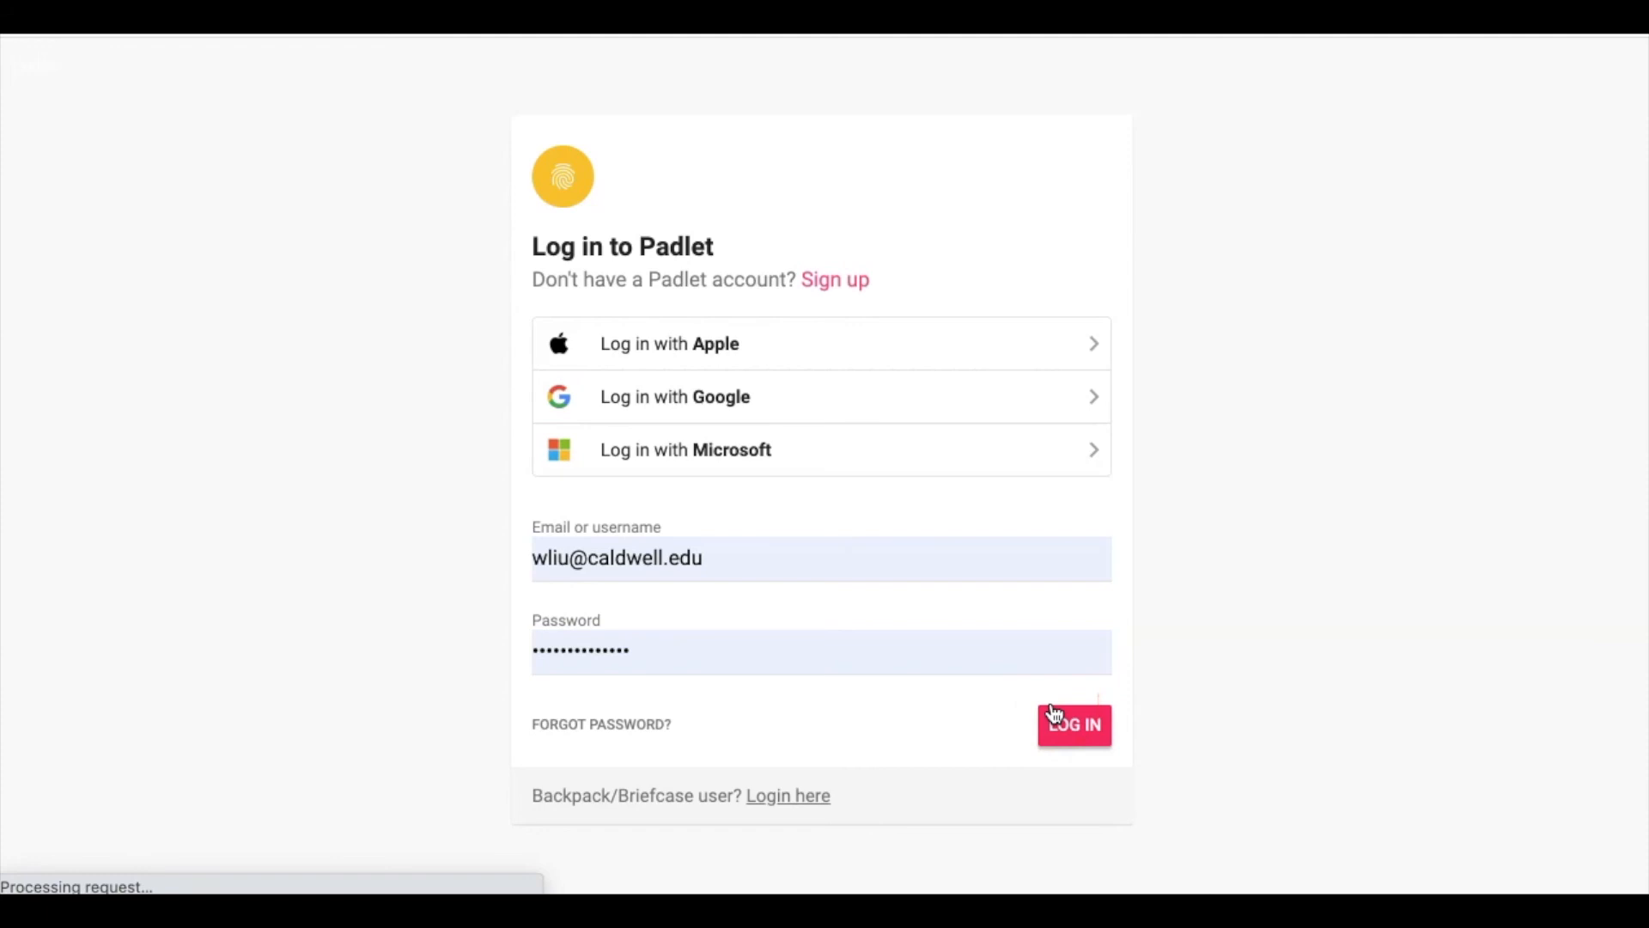
click(1024, 709)
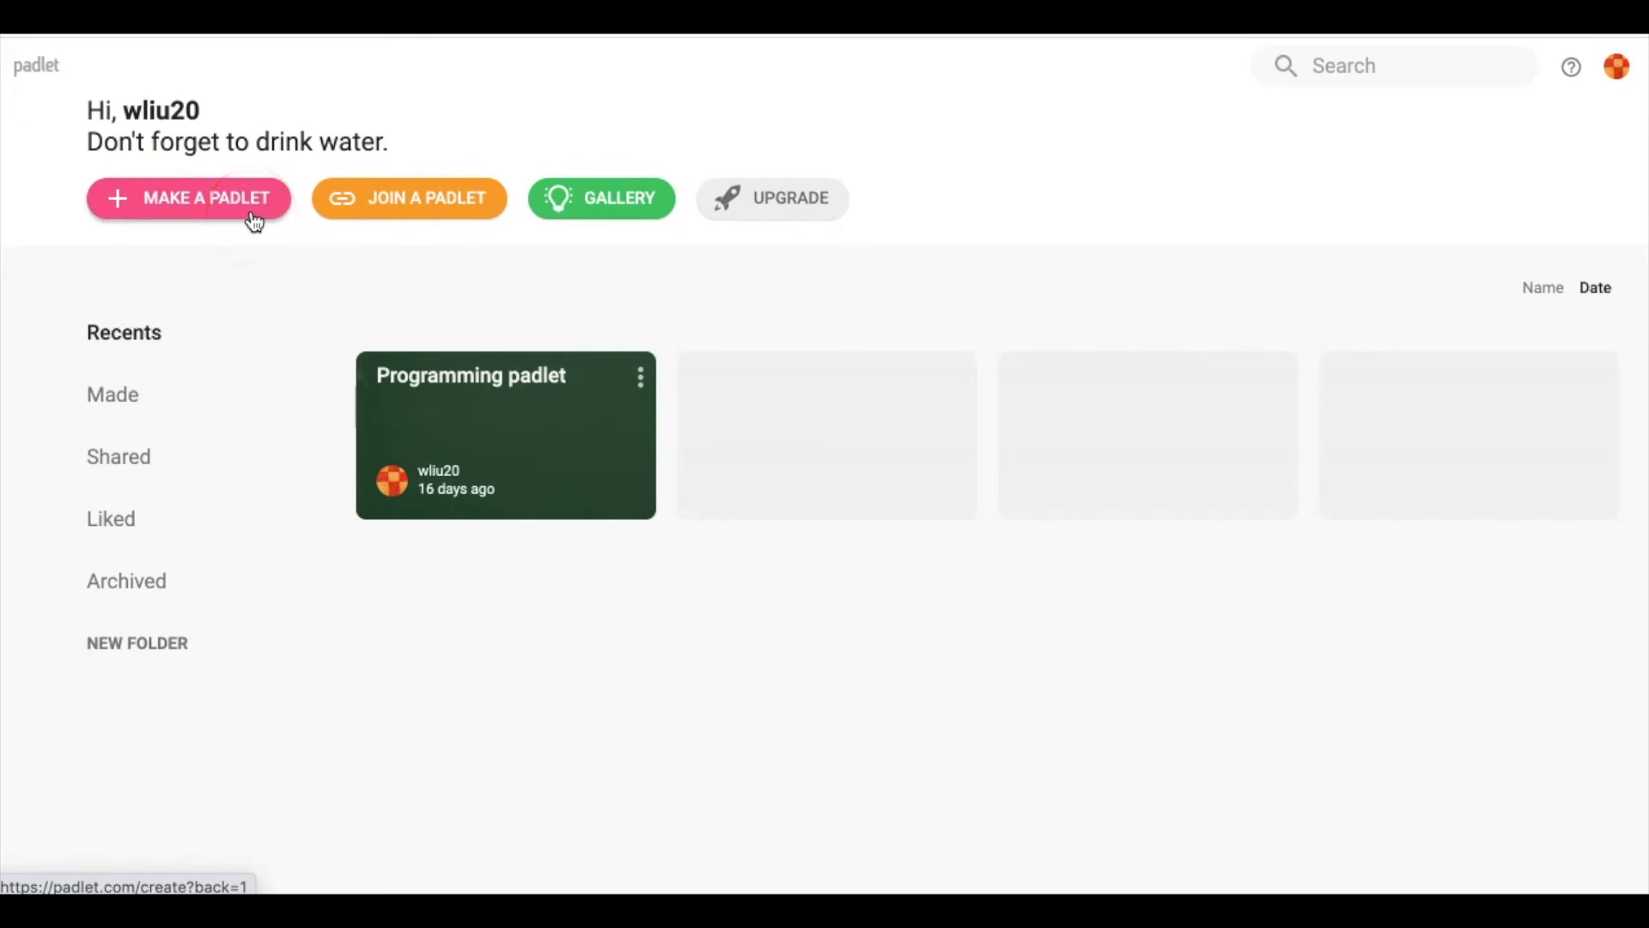
click(436, 206)
click(633, 412)
click(897, 483)
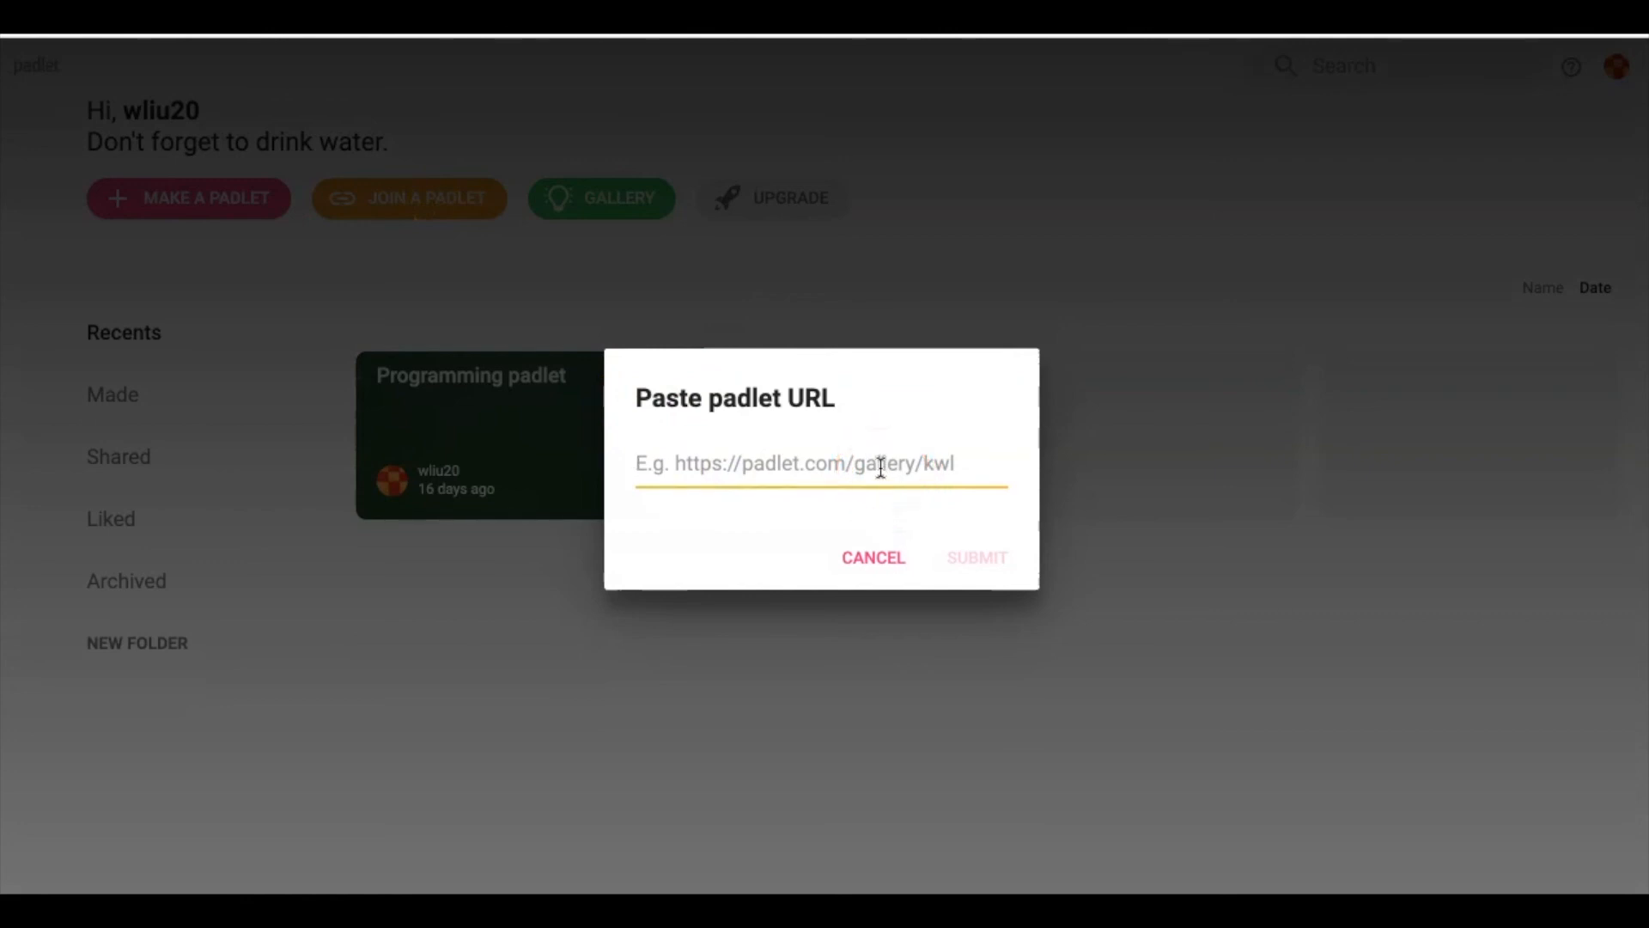
click(886, 534)
click(882, 563)
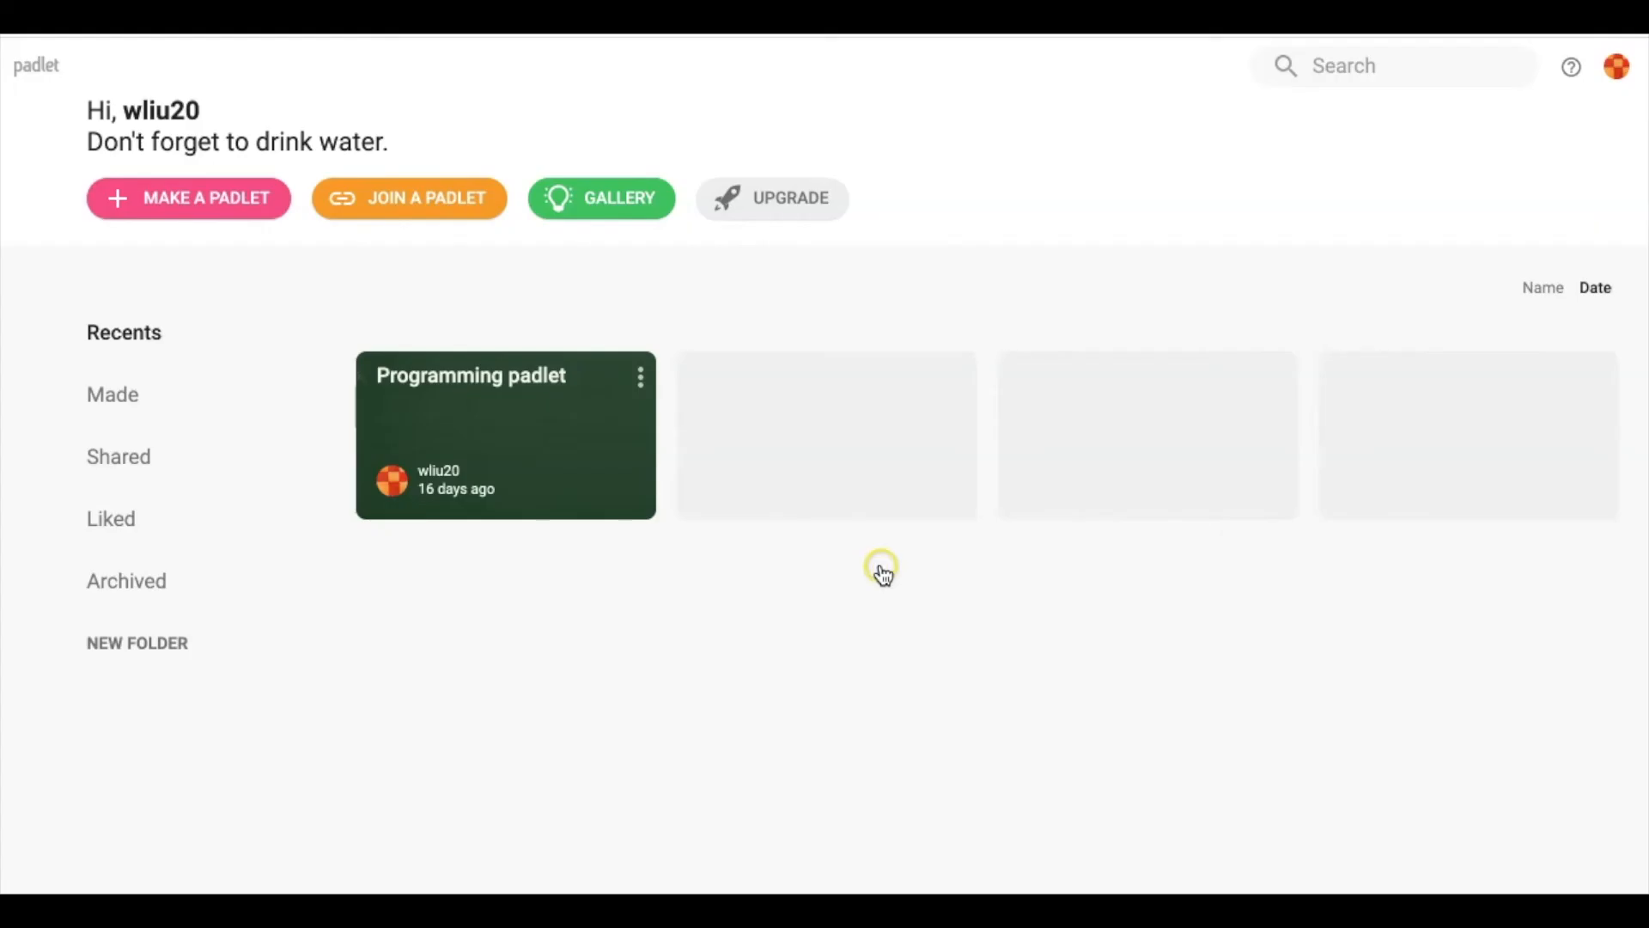
click(616, 216)
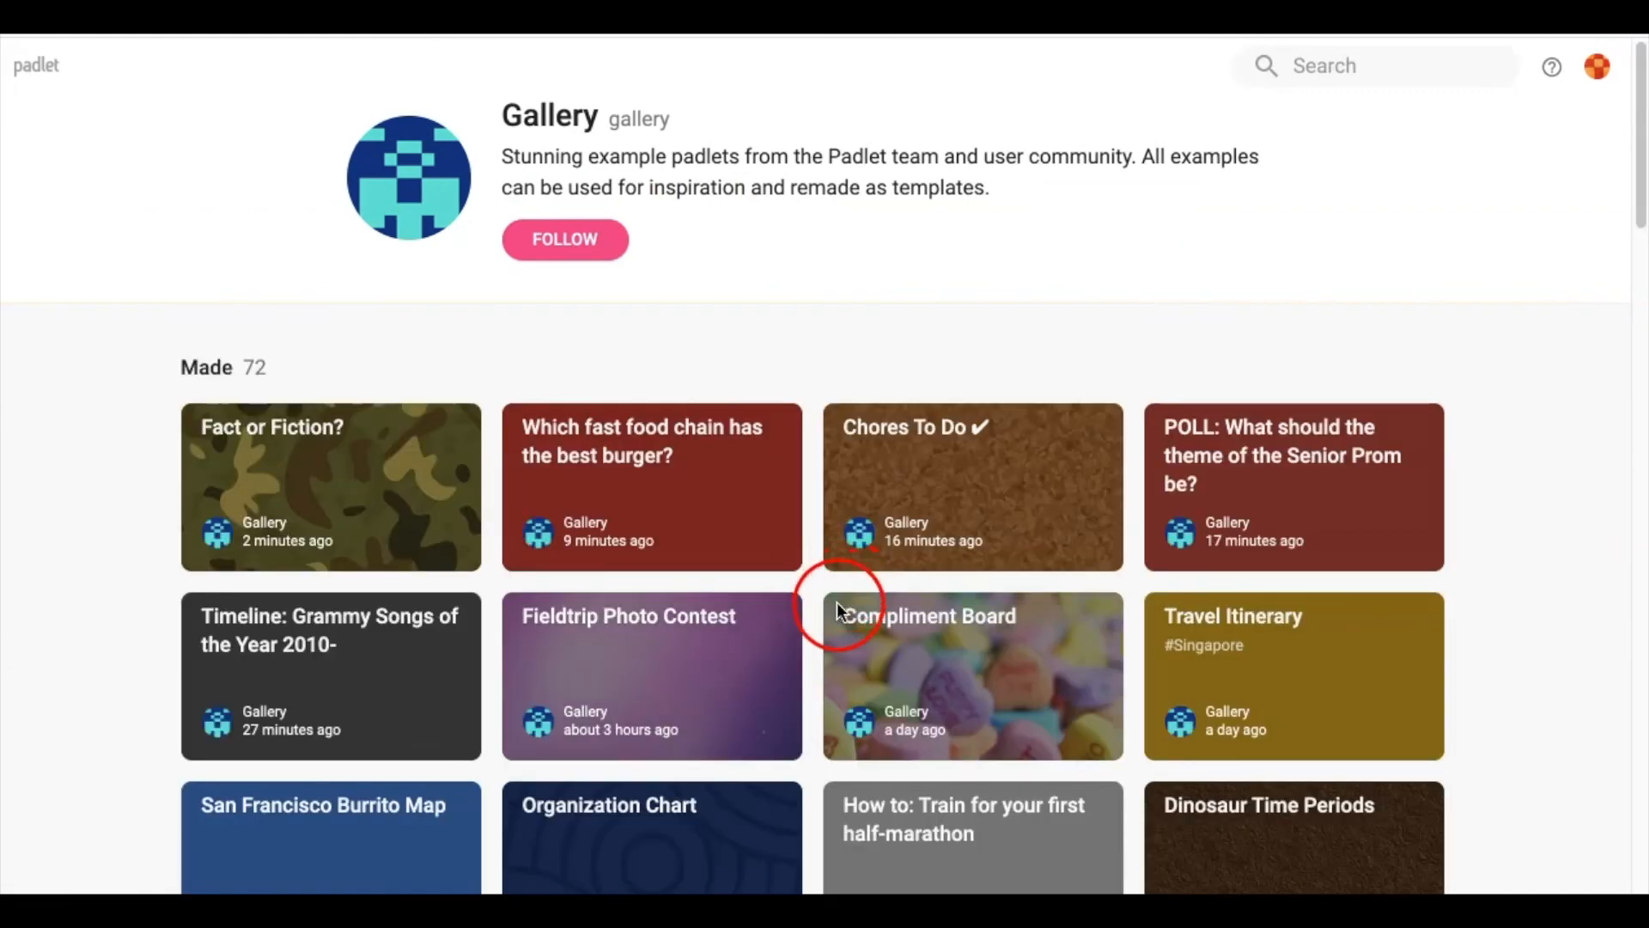
scroll(777, 670, down, 10)
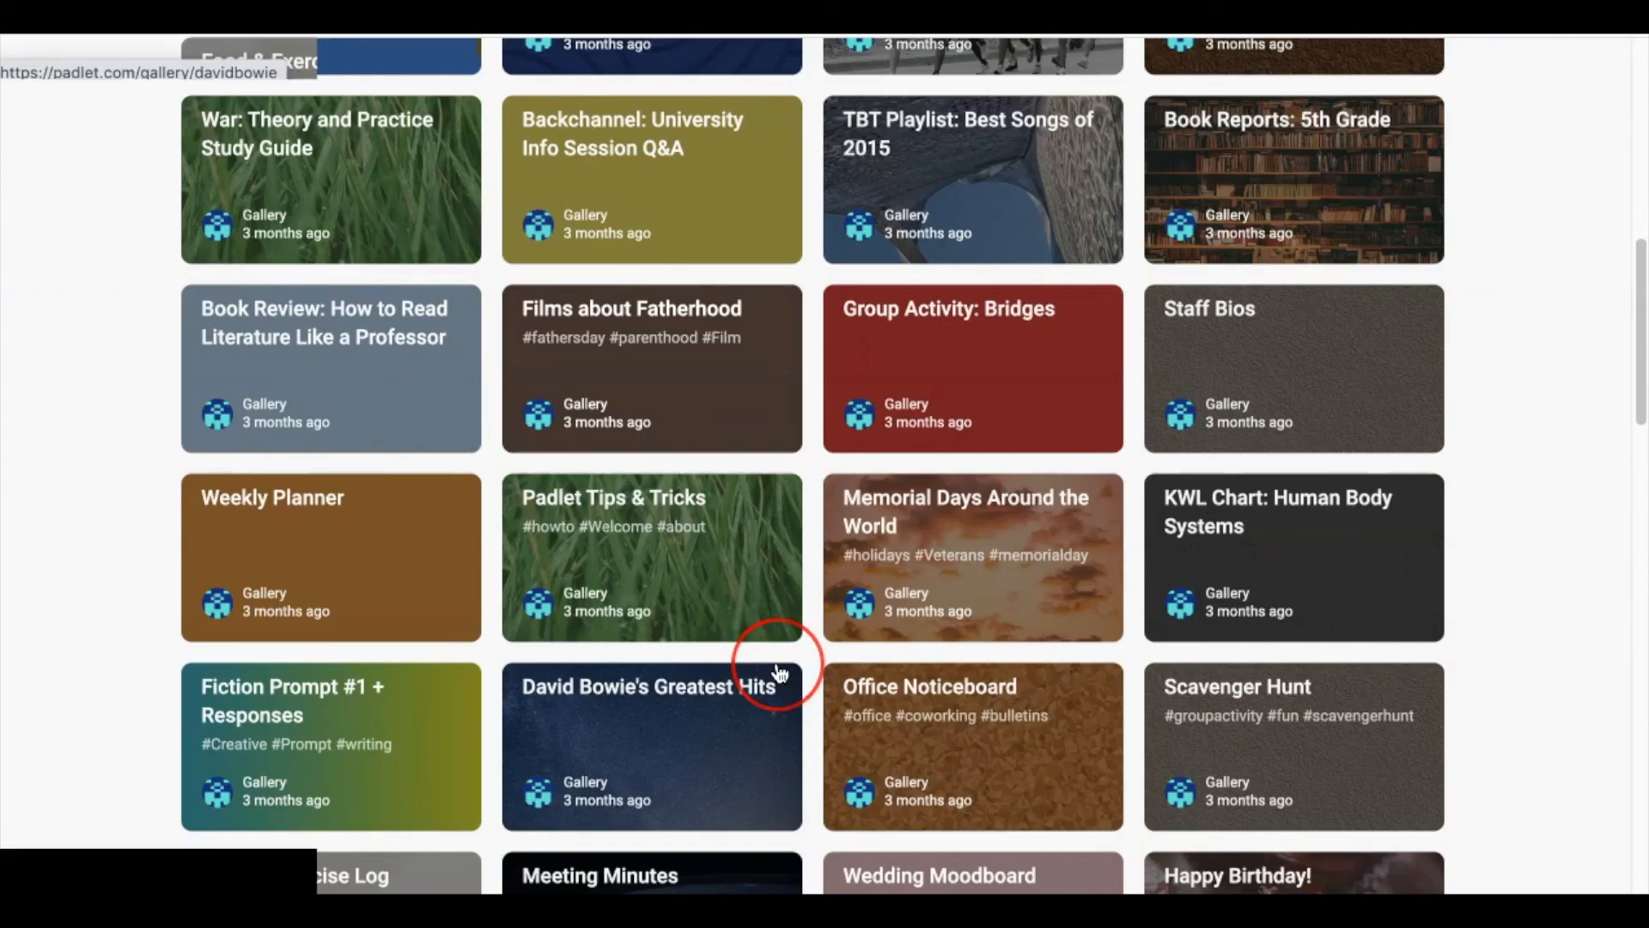
scroll(777, 670, down, 6)
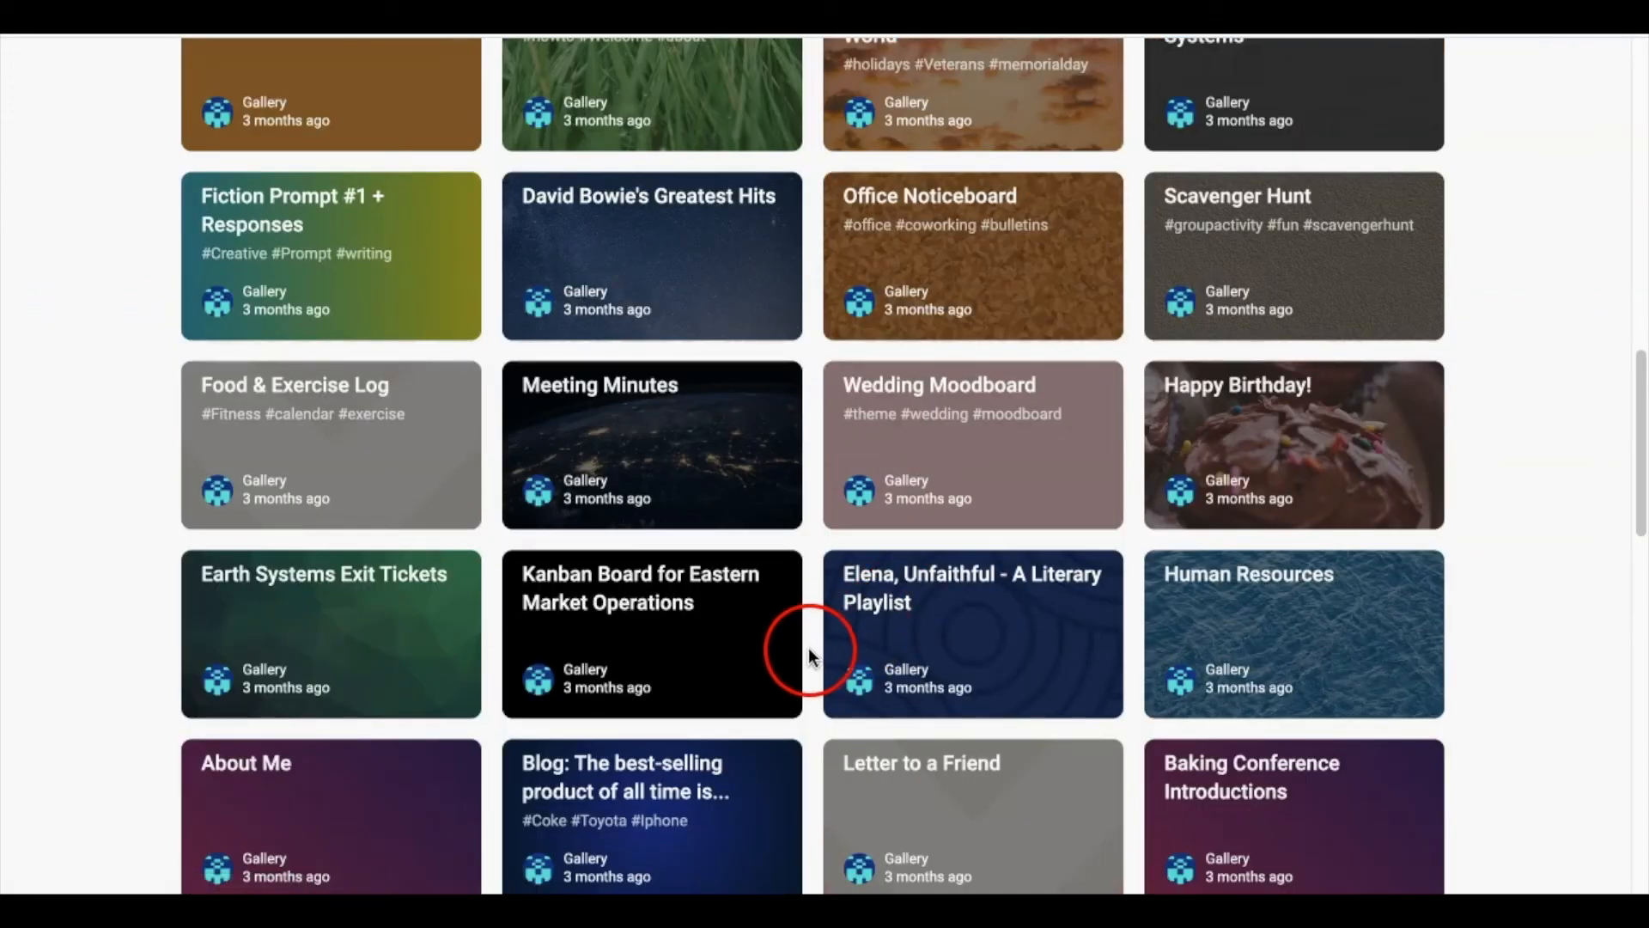
scroll(638, 779, down, 5)
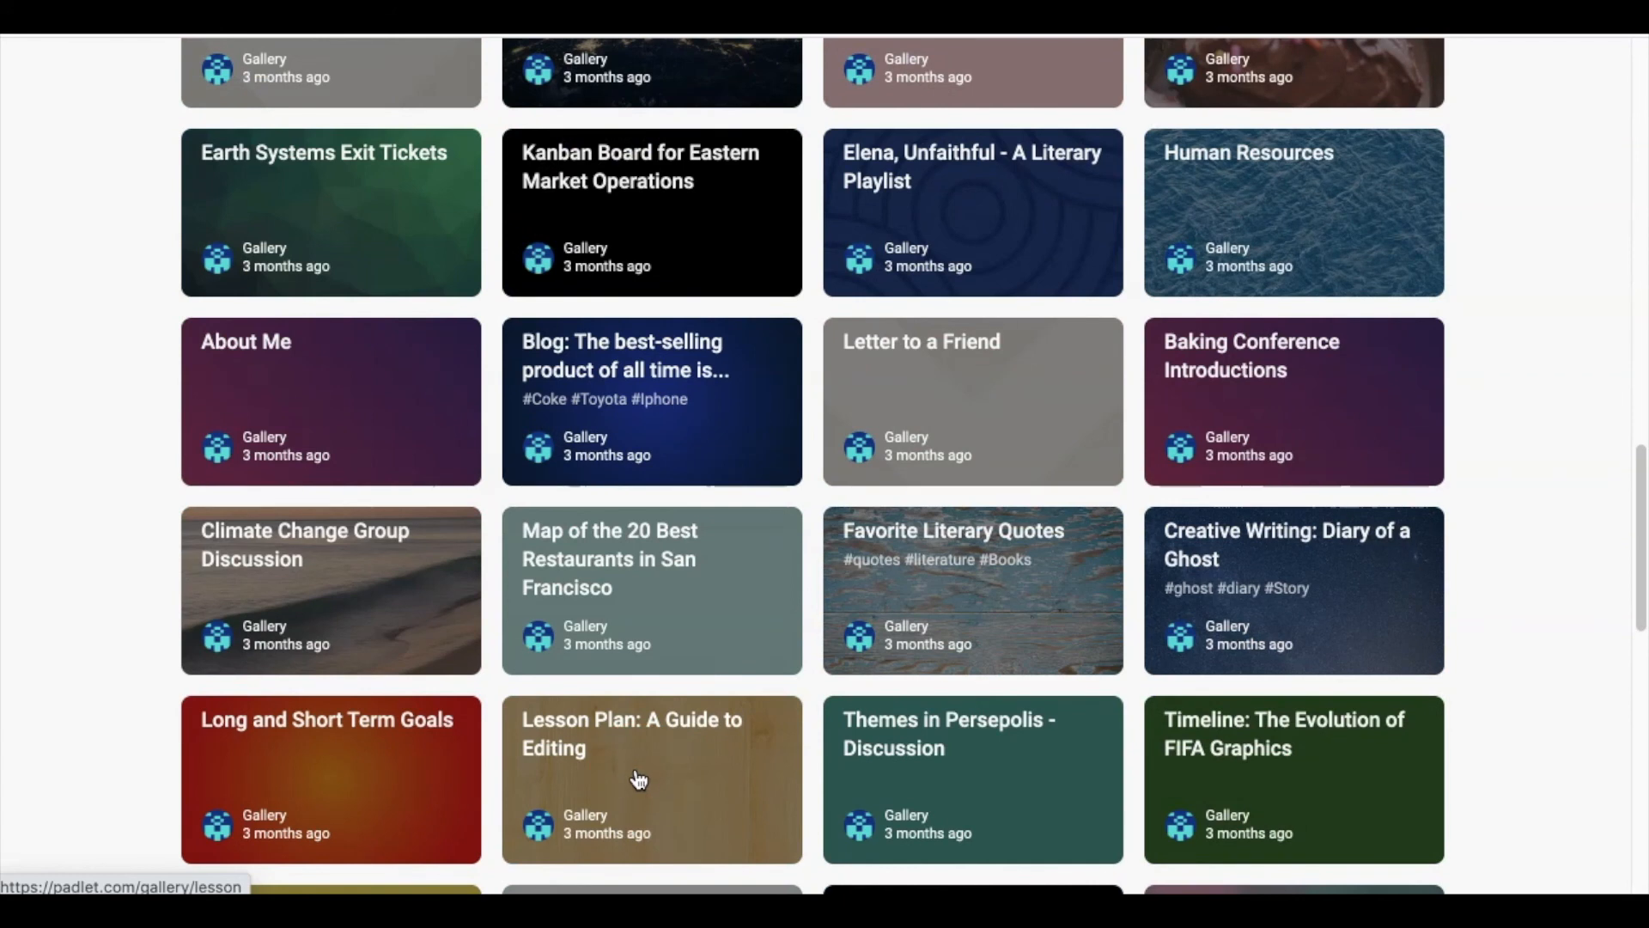
click(707, 759)
click(718, 624)
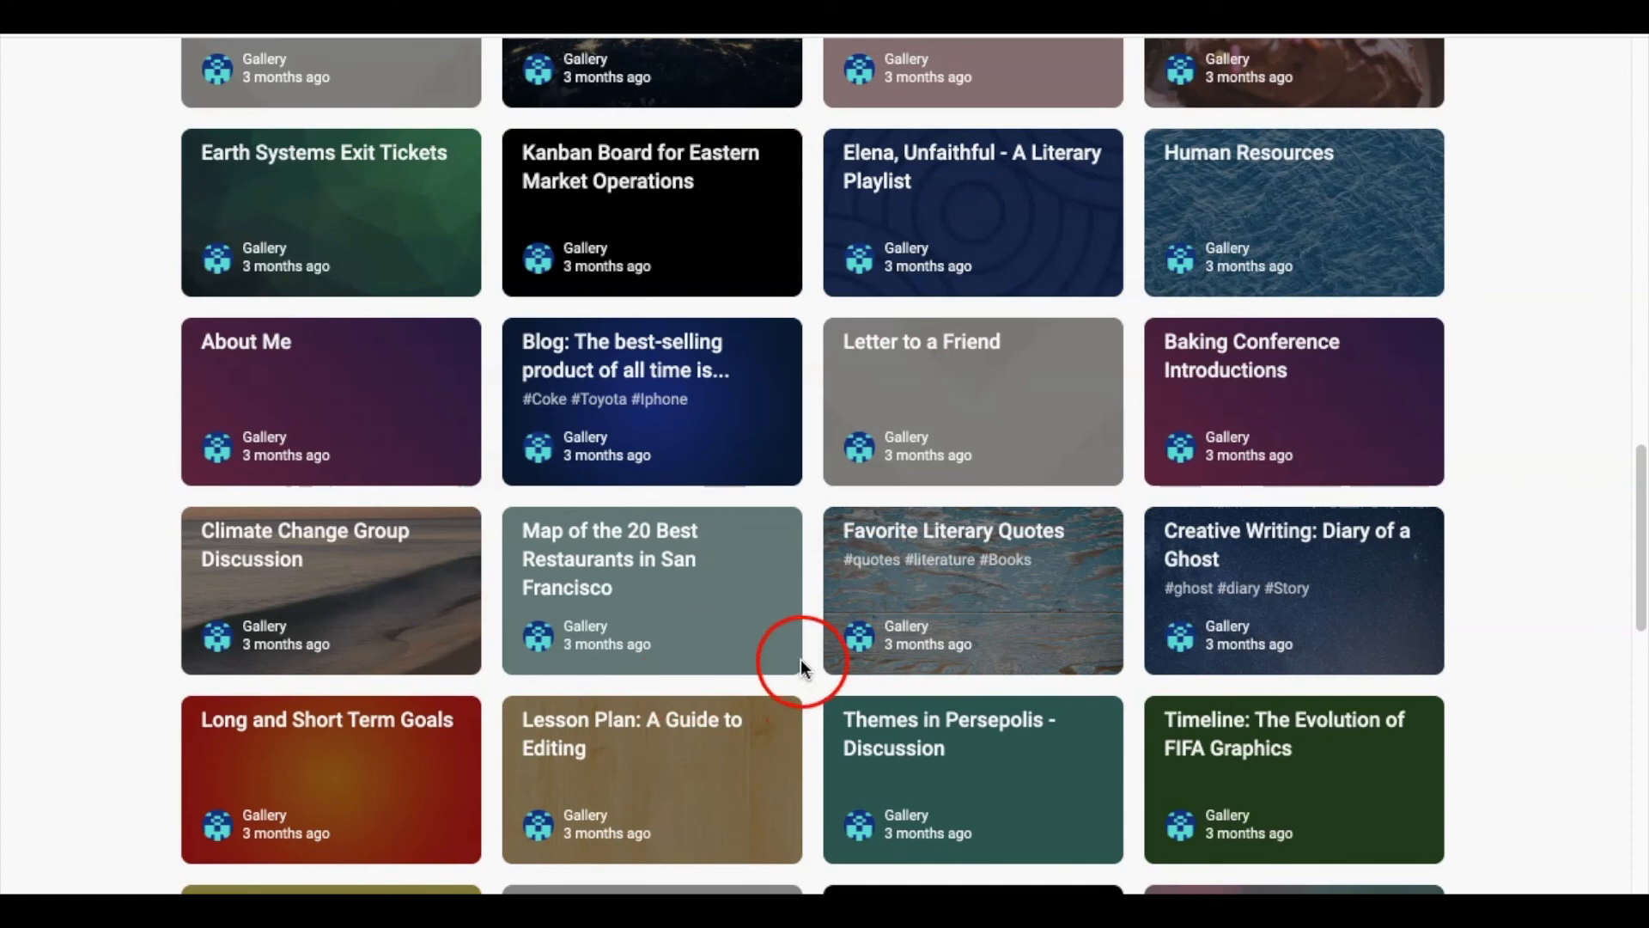
scroll(799, 671, down, 2)
scroll(799, 683, down, 4)
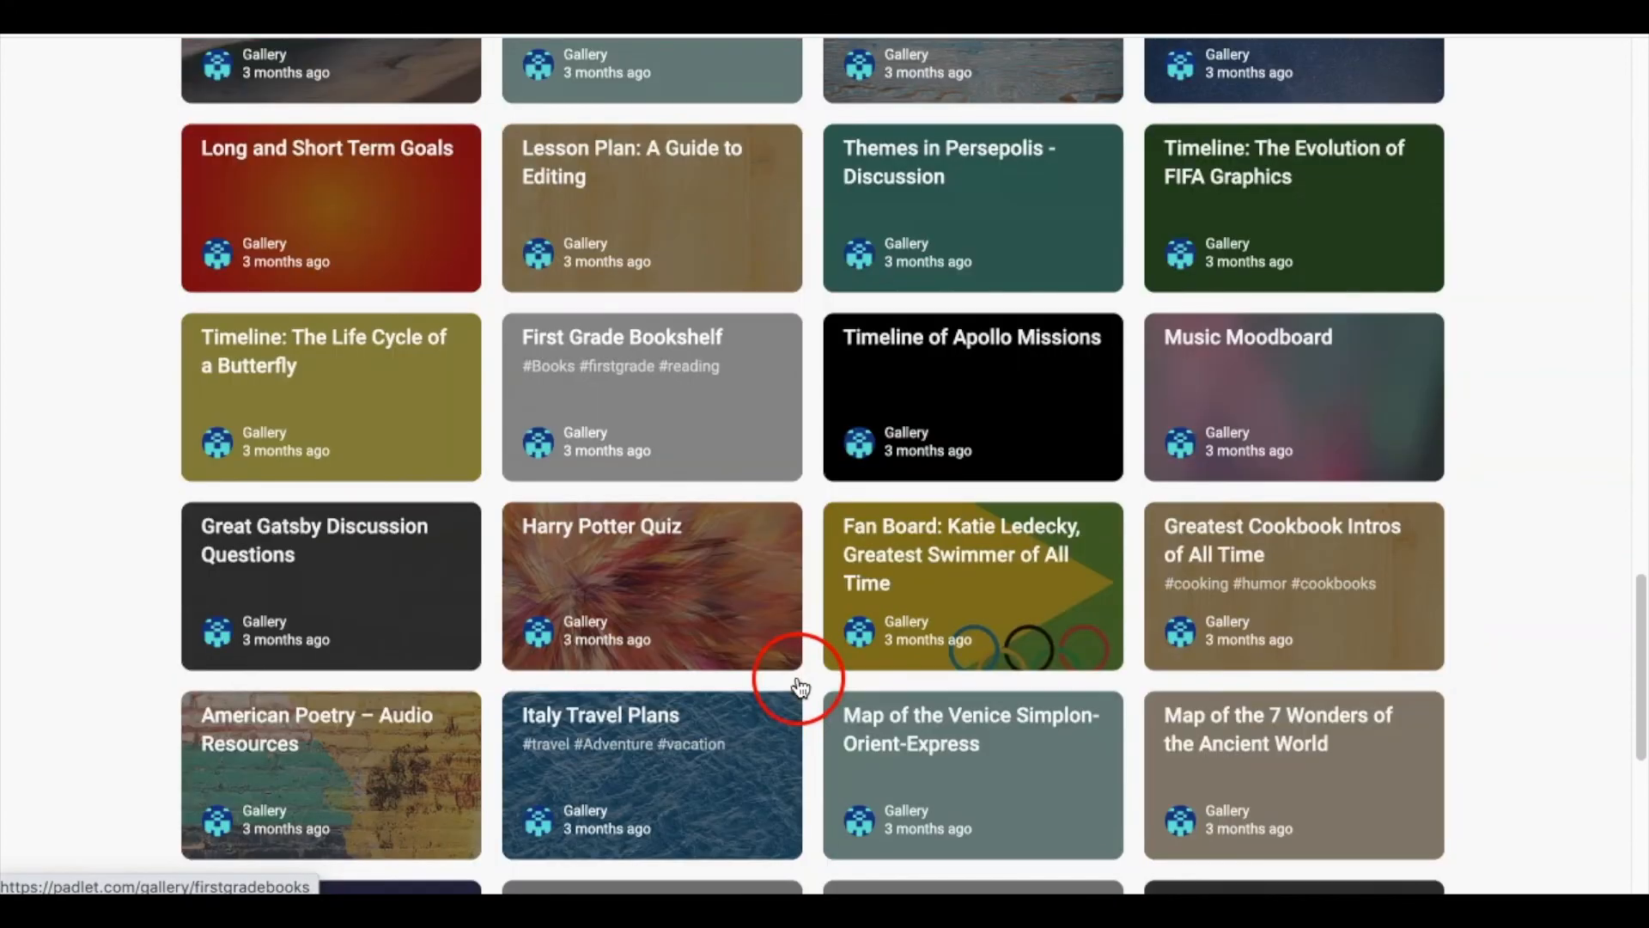
scroll(799, 687, up, 15)
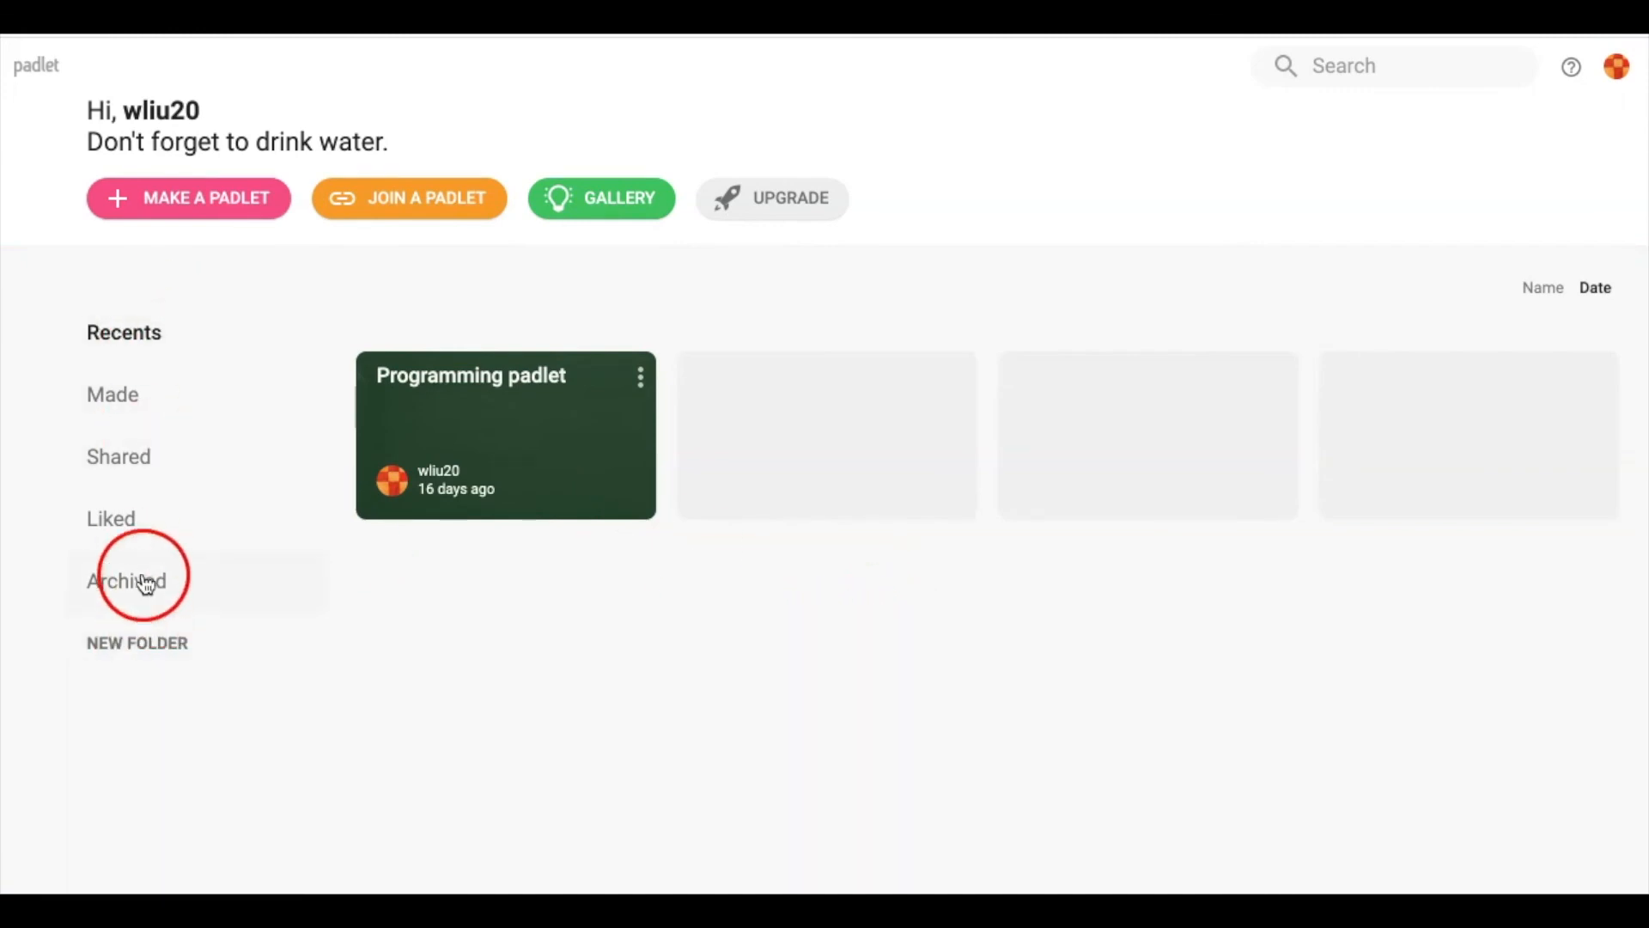
click(113, 407)
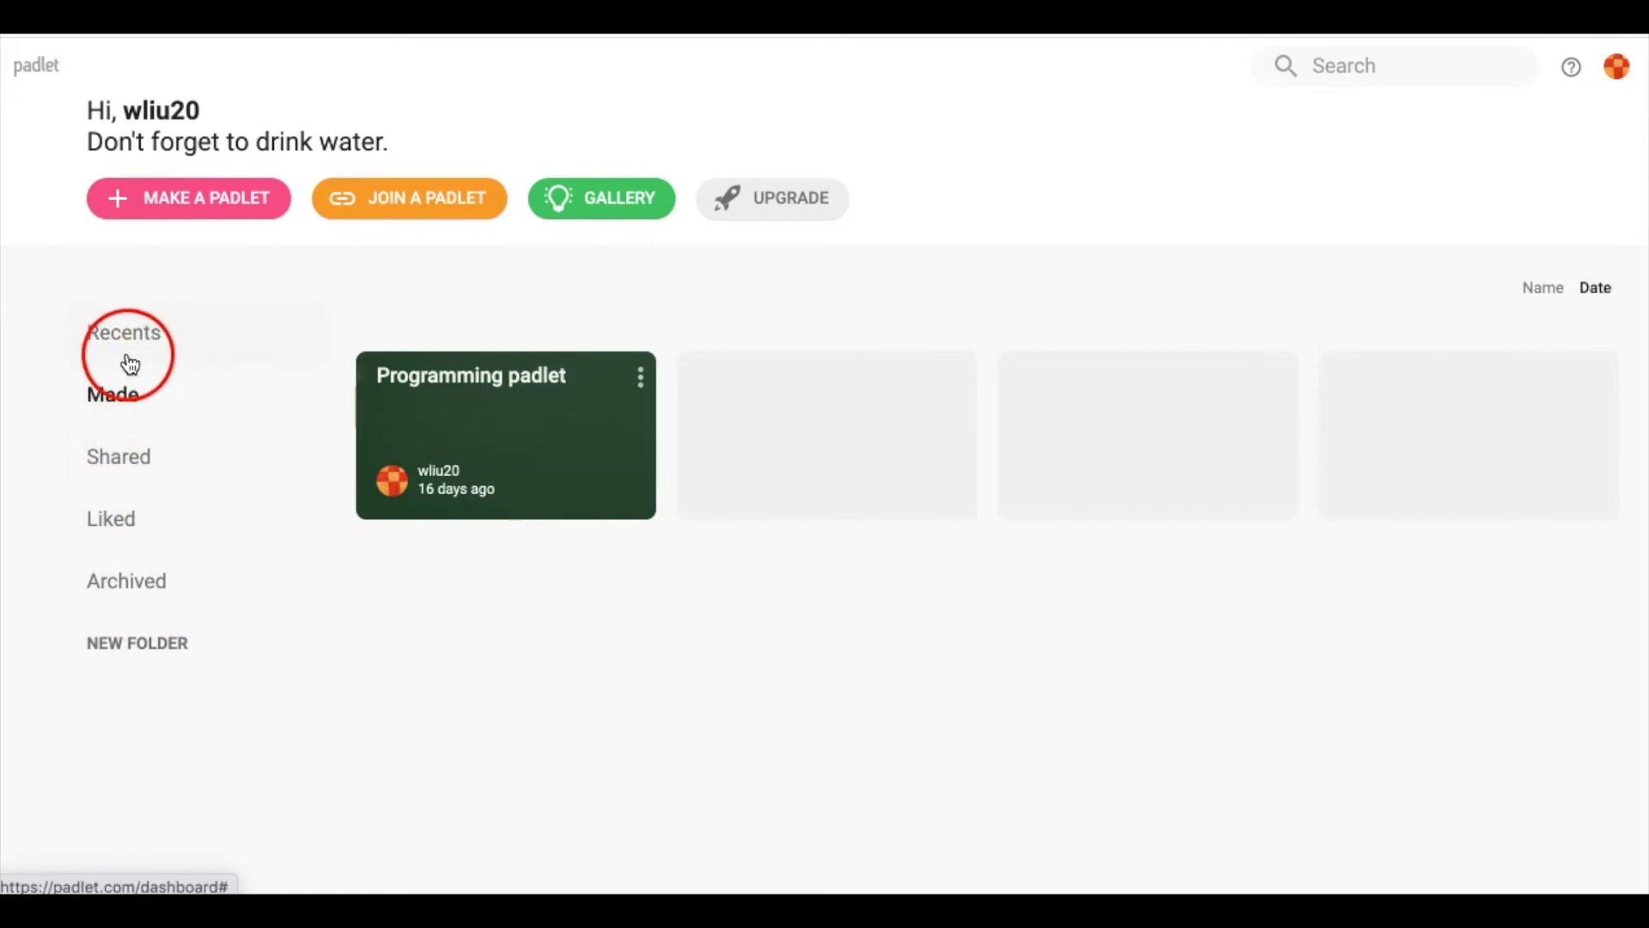
click(126, 456)
click(115, 539)
click(135, 607)
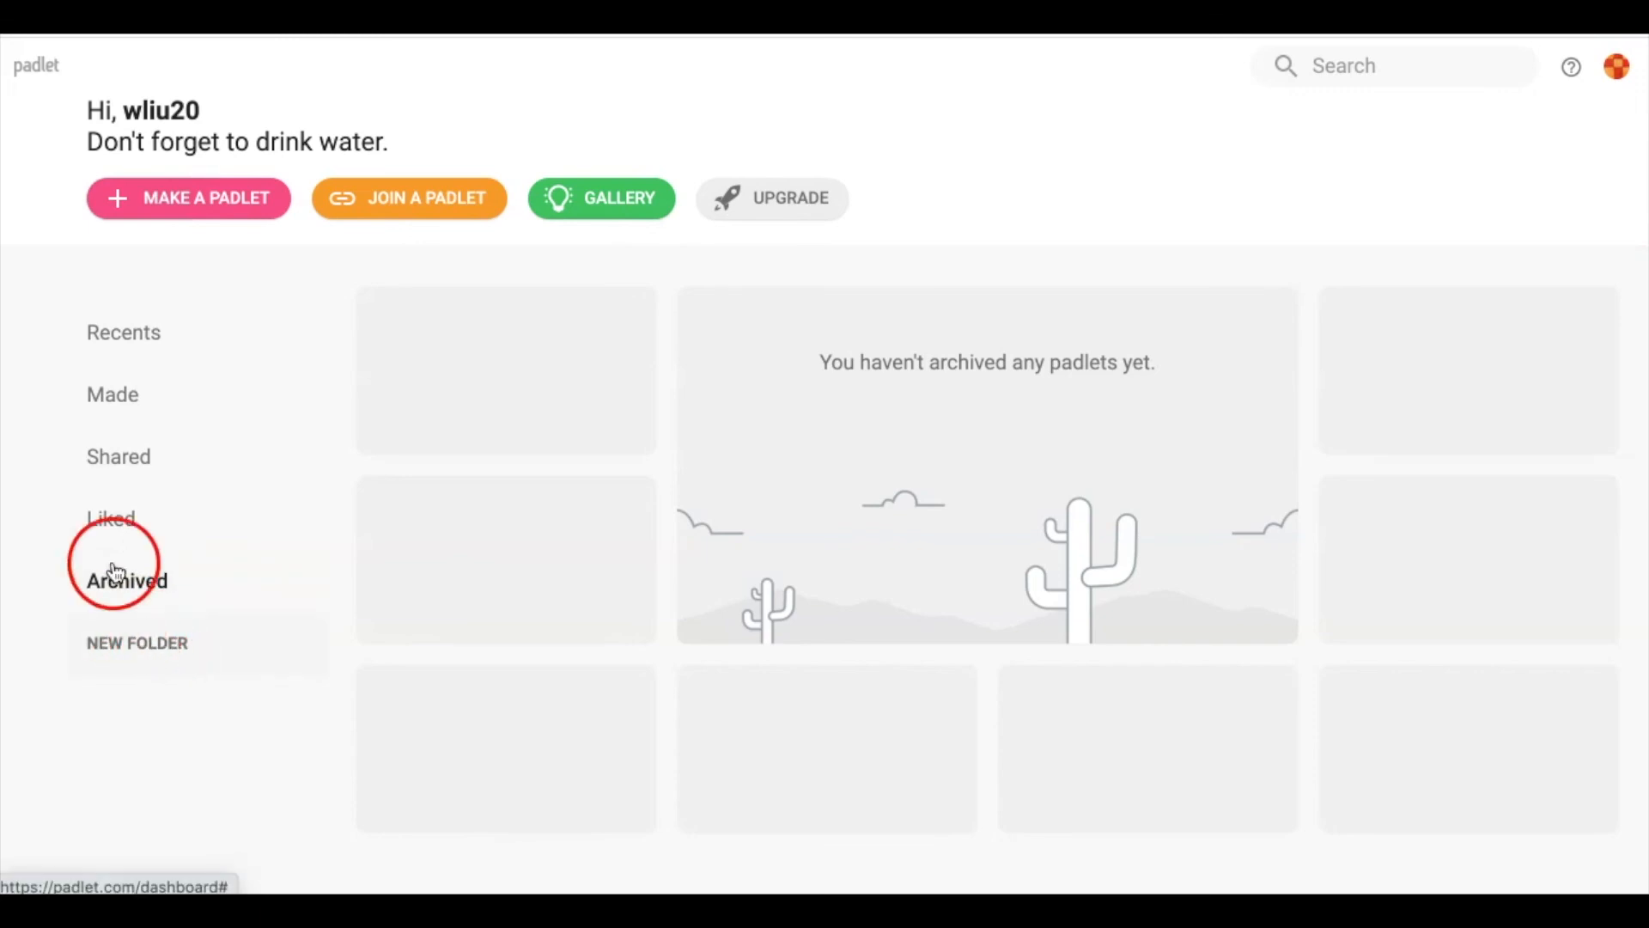
click(120, 343)
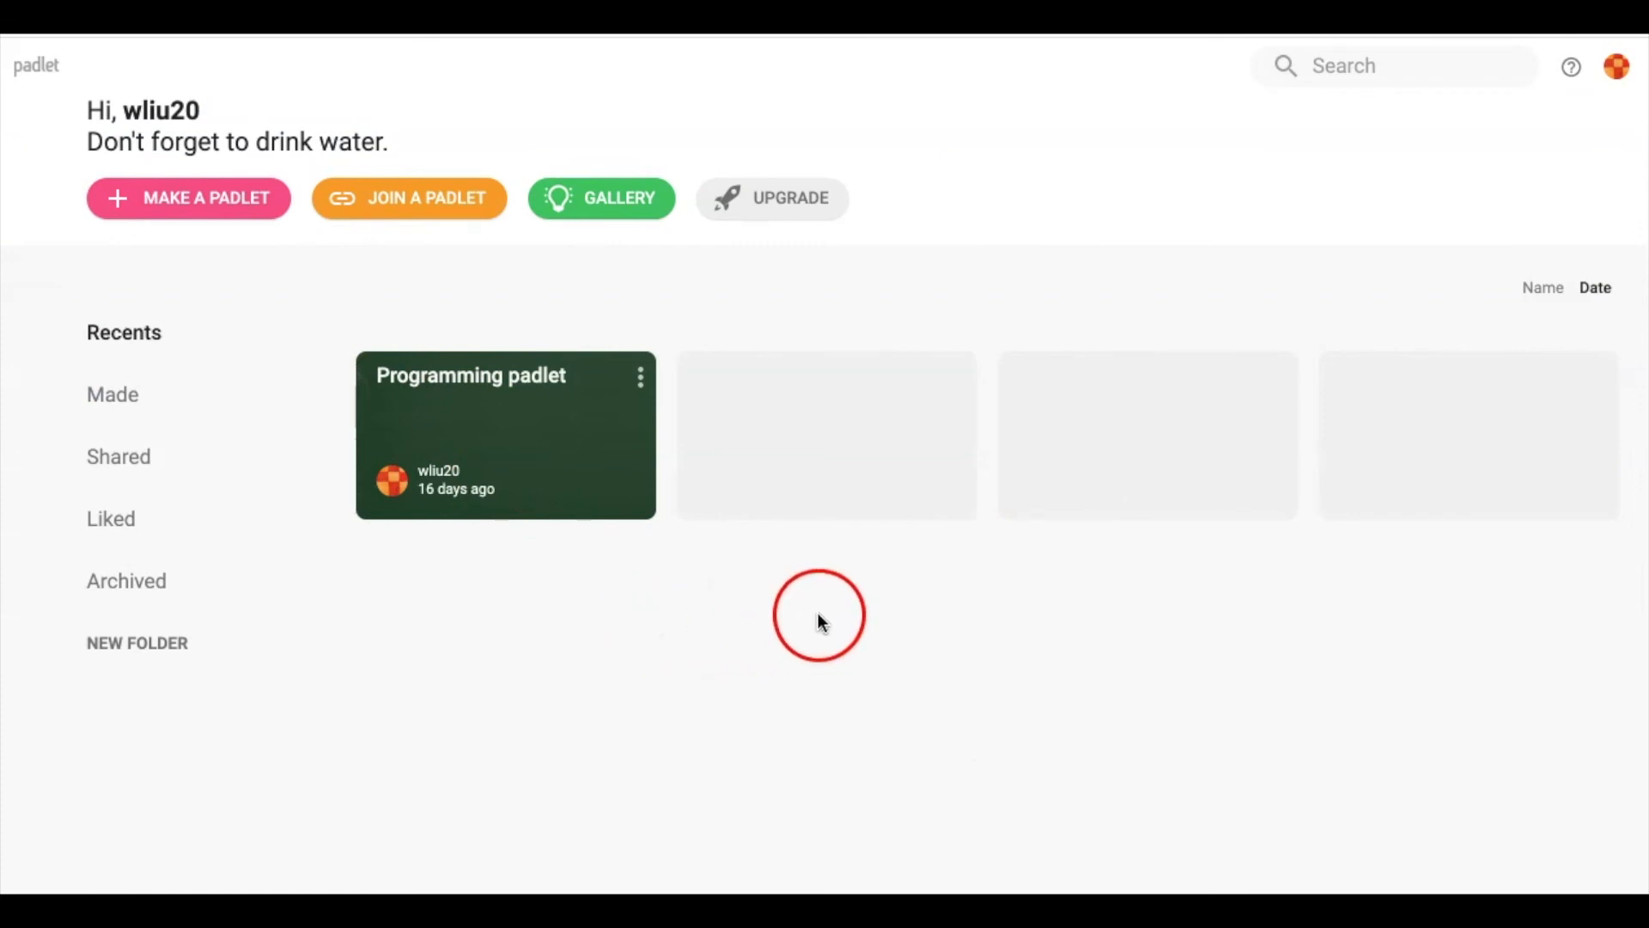
Browse the blank layouts and create a new padlet using the Wall layout
click(162, 208)
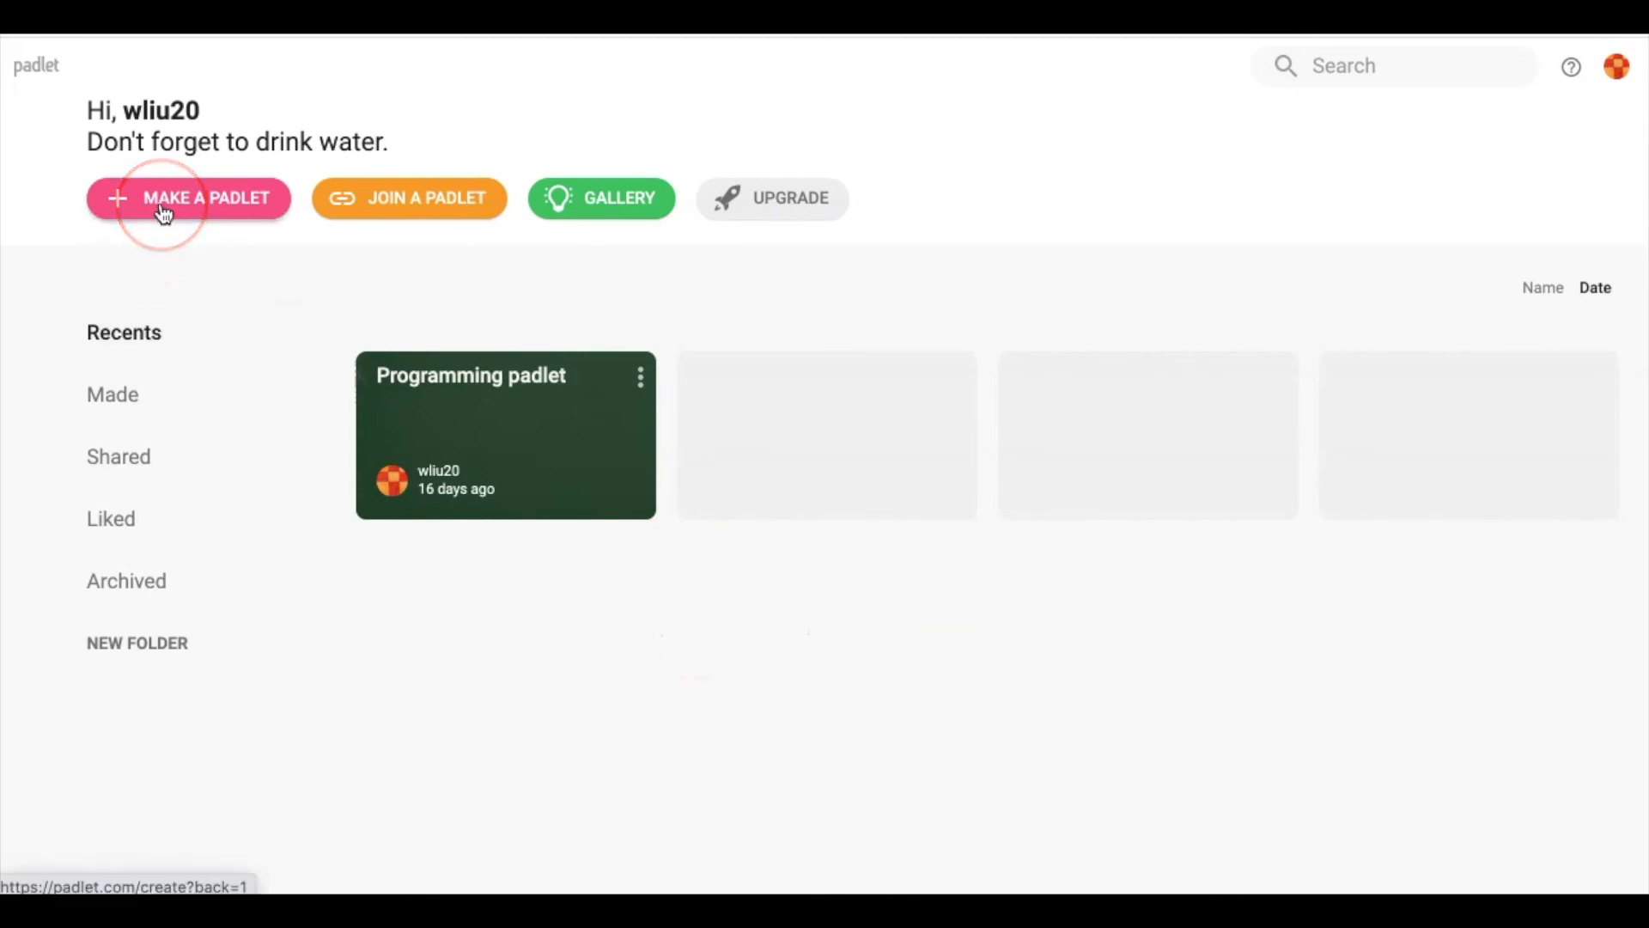
click(163, 211)
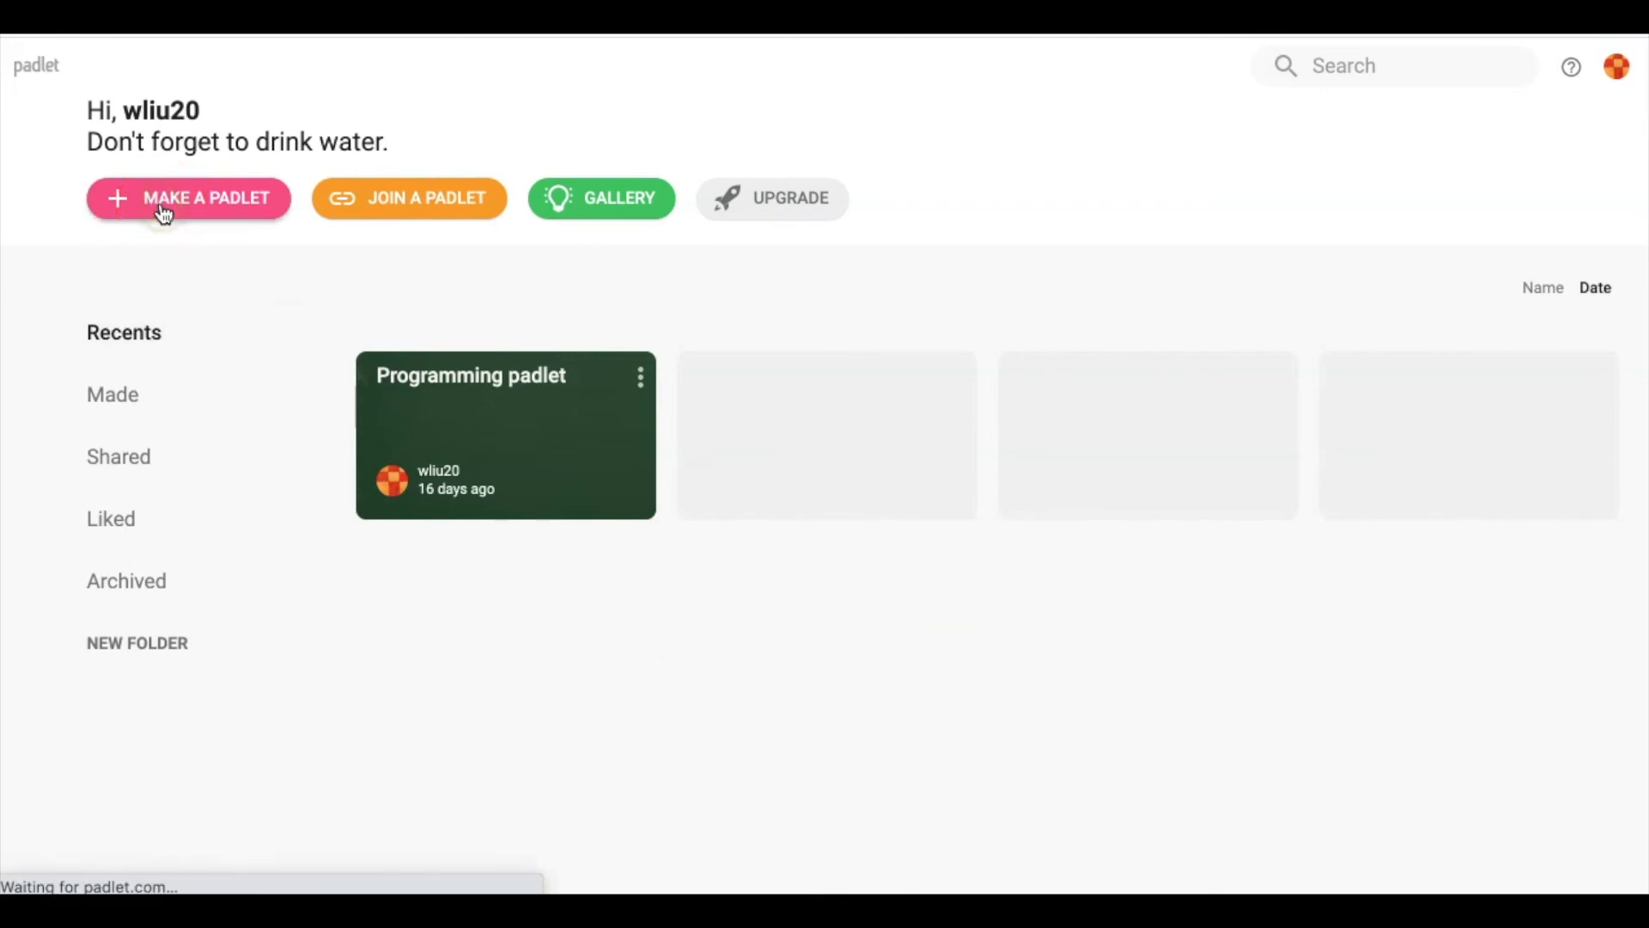
scroll(634, 558, down, 2)
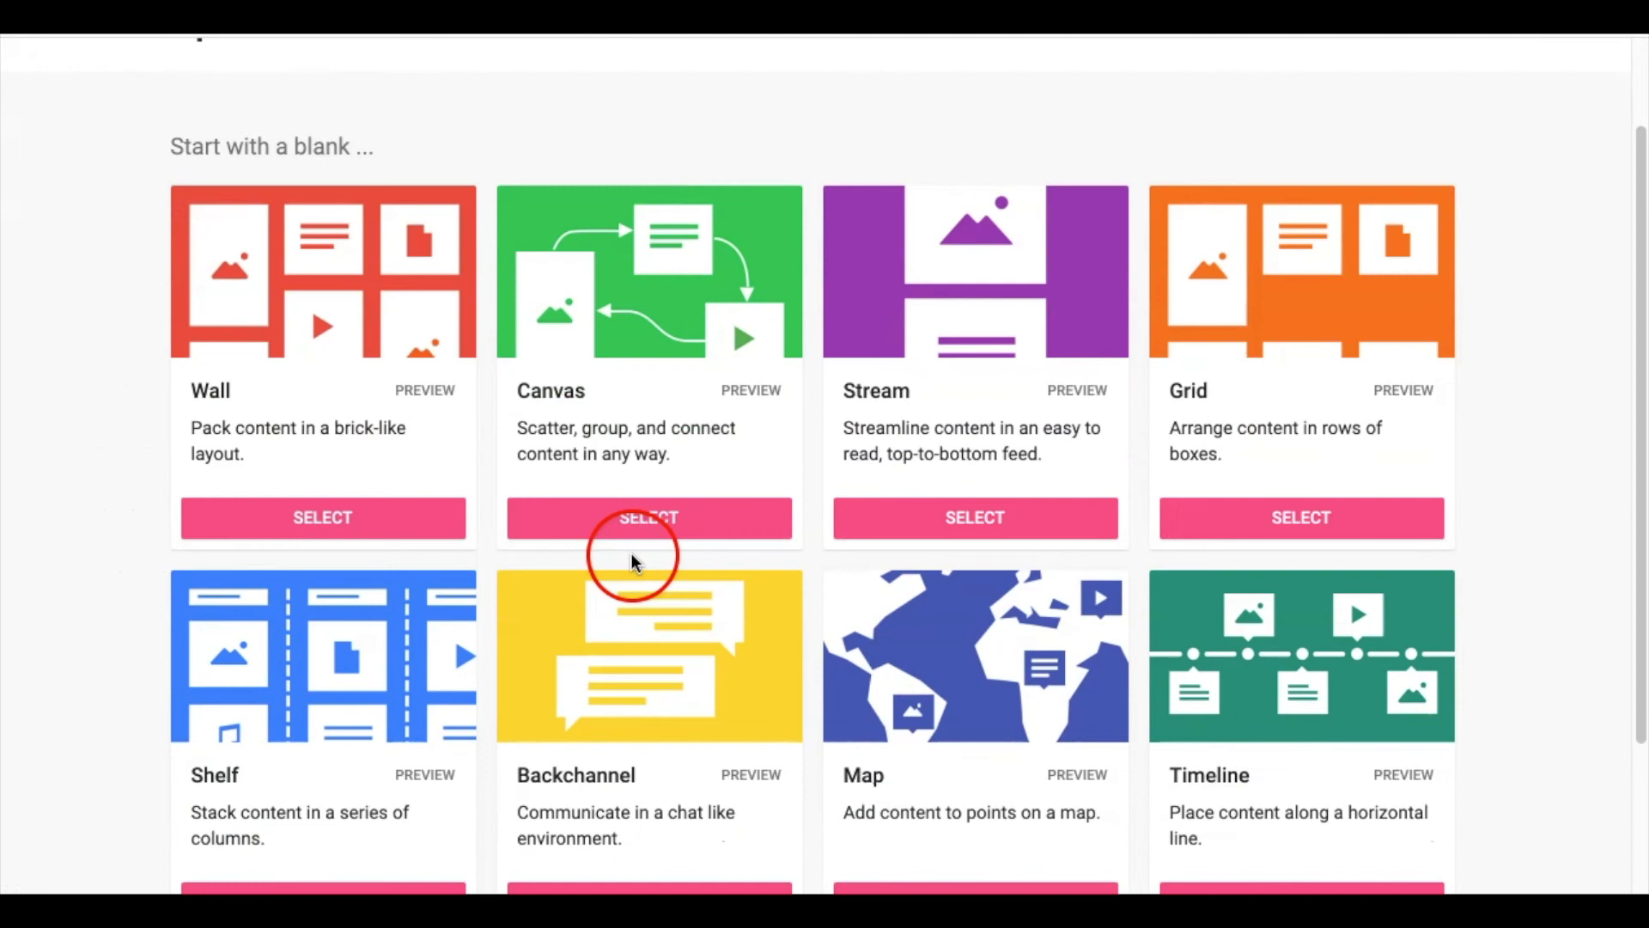
scroll(589, 543, up, 2)
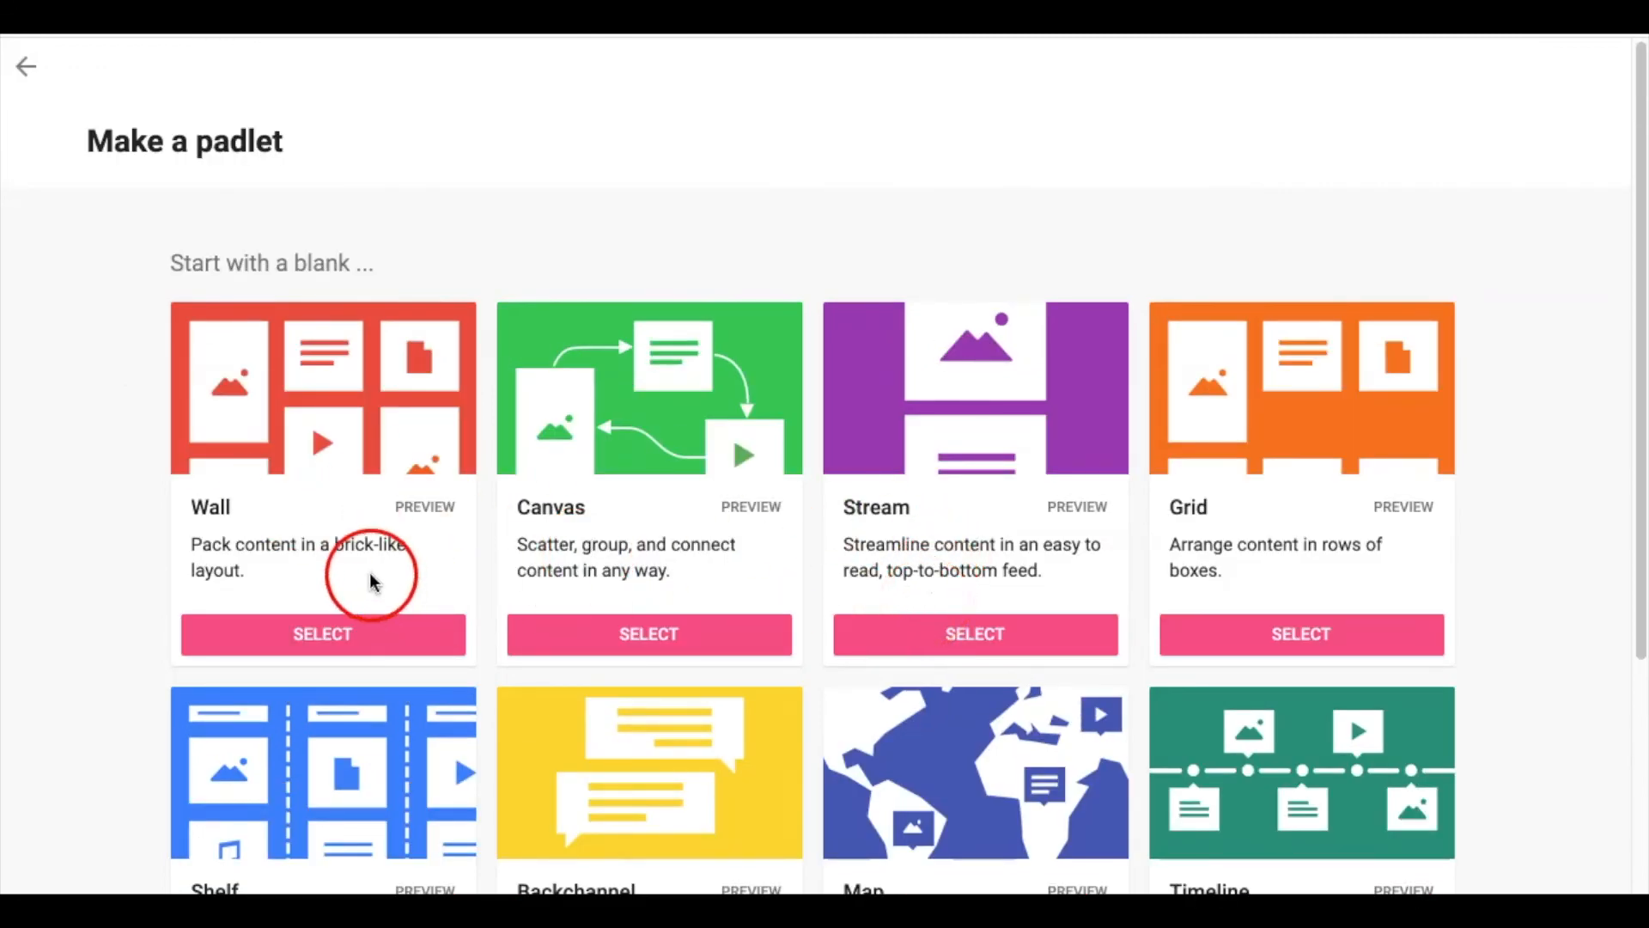
scroll(368, 559, down, 1)
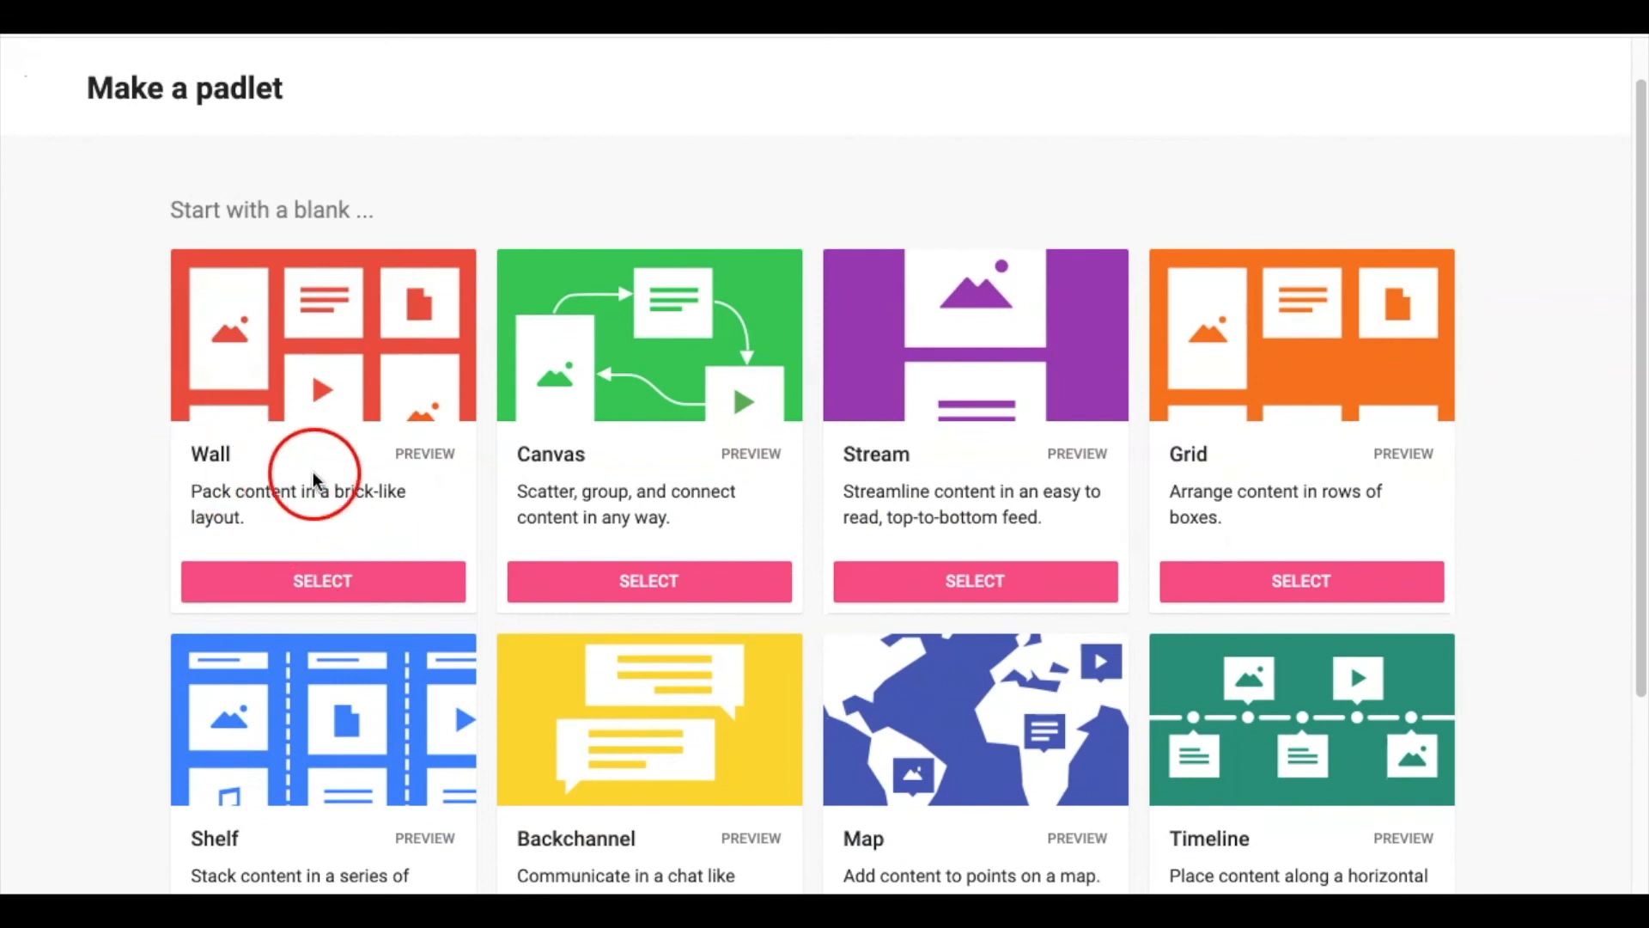
scroll(706, 523, down, 1)
scroll(706, 520, down, 1)
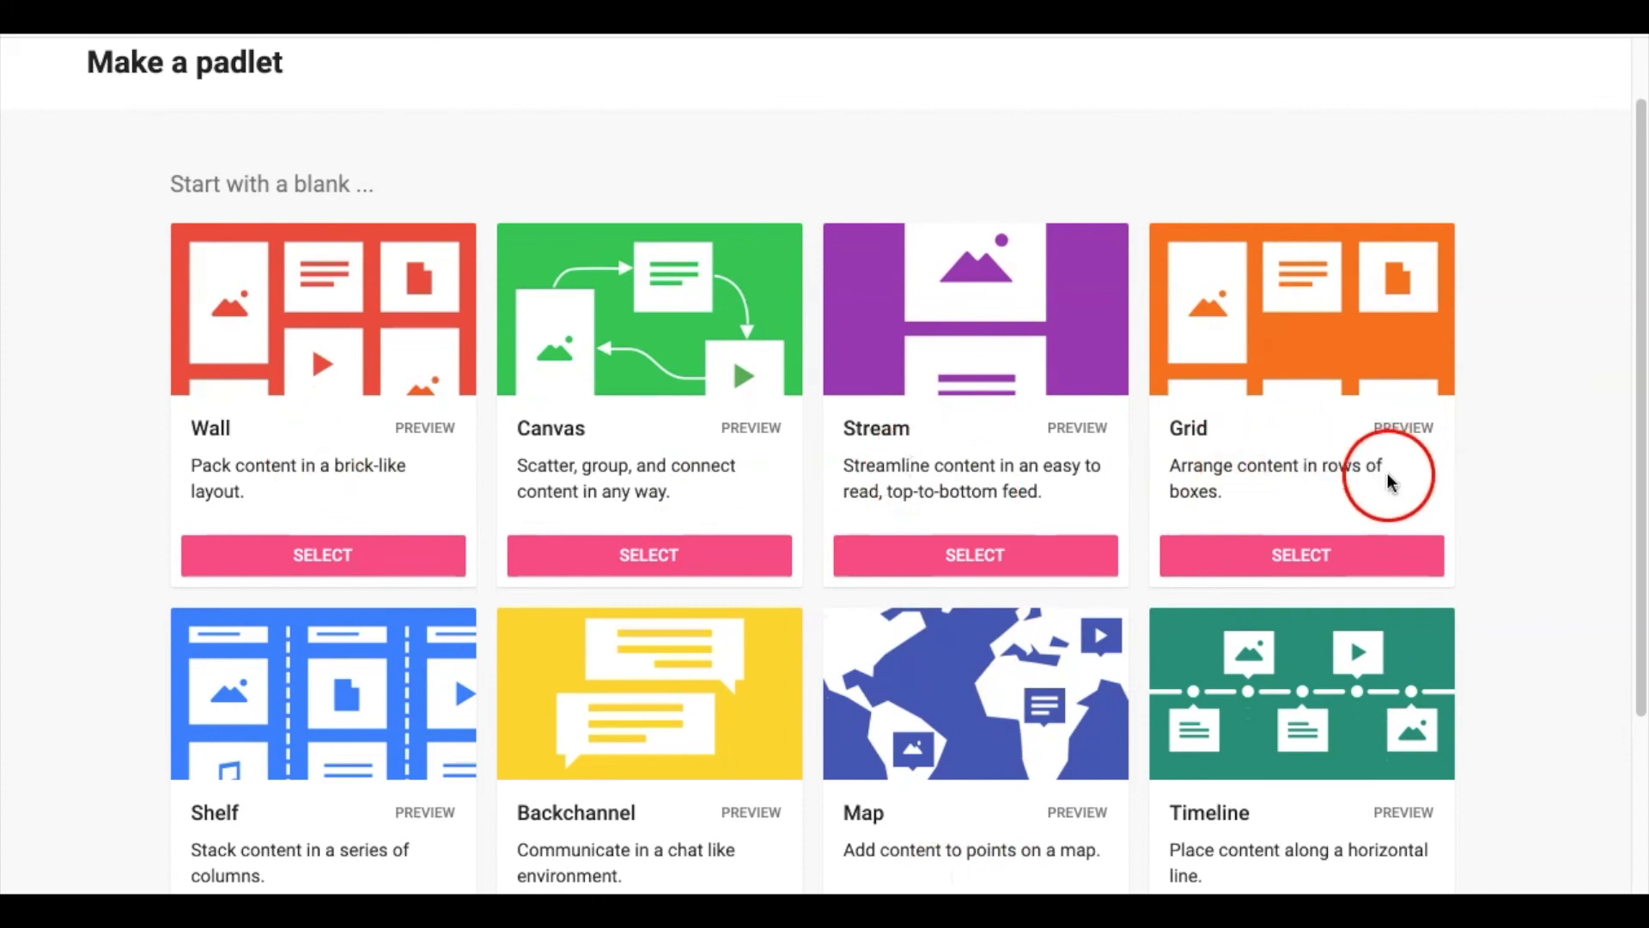
scroll(754, 764, down, 1)
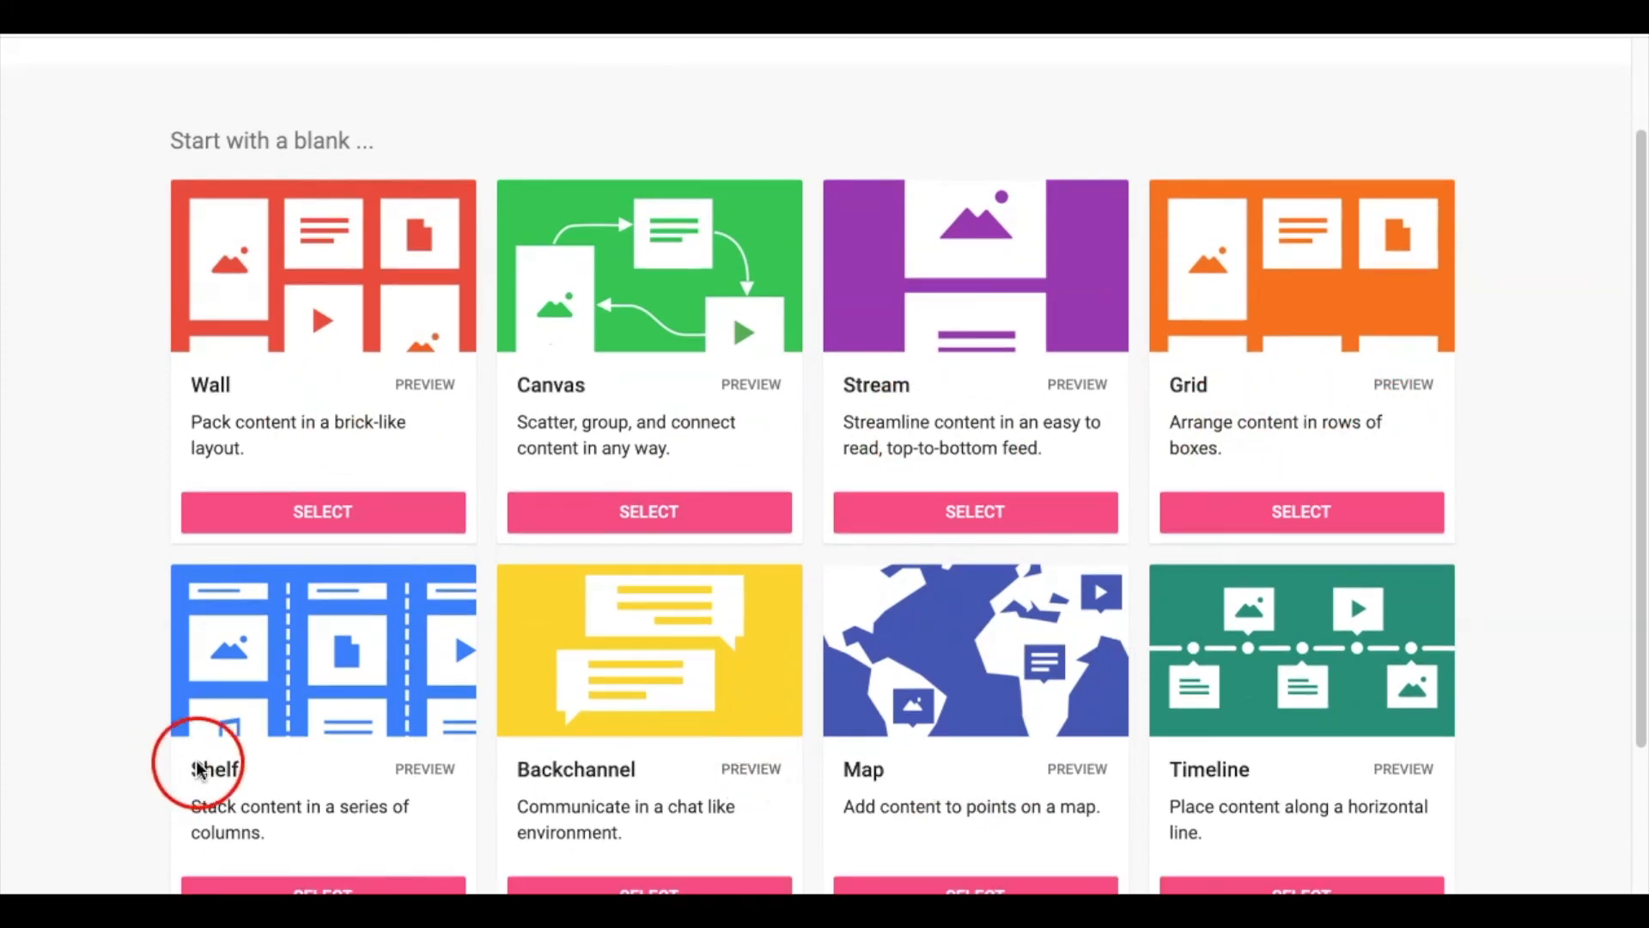
scroll(915, 753, down, 2)
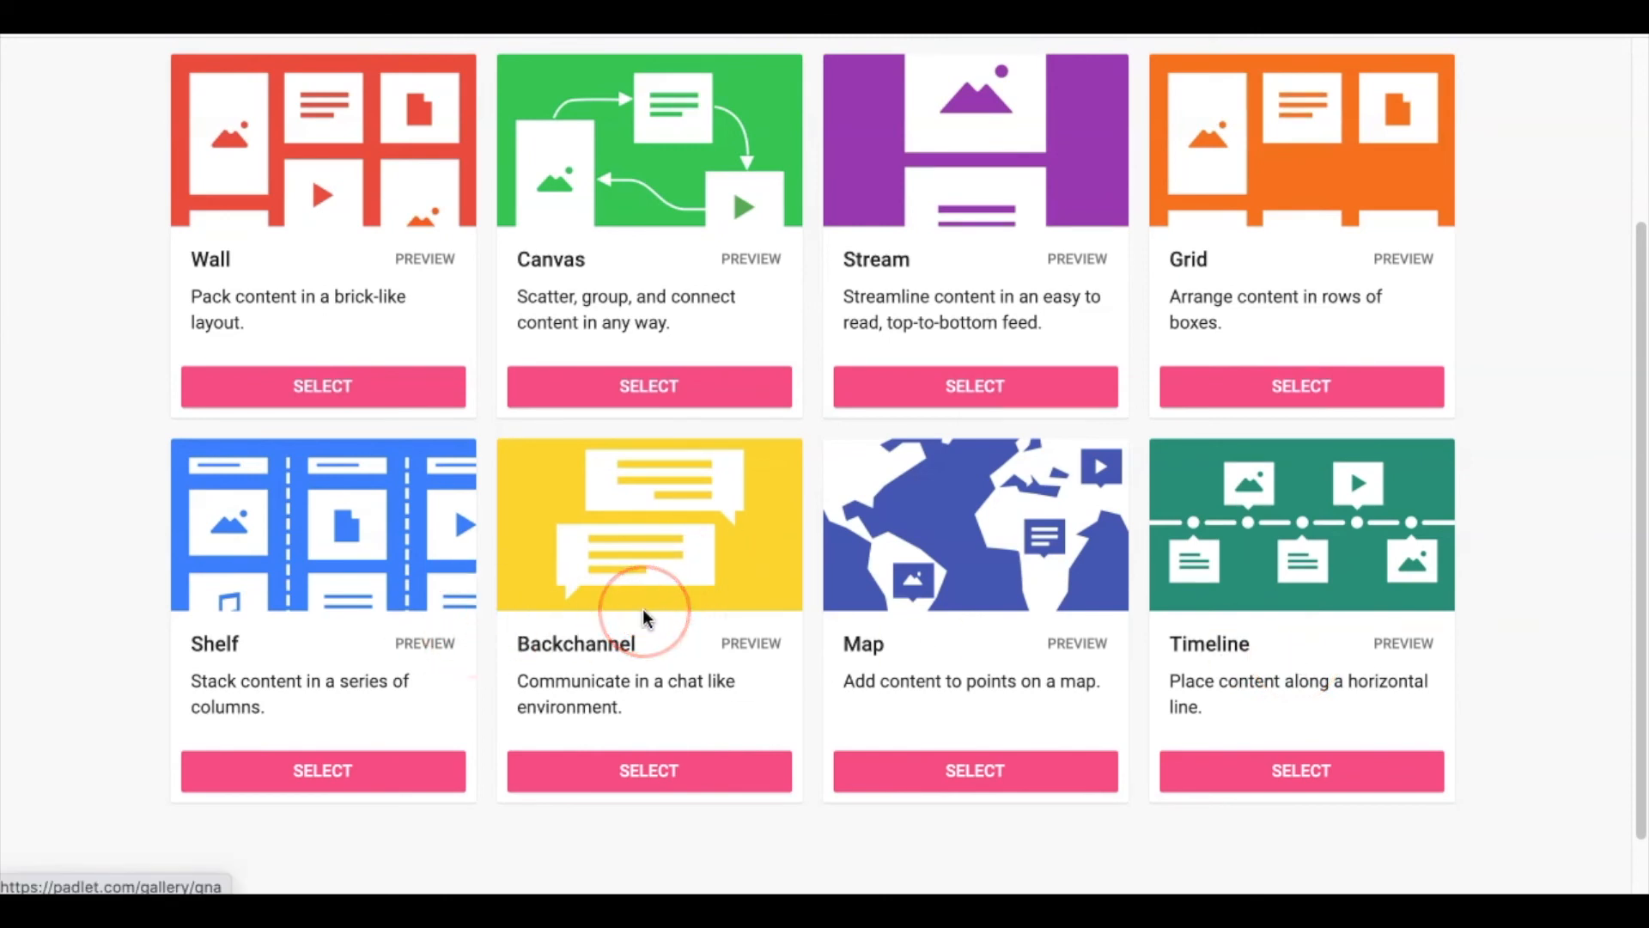
scroll(626, 581, up, 2)
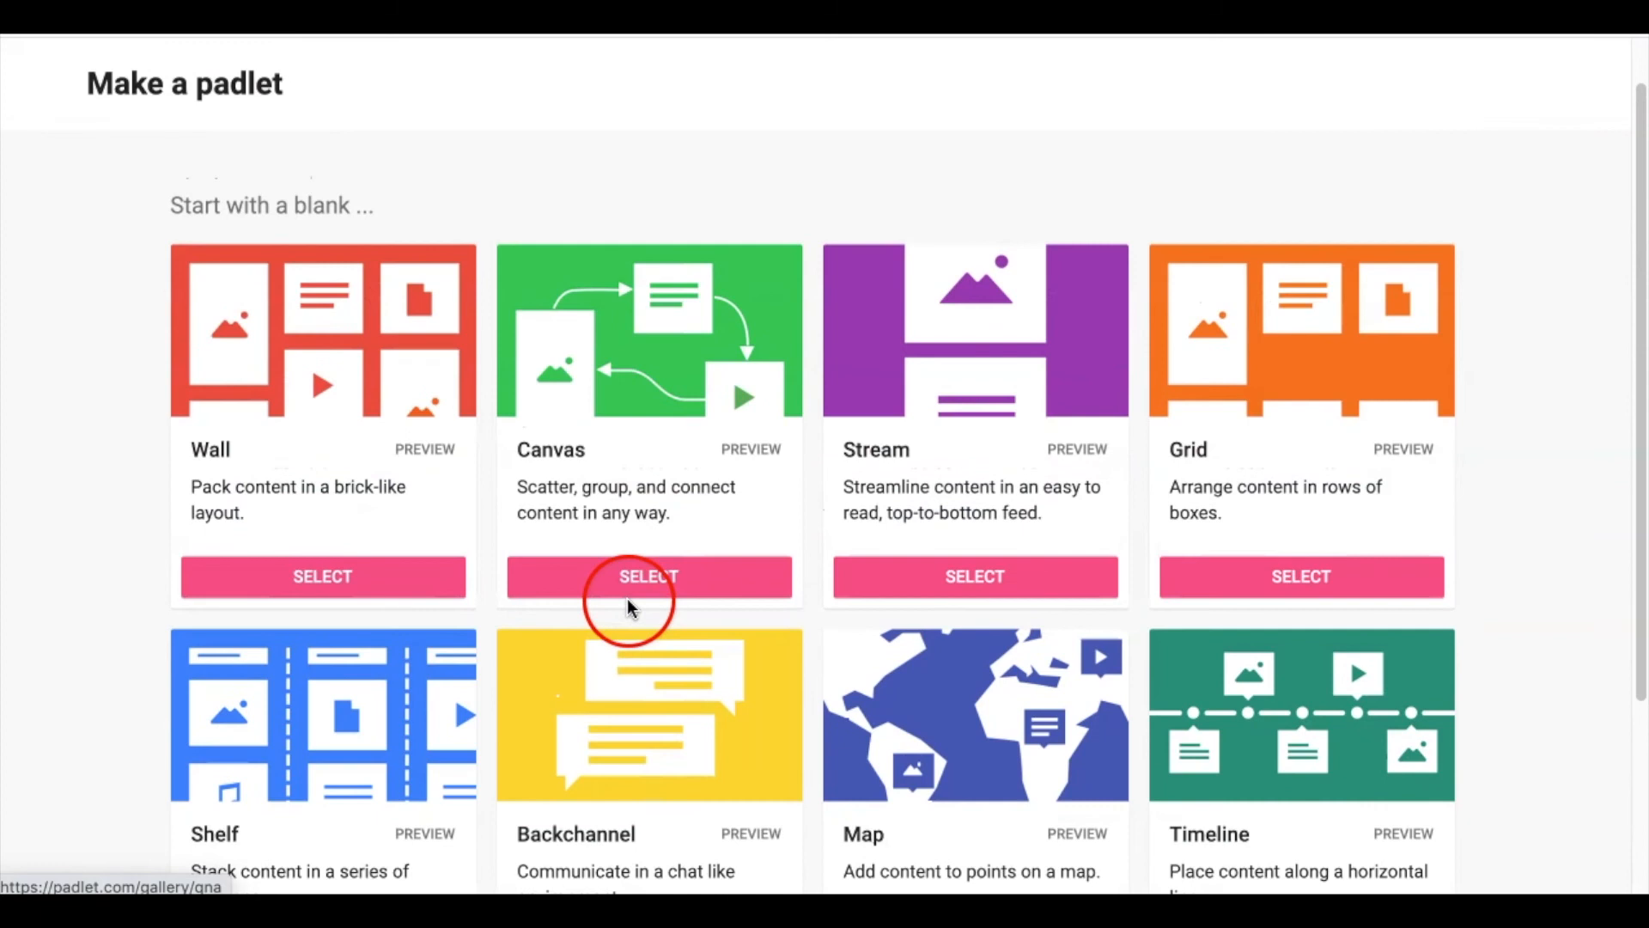
click(335, 601)
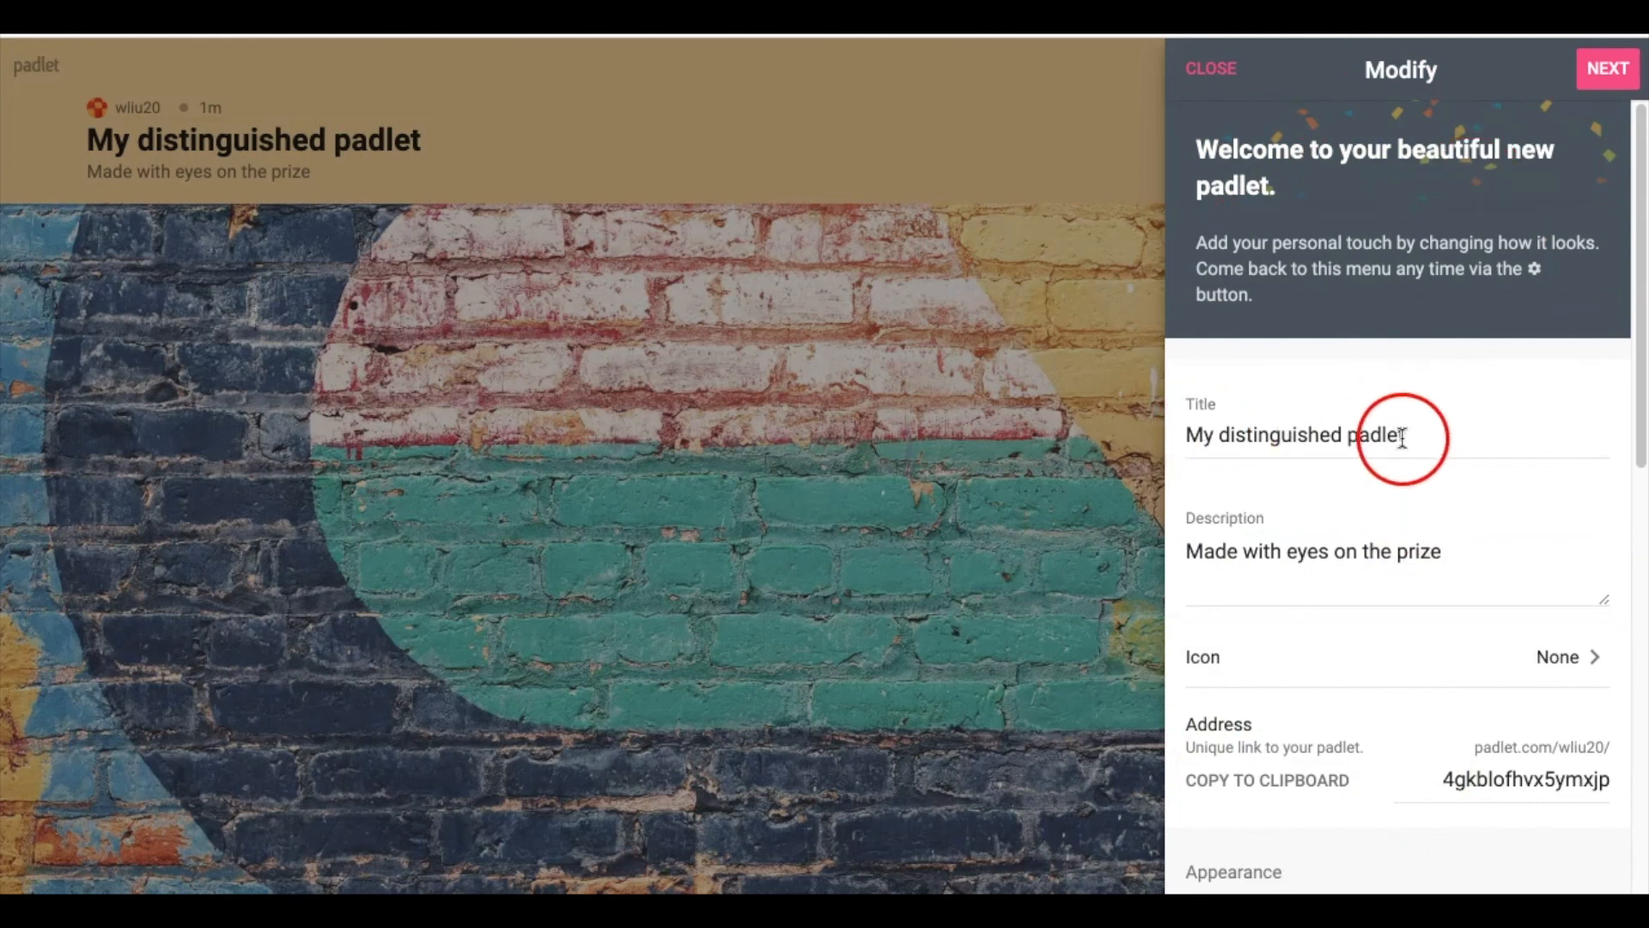
Rename the padlet's title to 'Test padlet'
click(1312, 425)
drag(1369, 430, 1064, 430)
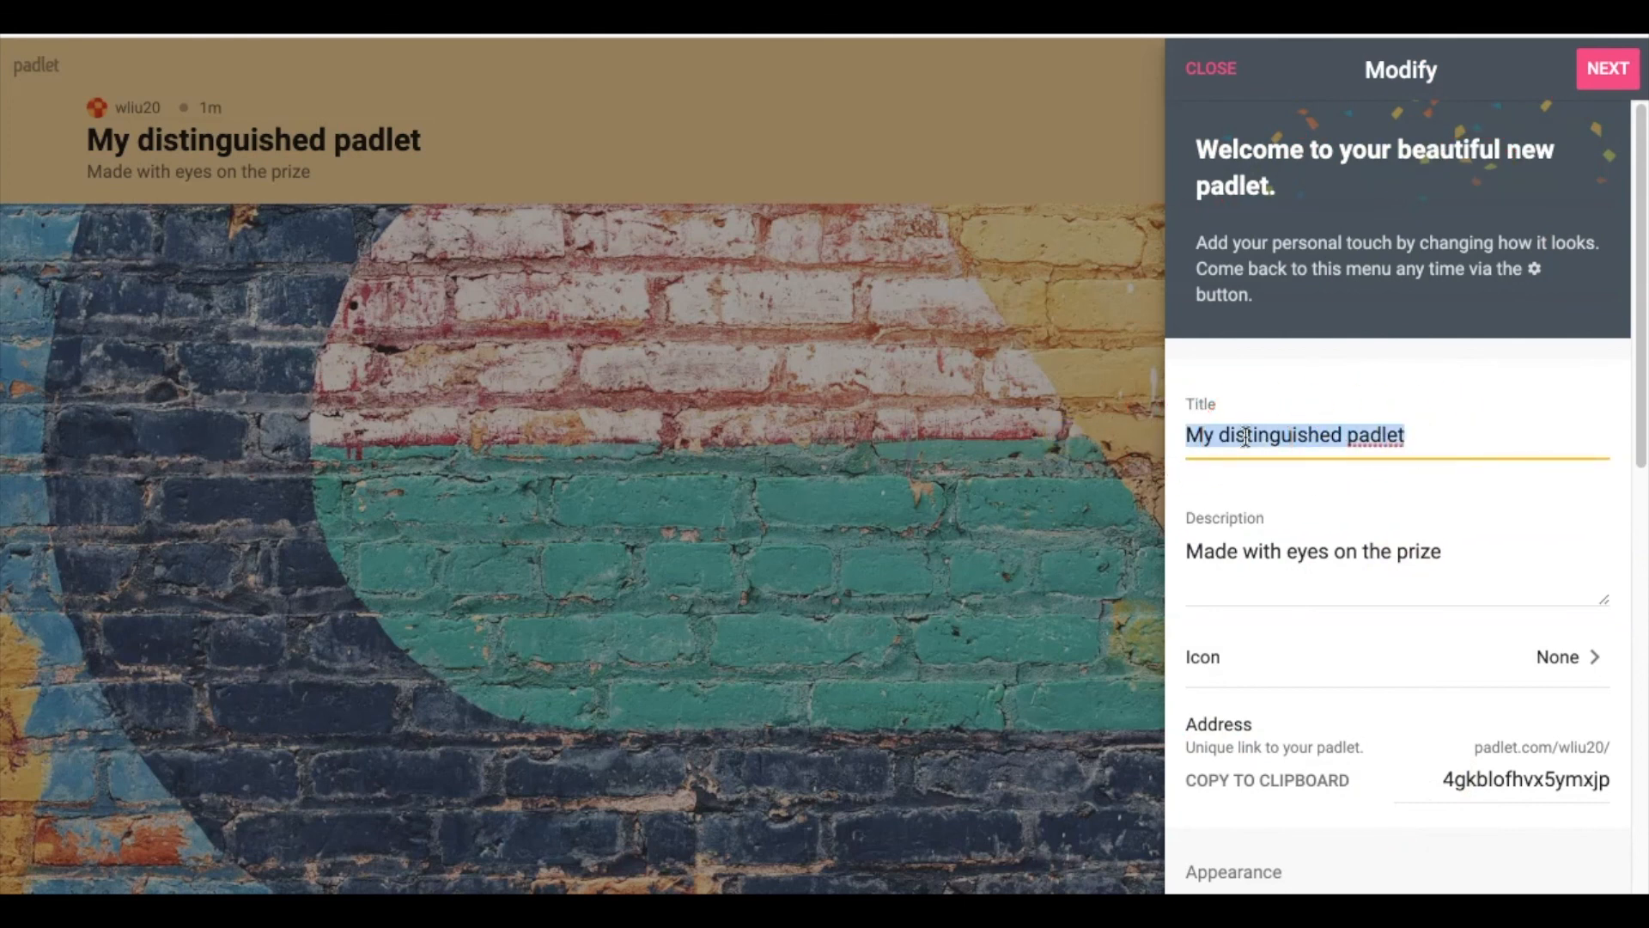
text(Test)
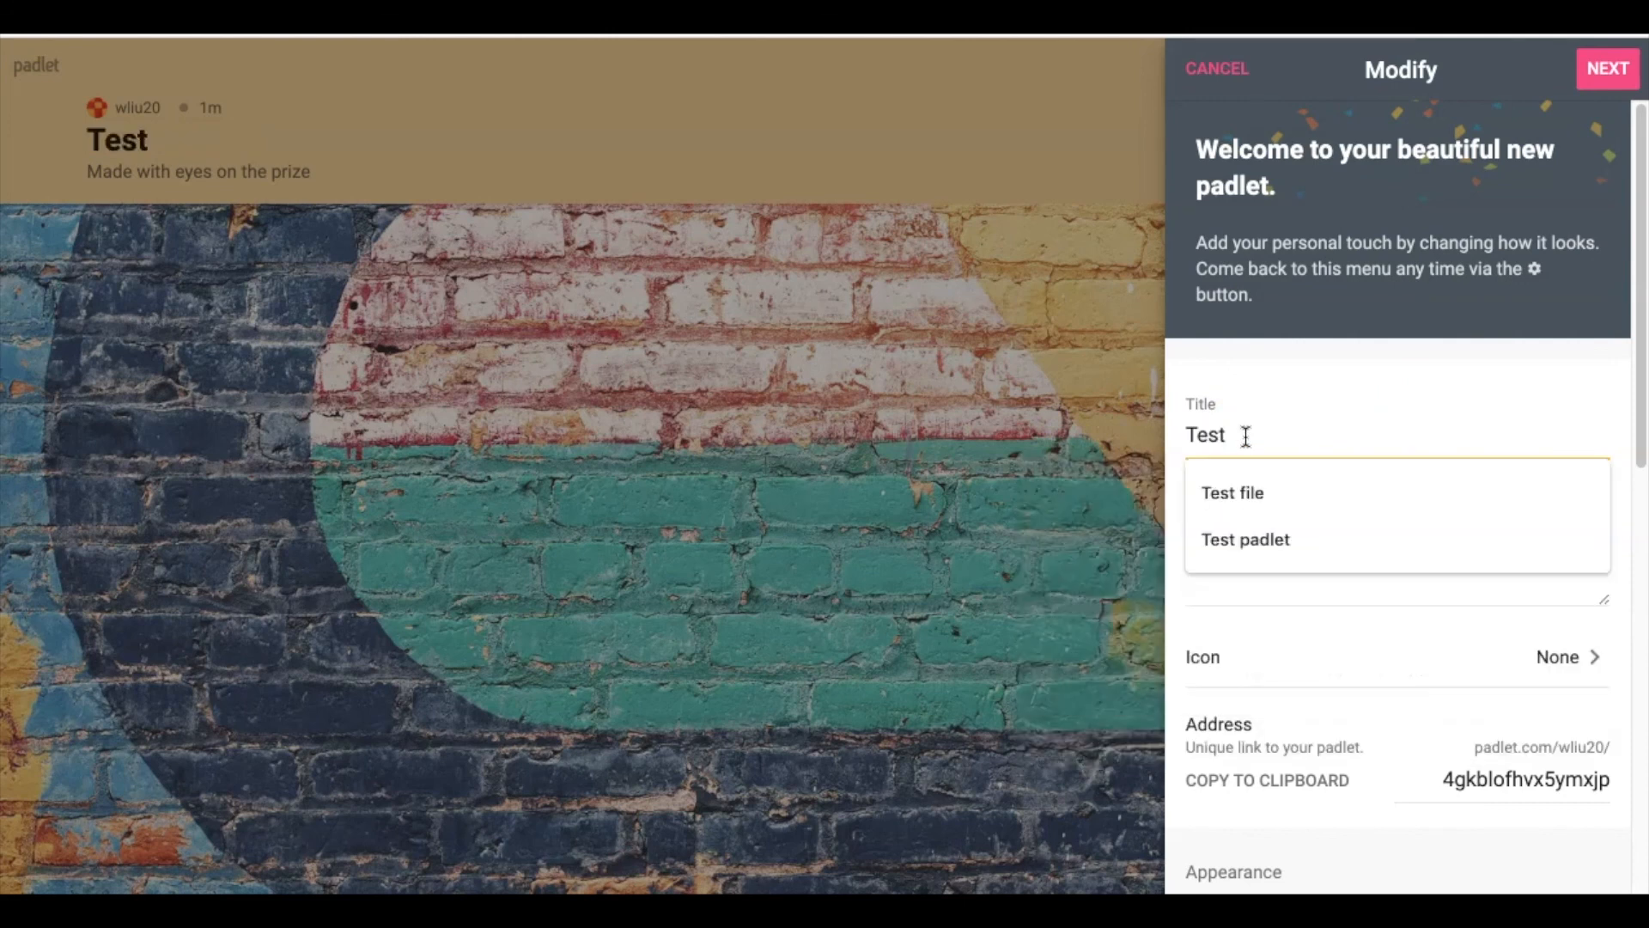
click(1252, 556)
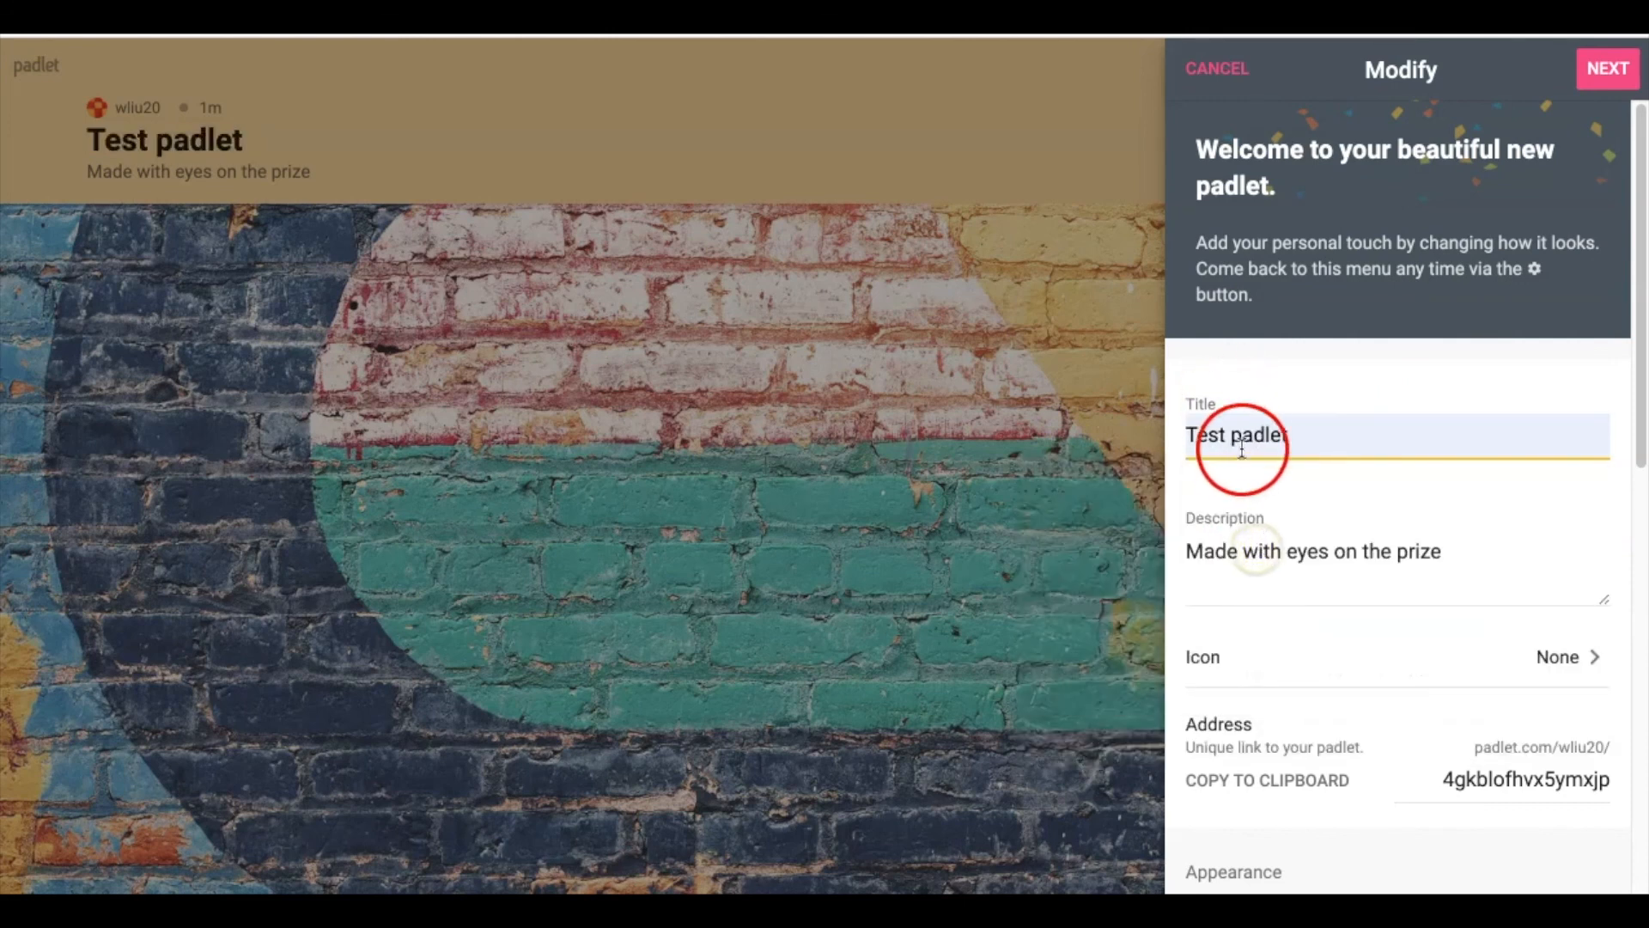
Replace the description with 'This is a demo padlet makde…' by its creator, resizing the box
click(1331, 583)
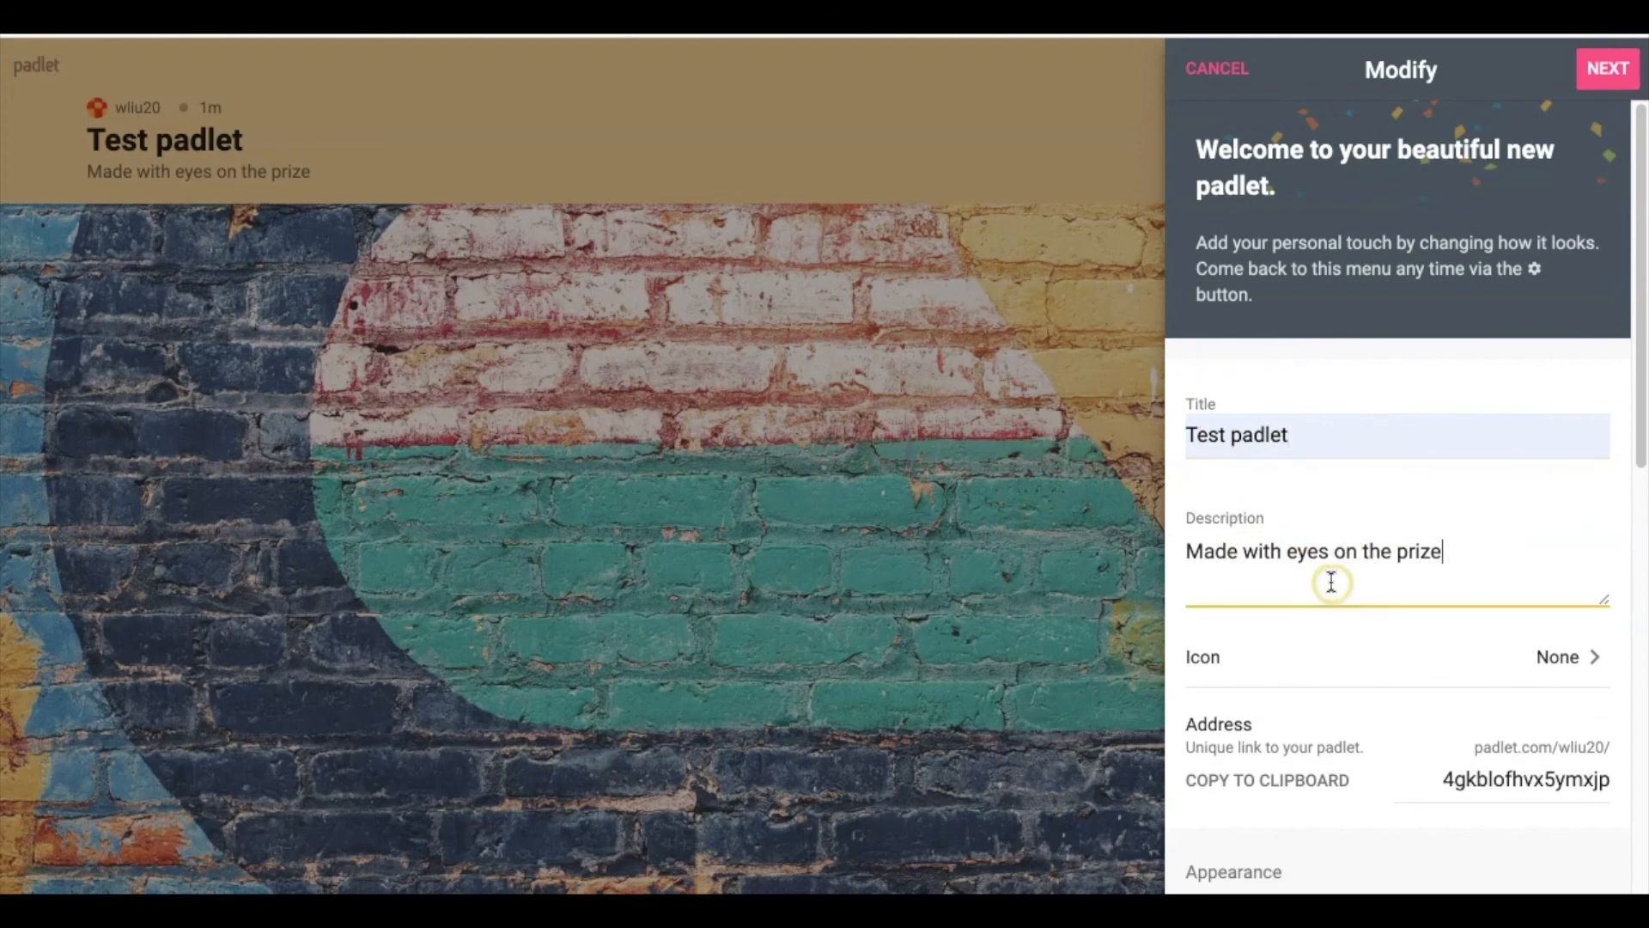
drag(1603, 599, 1599, 731)
click(1299, 627)
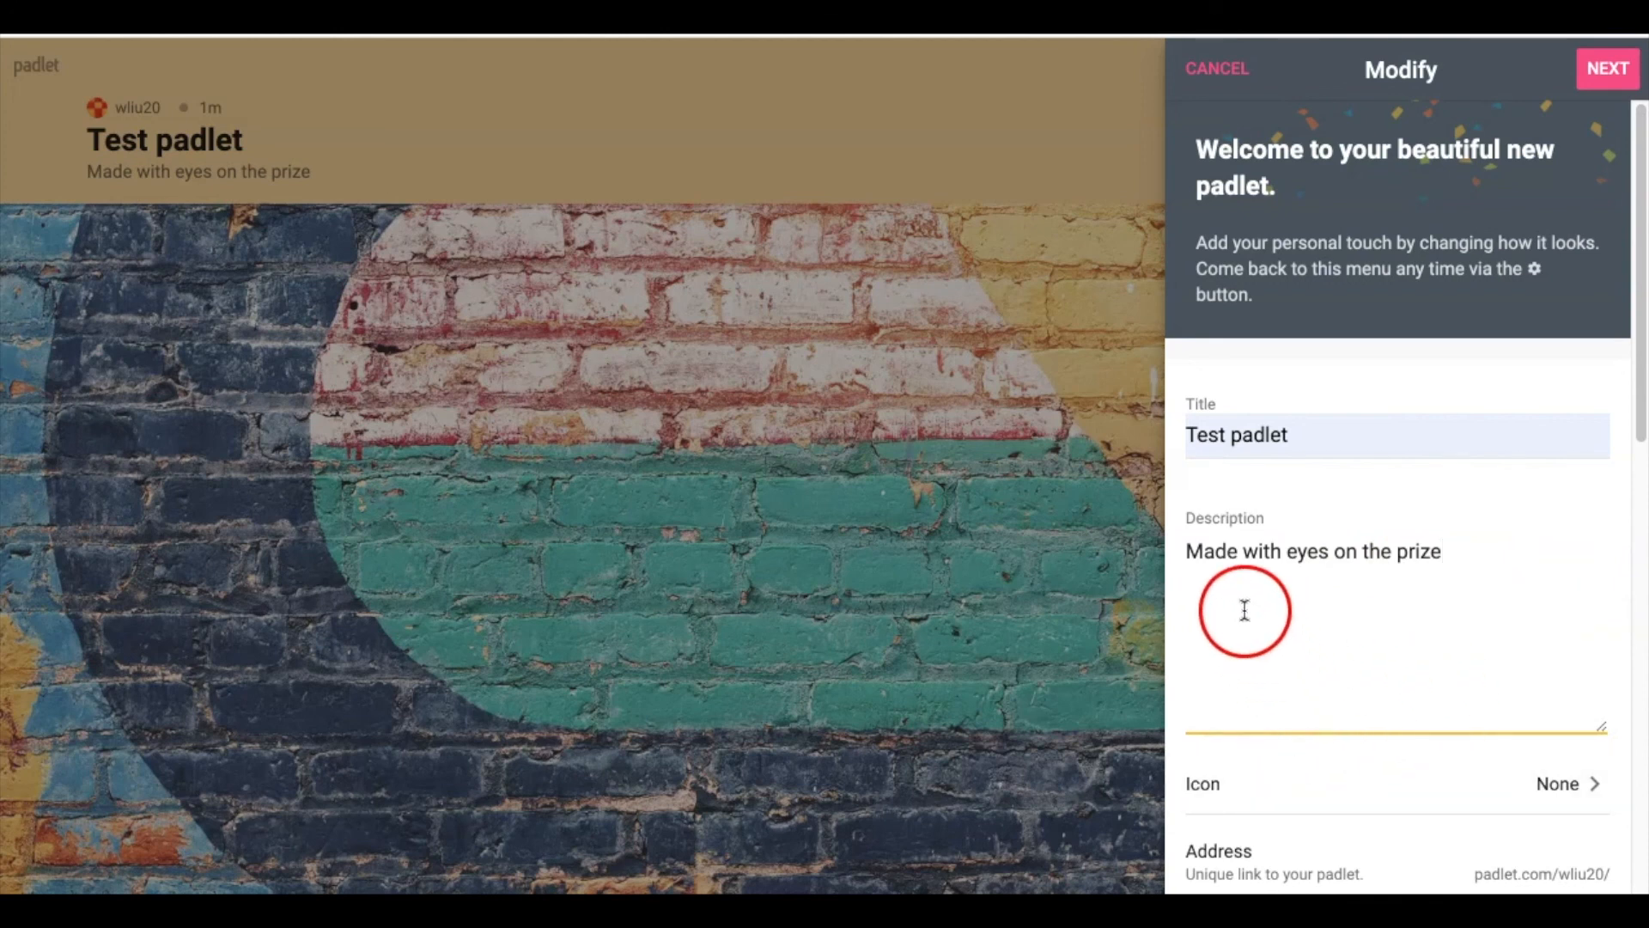
drag(1465, 551, 1130, 552)
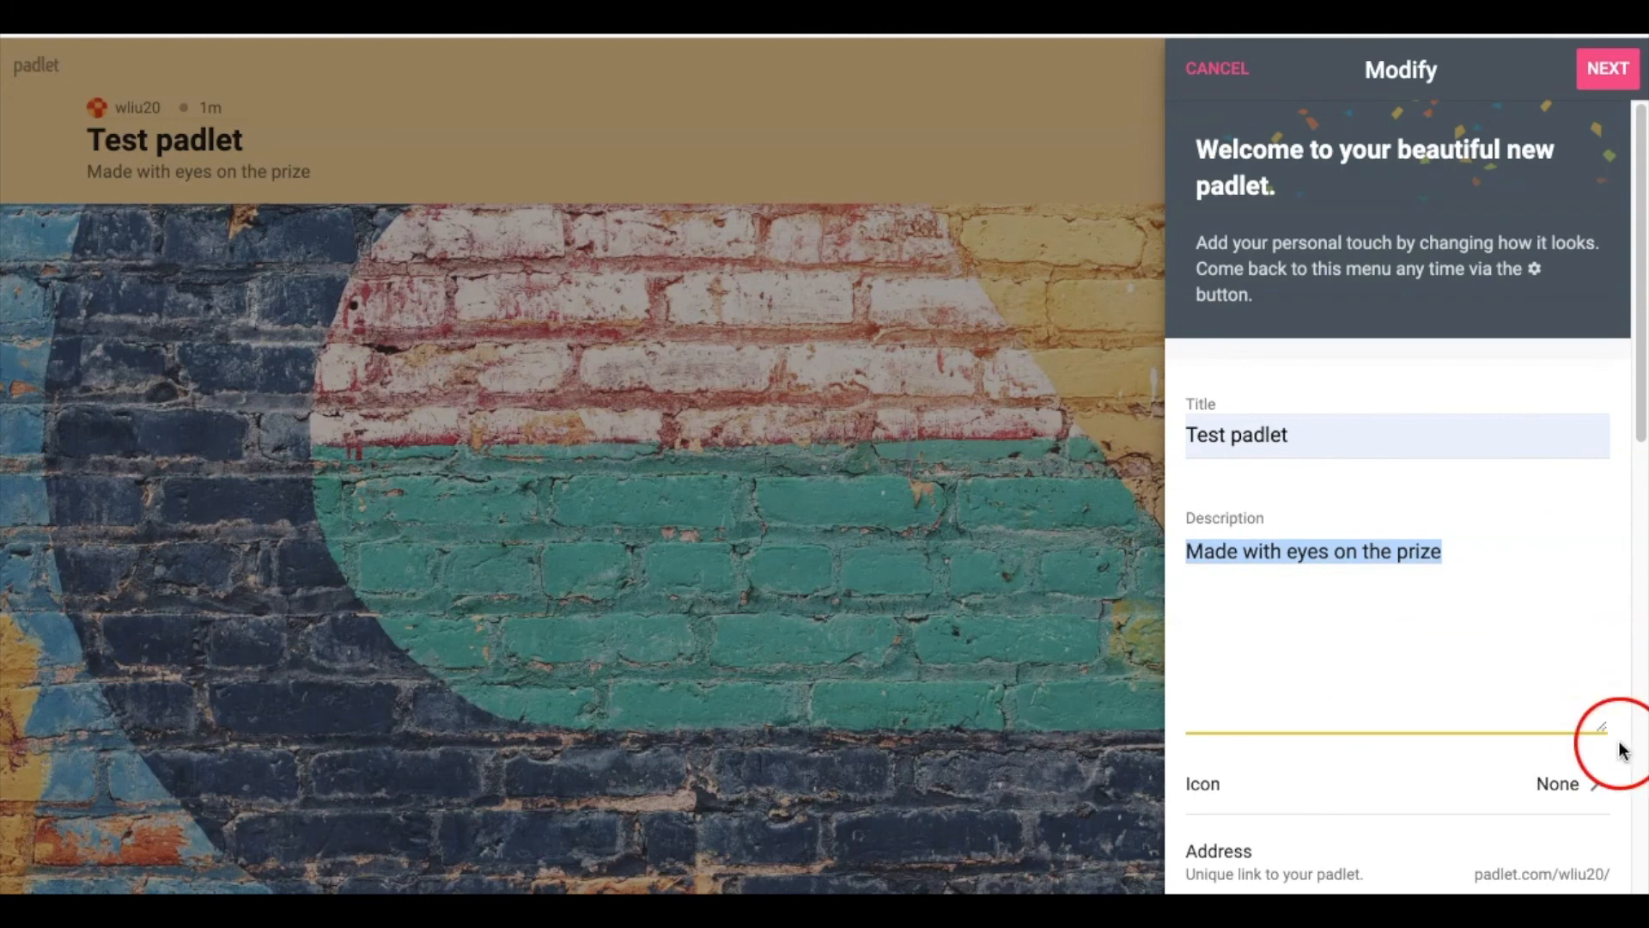
drag(1603, 731, 1607, 694)
click(1478, 578)
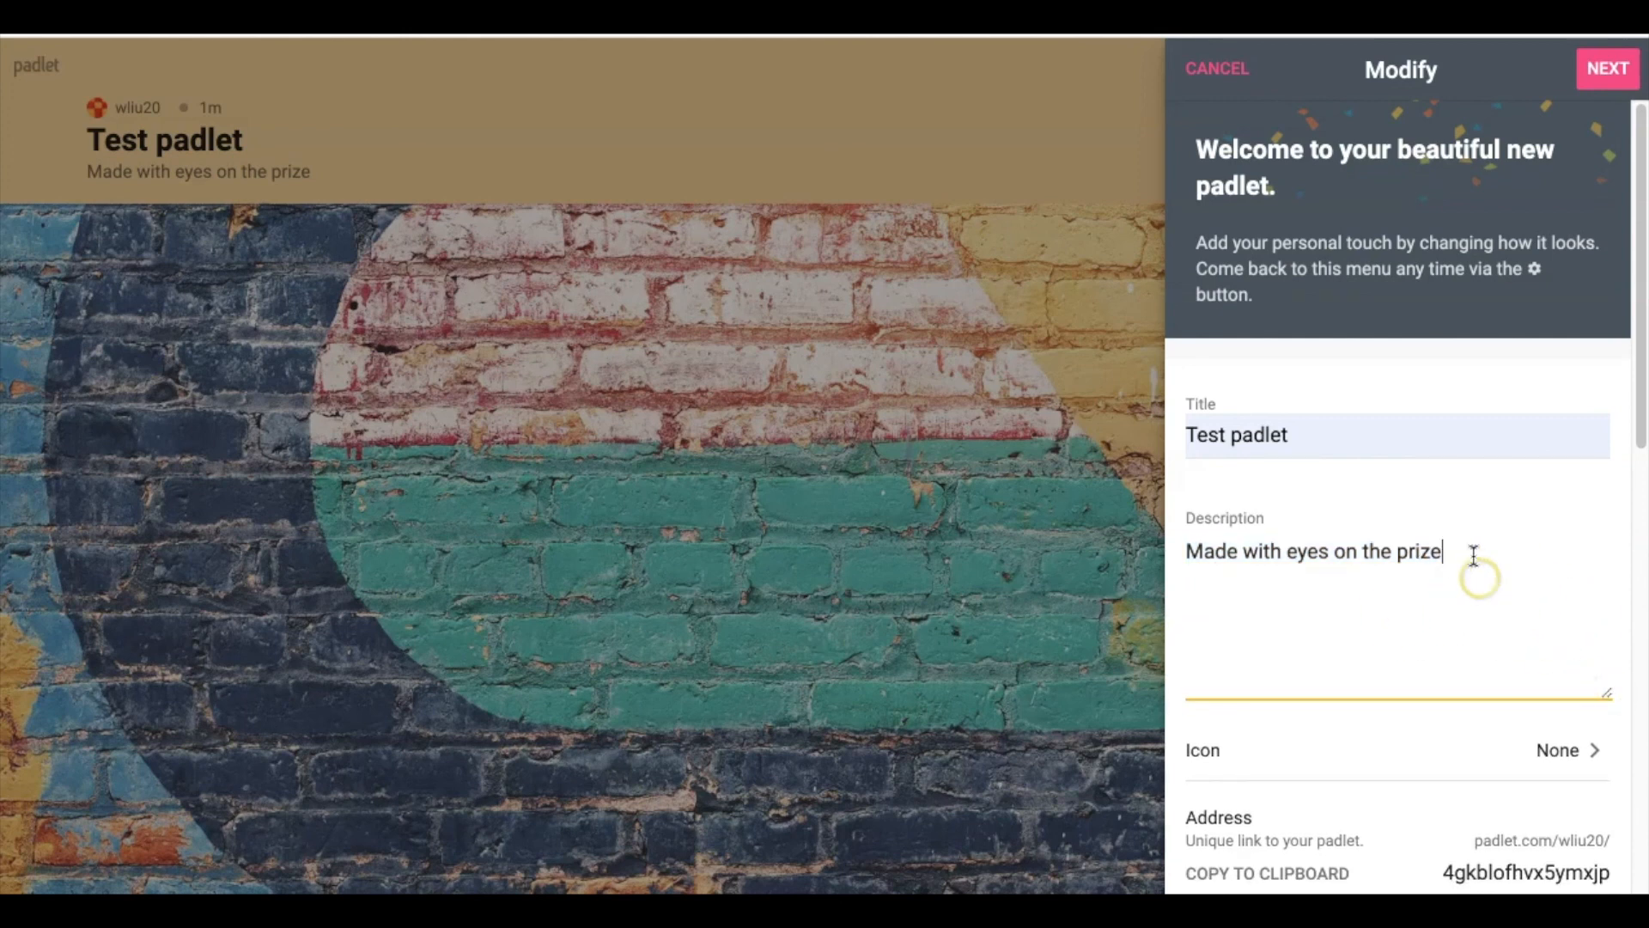
drag(1442, 551, 1157, 550)
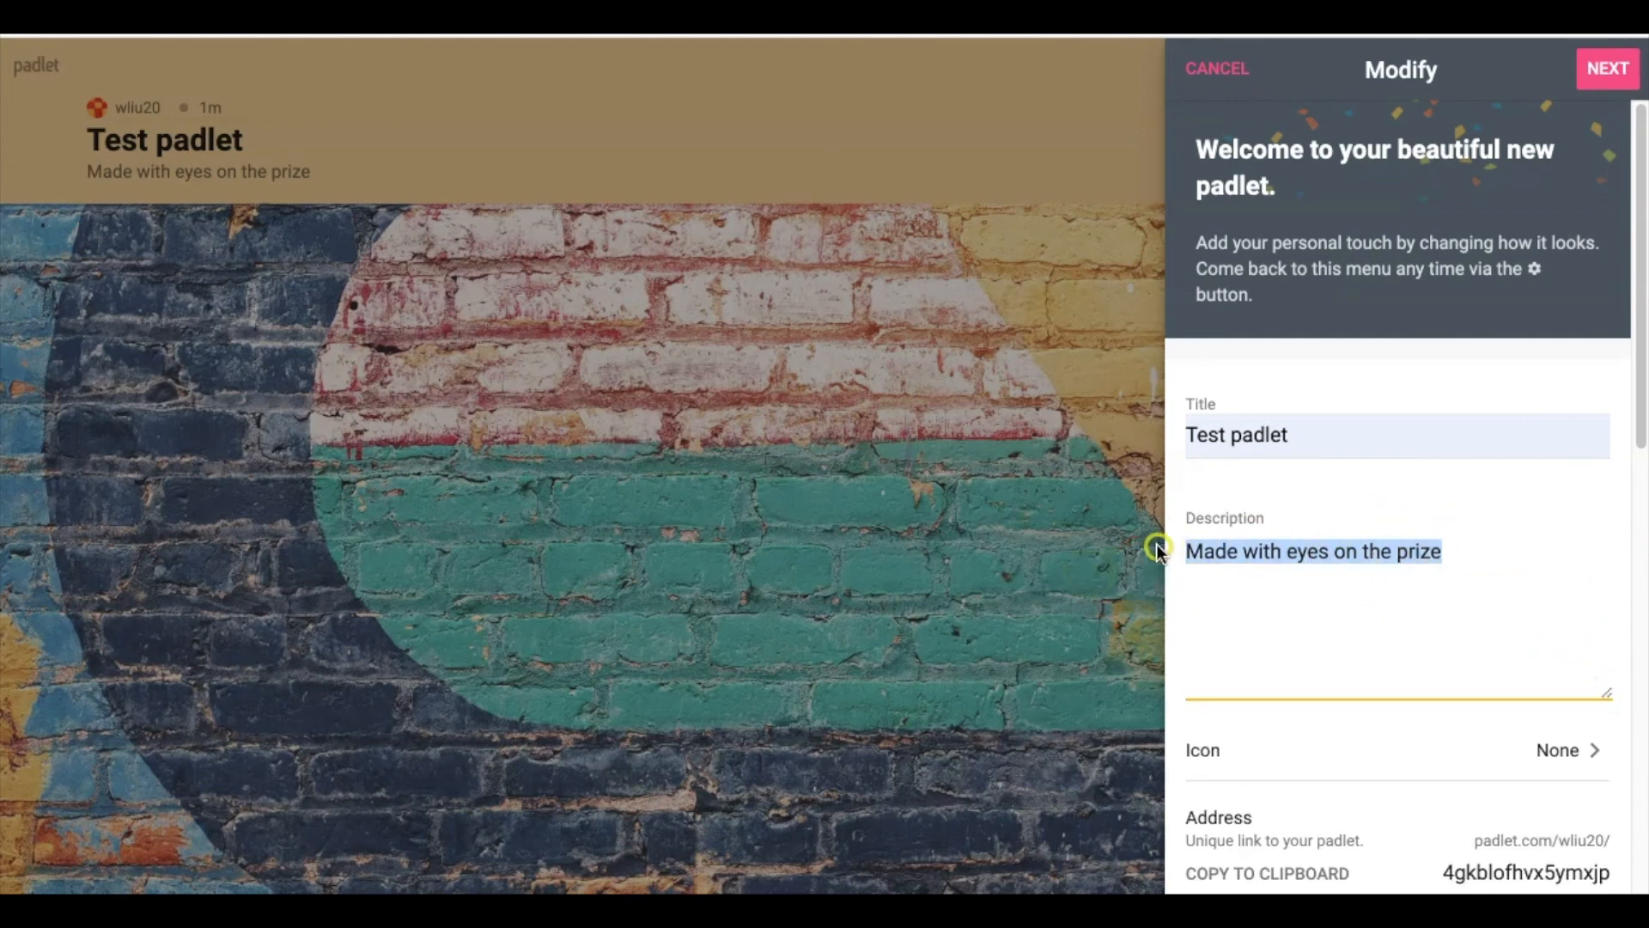
text(This )
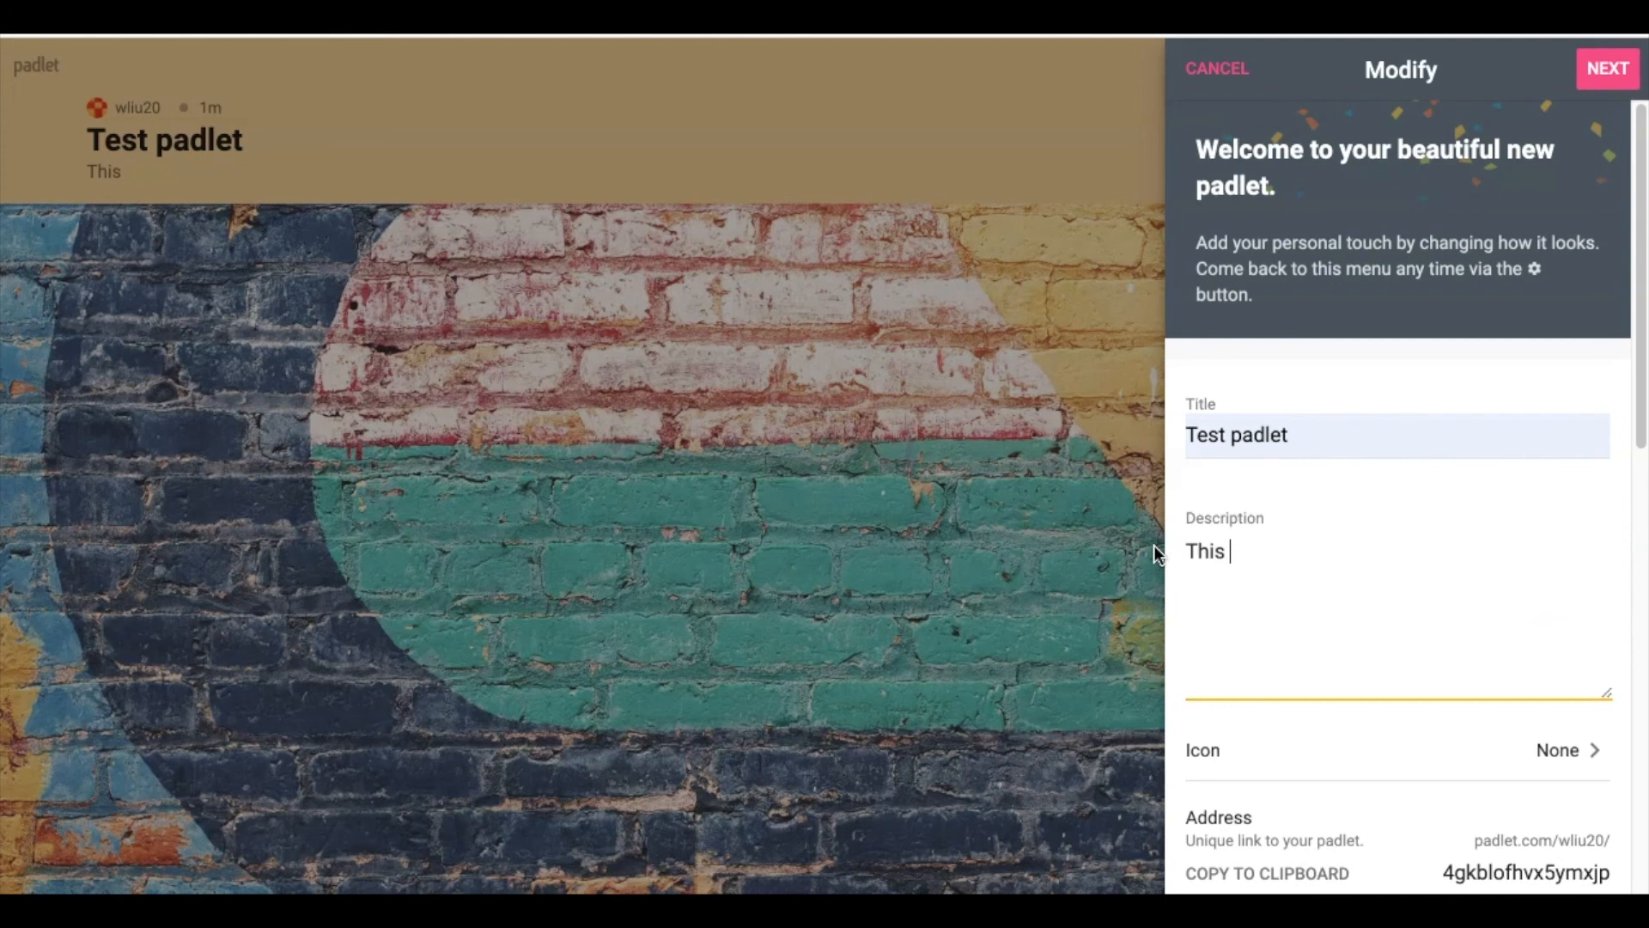
text(is a demo )
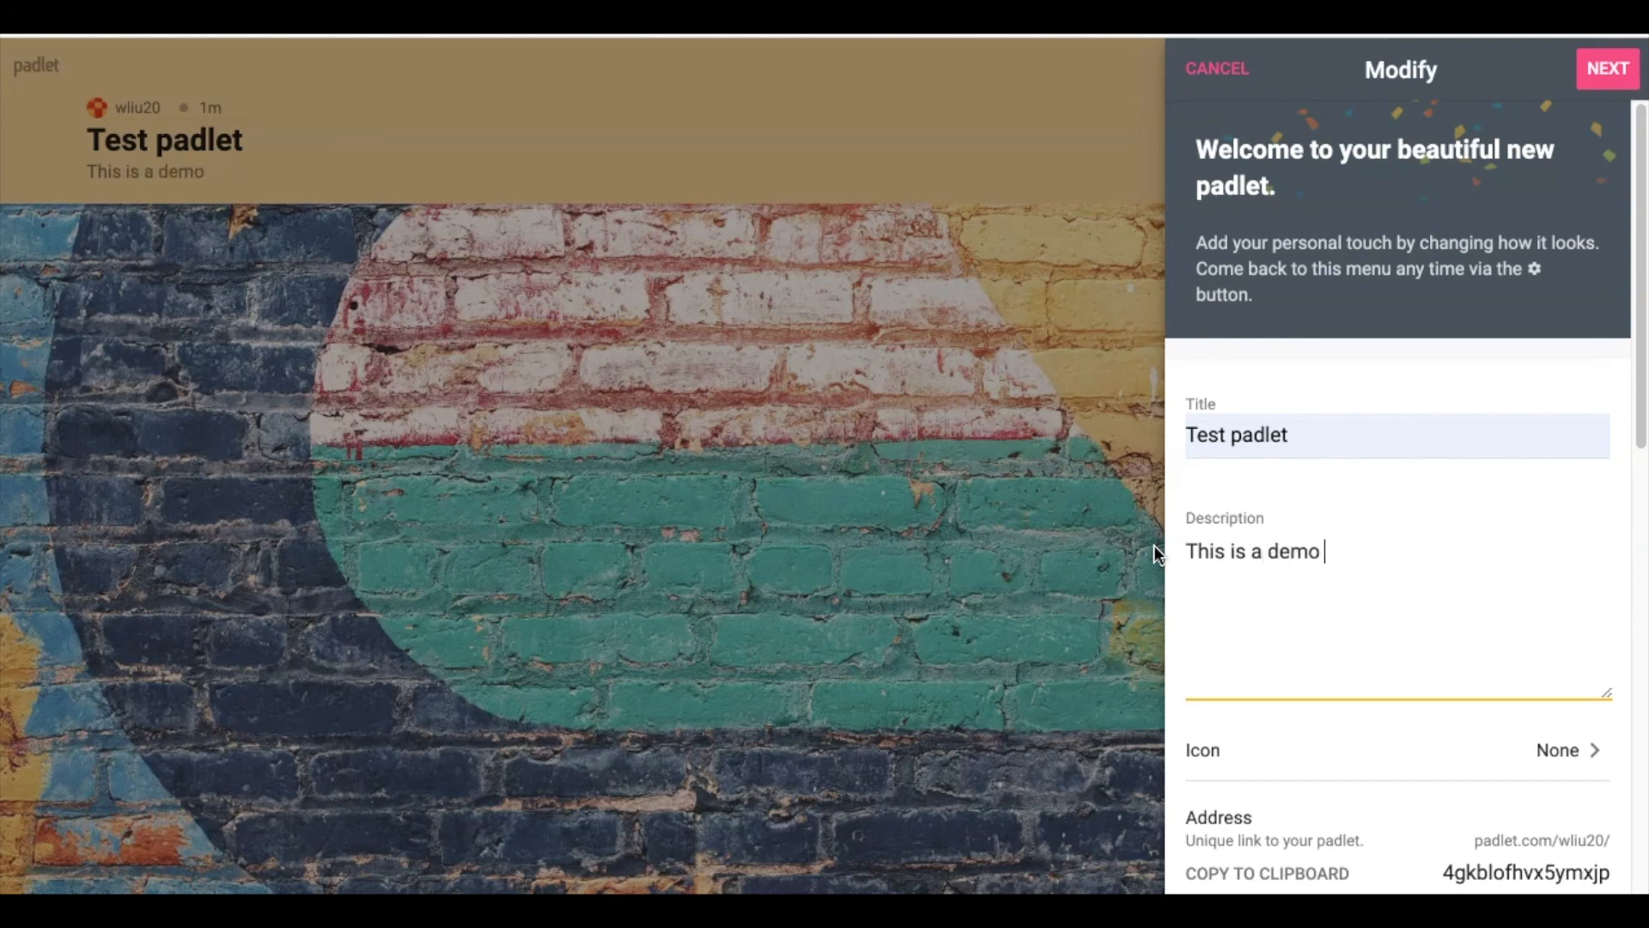
text(padlet makde by Weiqi)
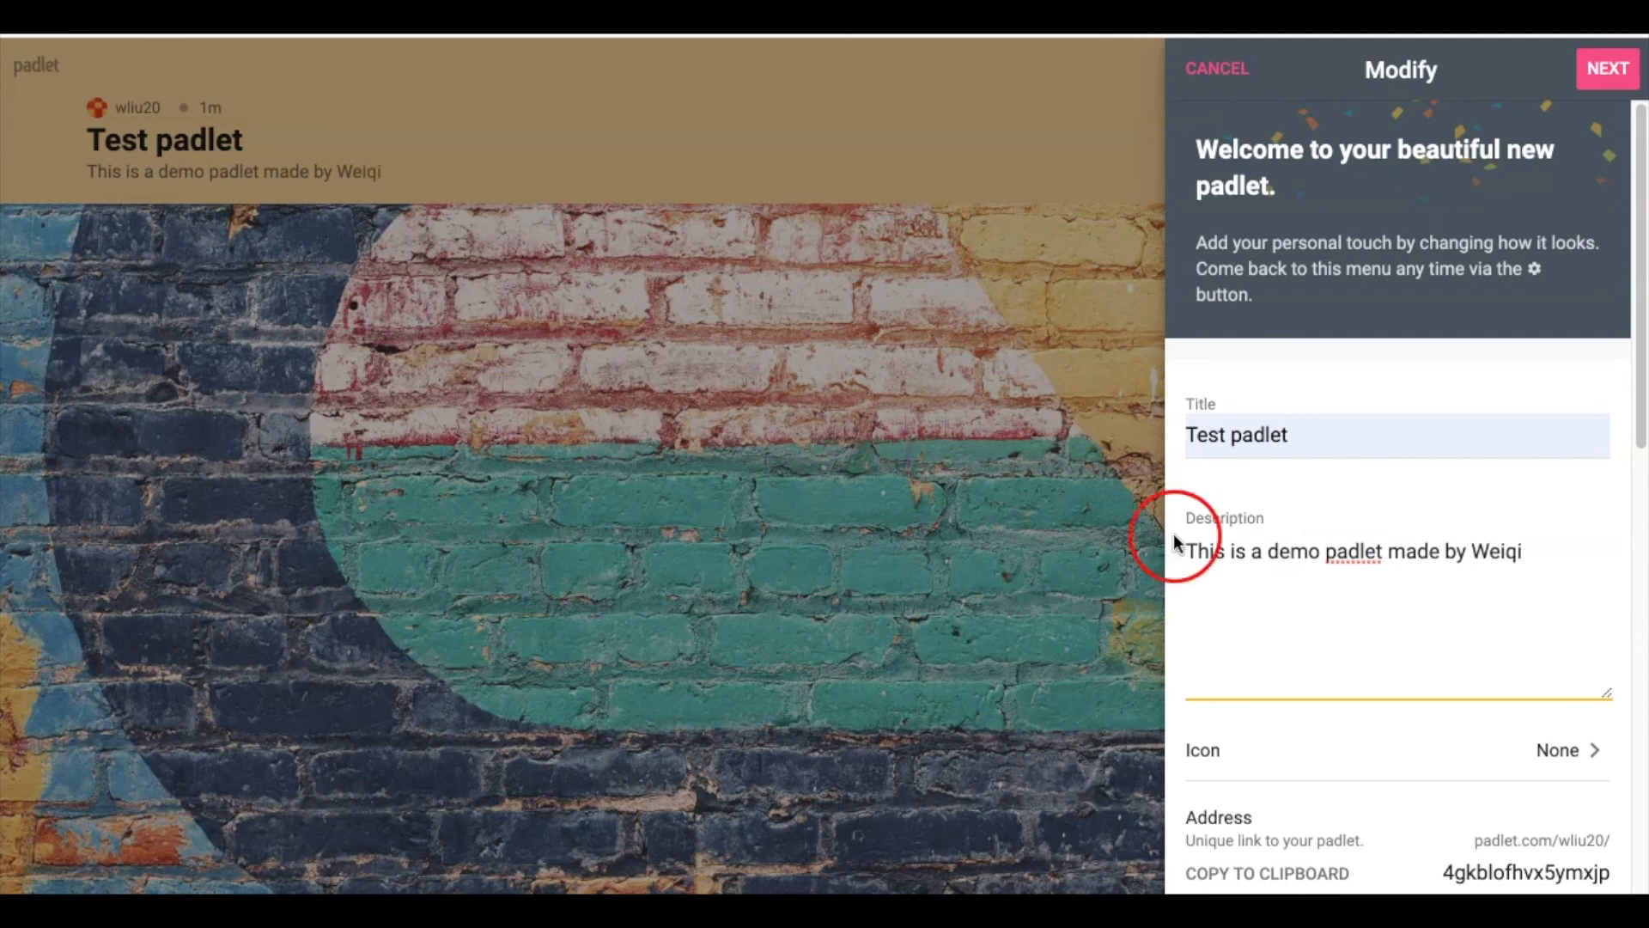
drag(1607, 692, 1593, 574)
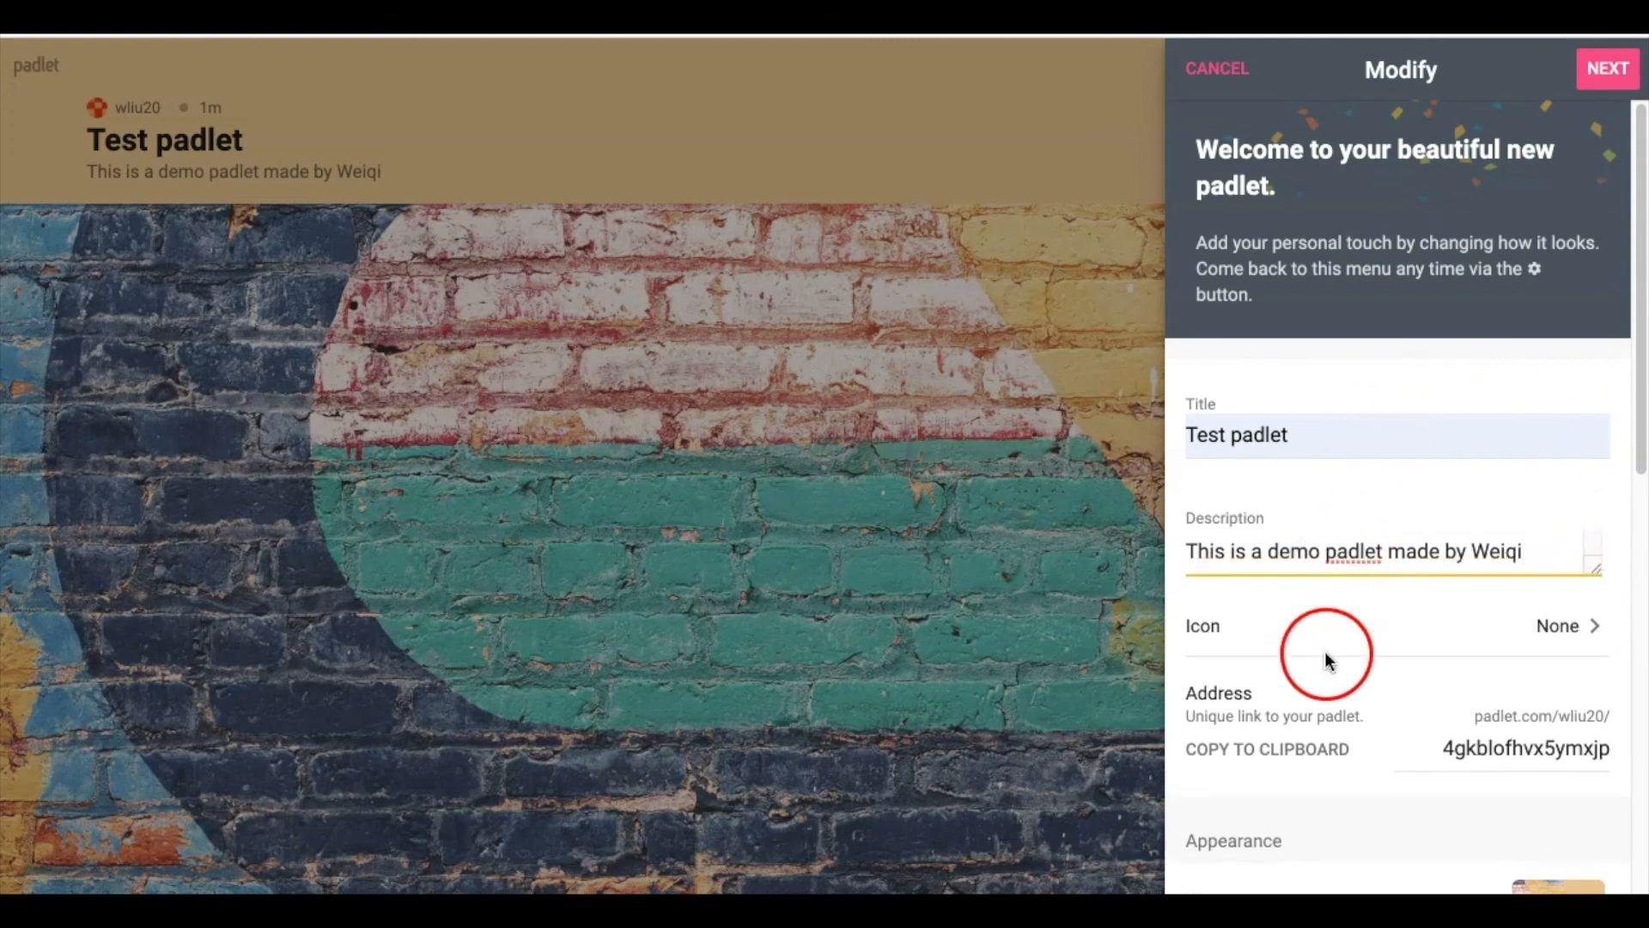
Set the cat-face emoji from Animals & Nature as the padlet's icon
click(1577, 643)
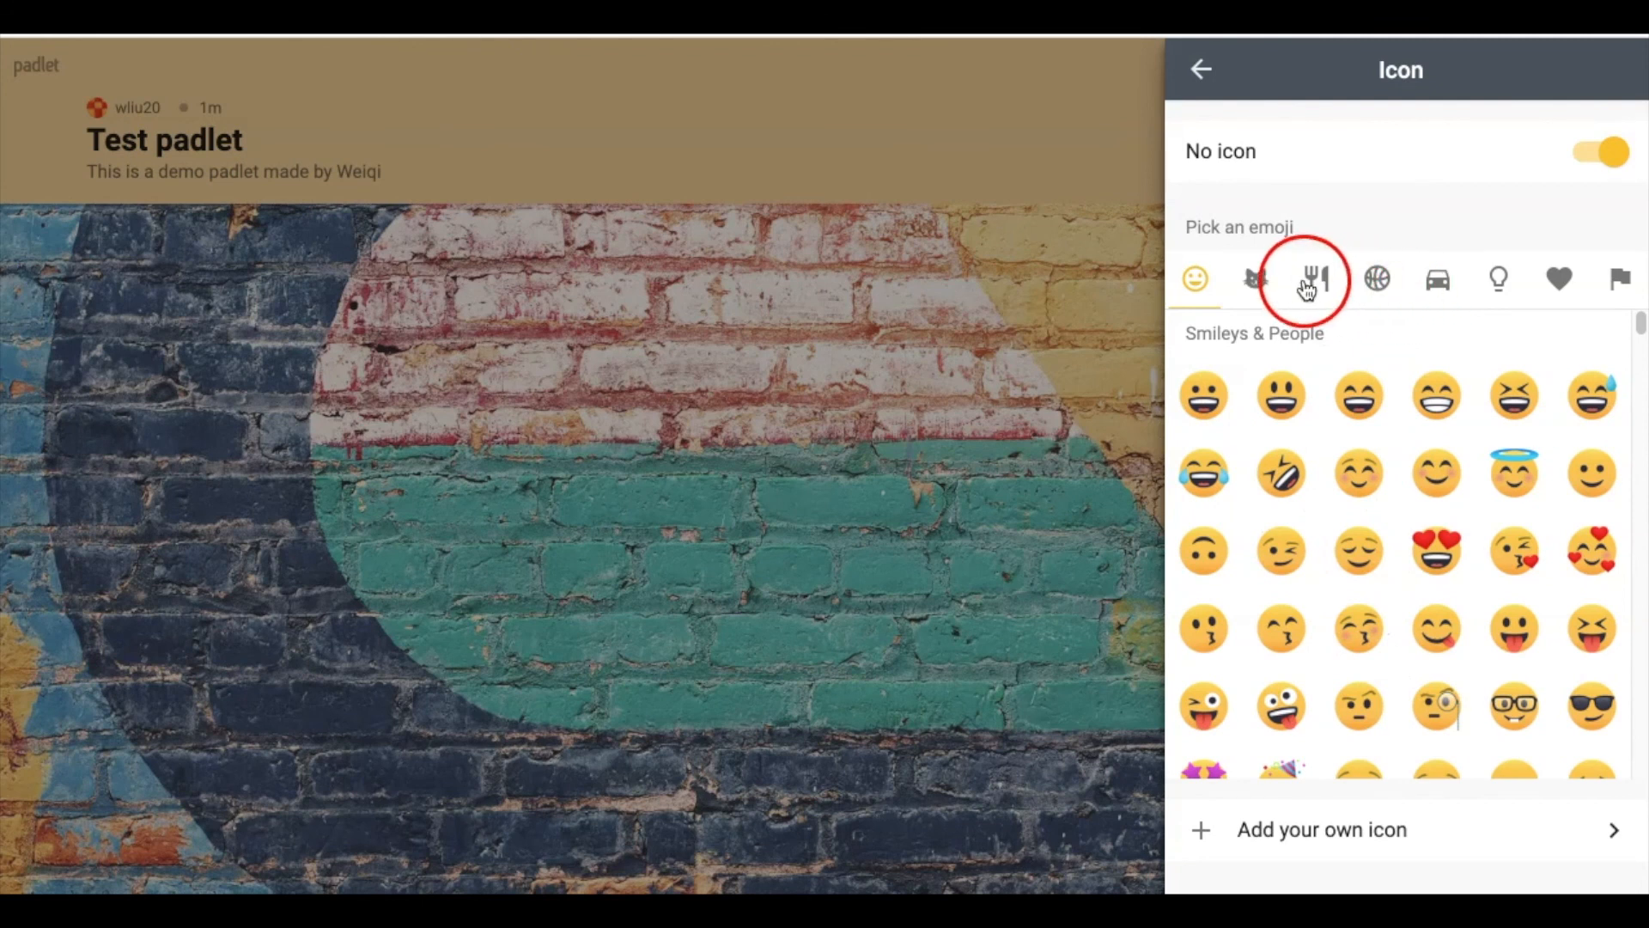
click(1257, 282)
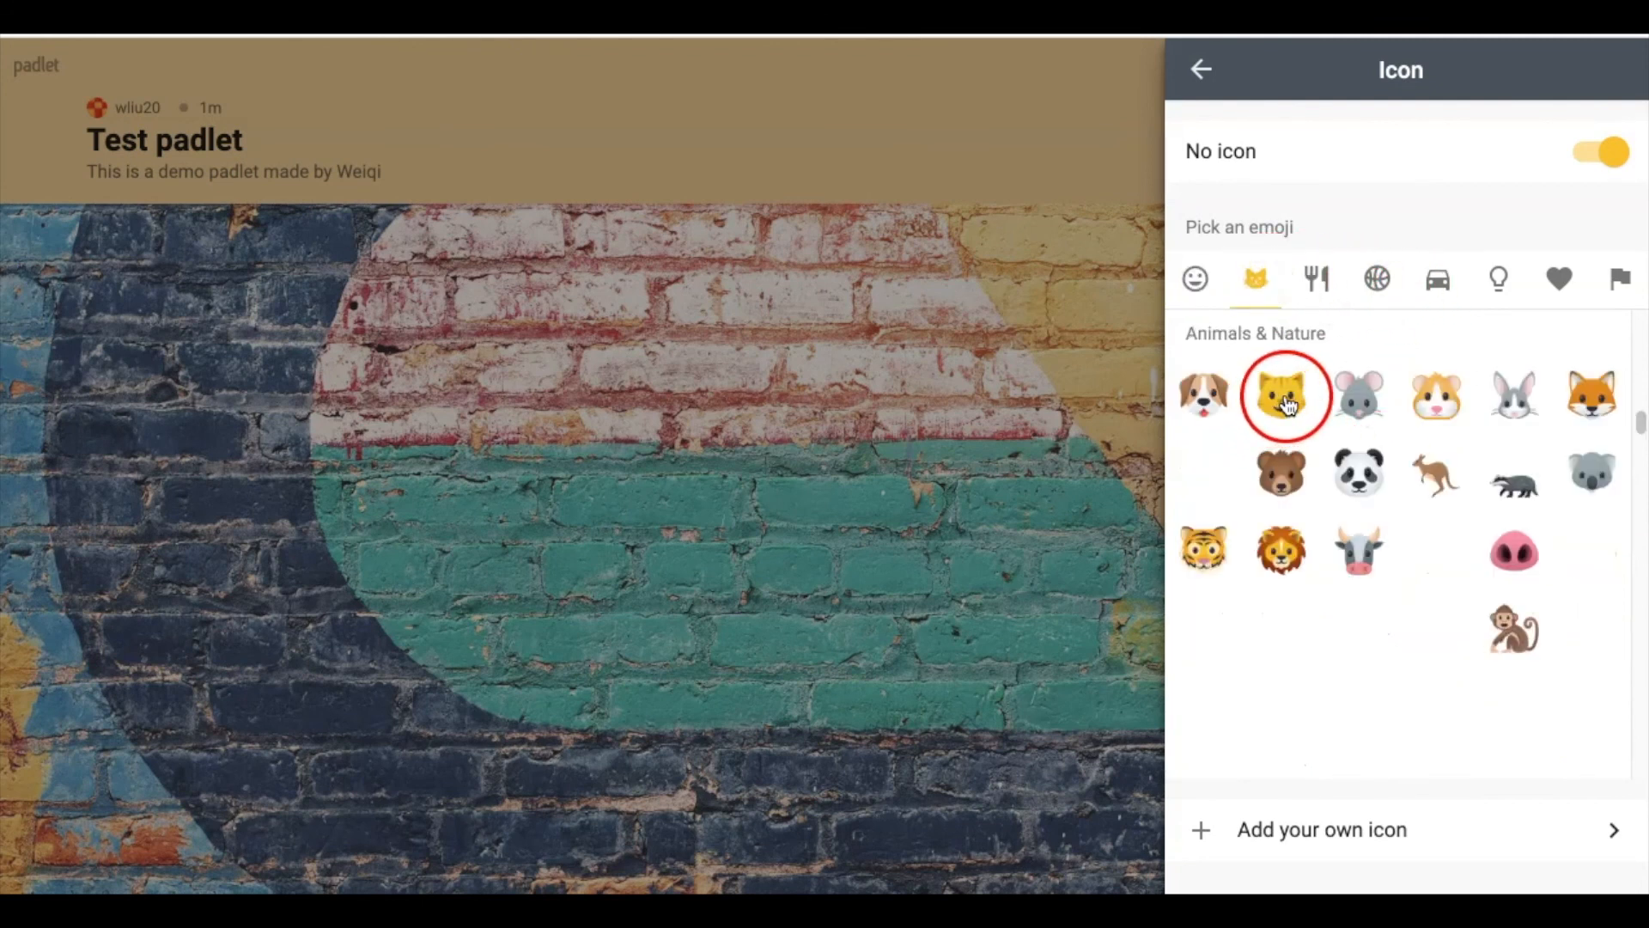
click(1285, 400)
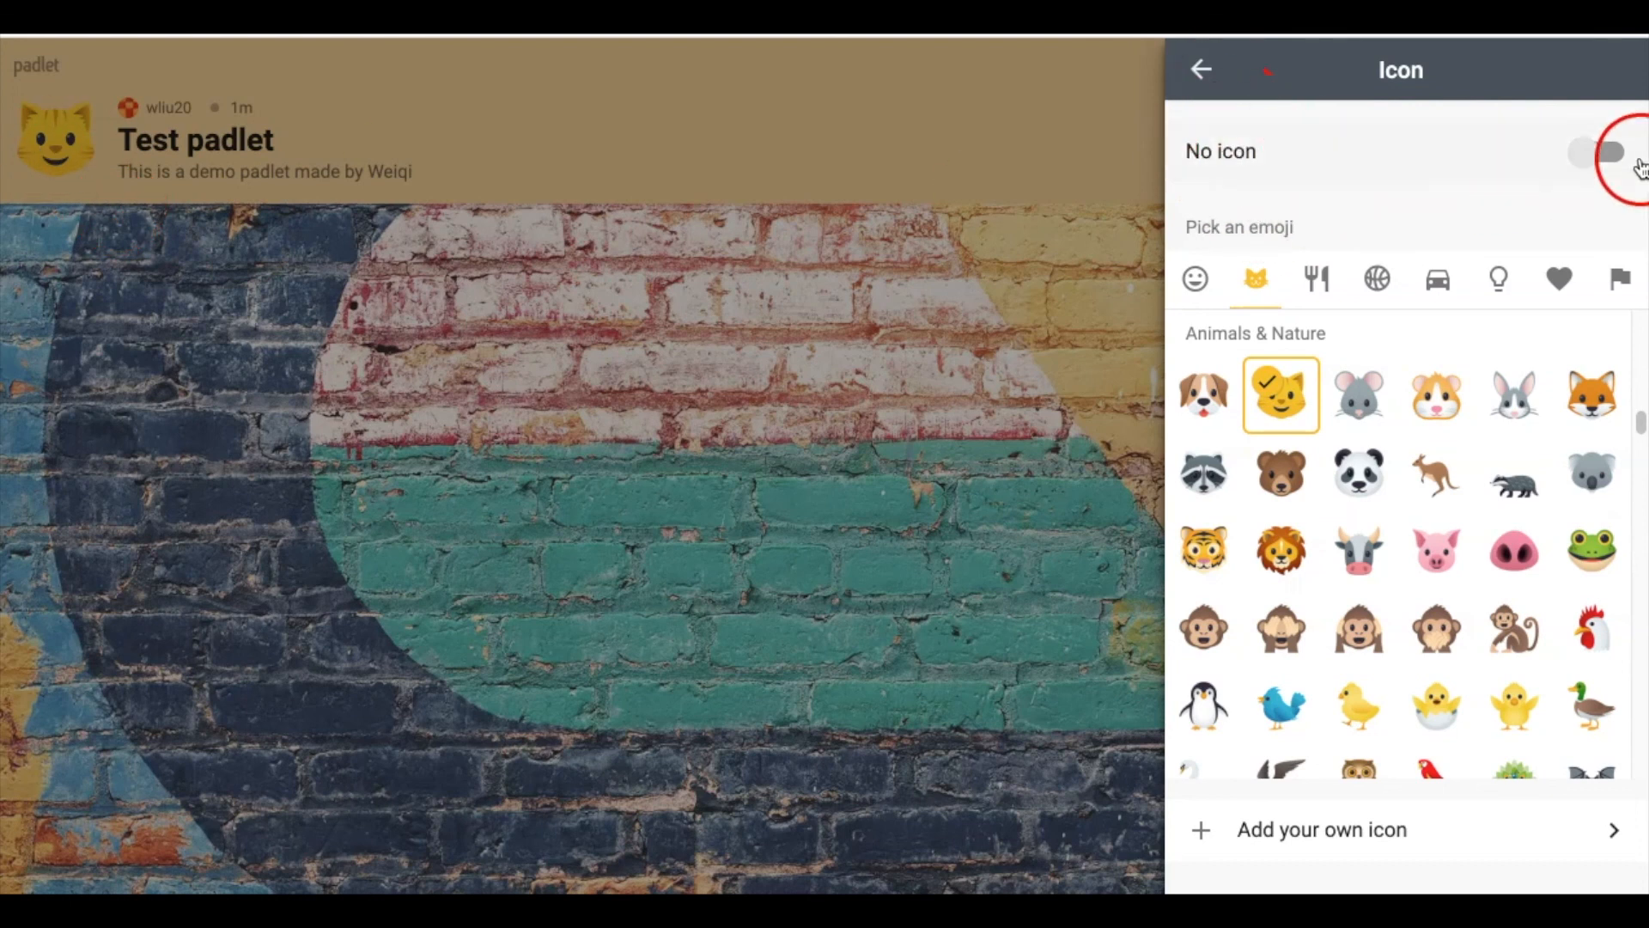
click(1201, 69)
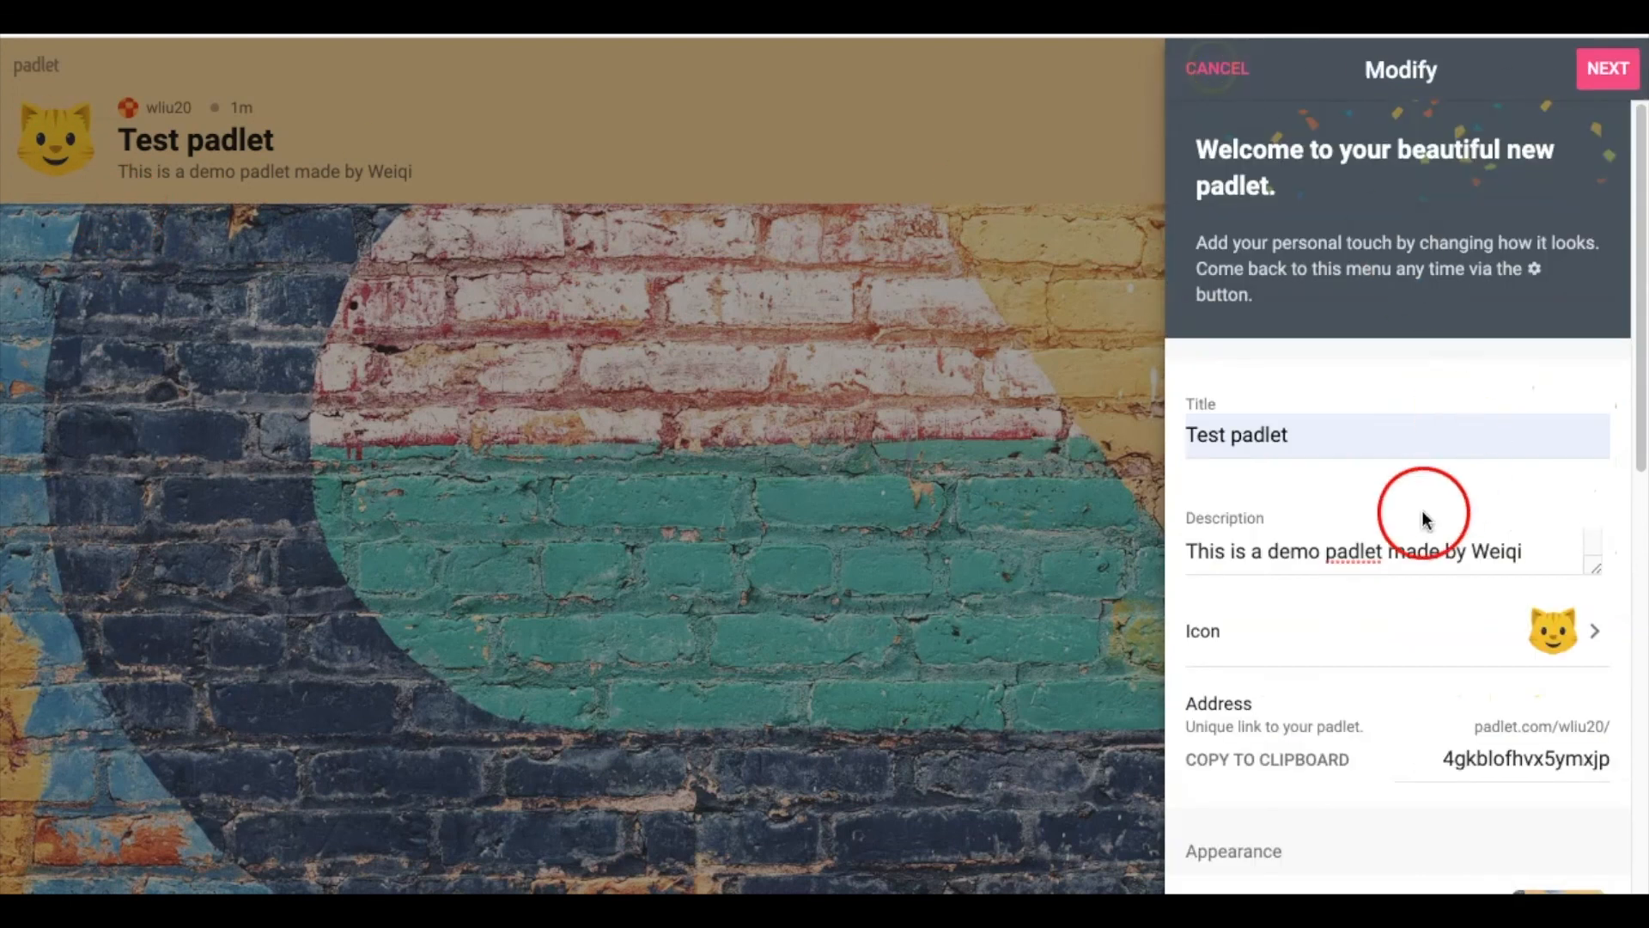
scroll(1463, 605, down, 2)
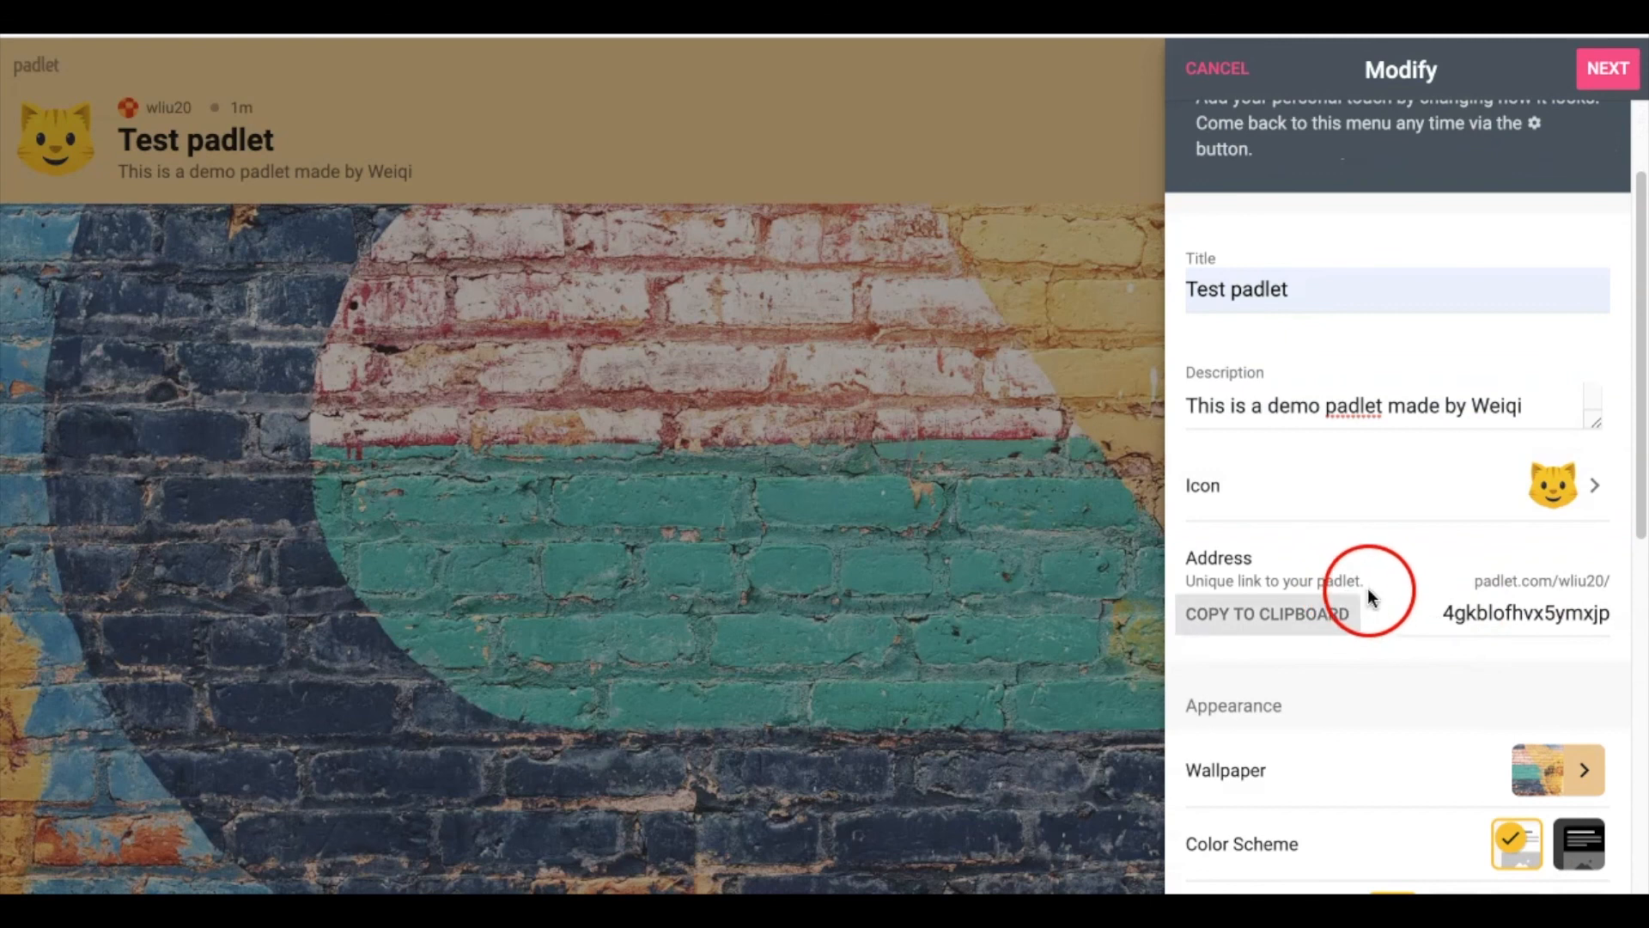
scroll(1368, 595, down, 1)
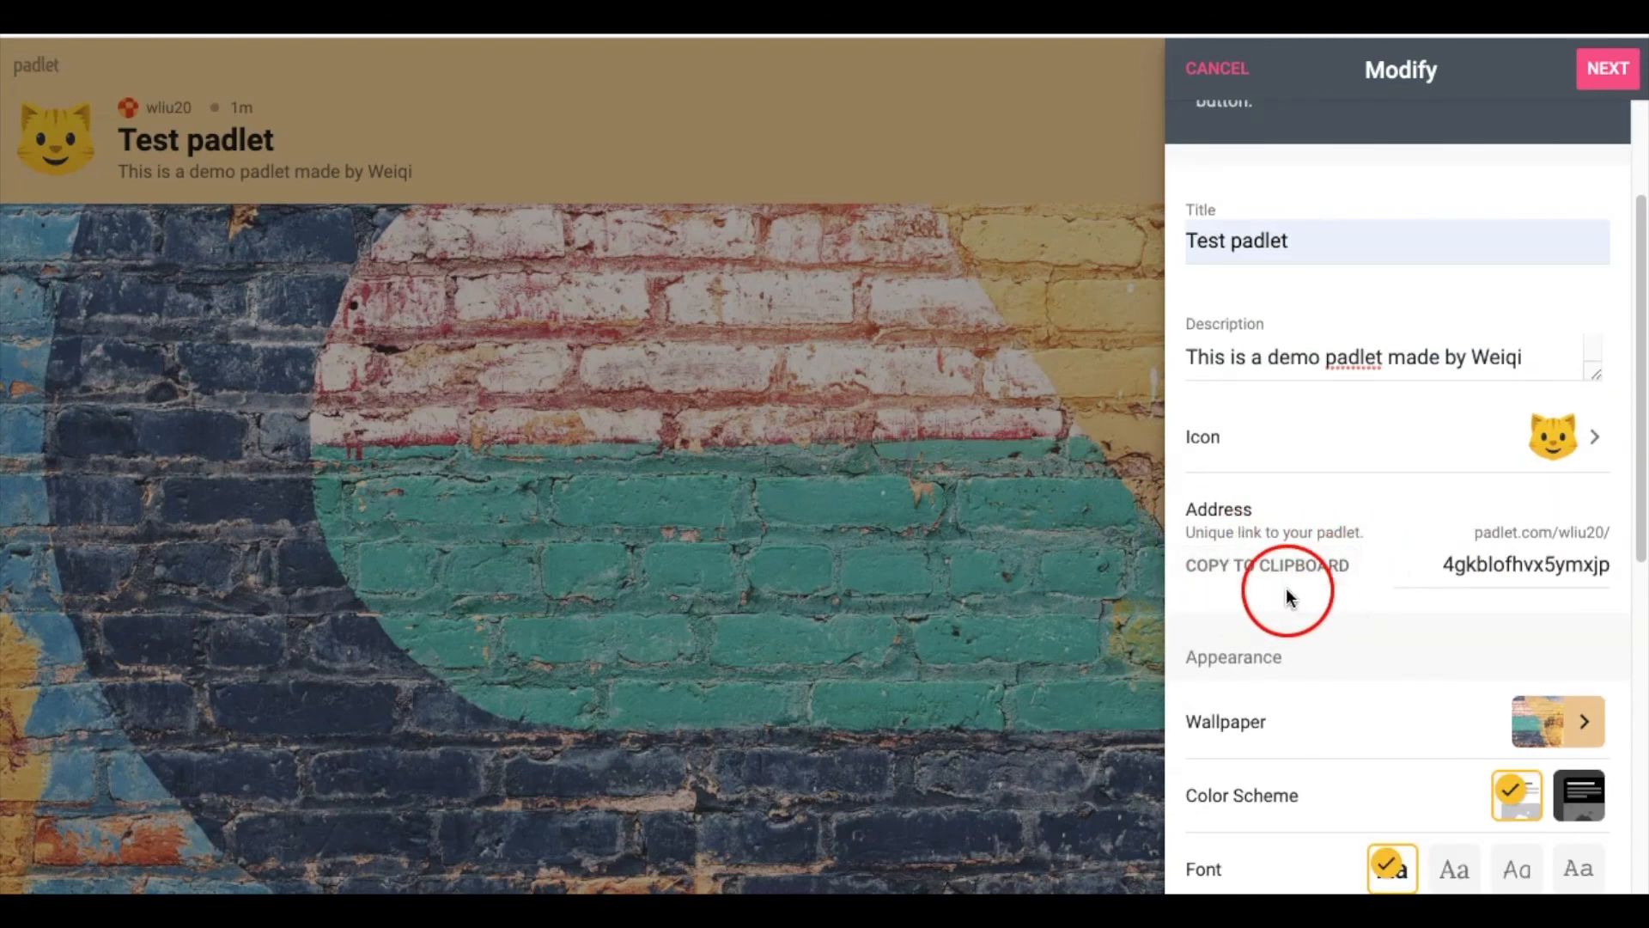
Replace the random address ending with test_padlet
click(1439, 568)
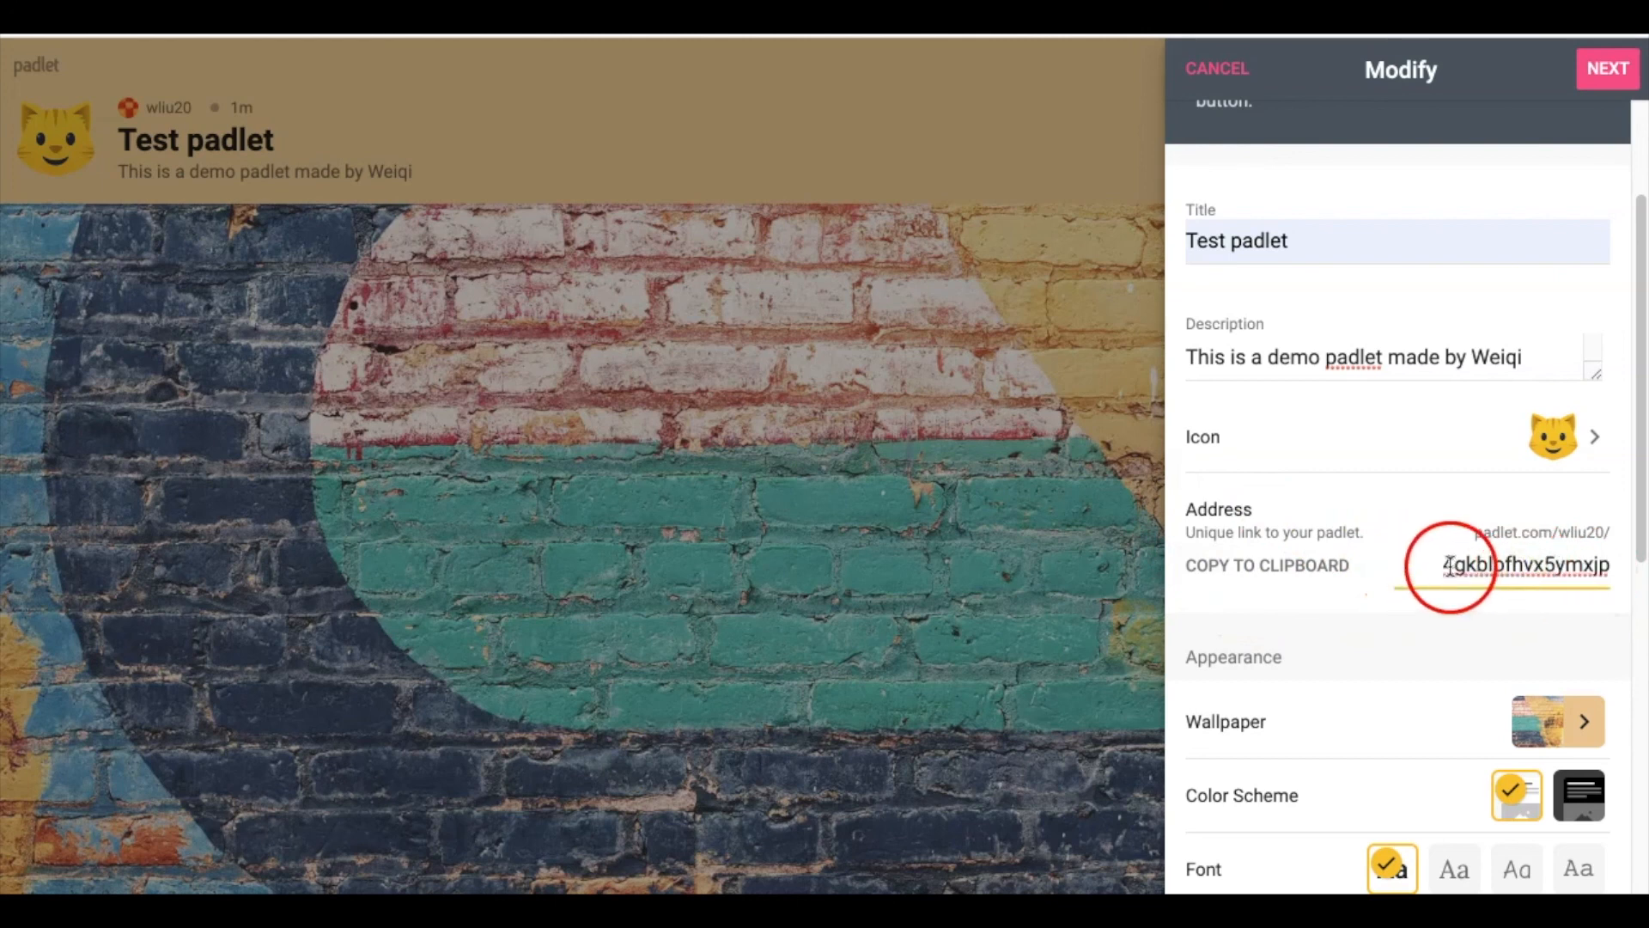
drag(1449, 565, 1612, 559)
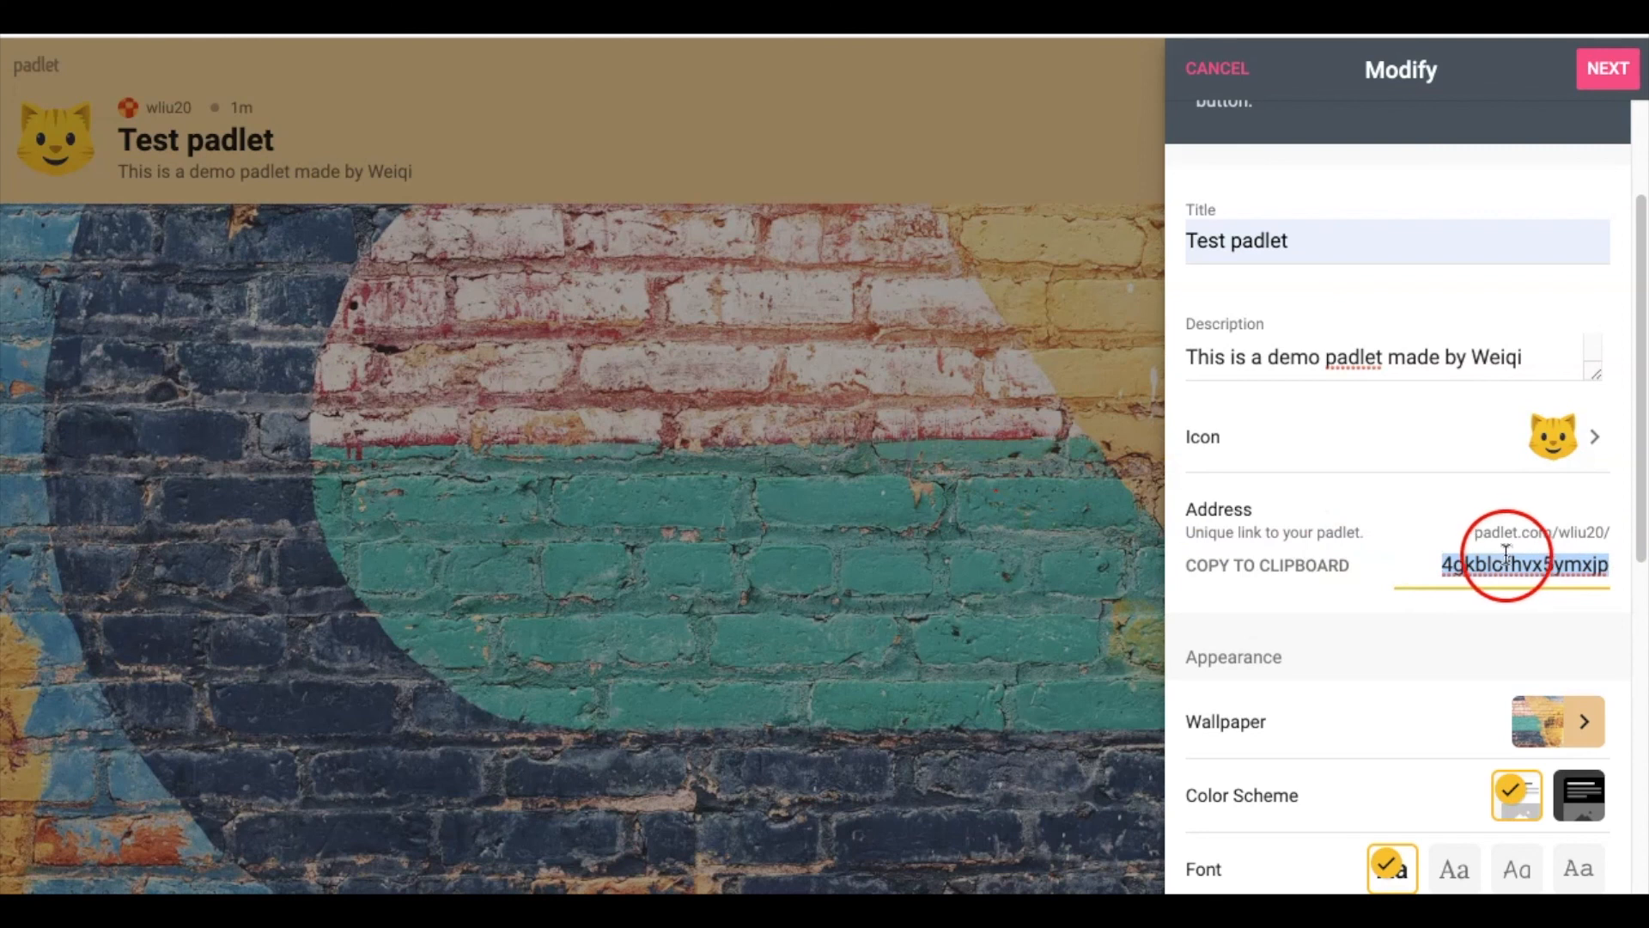
click(1460, 571)
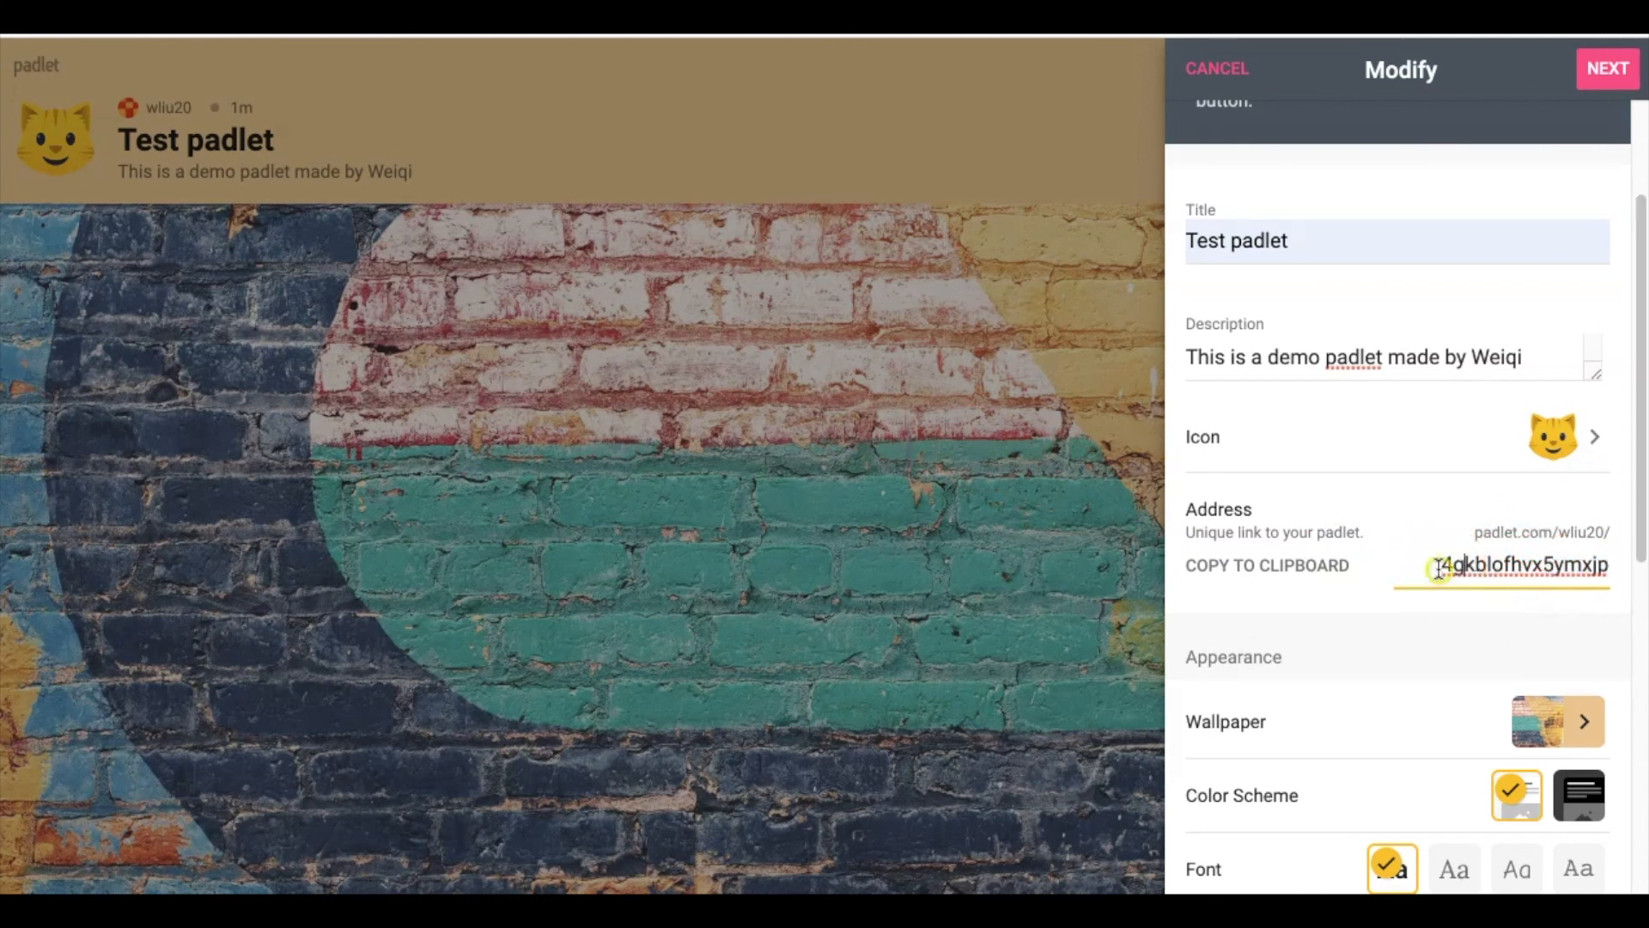
drag(1448, 564, 1642, 560)
text(test)
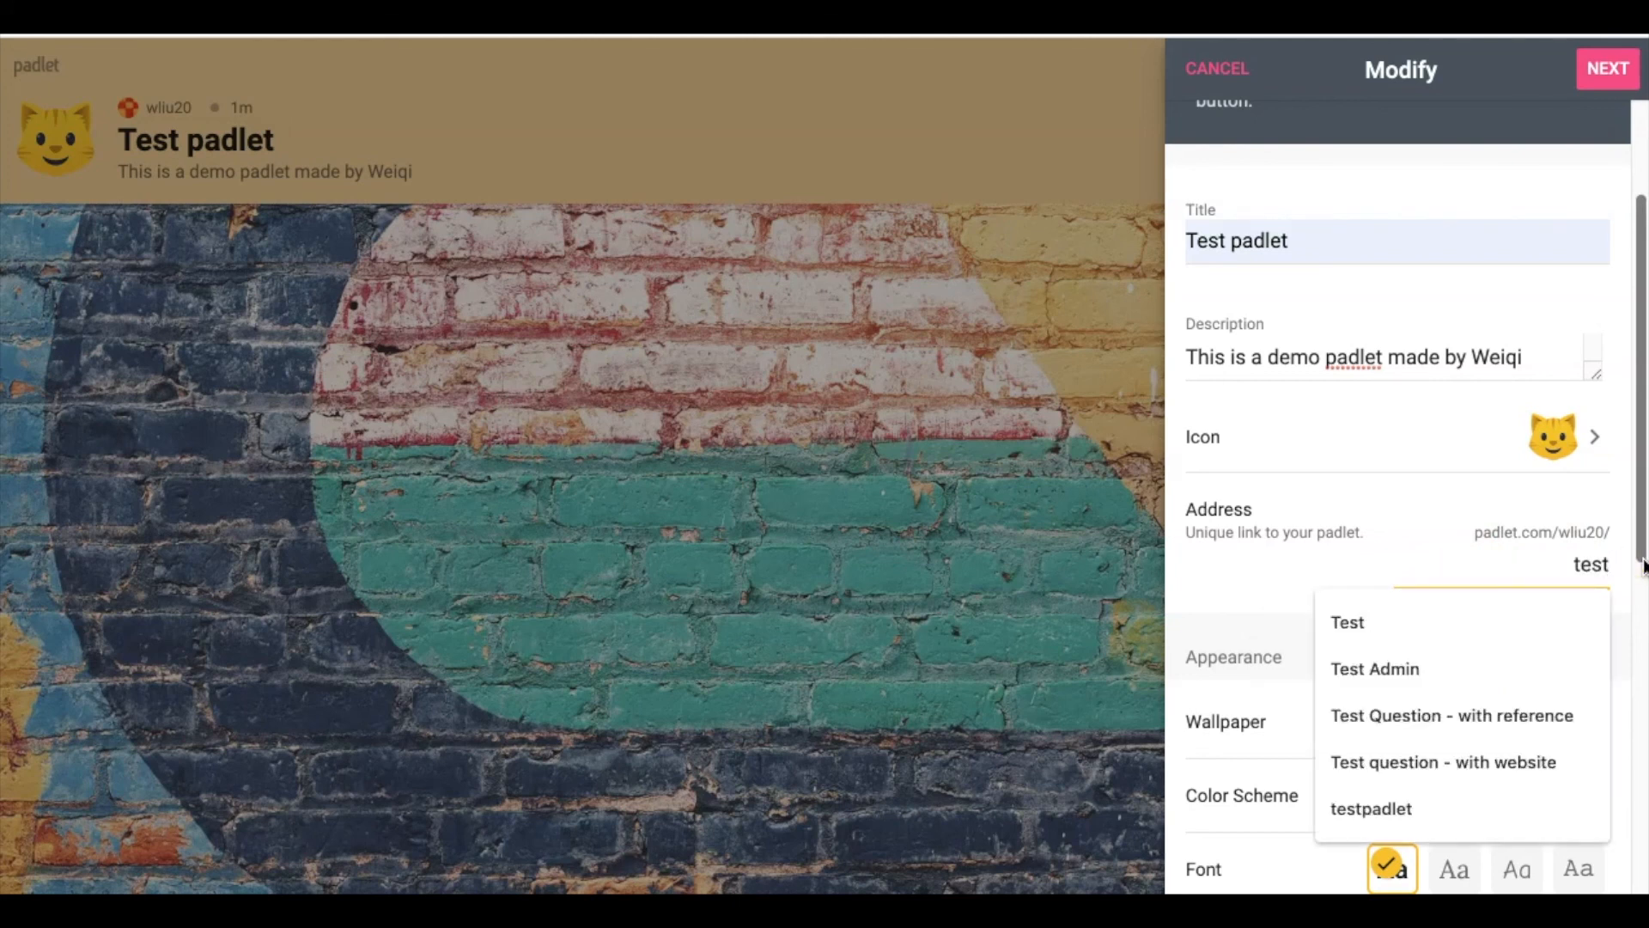
text( padlet)
key(BackSpace)
key(BackSpace)
key(BackSpace)
key(BackSpace)
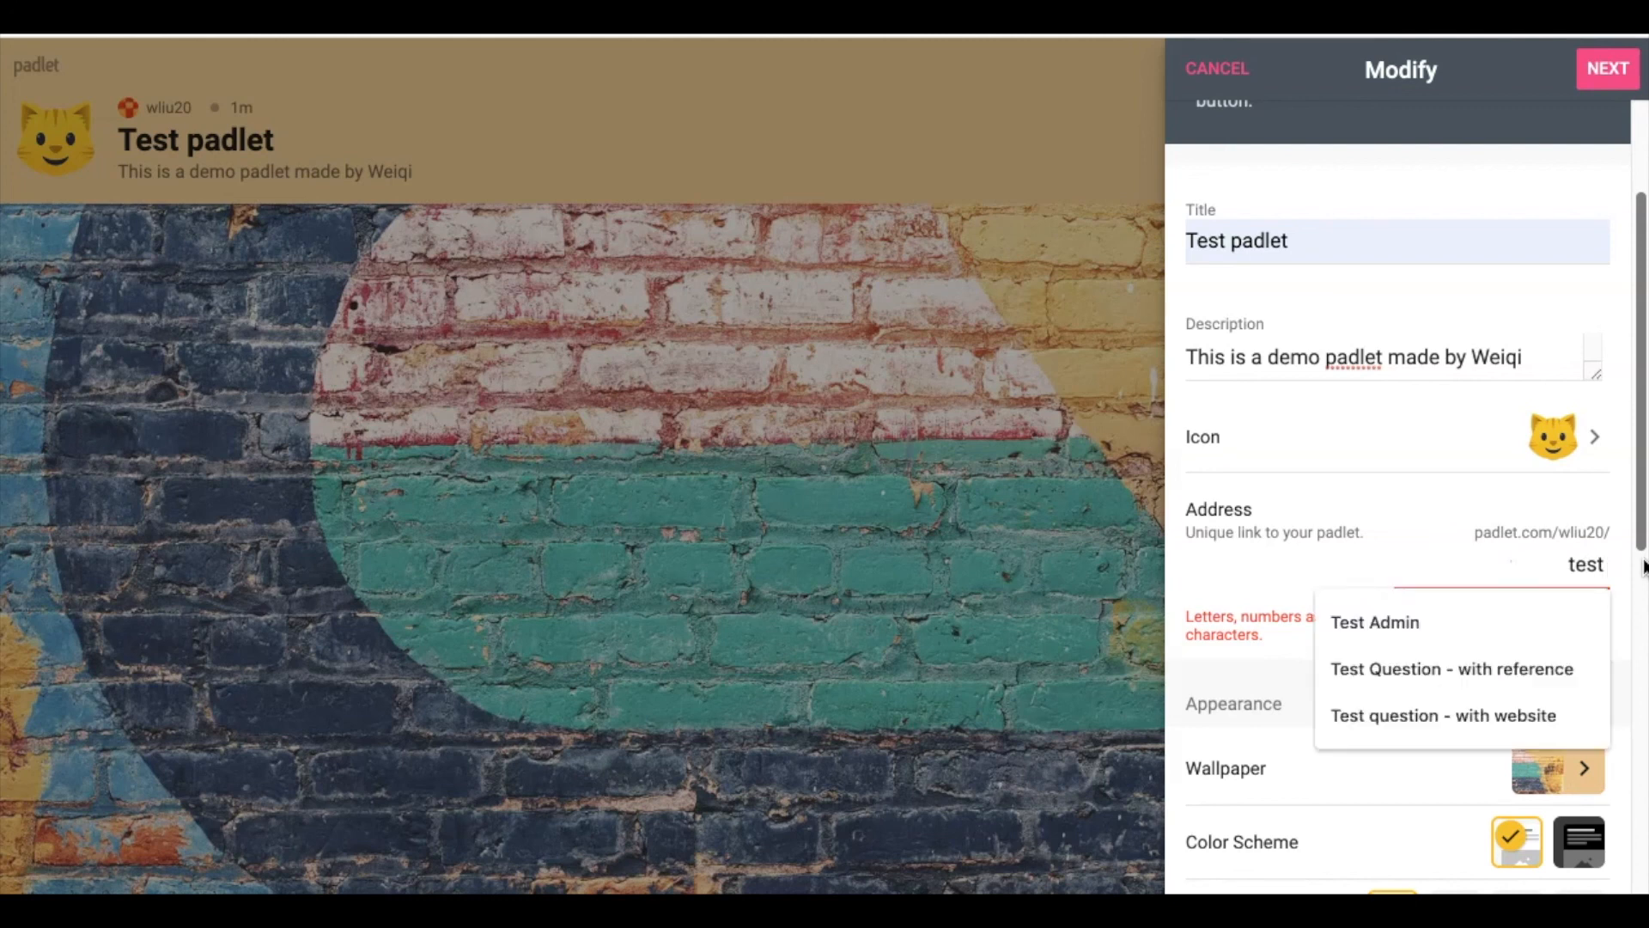
text(_padlet)
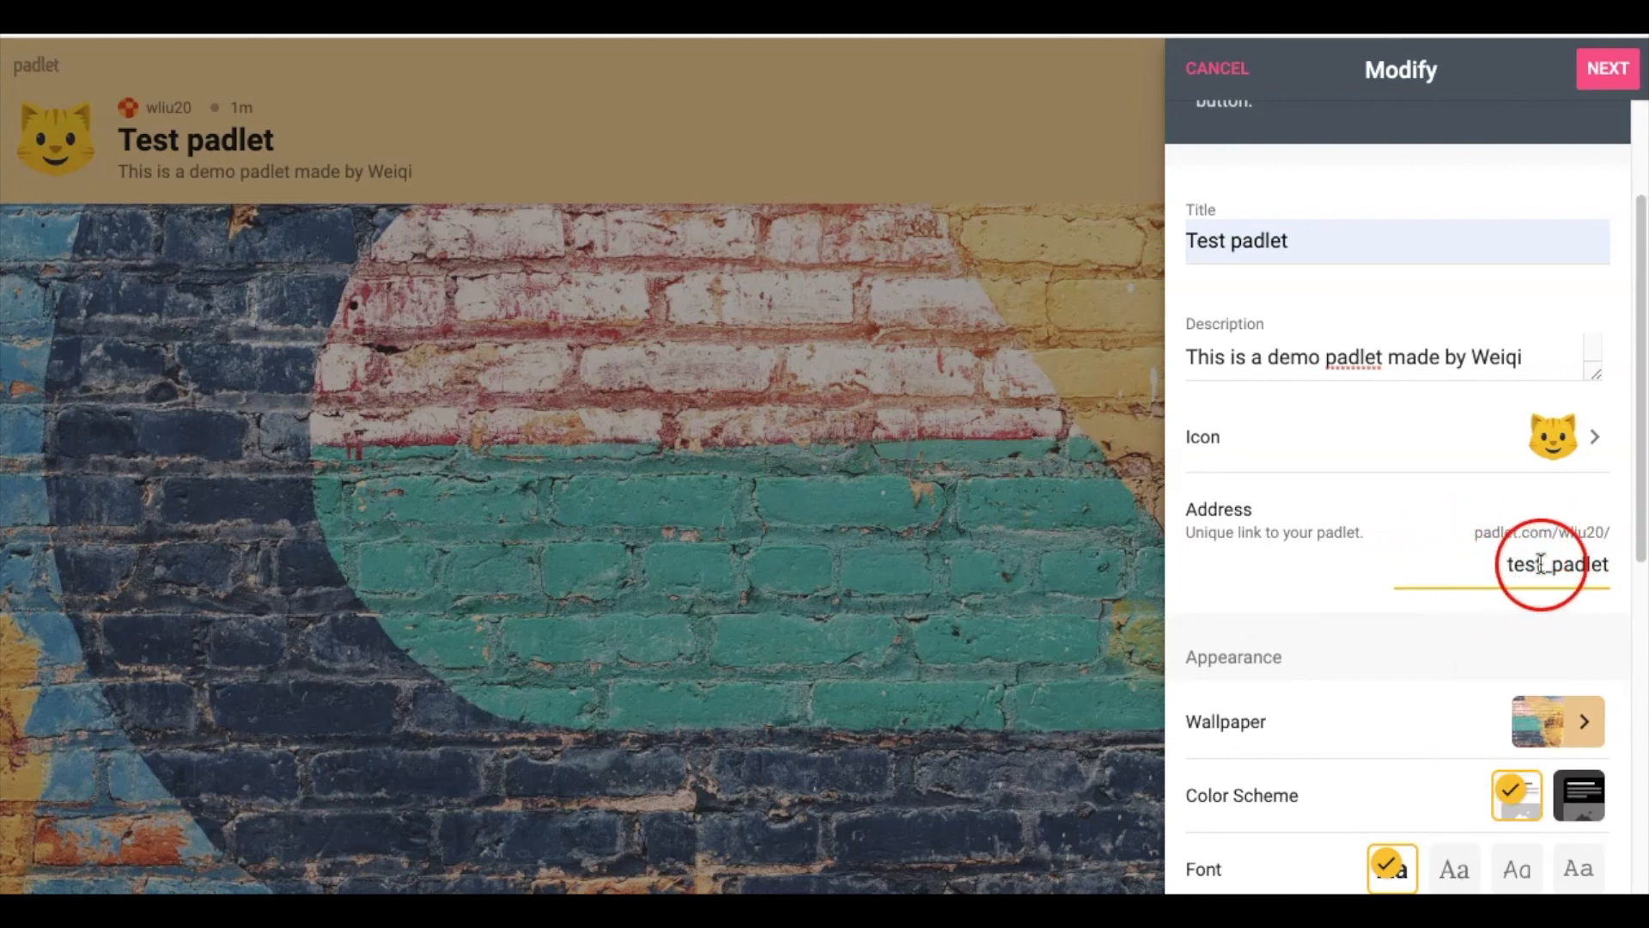
click(1474, 566)
click(1426, 533)
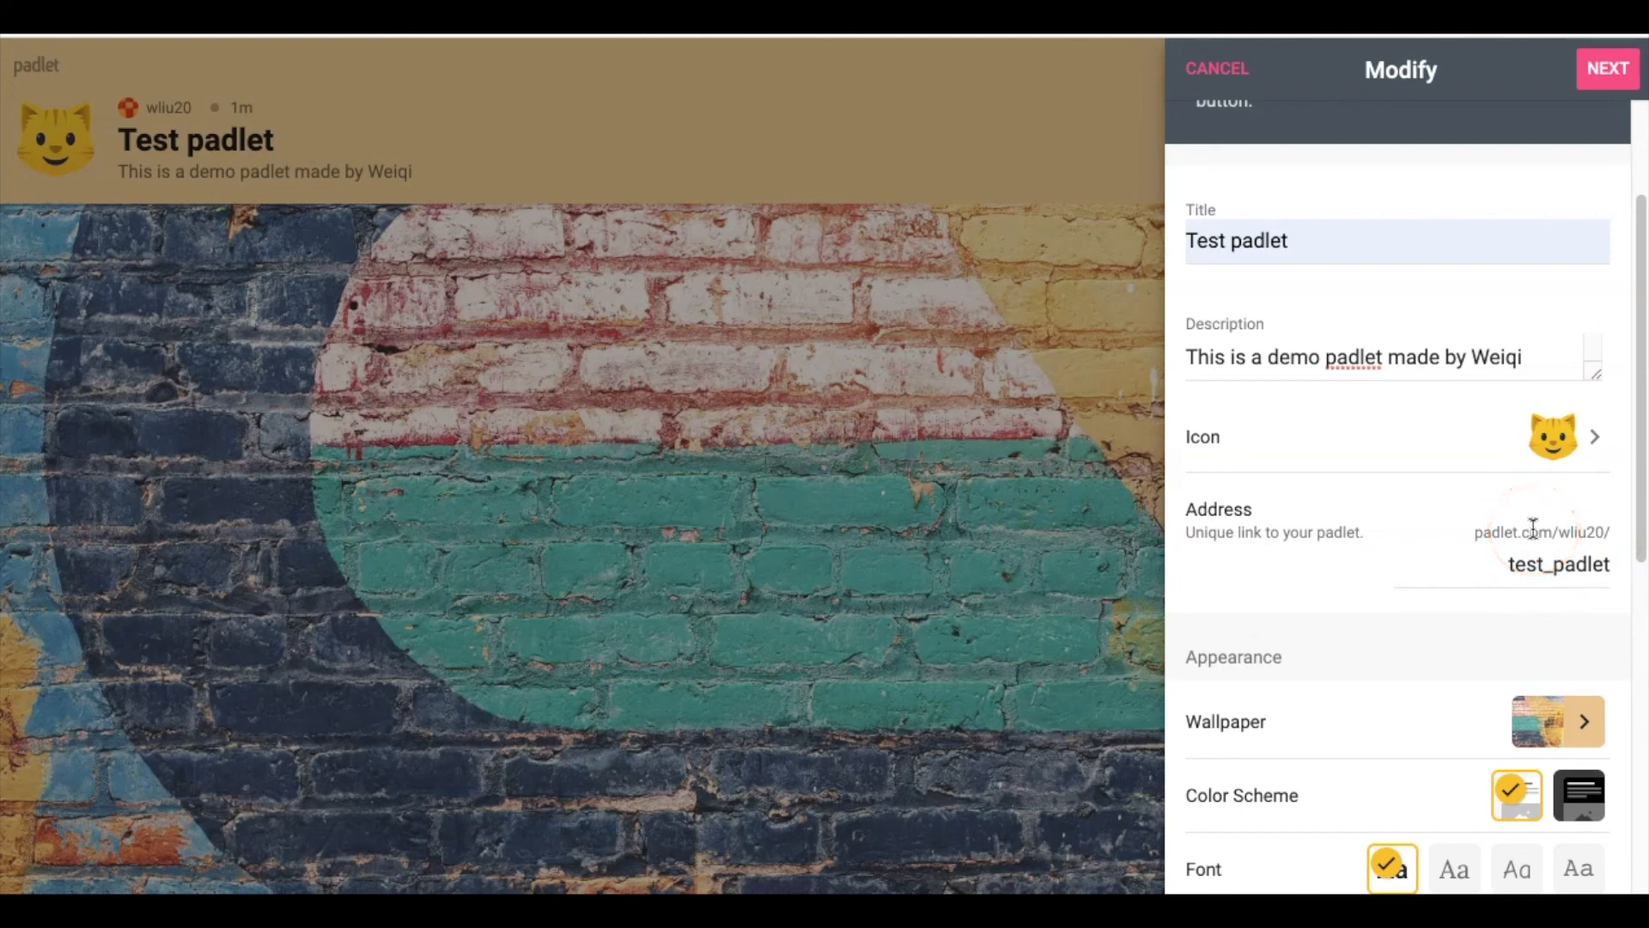
drag(1472, 534, 1590, 563)
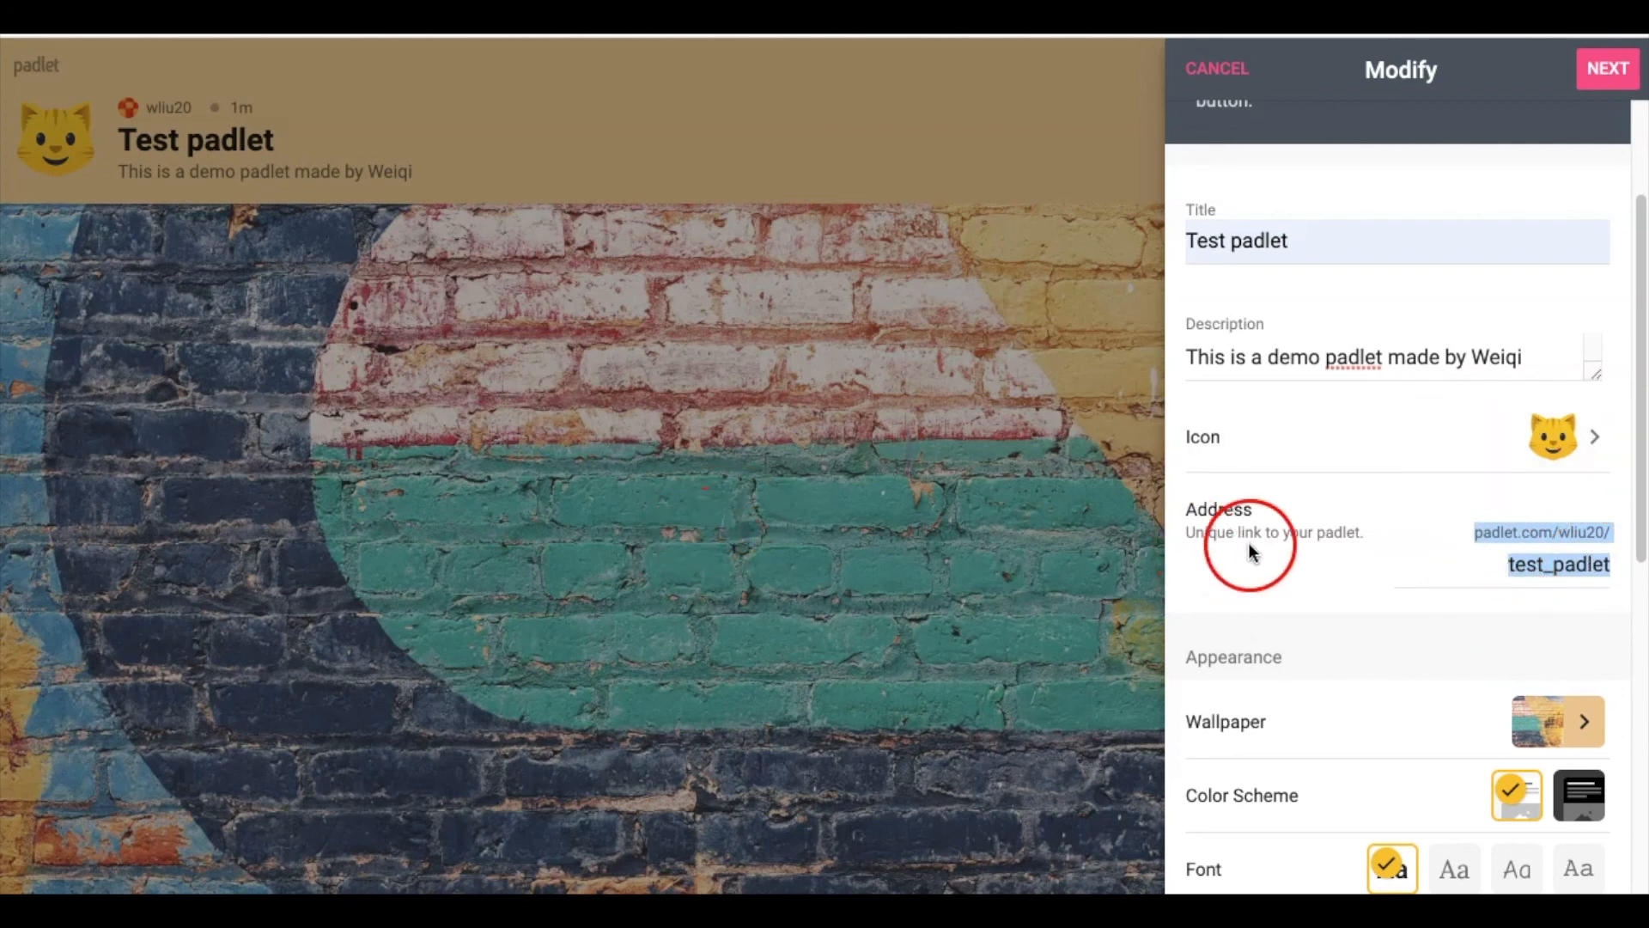
click(1425, 552)
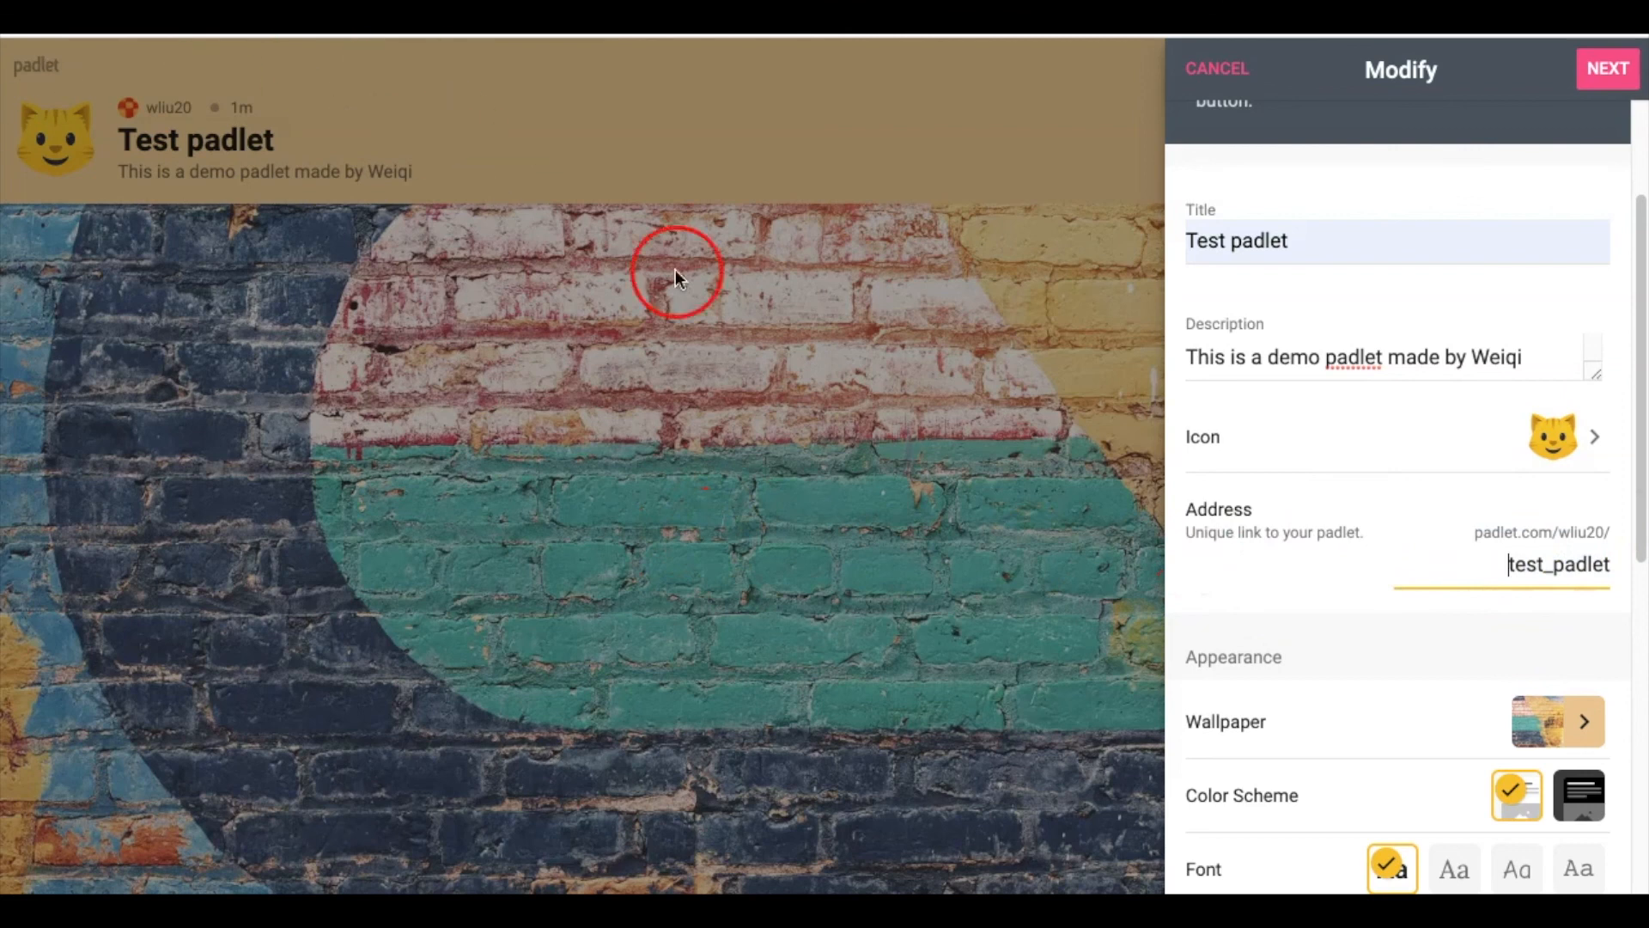
Open the wallpaper options and return to settings without changing anything
scroll(1336, 559, down, 2)
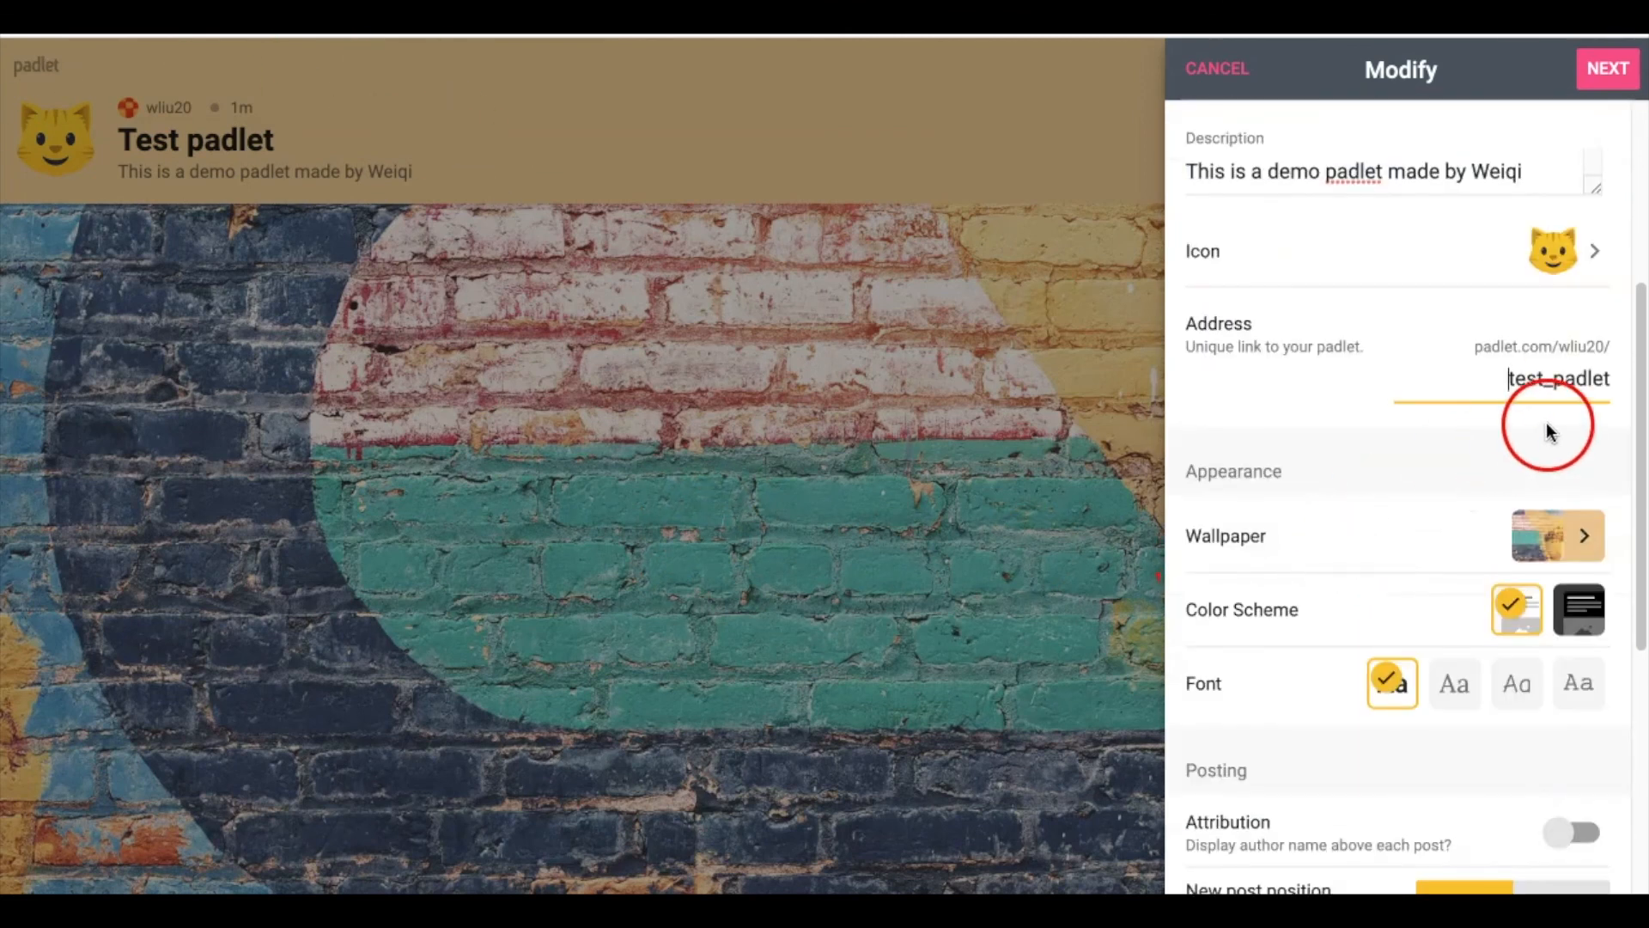
scroll(1551, 431, up, 2)
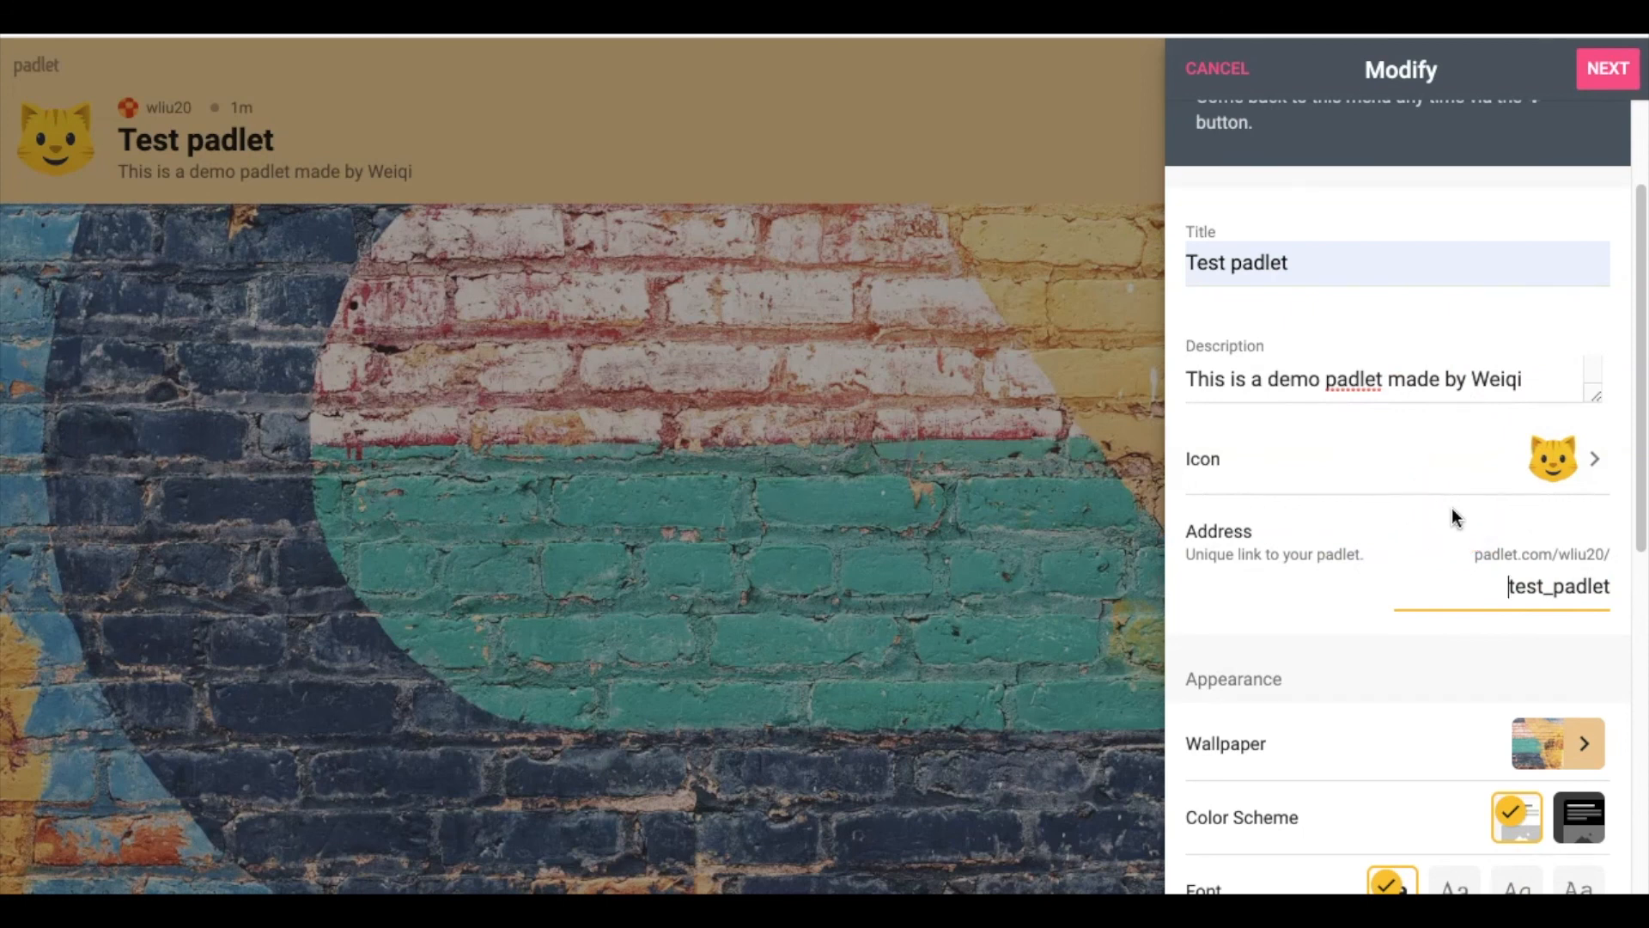
click(718, 656)
click(1323, 700)
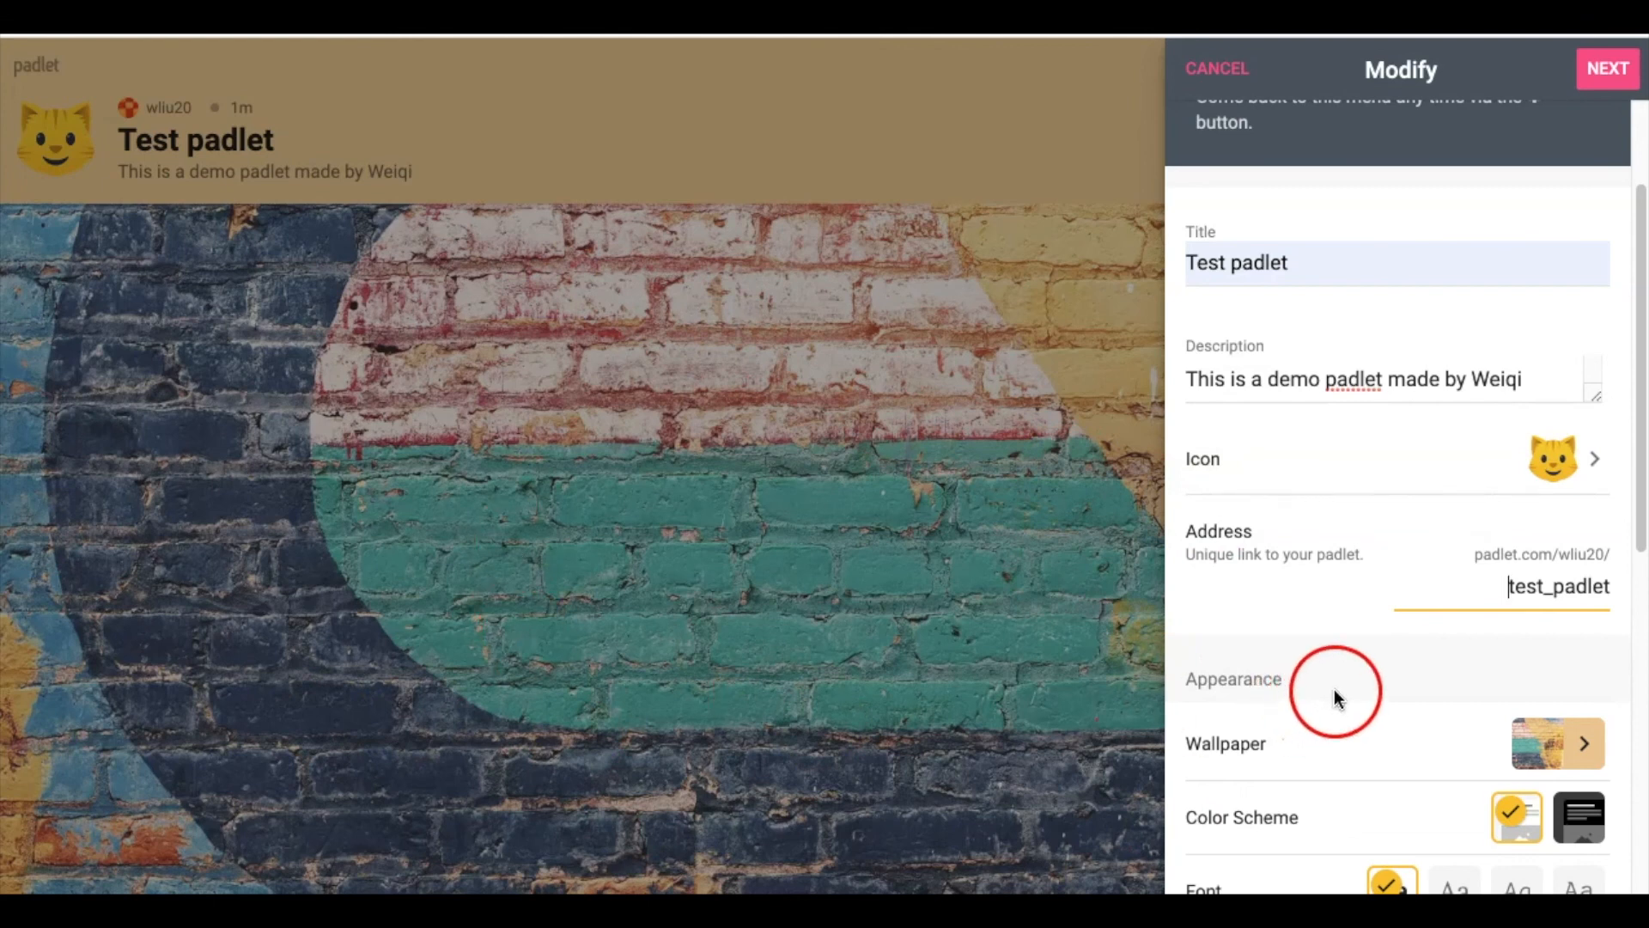
scroll(1333, 692, down, 3)
scroll(1331, 692, down, 1)
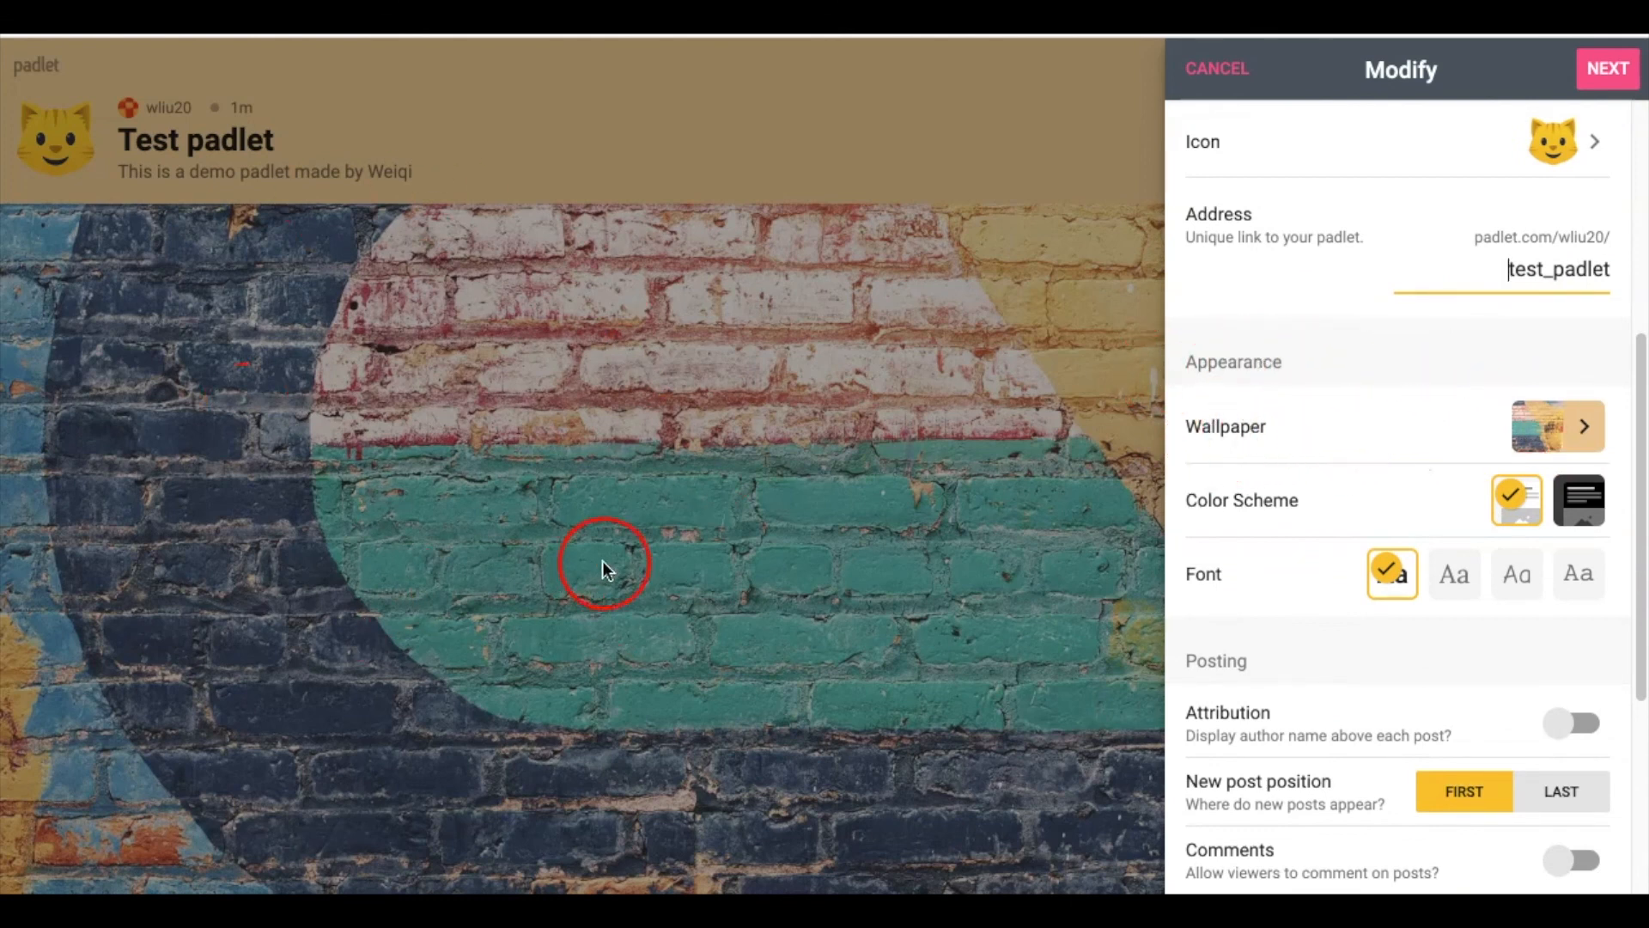
click(1585, 430)
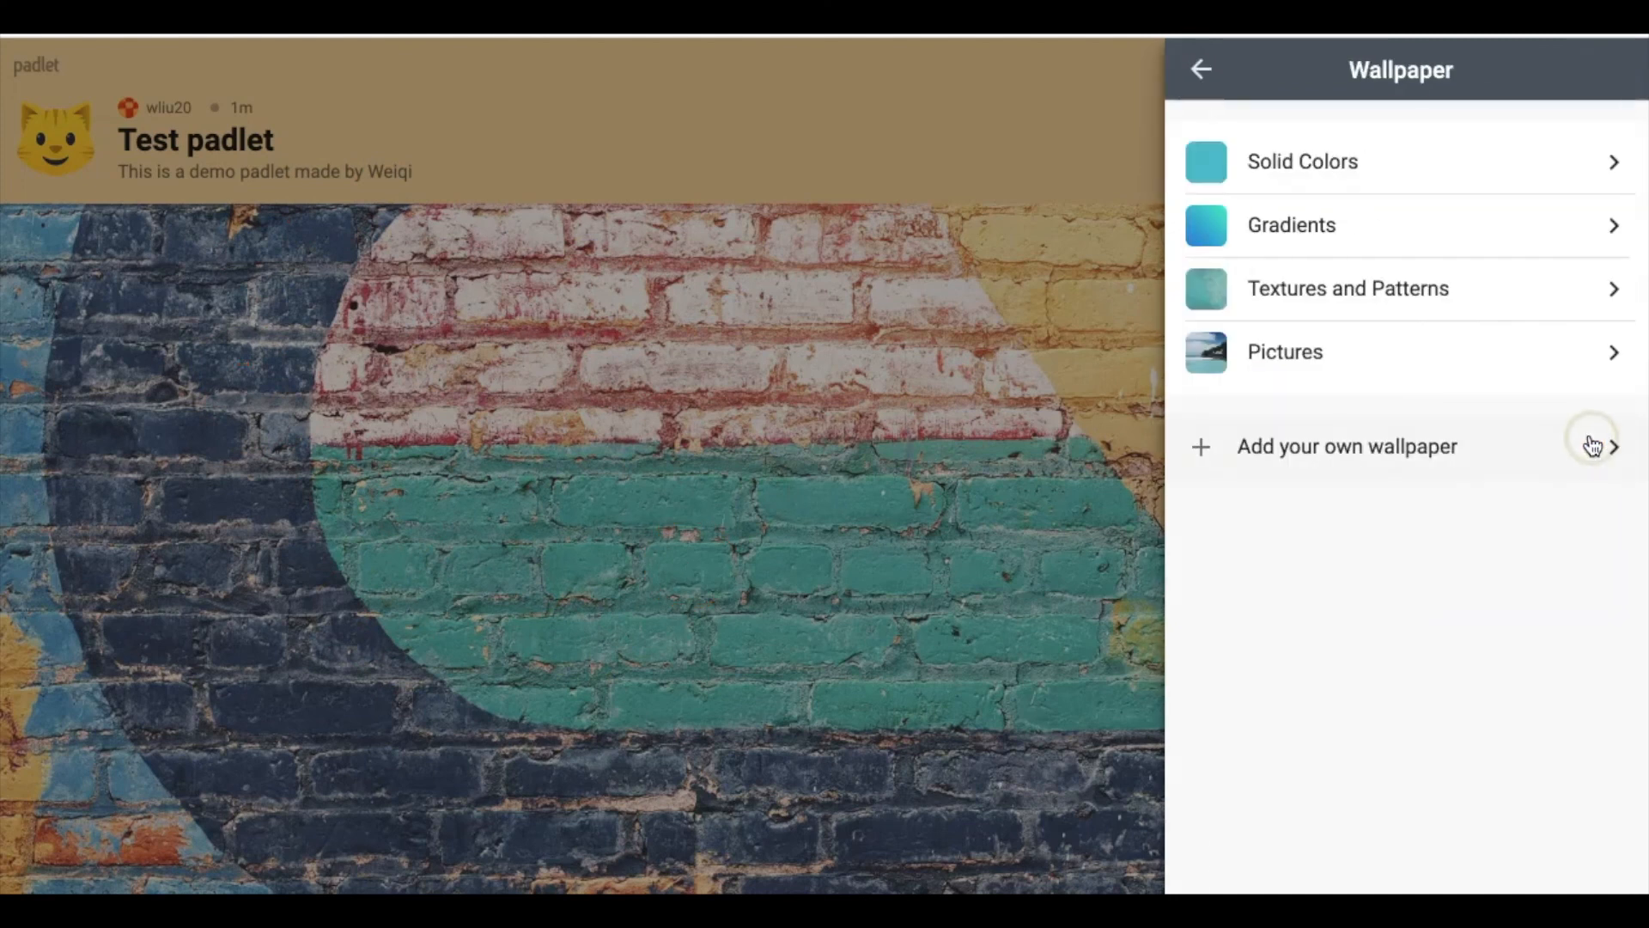
click(1204, 72)
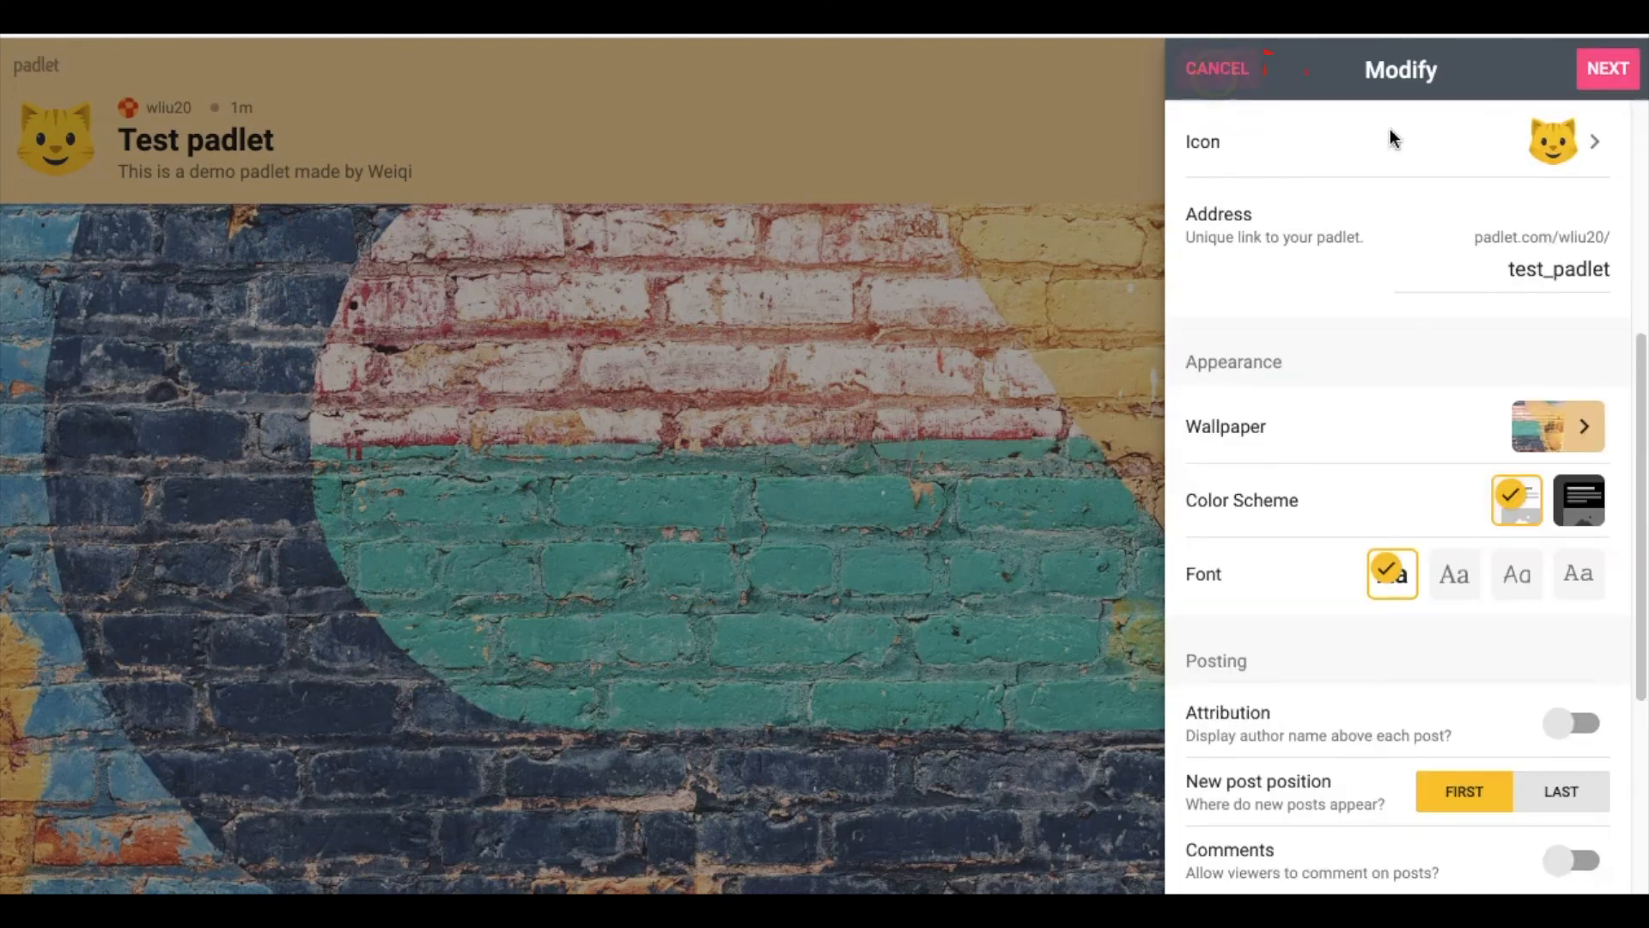
Browse Solid Colors and Textures and Patterns wallpapers, keeping the brick mural wallpaper
click(1589, 436)
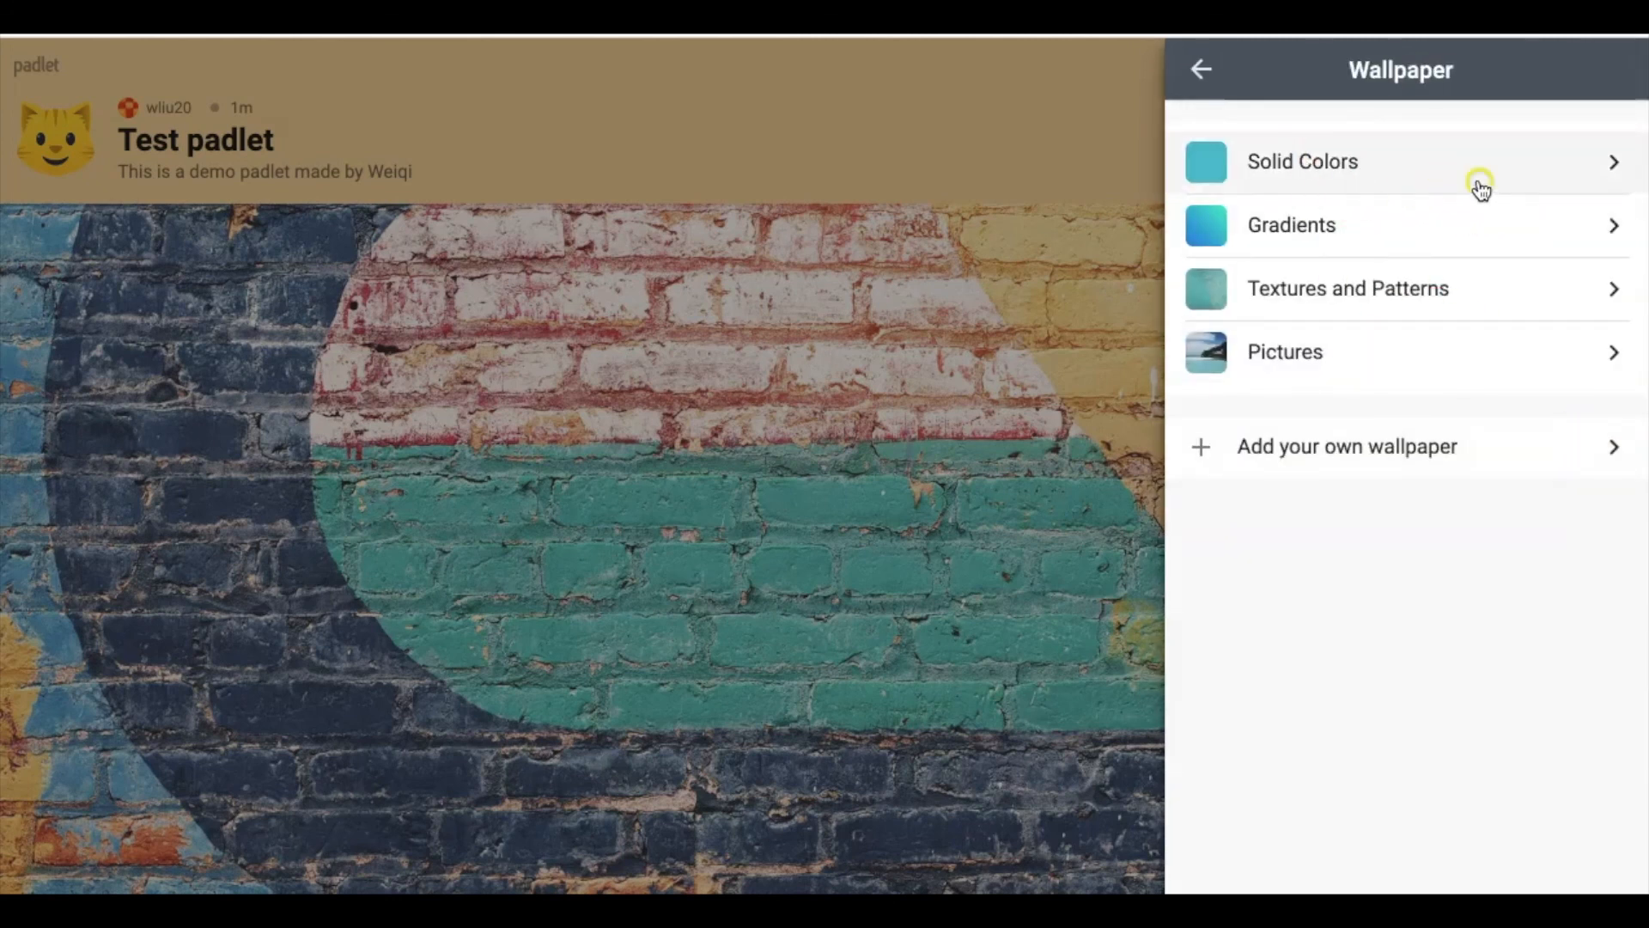
click(1477, 185)
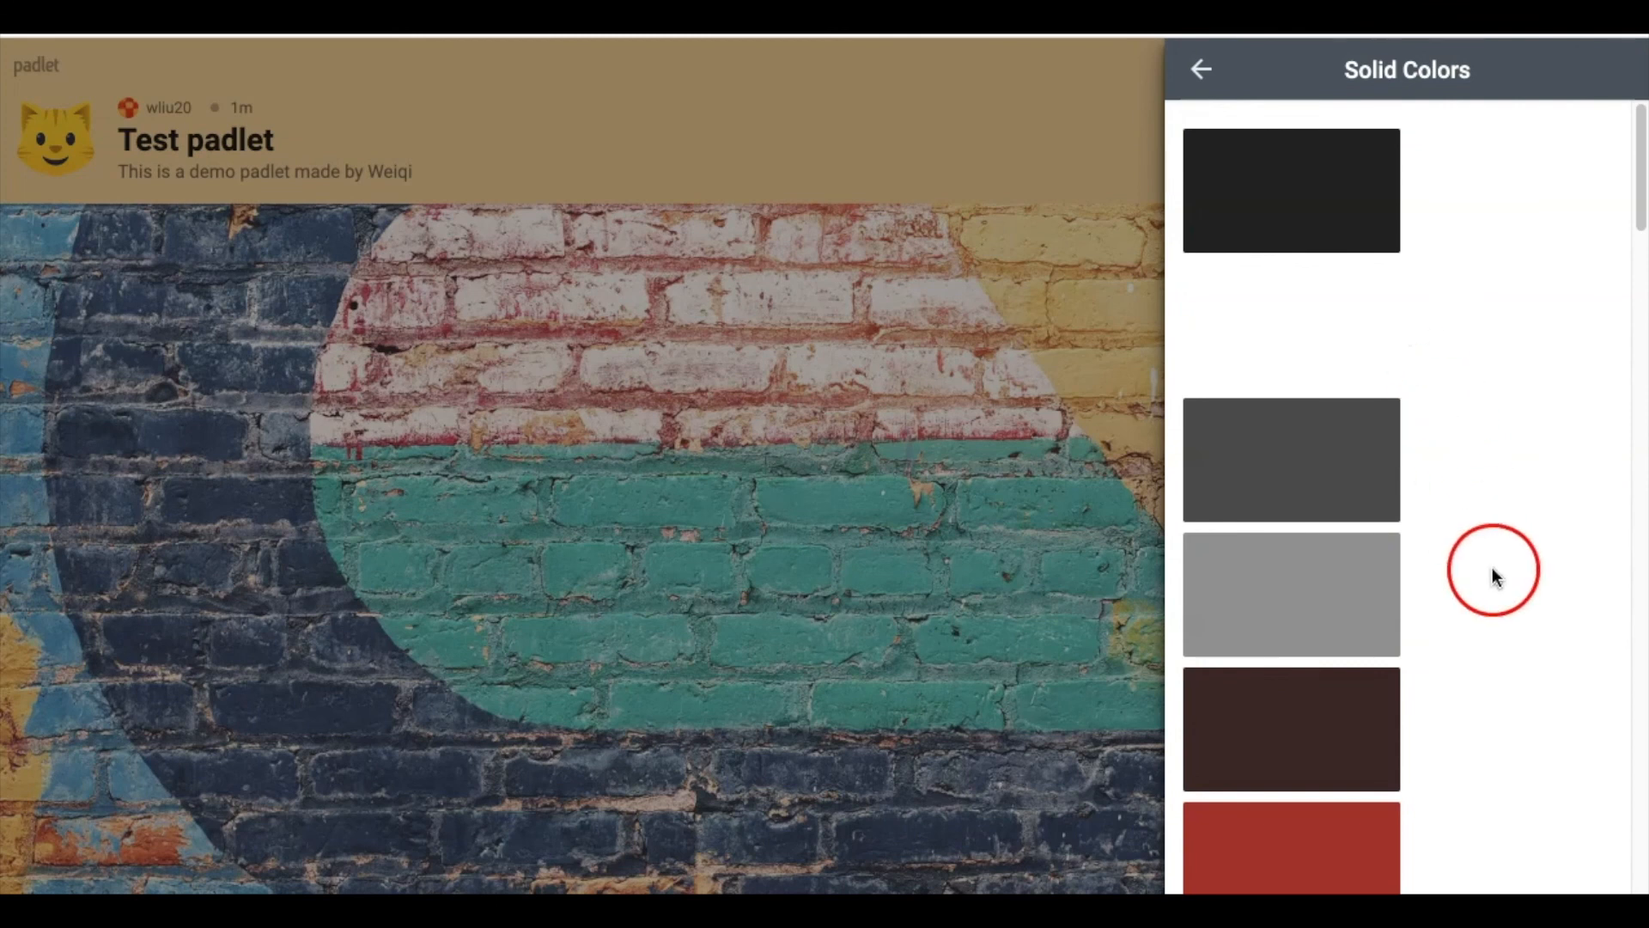
click(1216, 75)
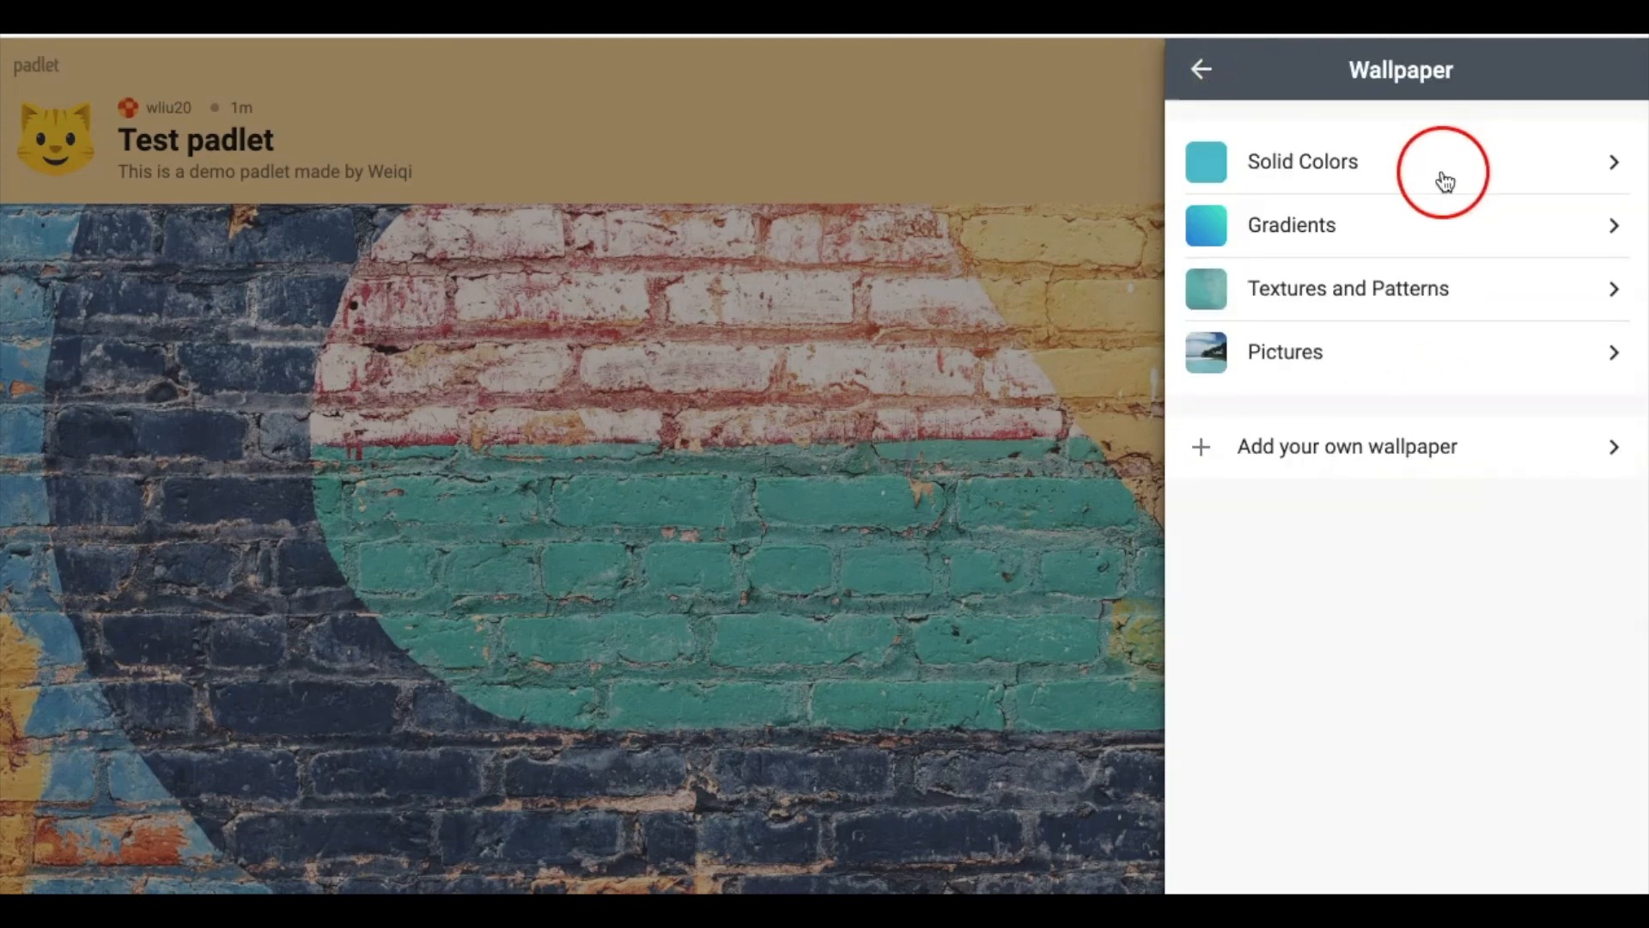
click(1575, 289)
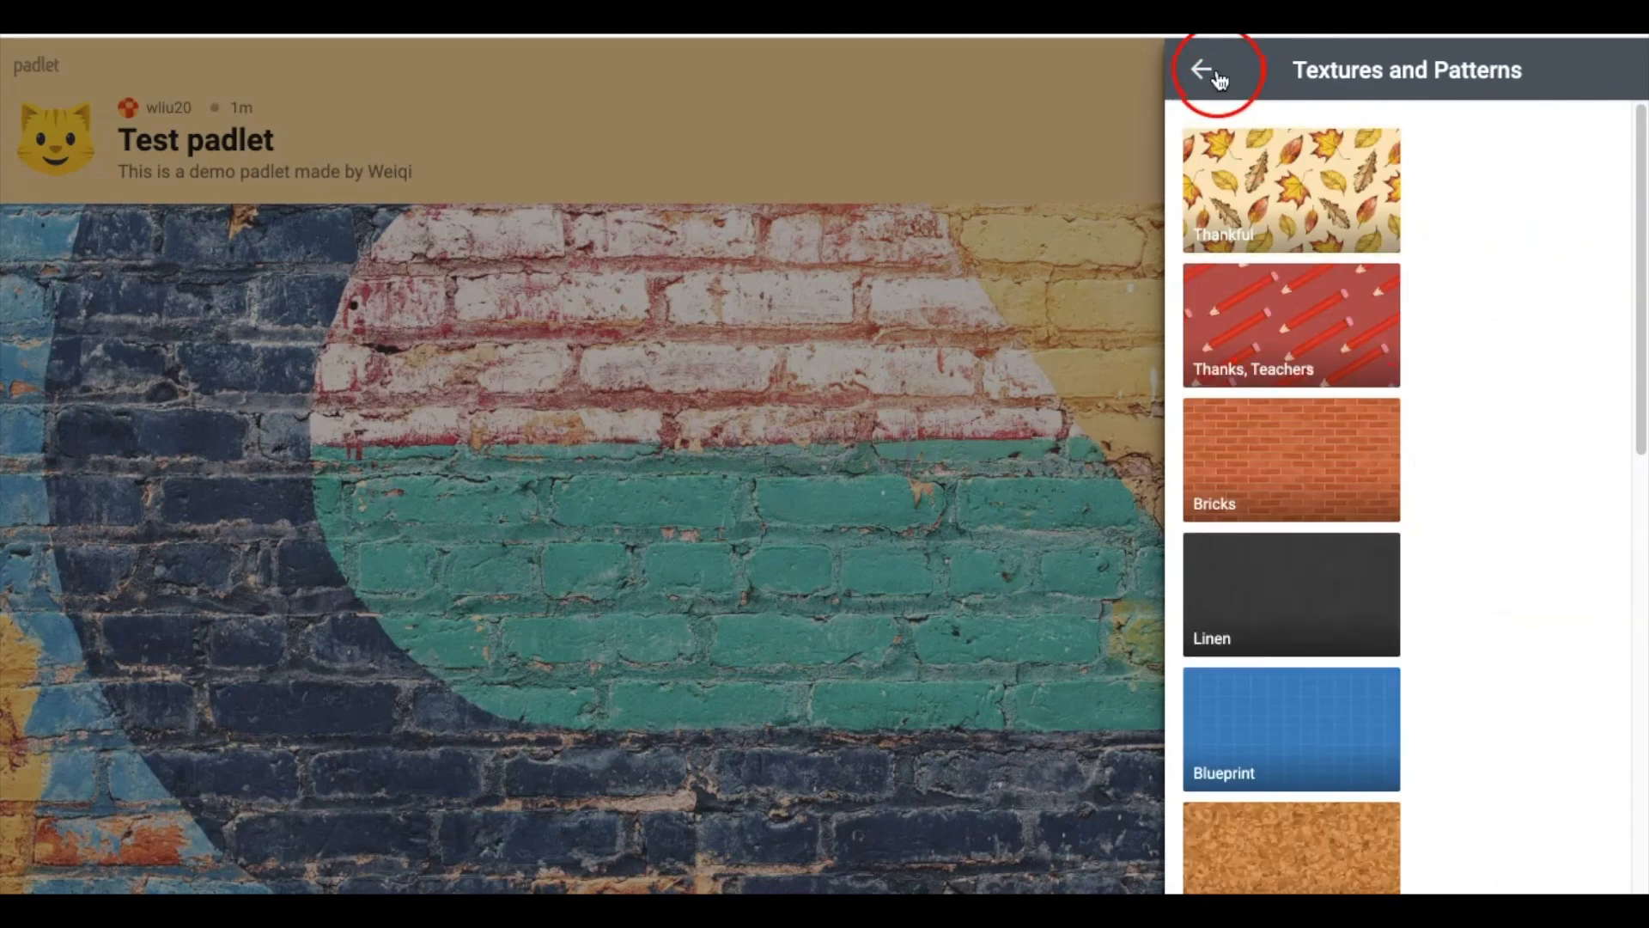
click(1204, 69)
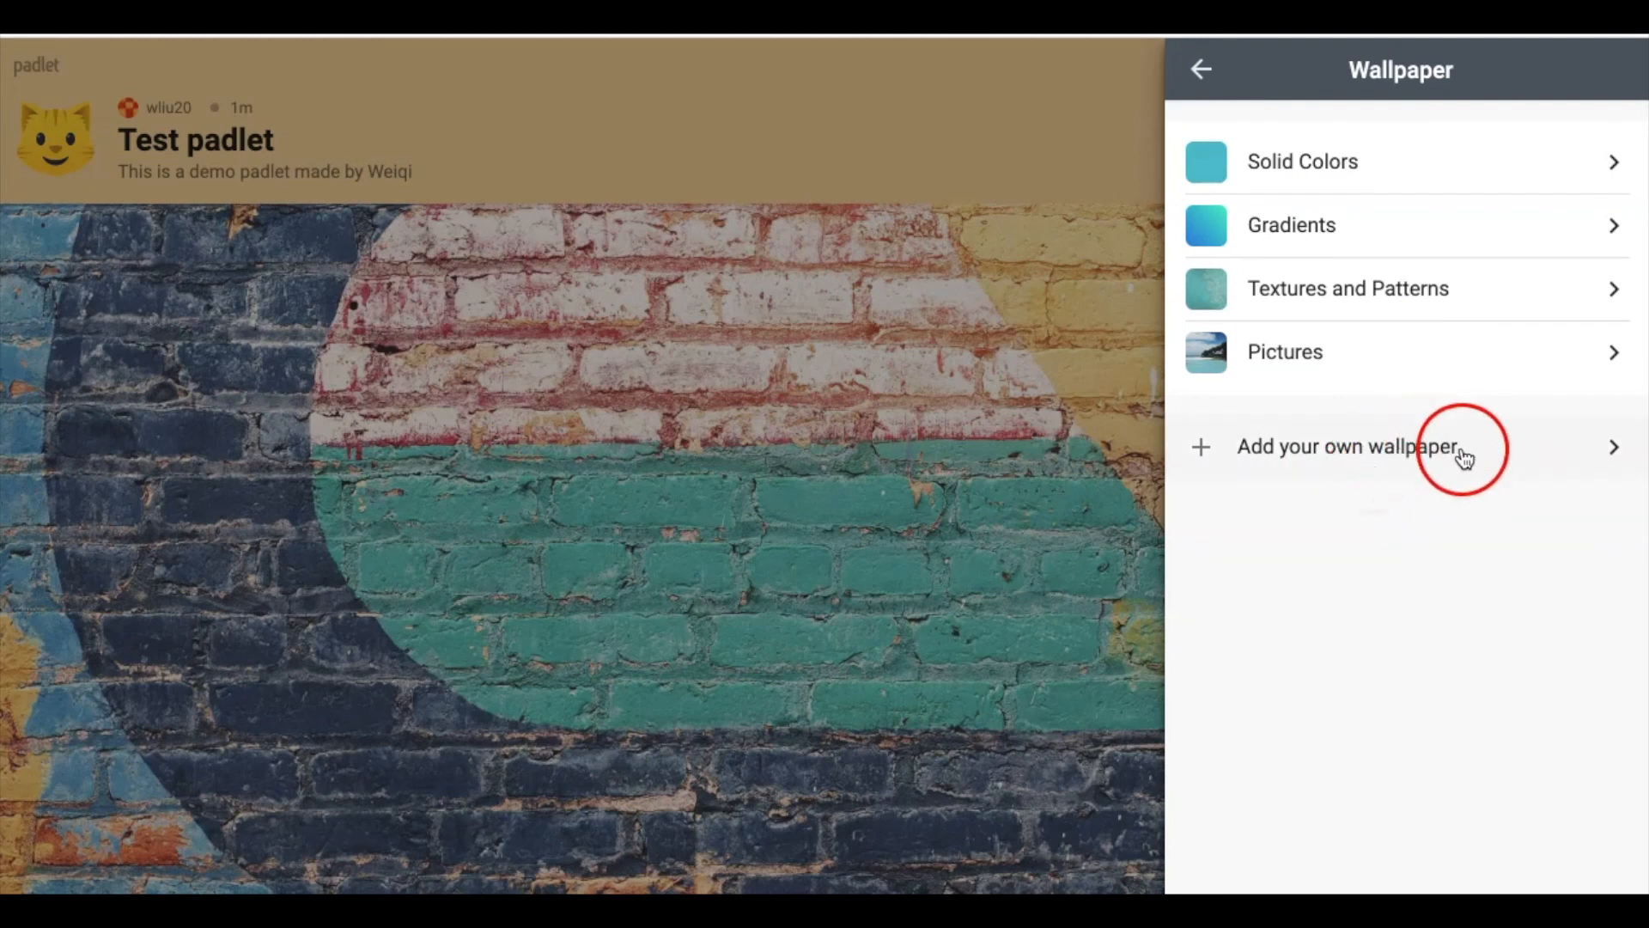
click(1201, 69)
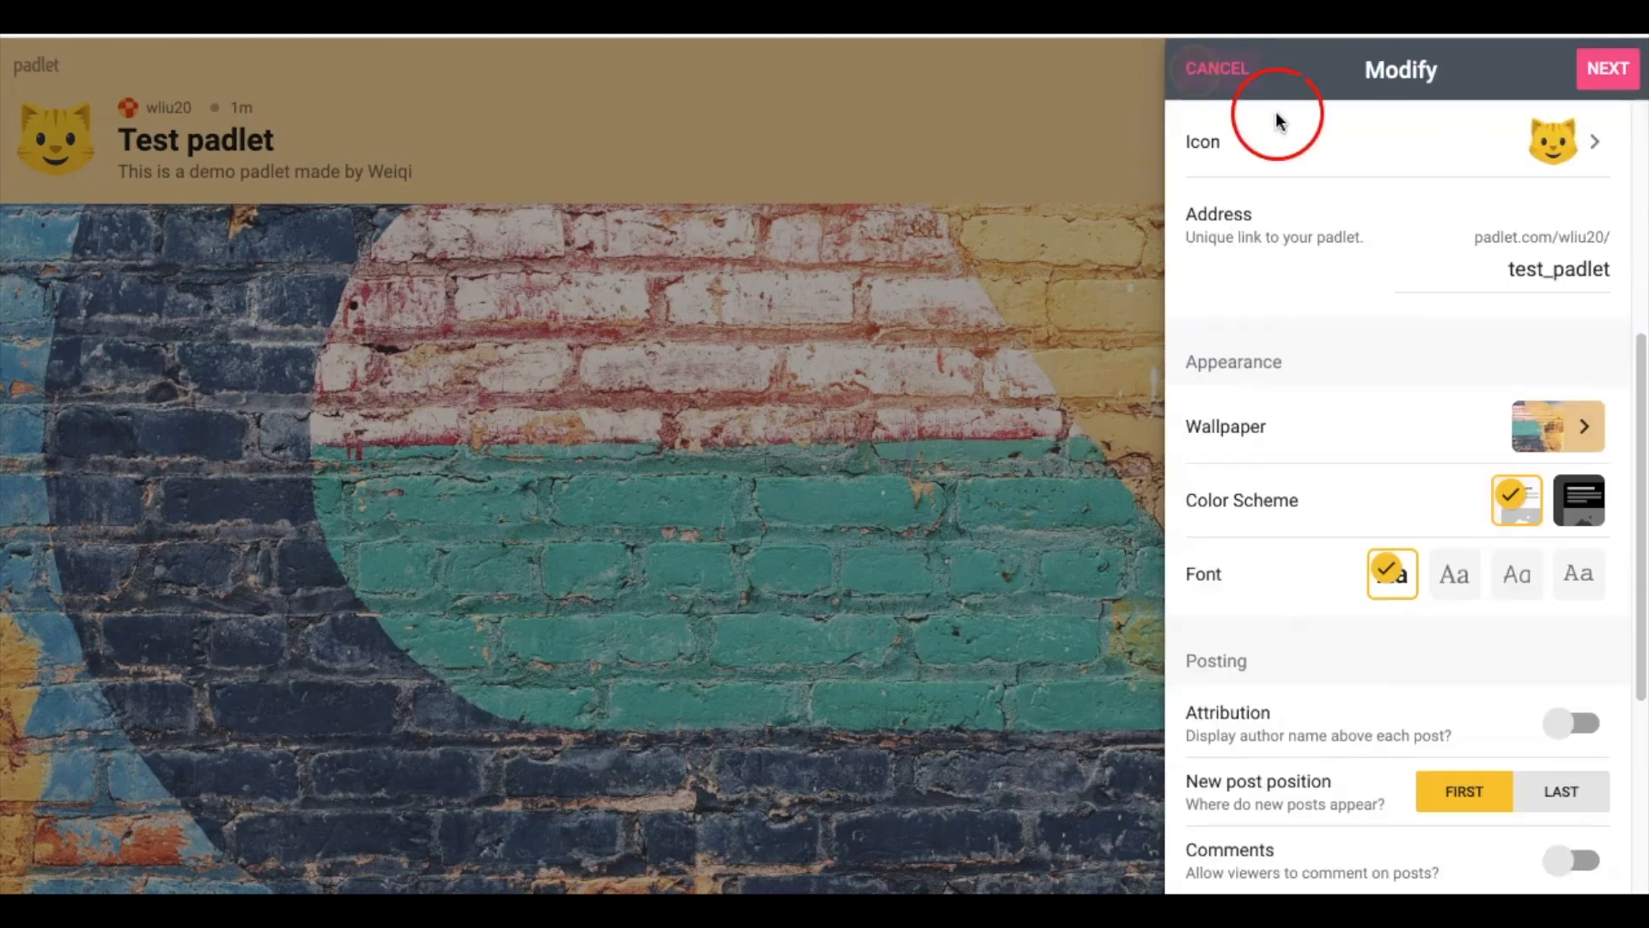
Keep the light colour scheme for Test padlet
scroll(1329, 503, down, 1)
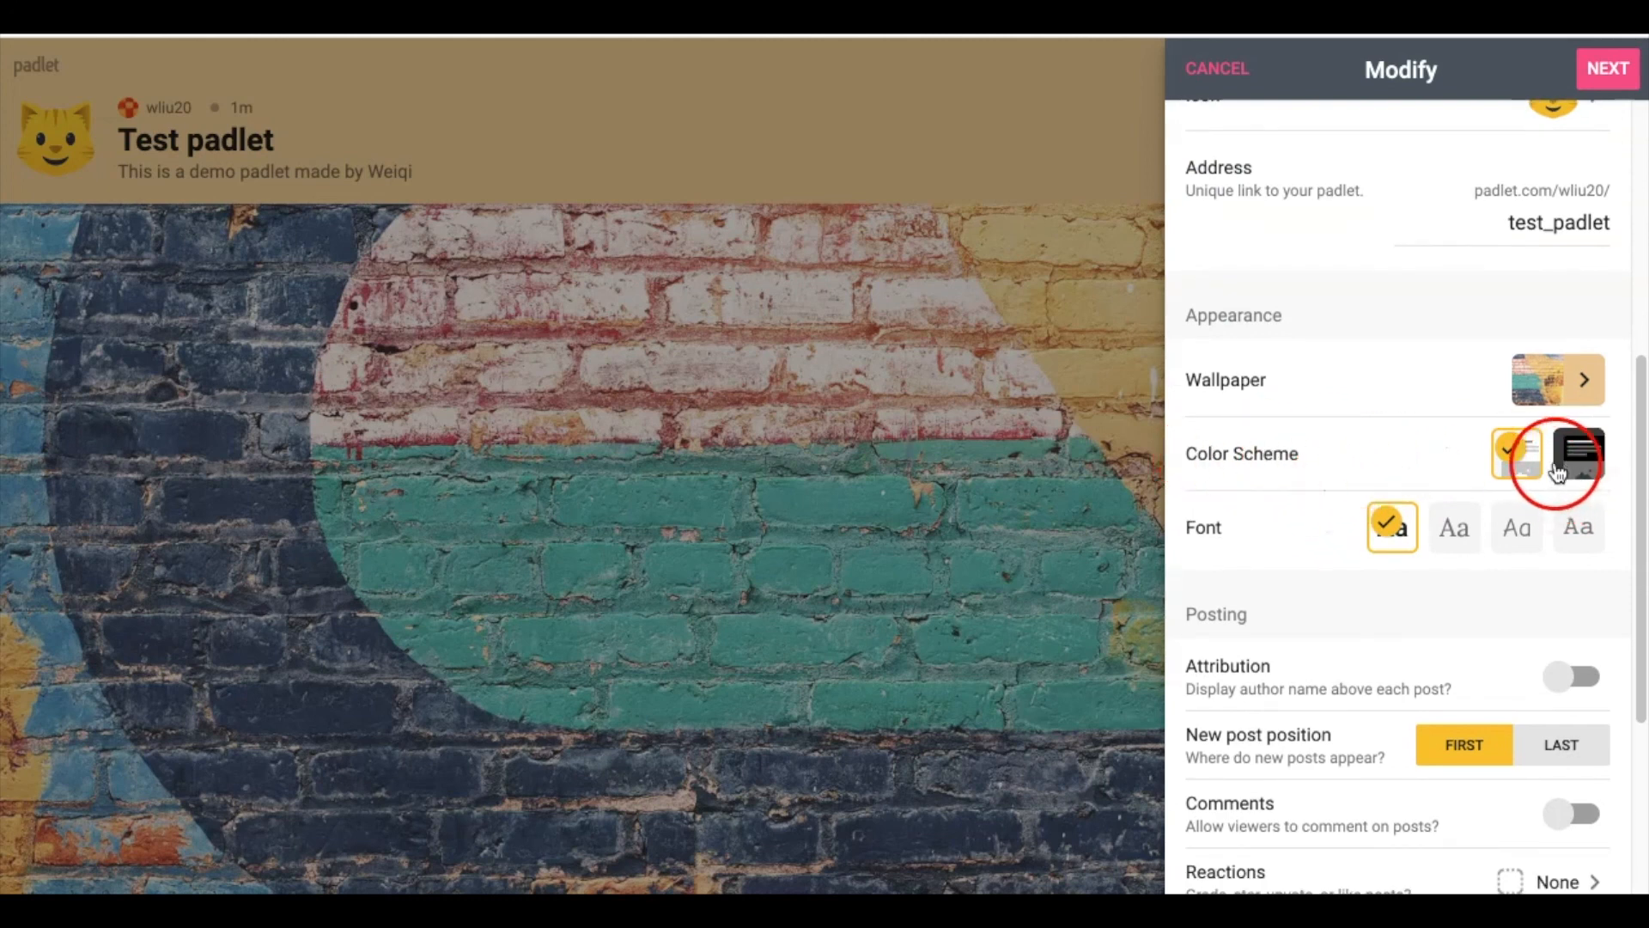
click(1517, 463)
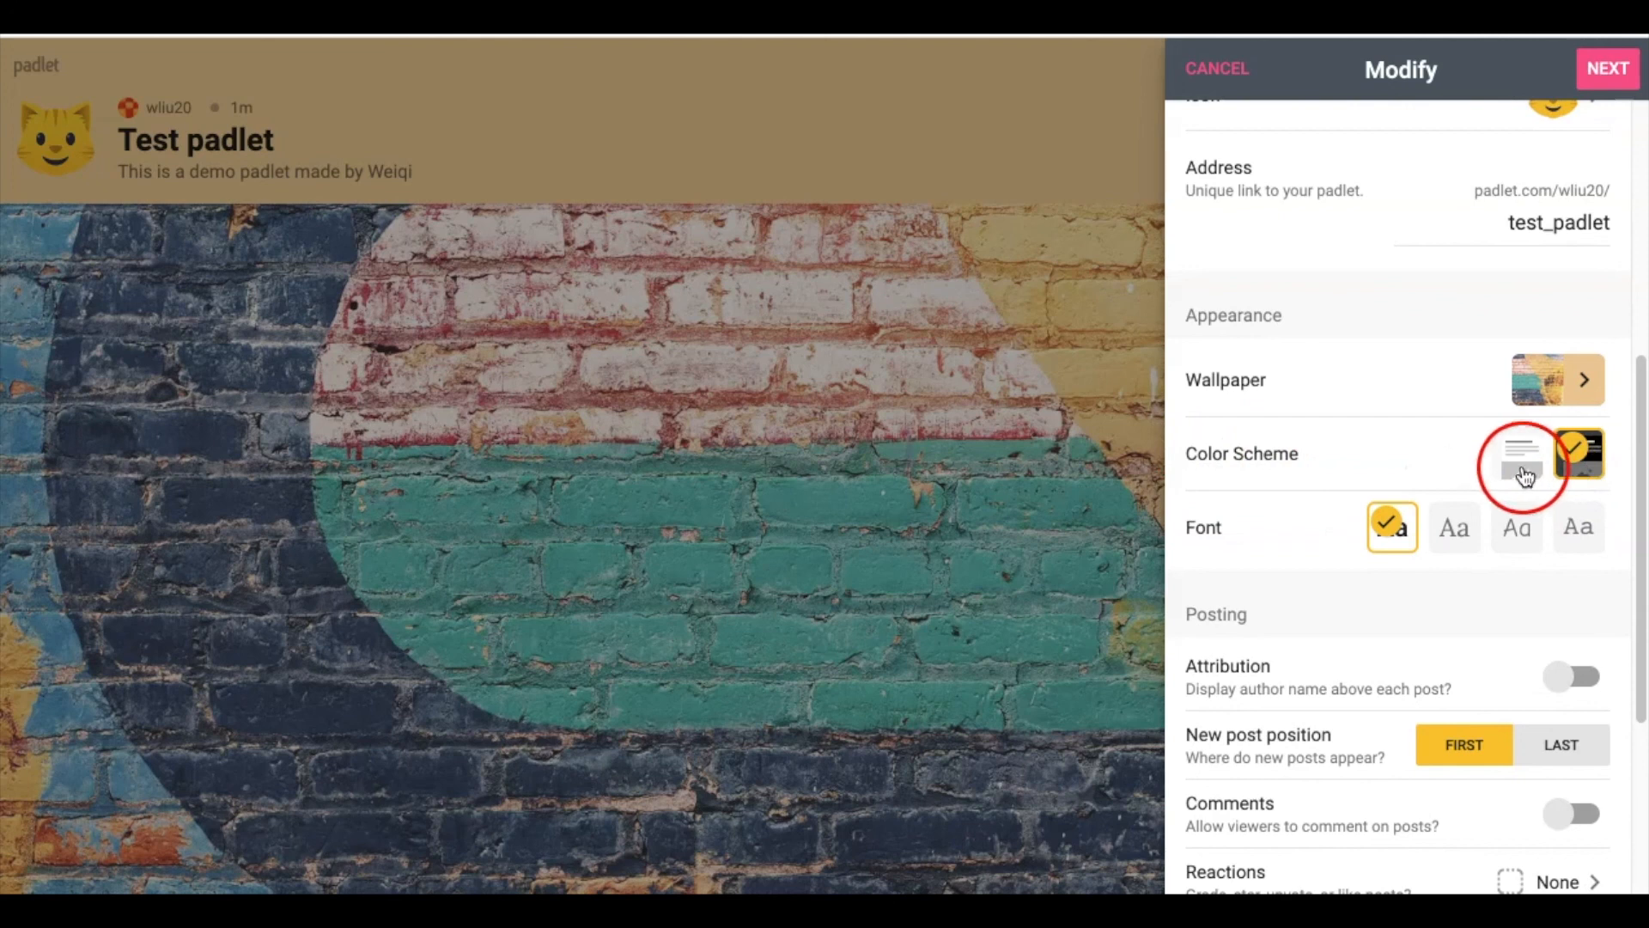
click(280, 383)
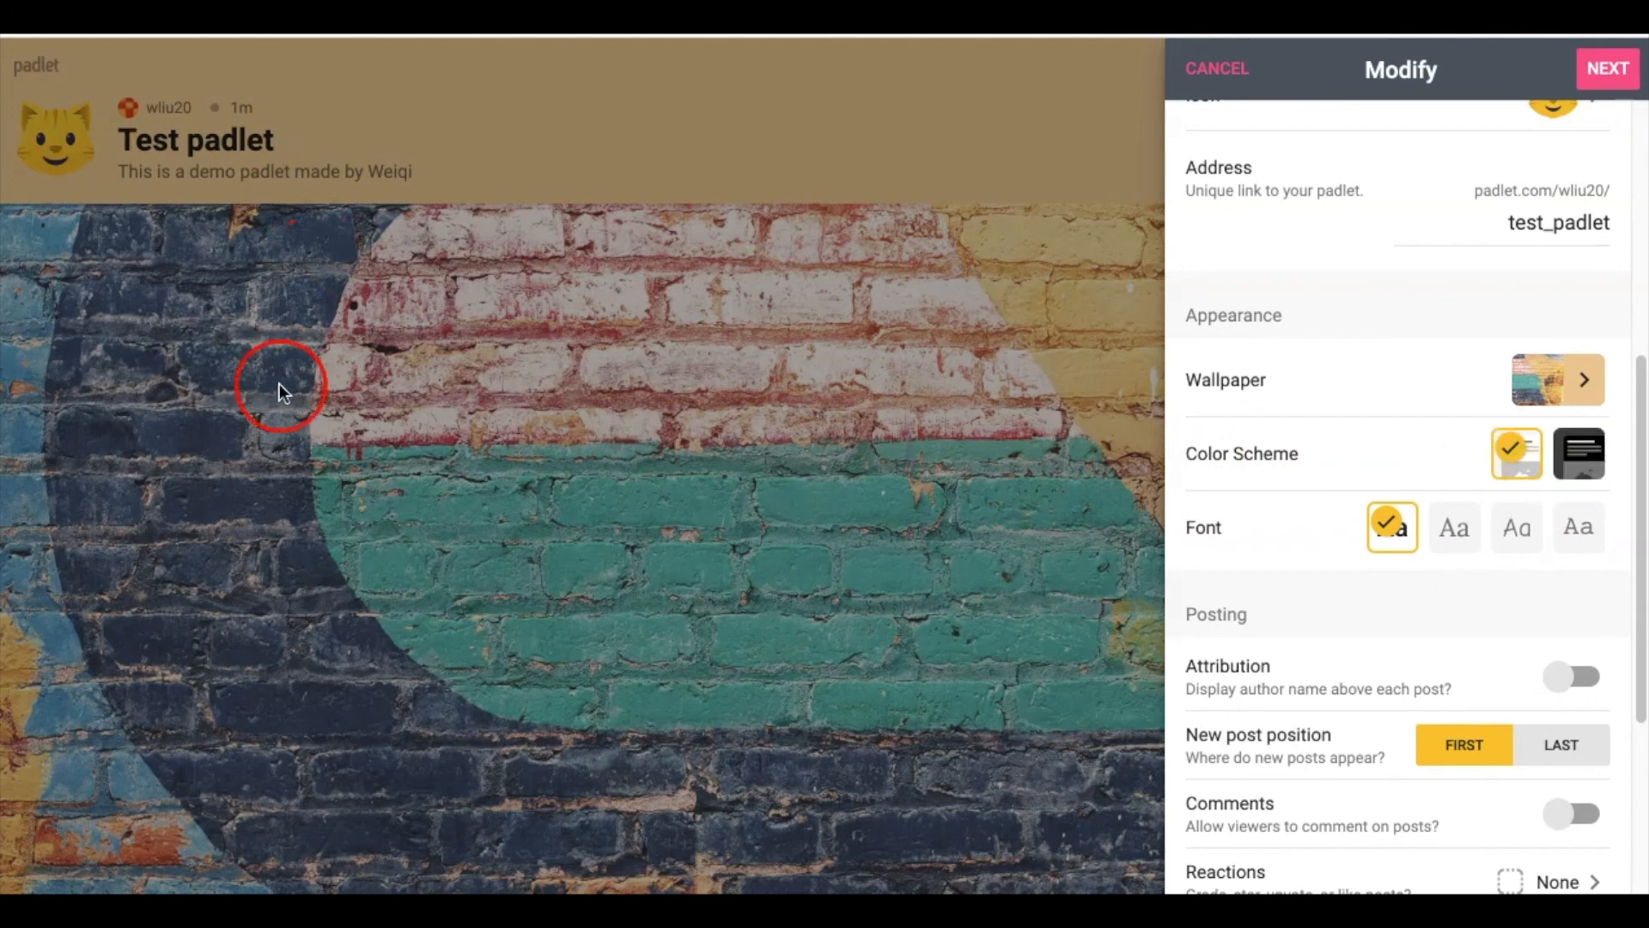
scroll(1345, 674, down, 1)
click(1235, 478)
Try the font styles and settle on the third typeface
click(1457, 464)
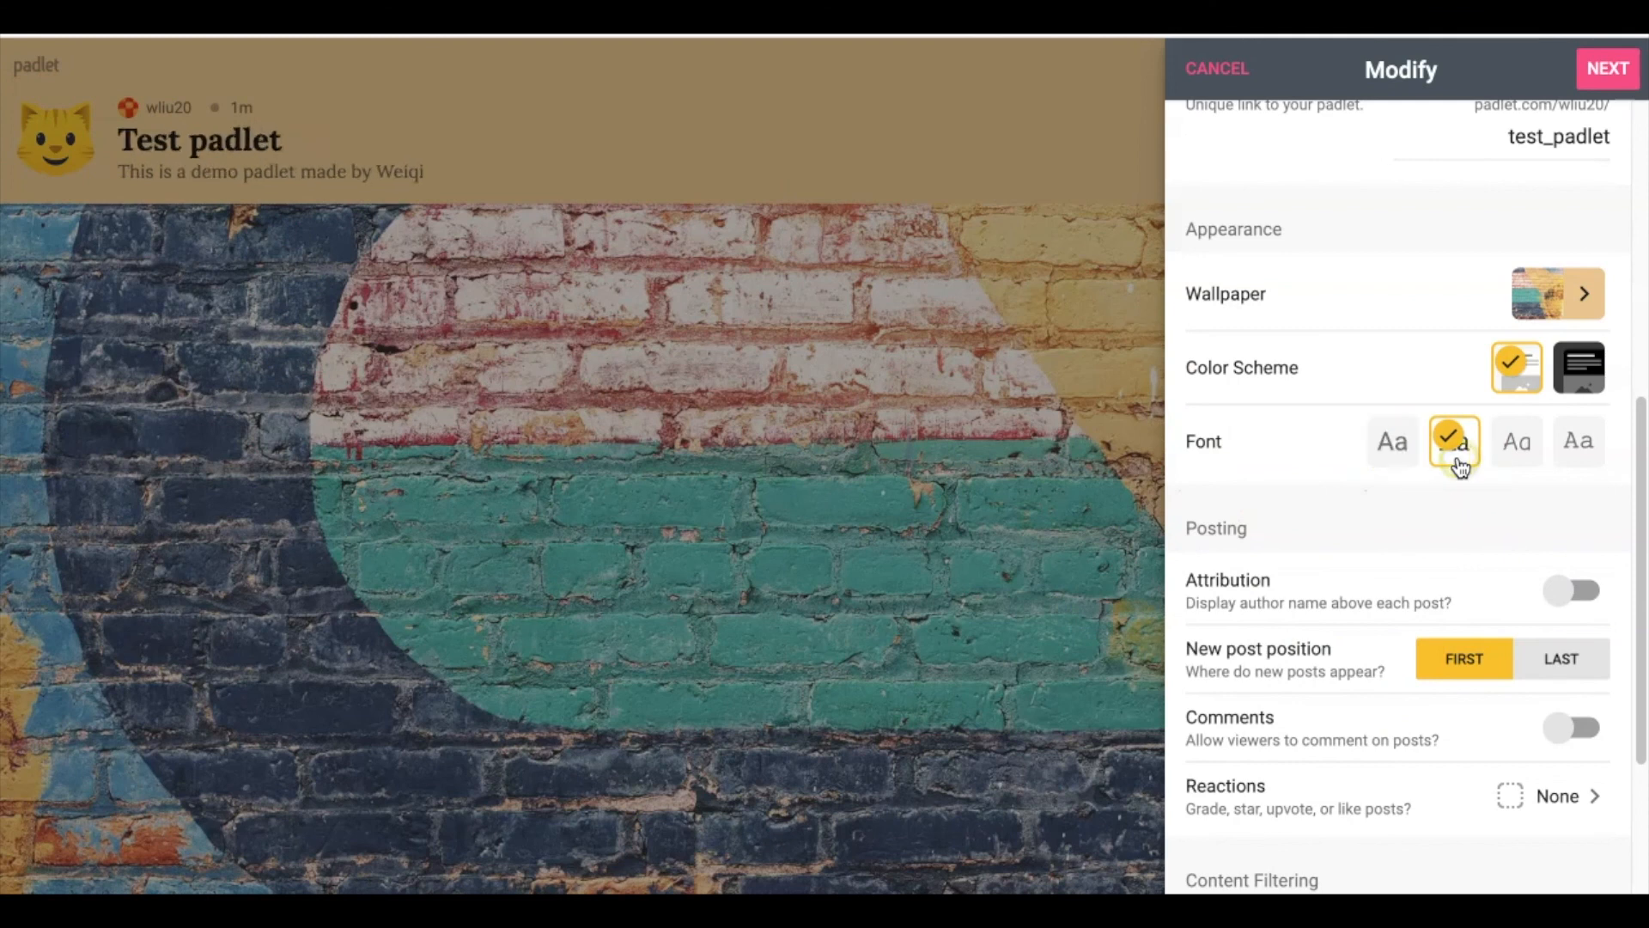
click(1509, 460)
click(1588, 464)
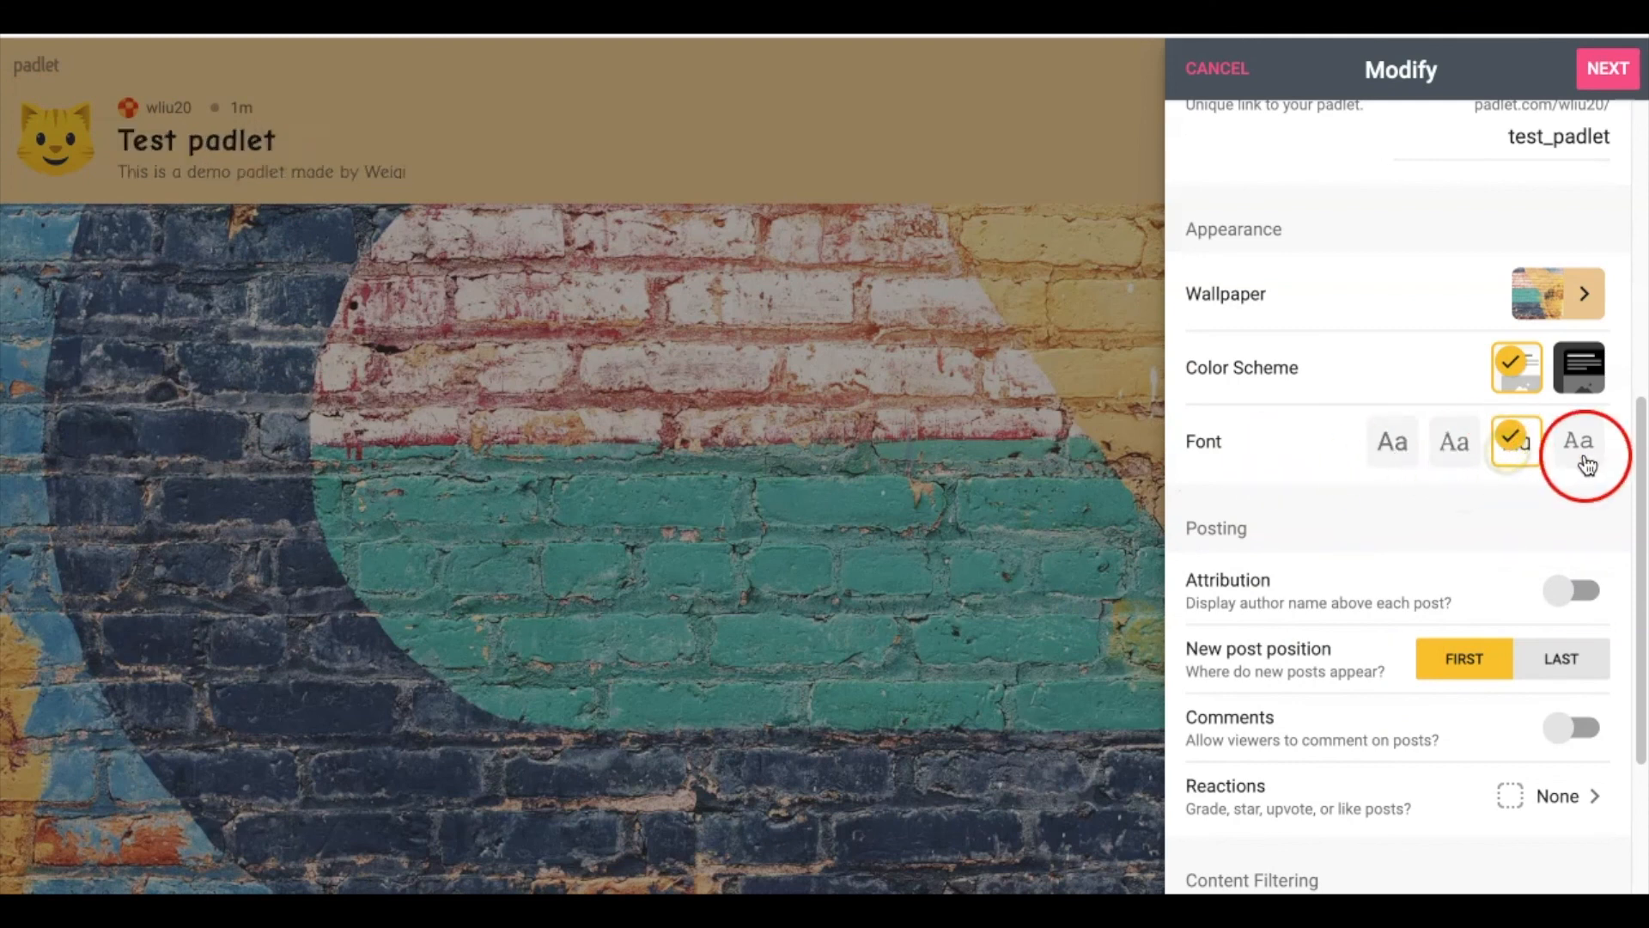
click(1516, 468)
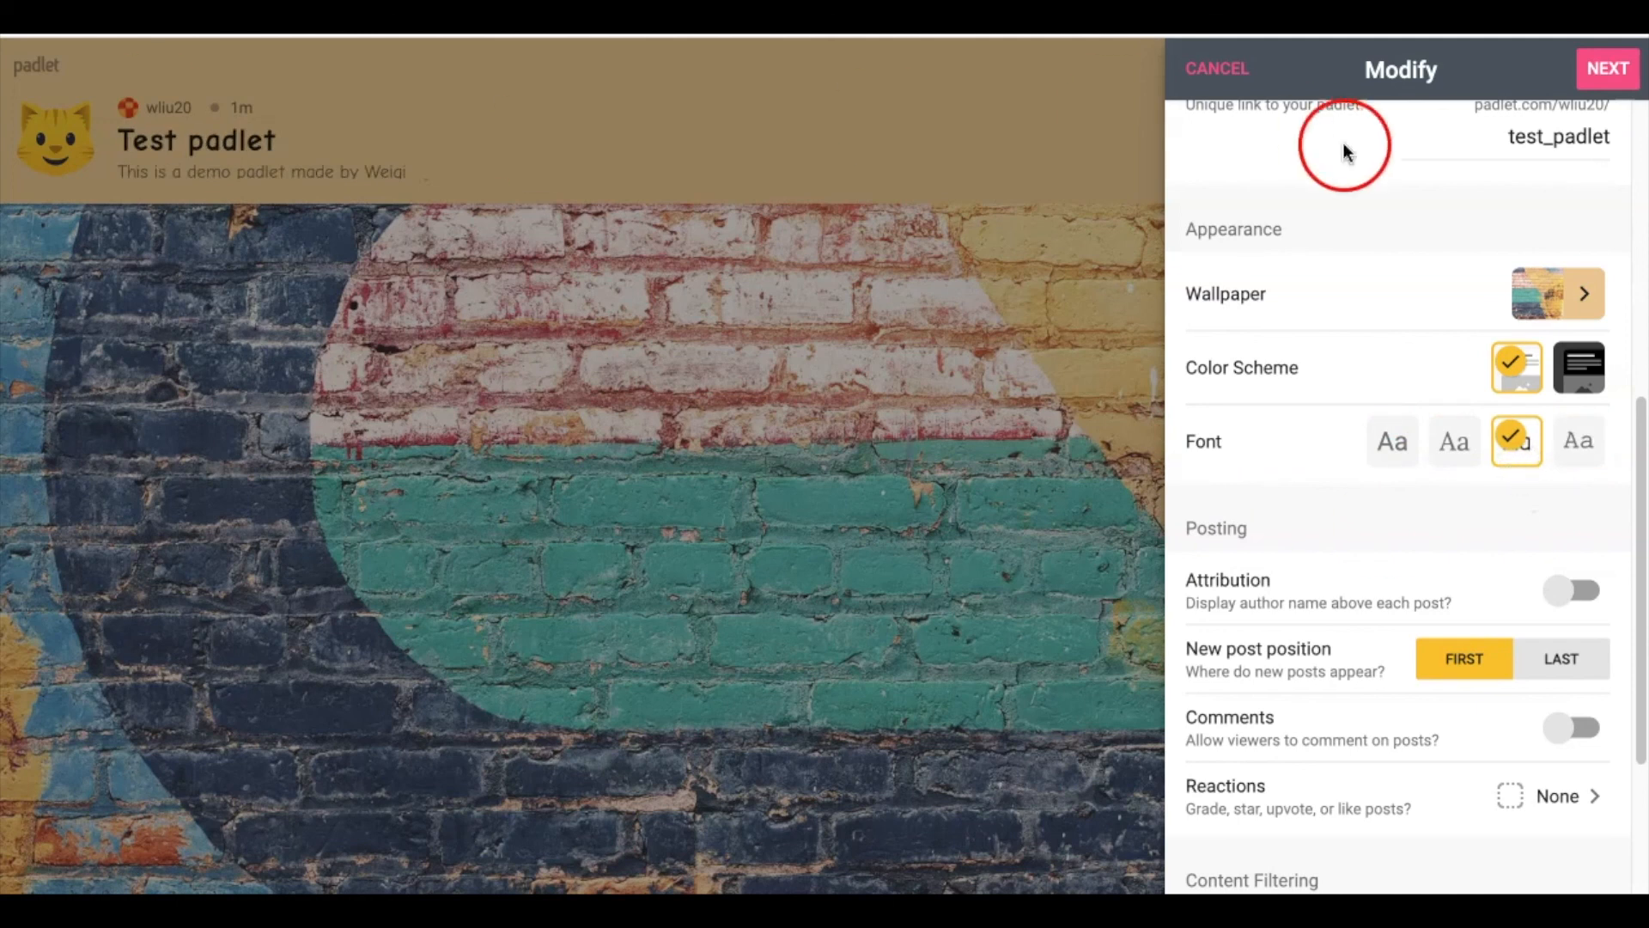
scroll(1400, 570, down, 2)
scroll(1402, 571, down, 1)
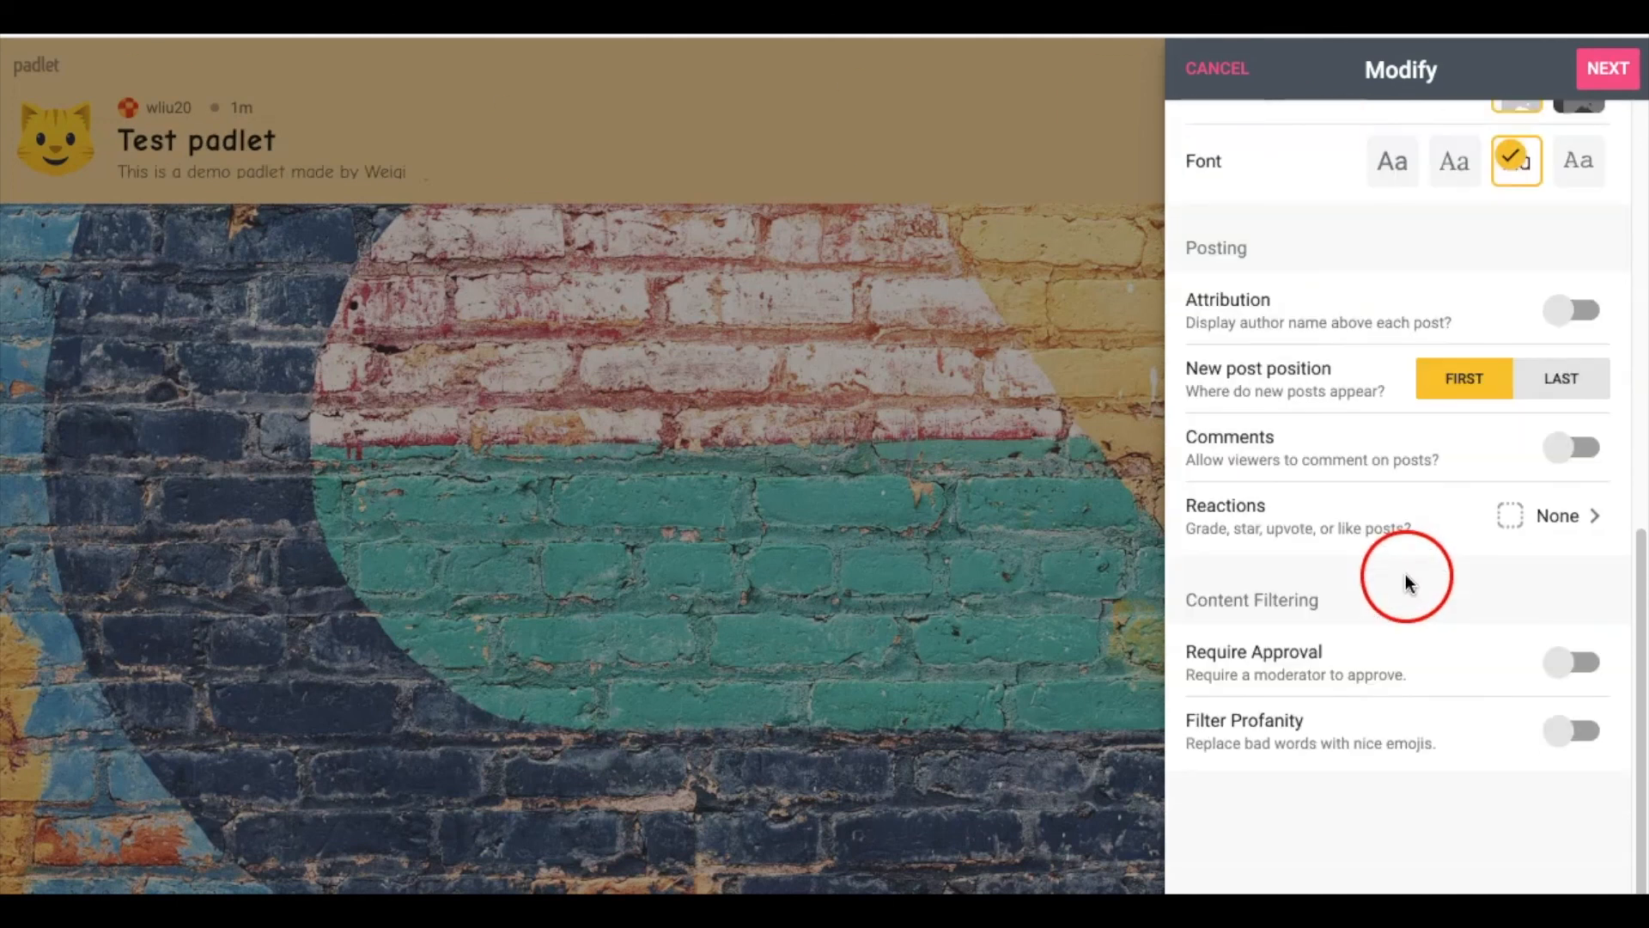
scroll(1406, 581, up, 1)
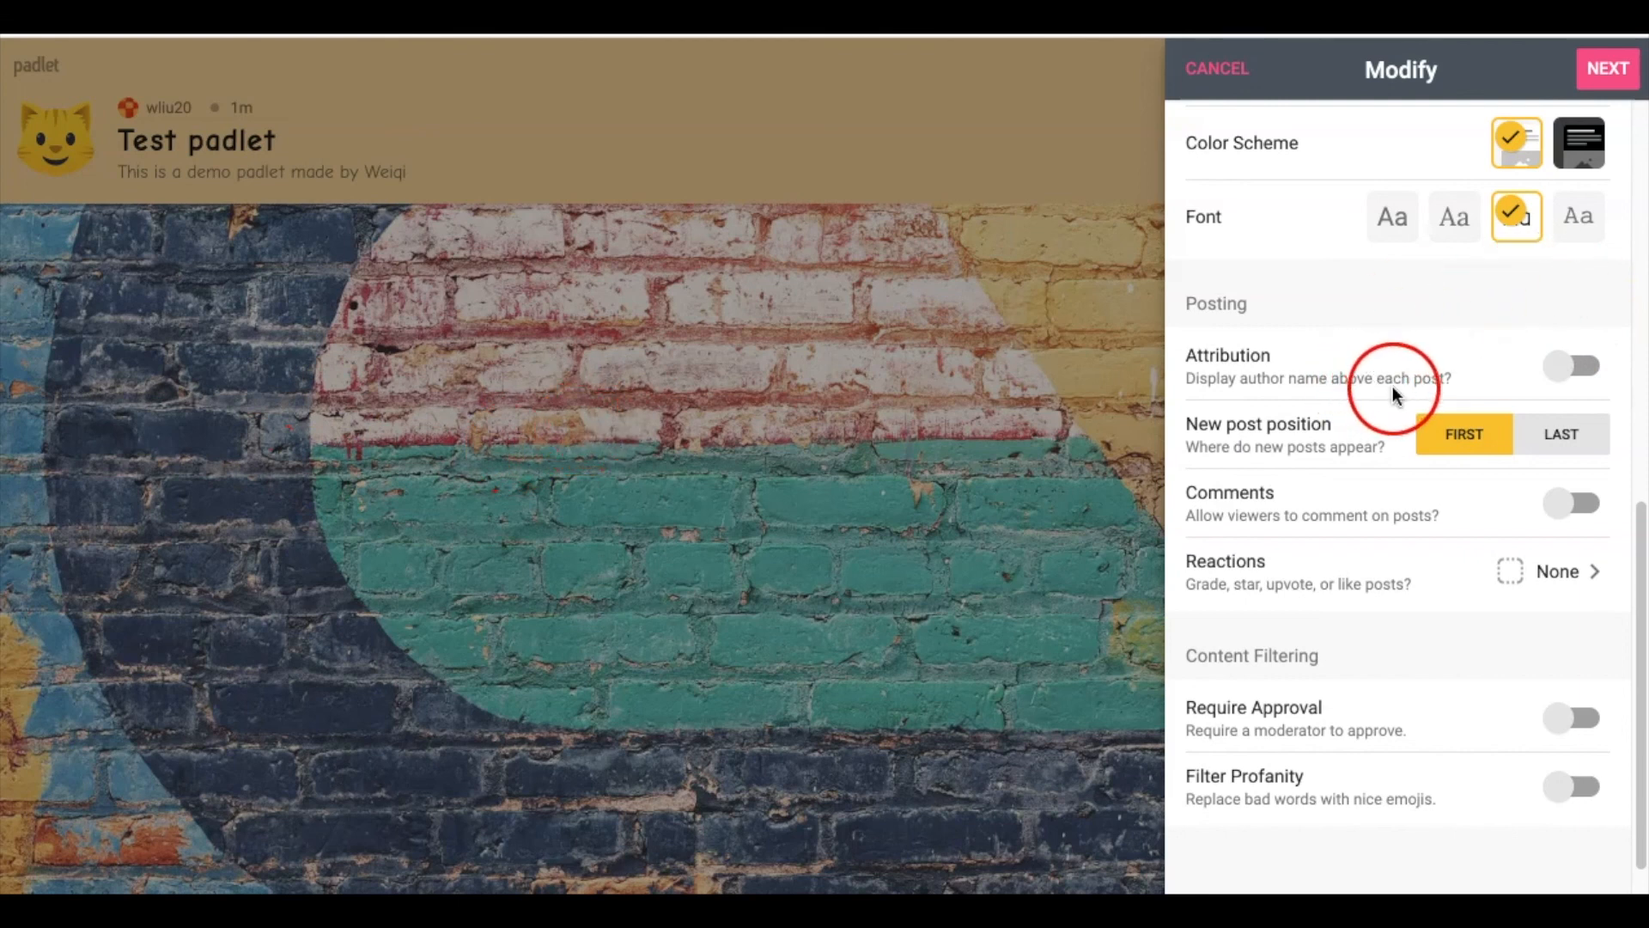
Turn on Attribution and Comments, leaving New post position set to FIRST
click(1572, 368)
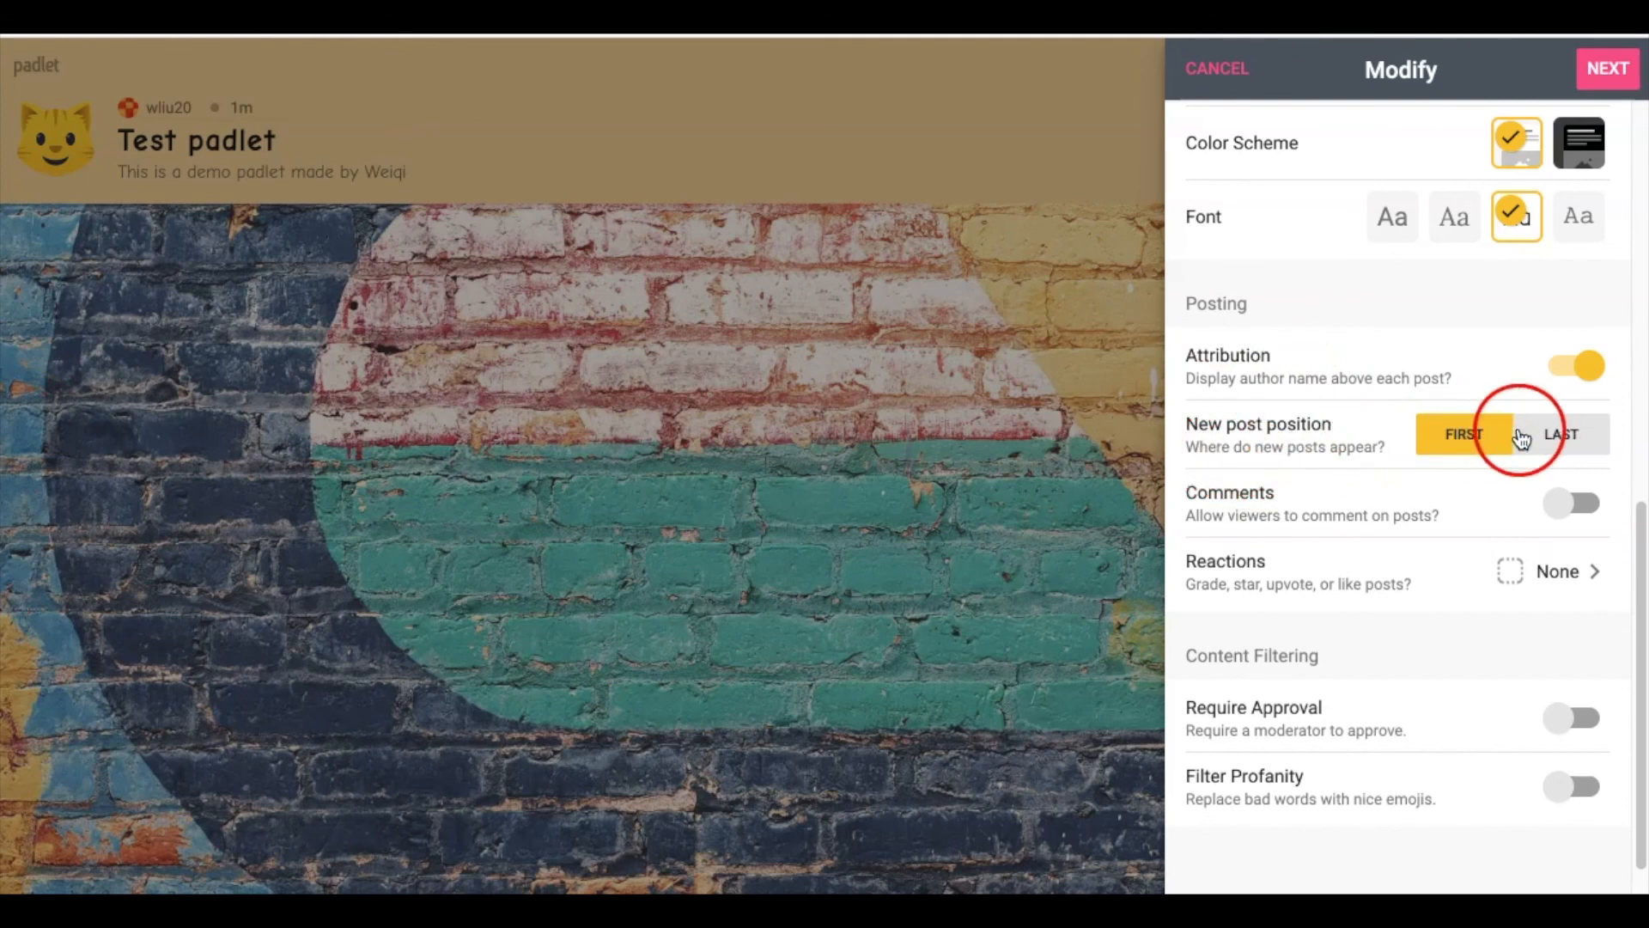
click(1439, 450)
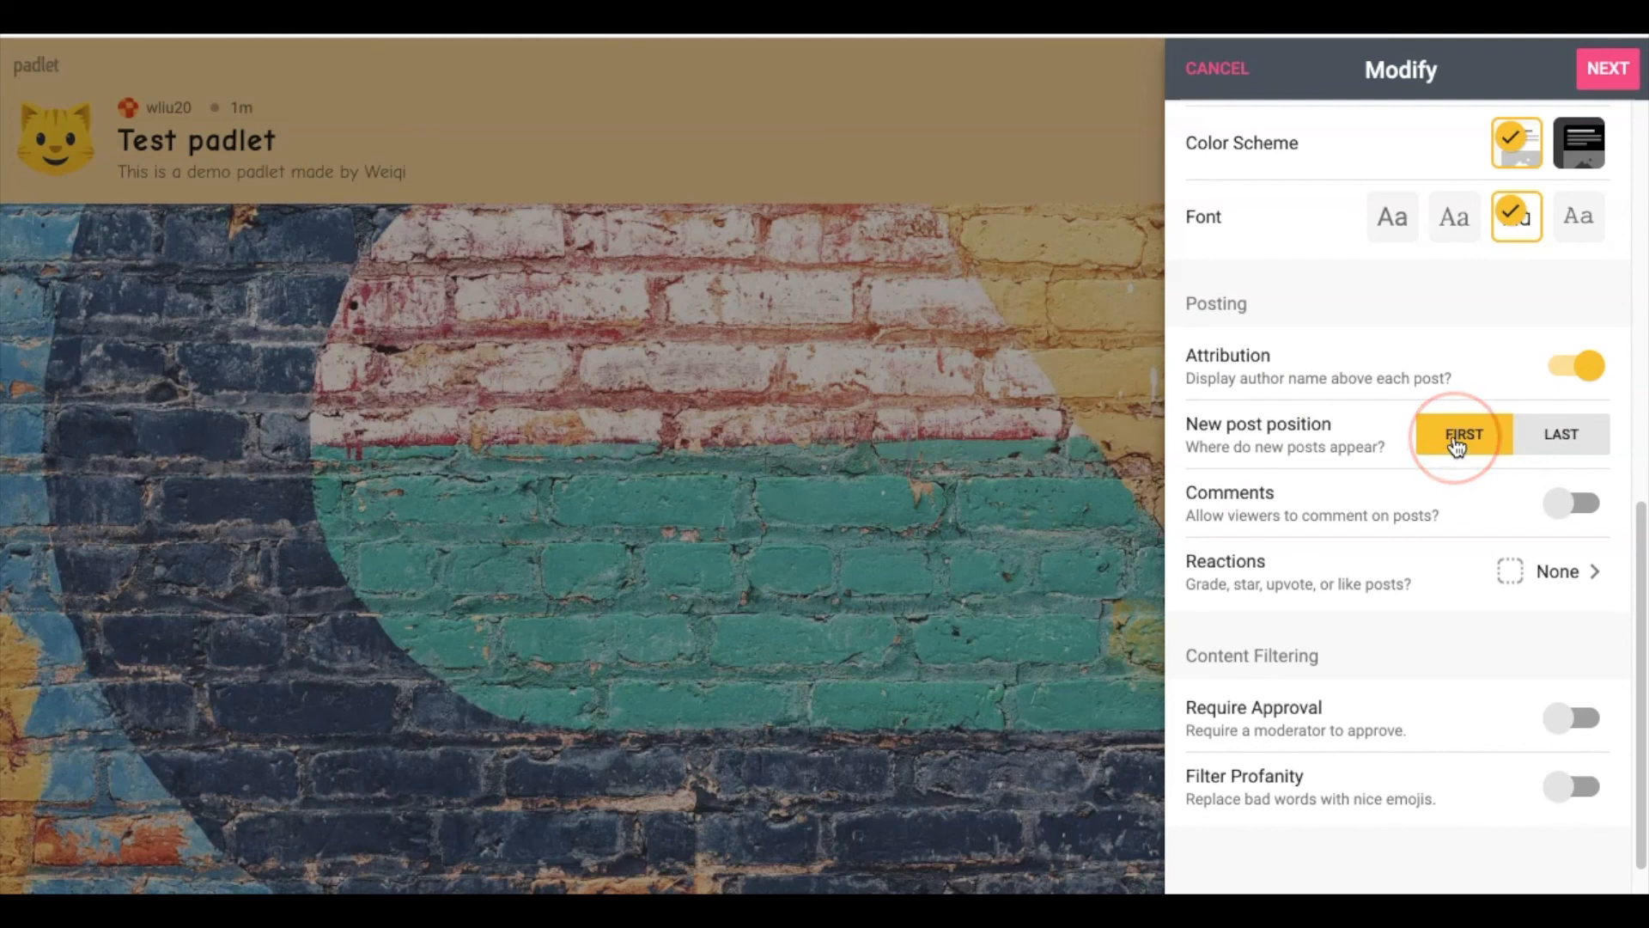
click(1555, 441)
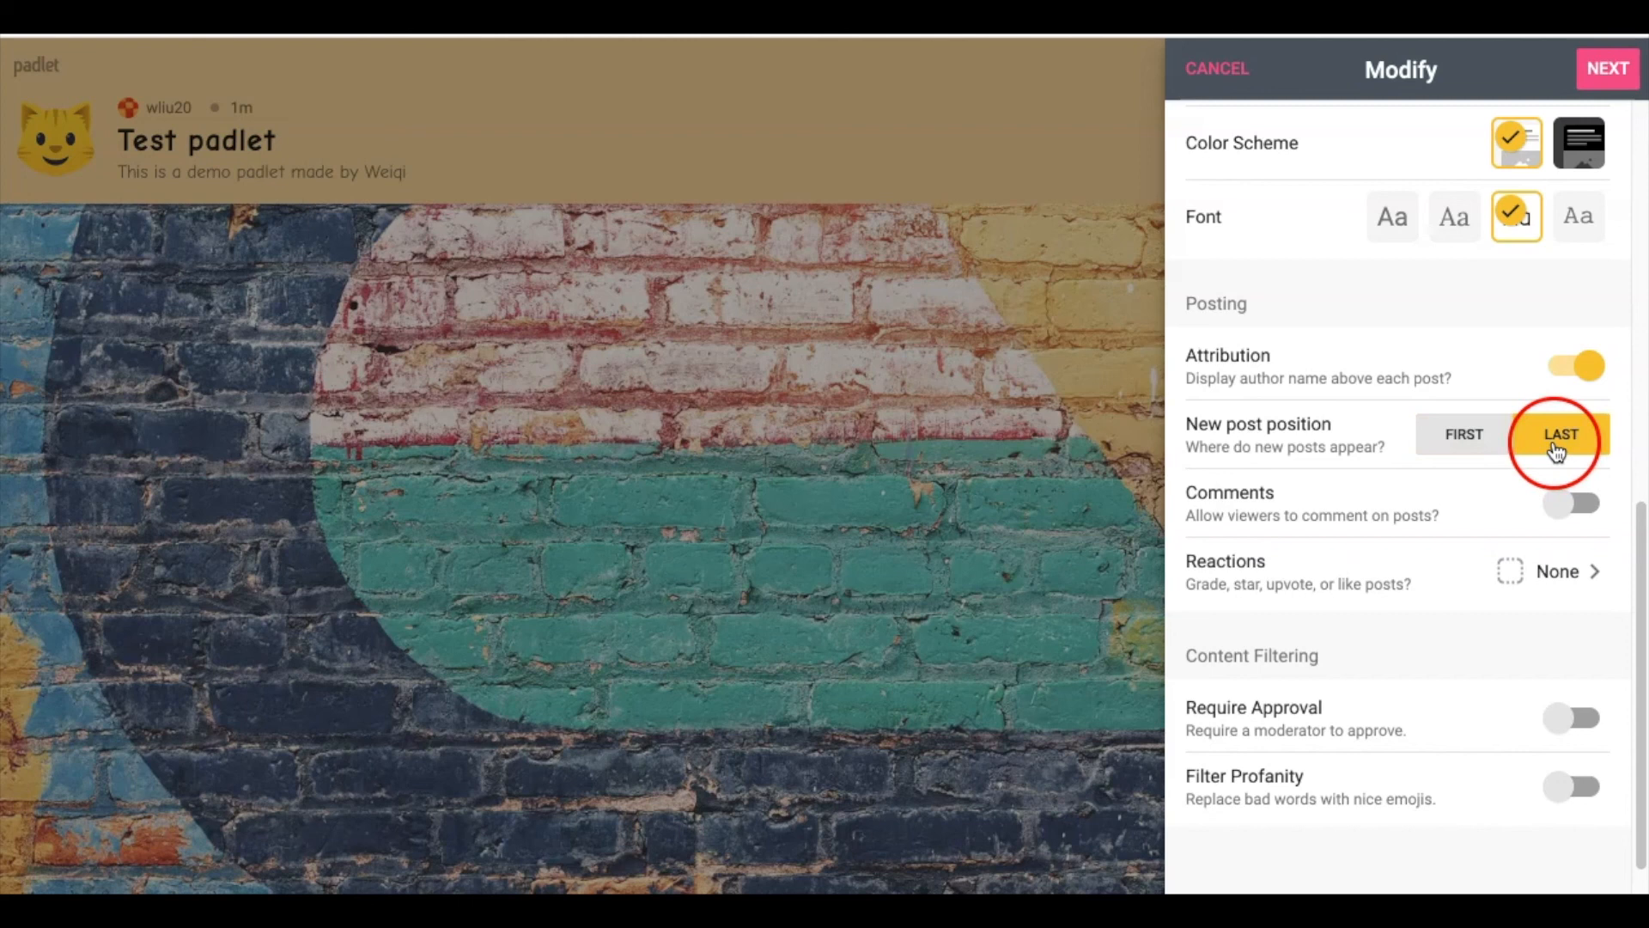
click(1470, 441)
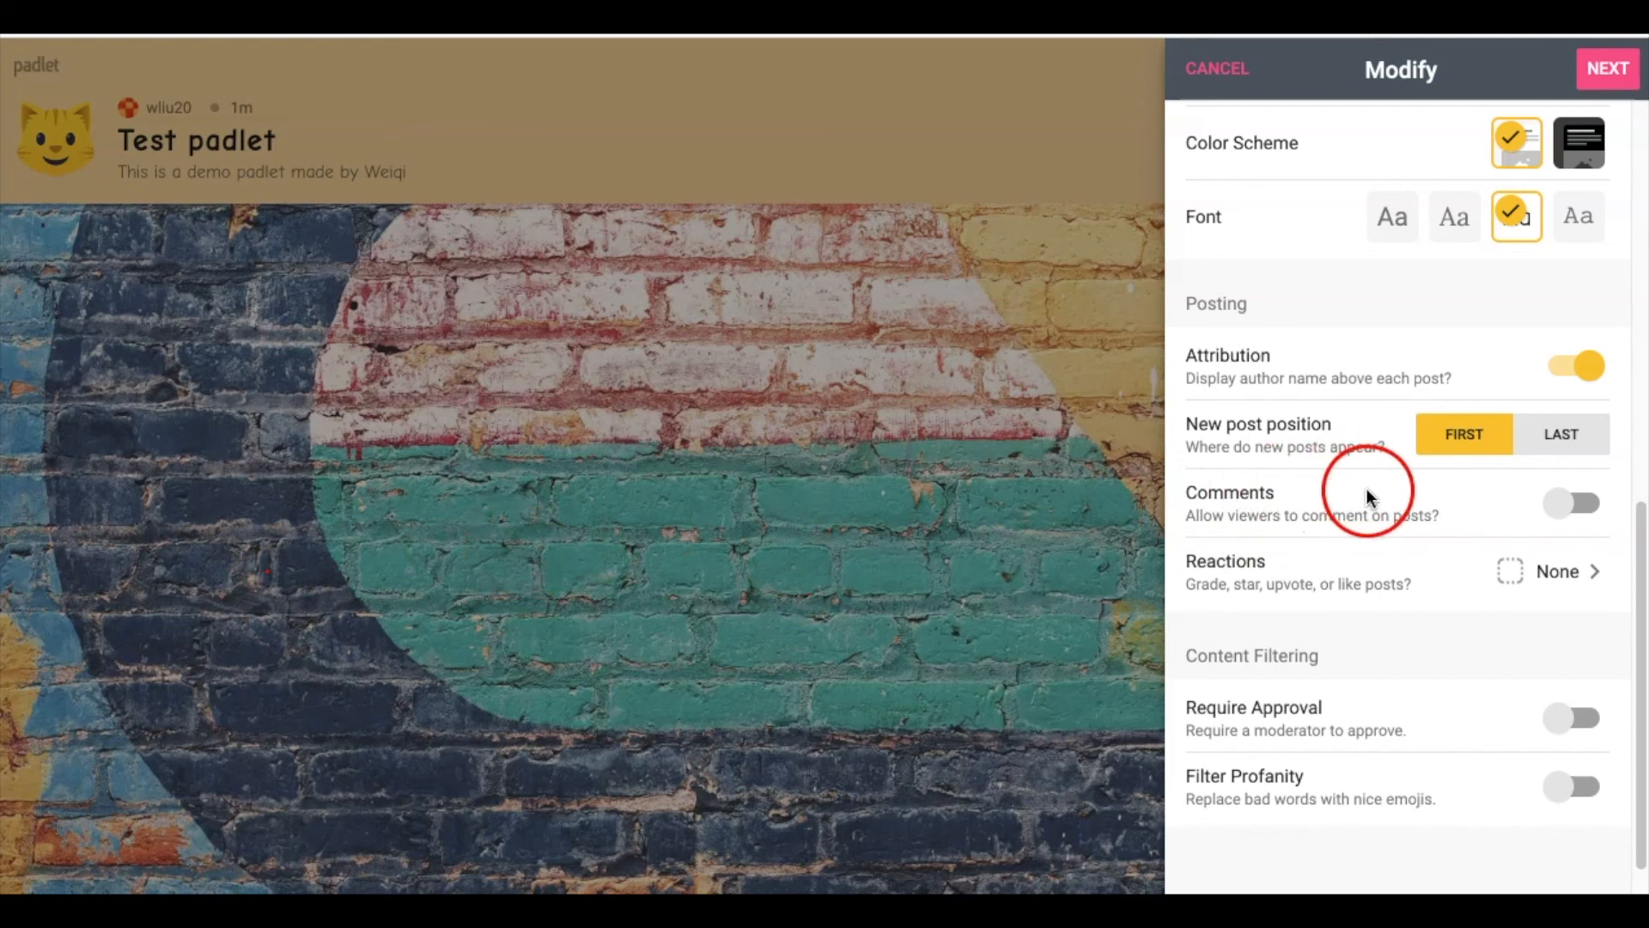
click(1586, 508)
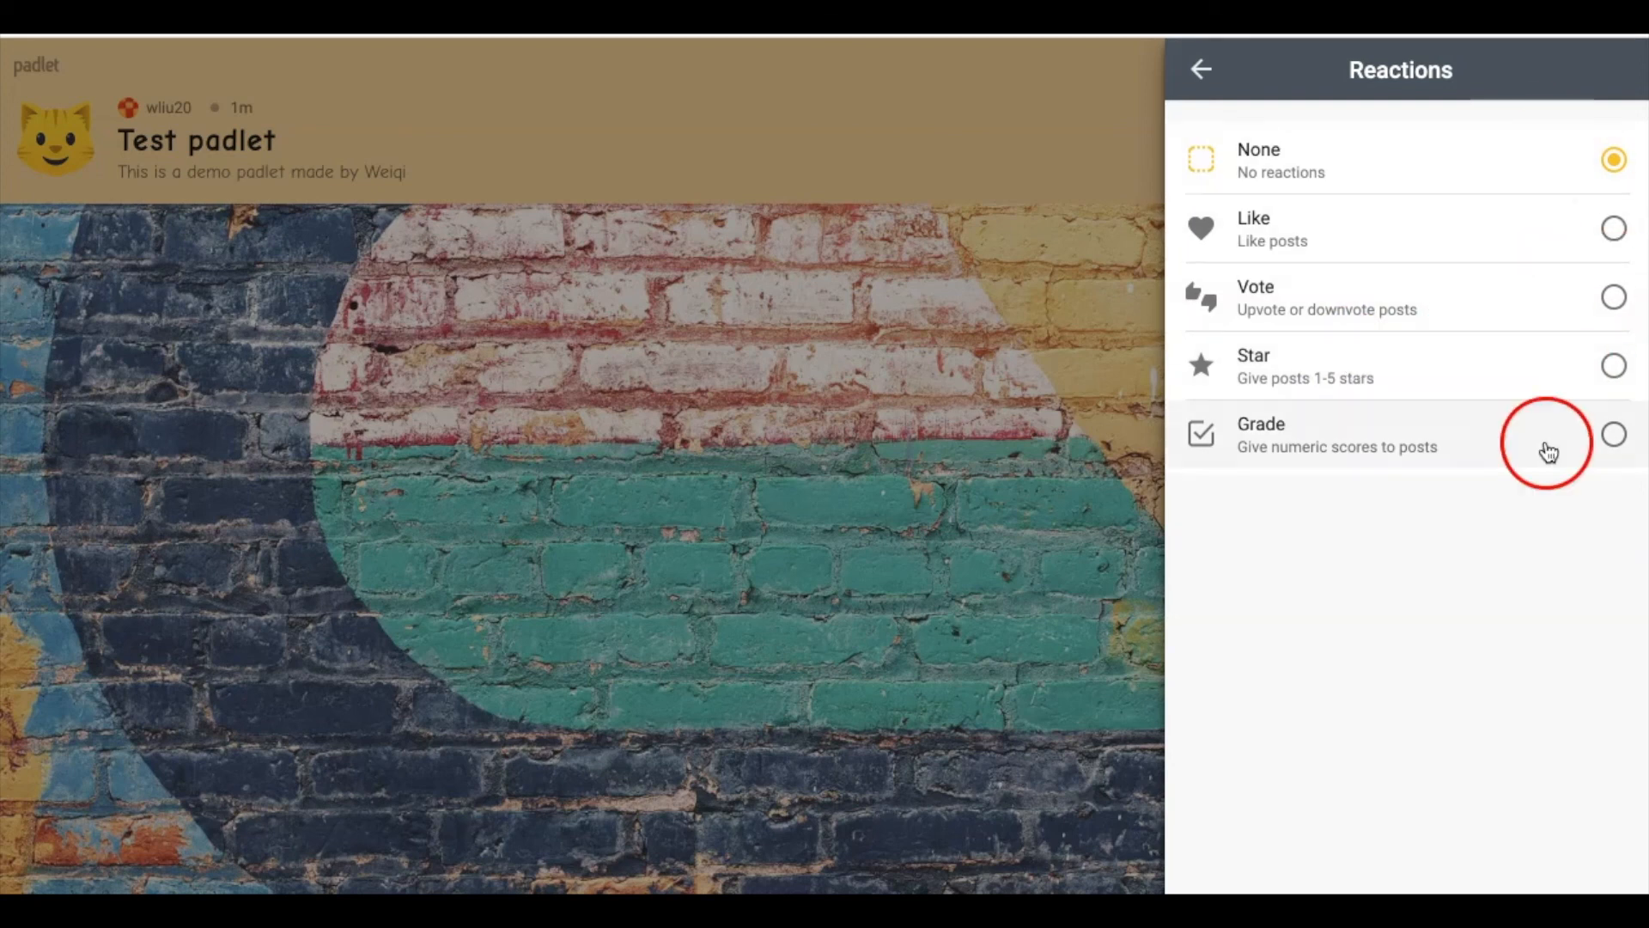
click(1204, 70)
scroll(1429, 605, down, 1)
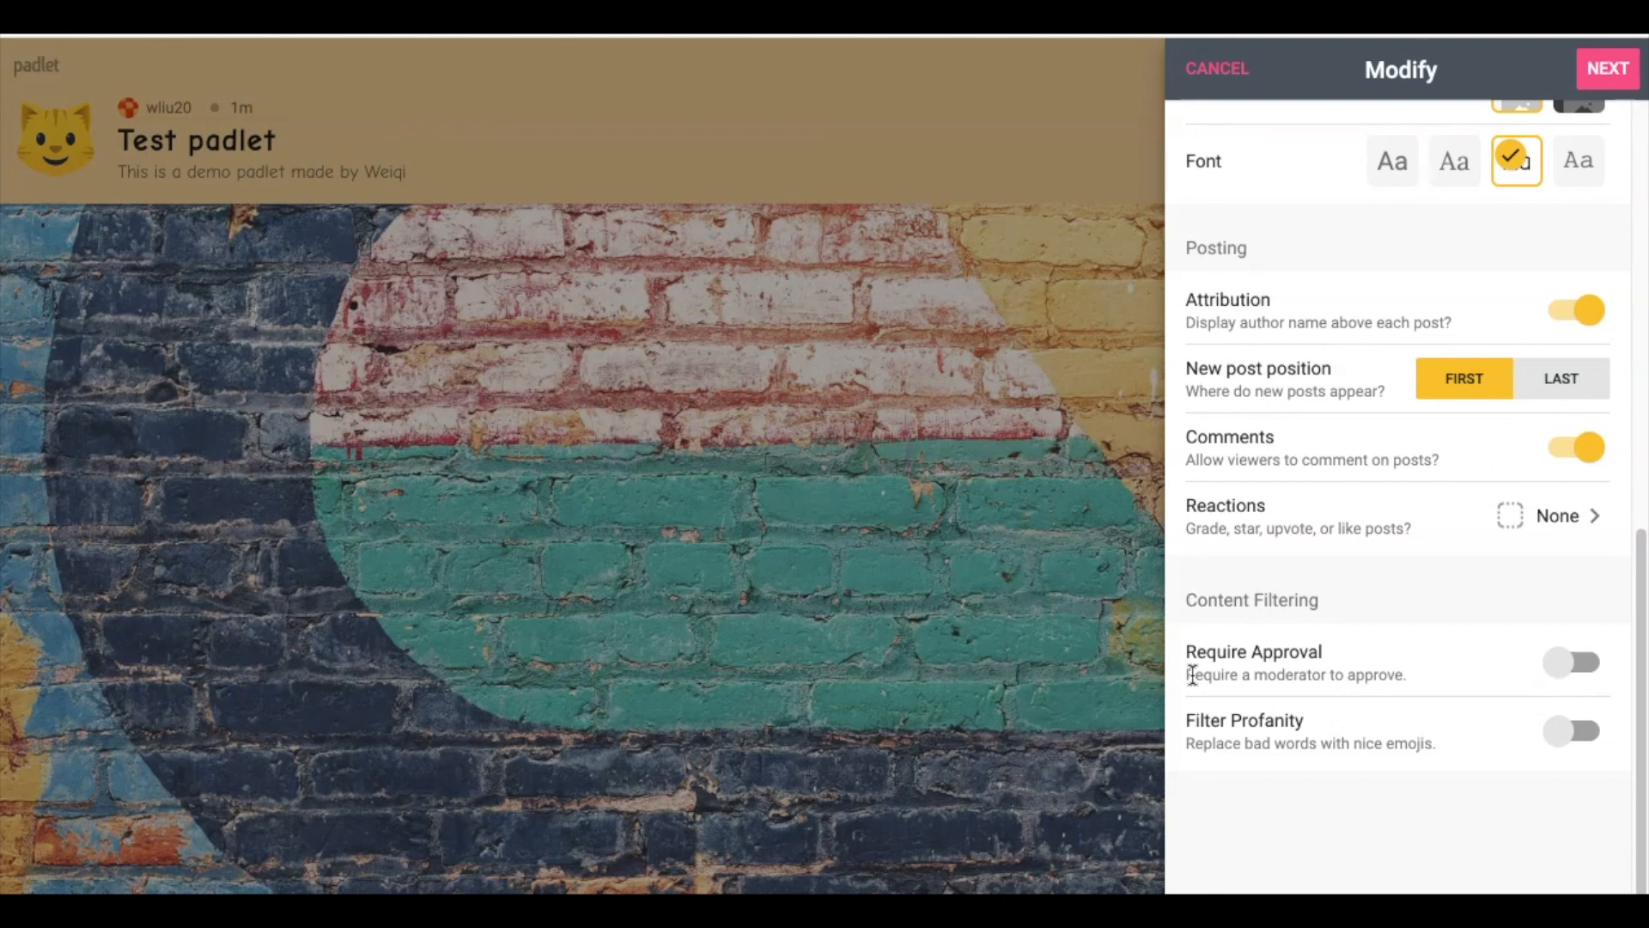
click(1234, 599)
Switch Filter Profanity on, with Require Approval toggled back off
click(1570, 670)
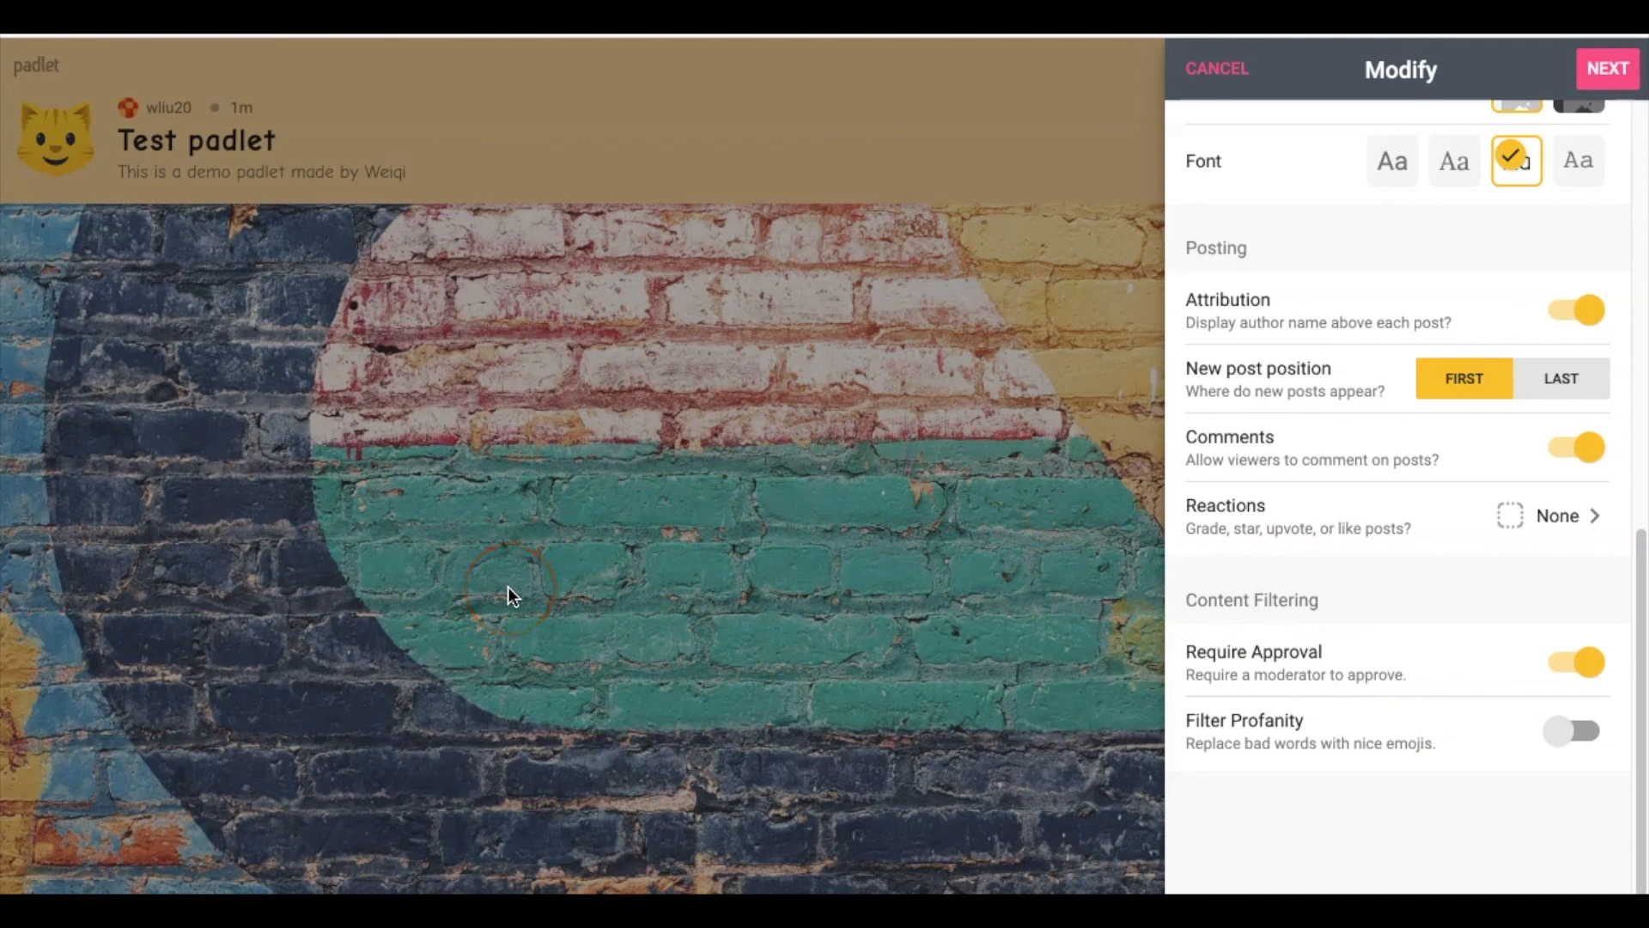
click(1590, 676)
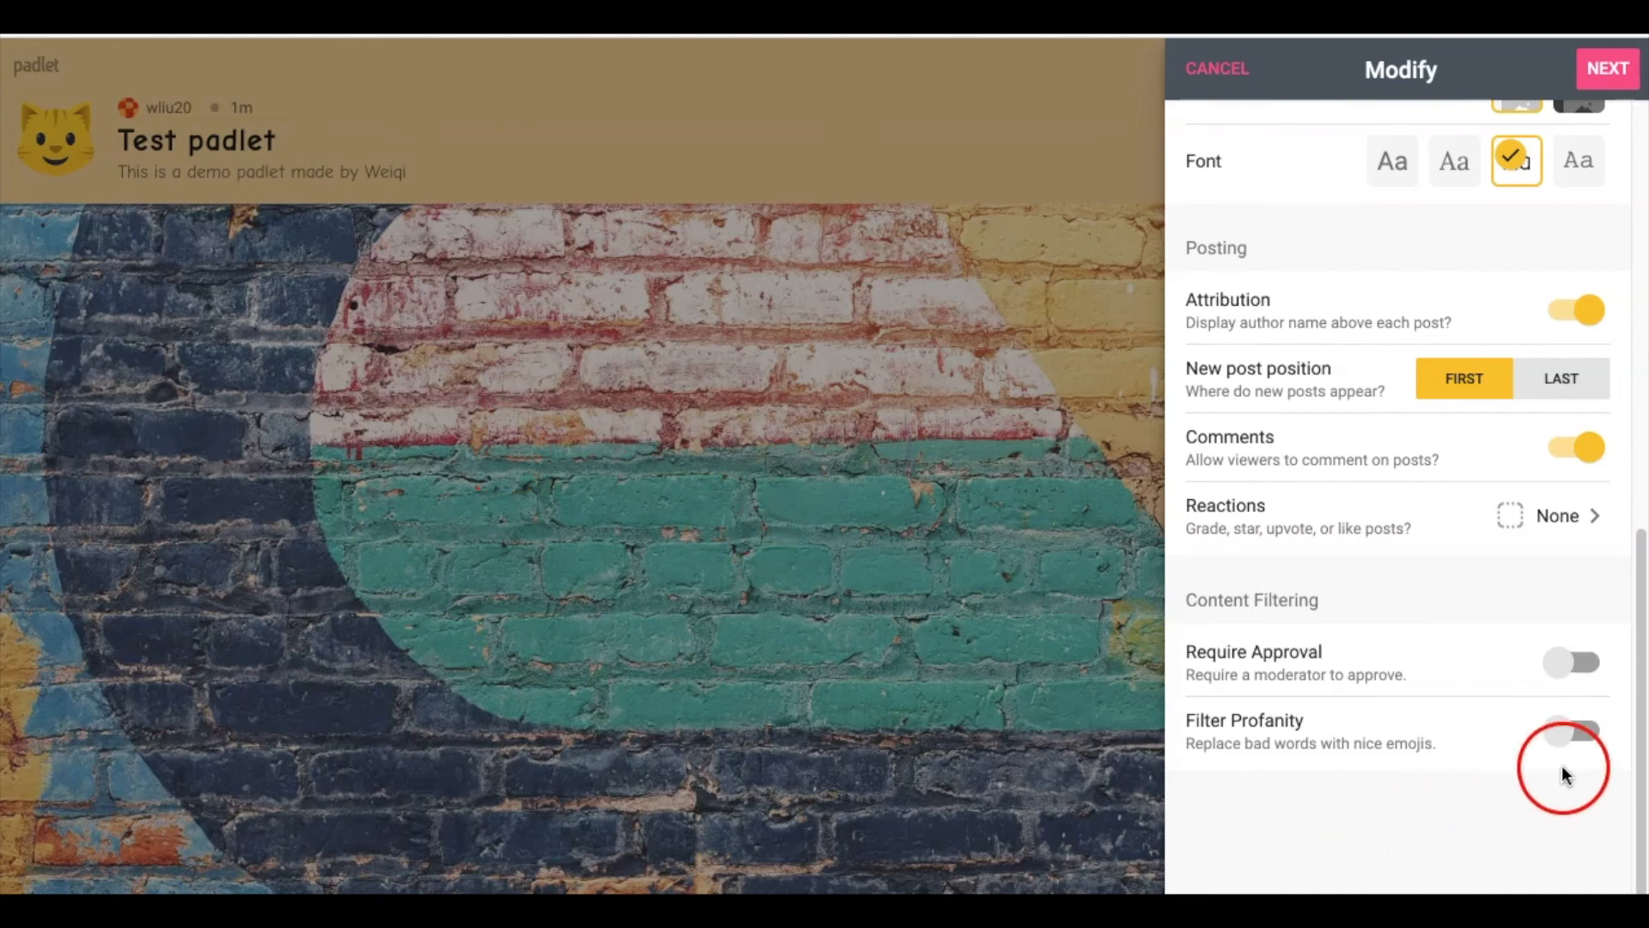
click(1588, 732)
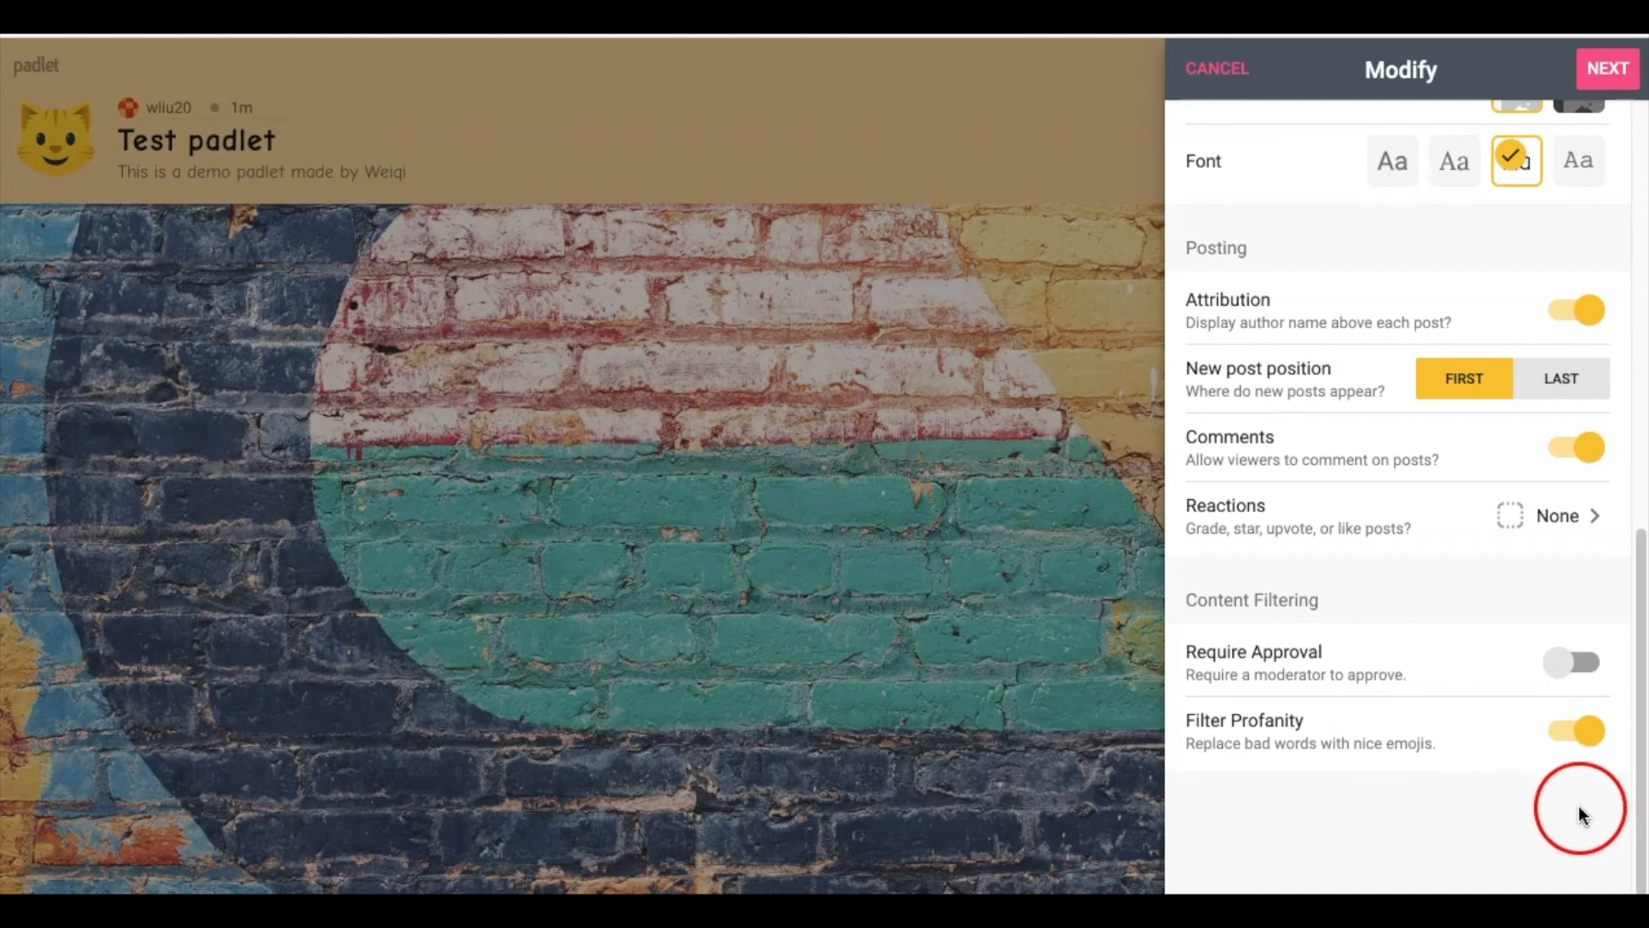
scroll(1403, 676, up, 15)
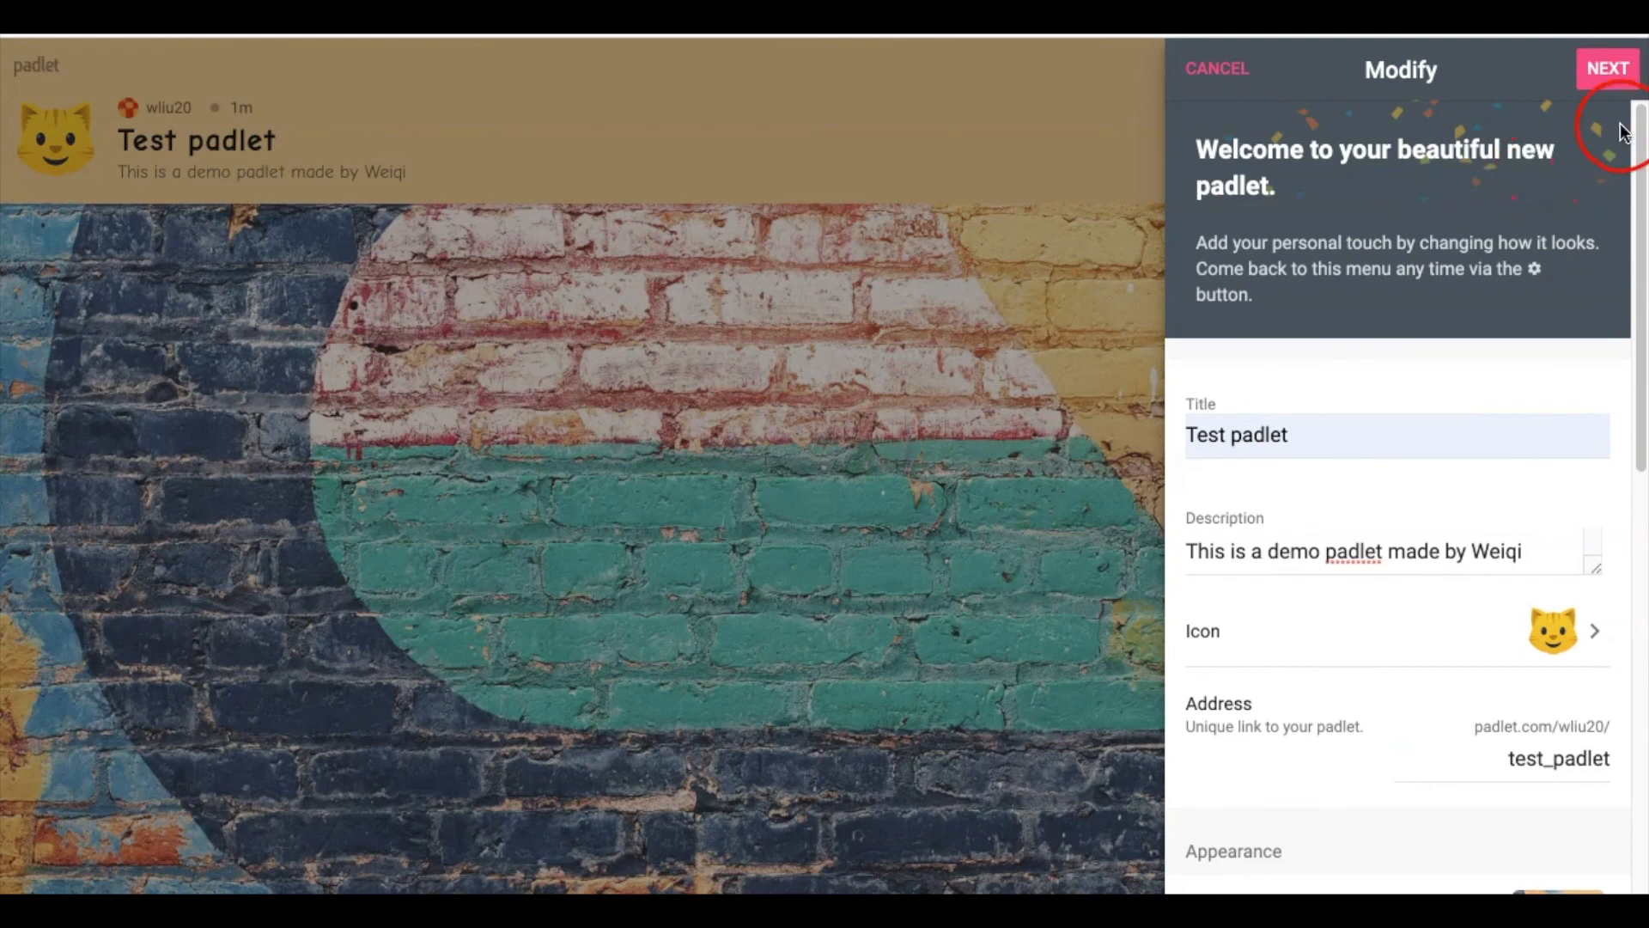
Finish the Modify settings and dismiss the setup message to reach the empty Test padlet wall
click(1607, 69)
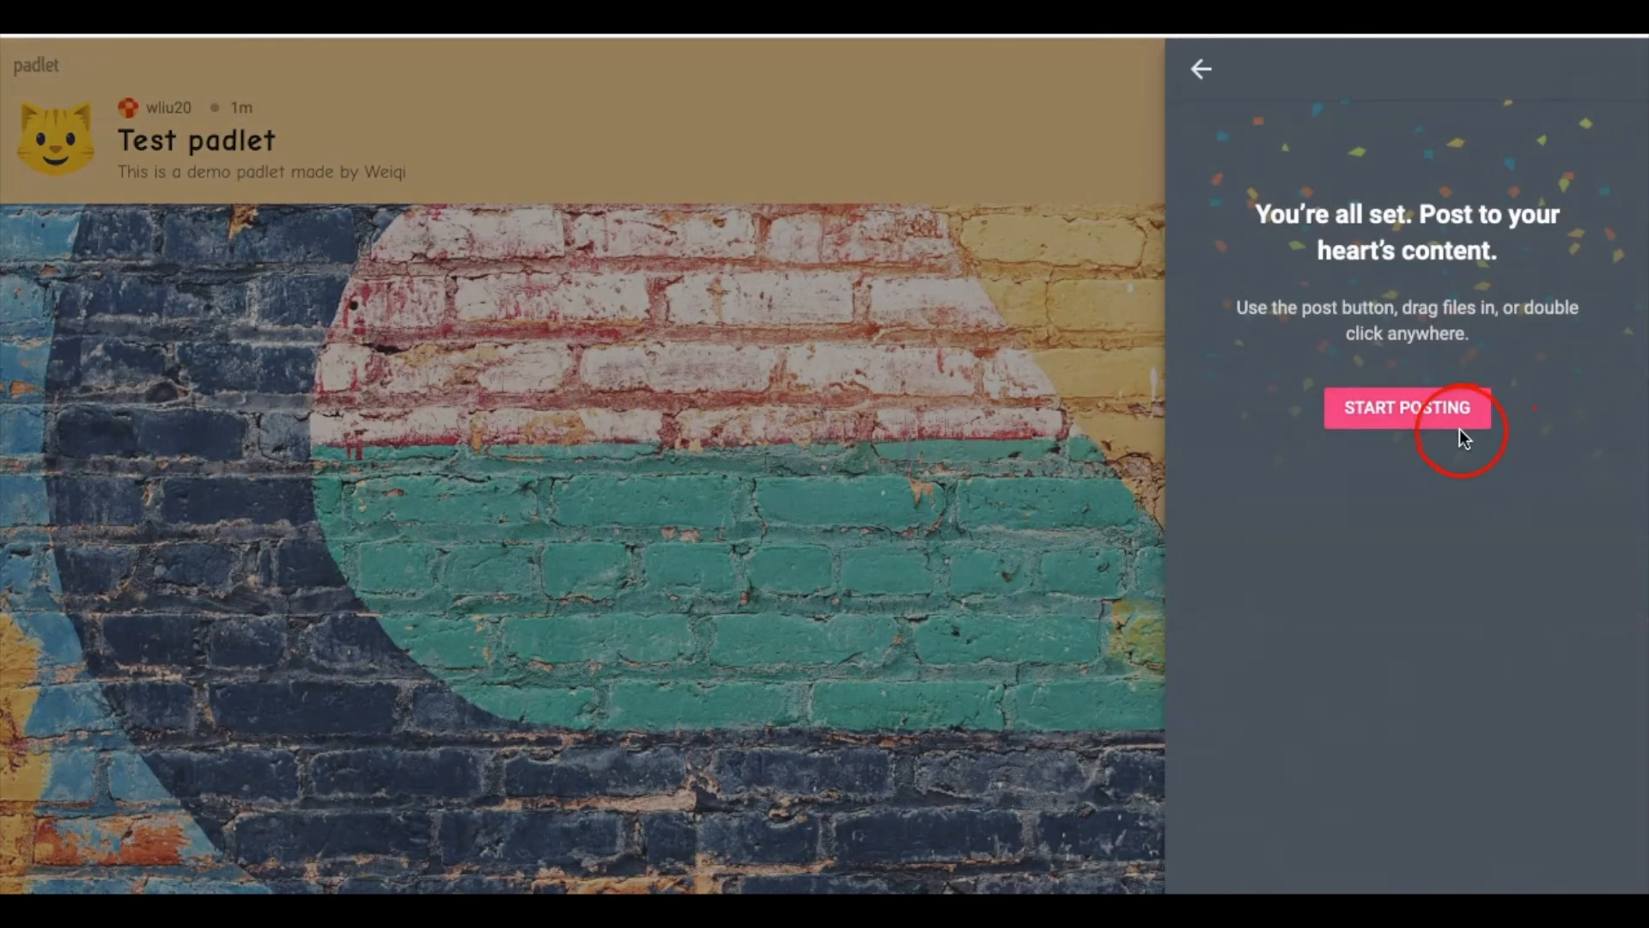
click(1422, 421)
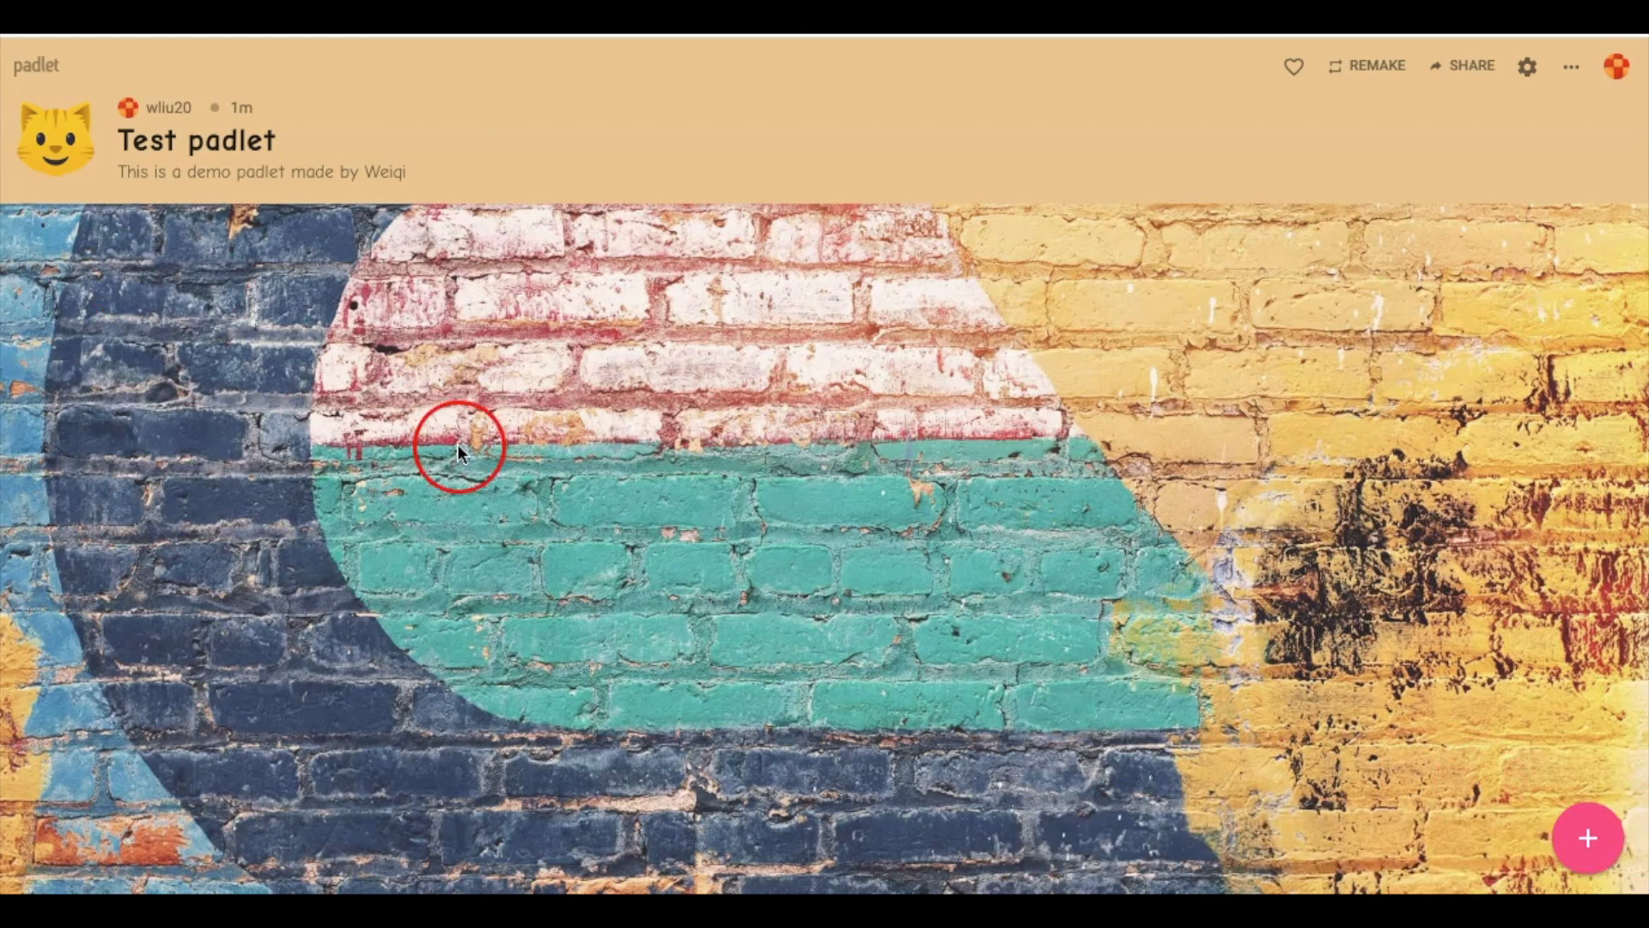
Create a new post on the wall titled 'Welcome to the class!'
click(1606, 850)
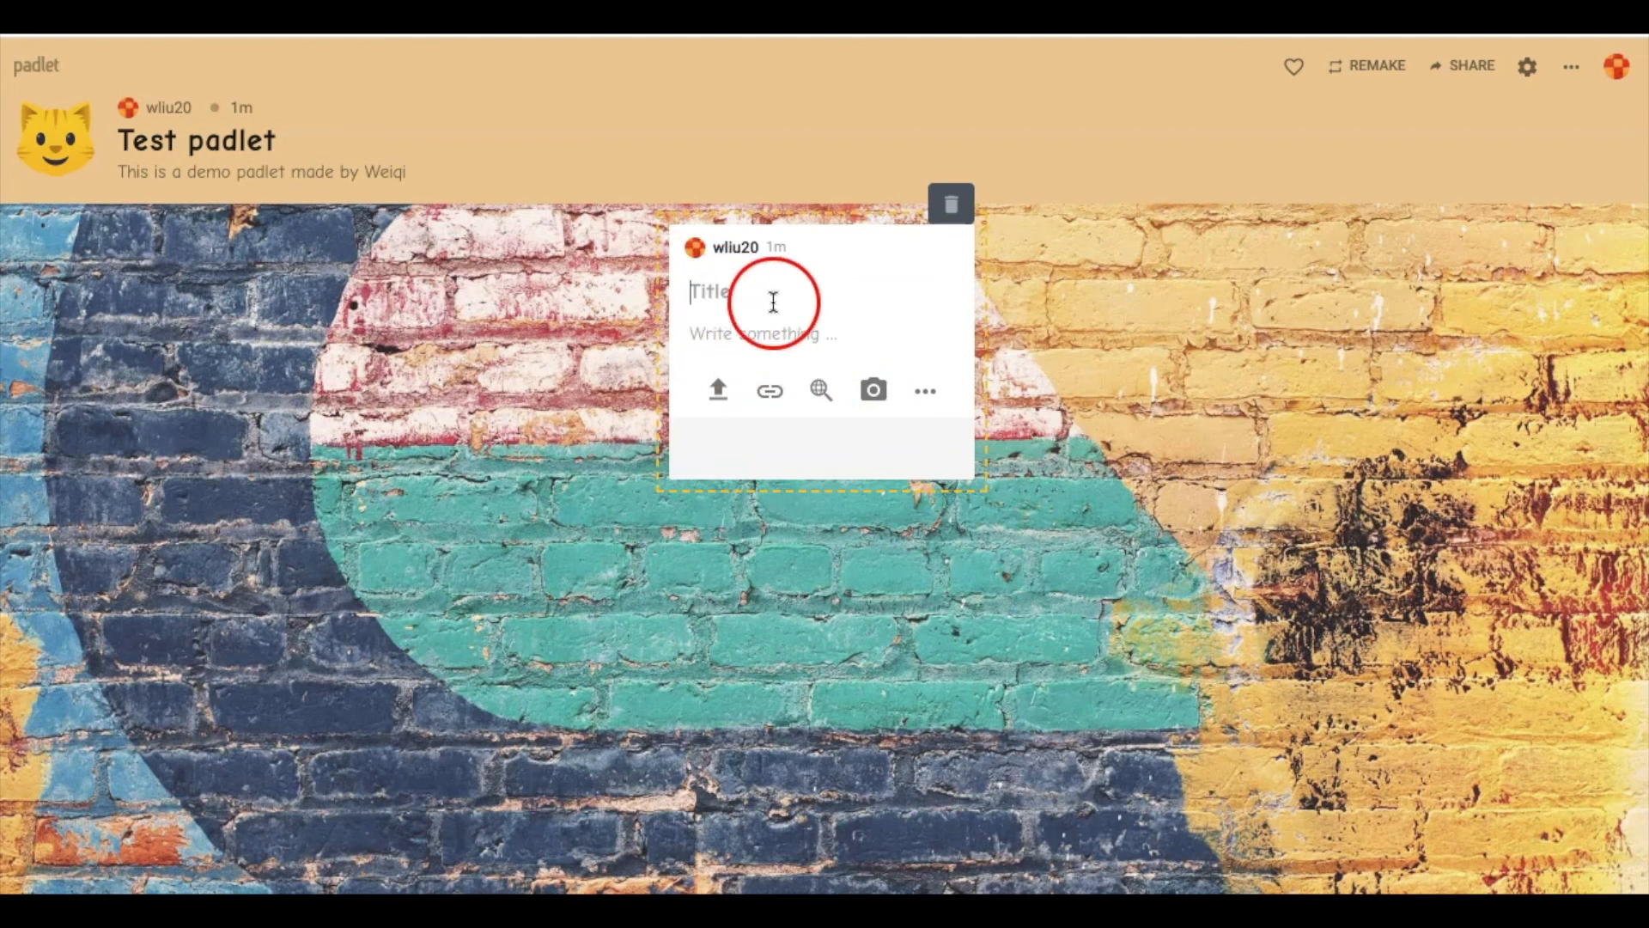
click(948, 206)
double_click(580, 391)
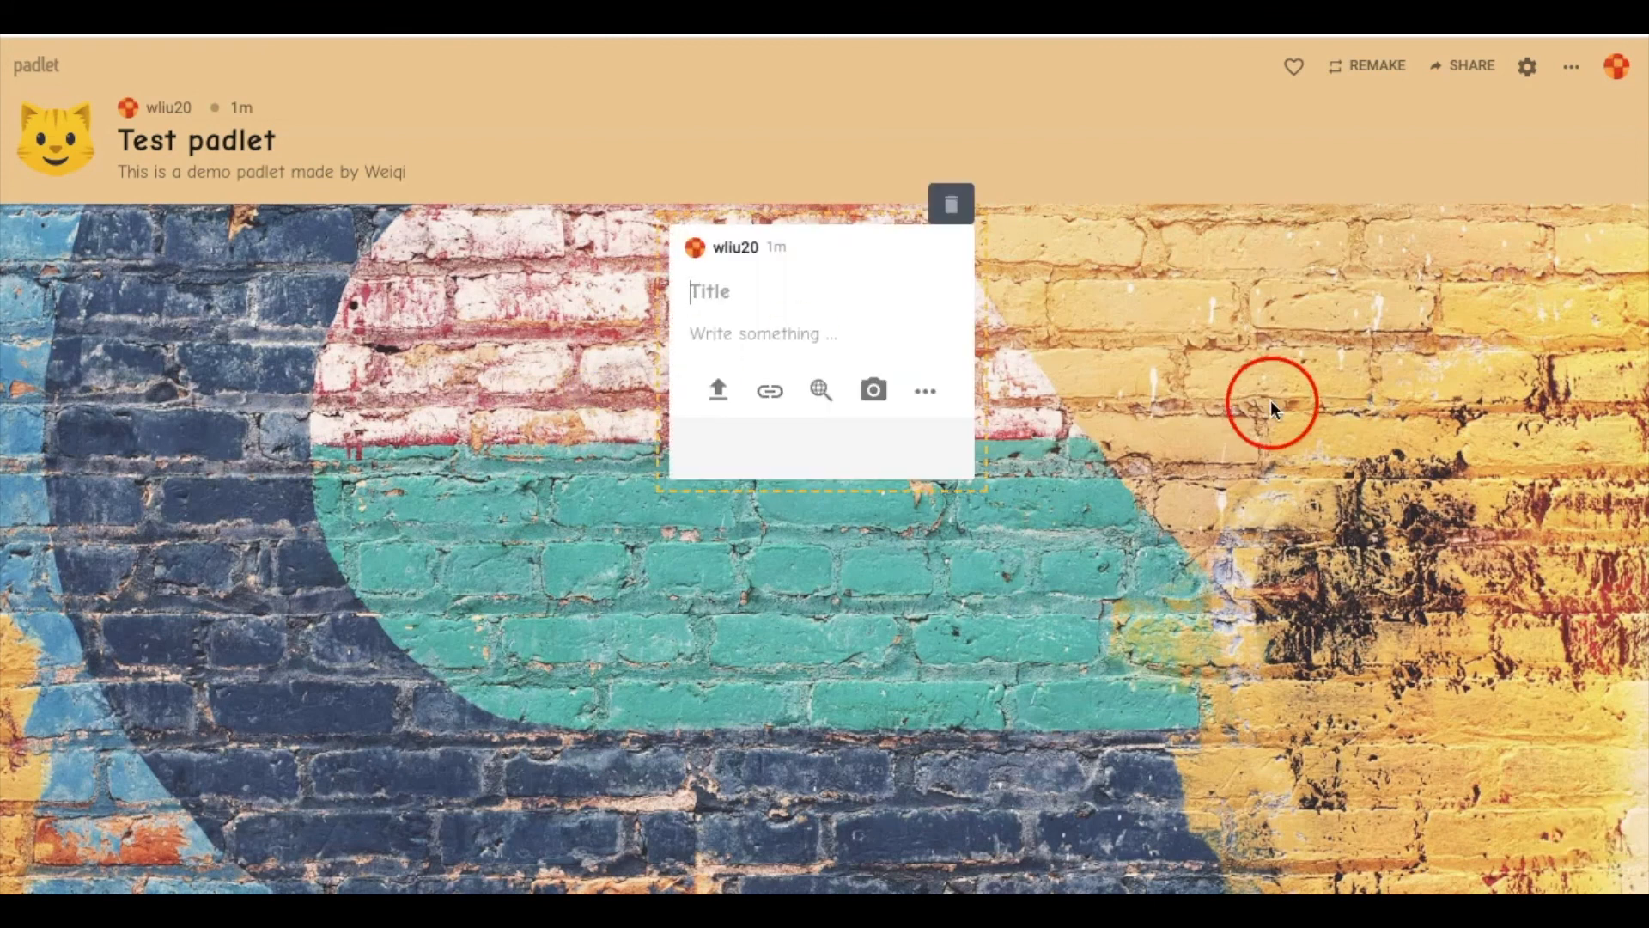
click(764, 287)
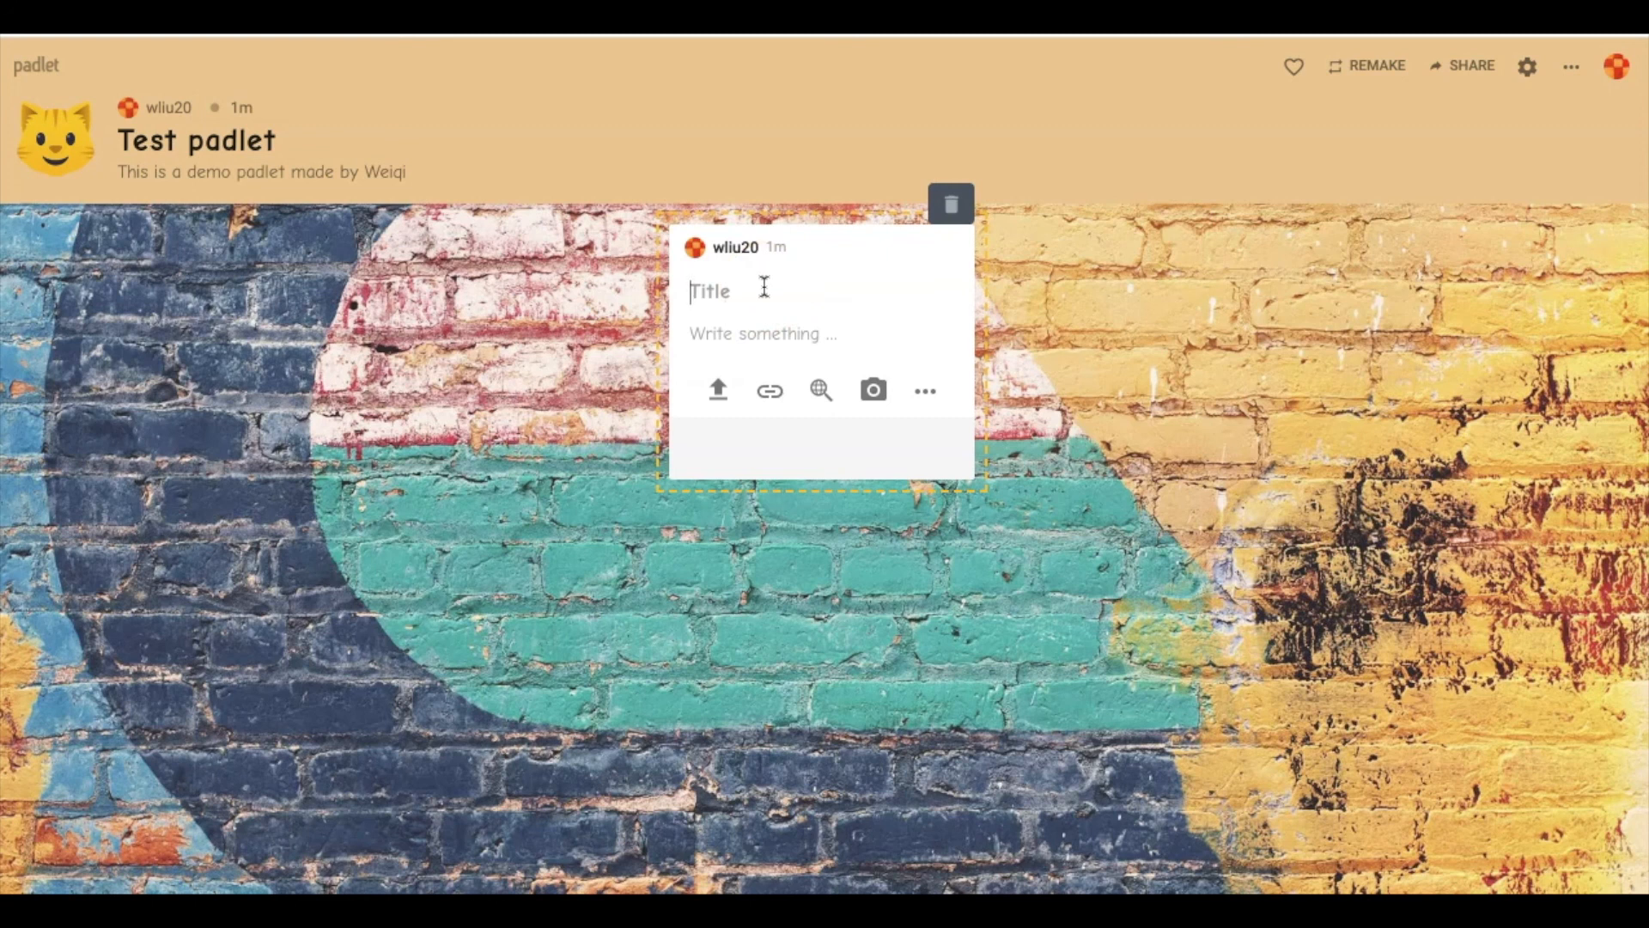
text(Welcome to the class)
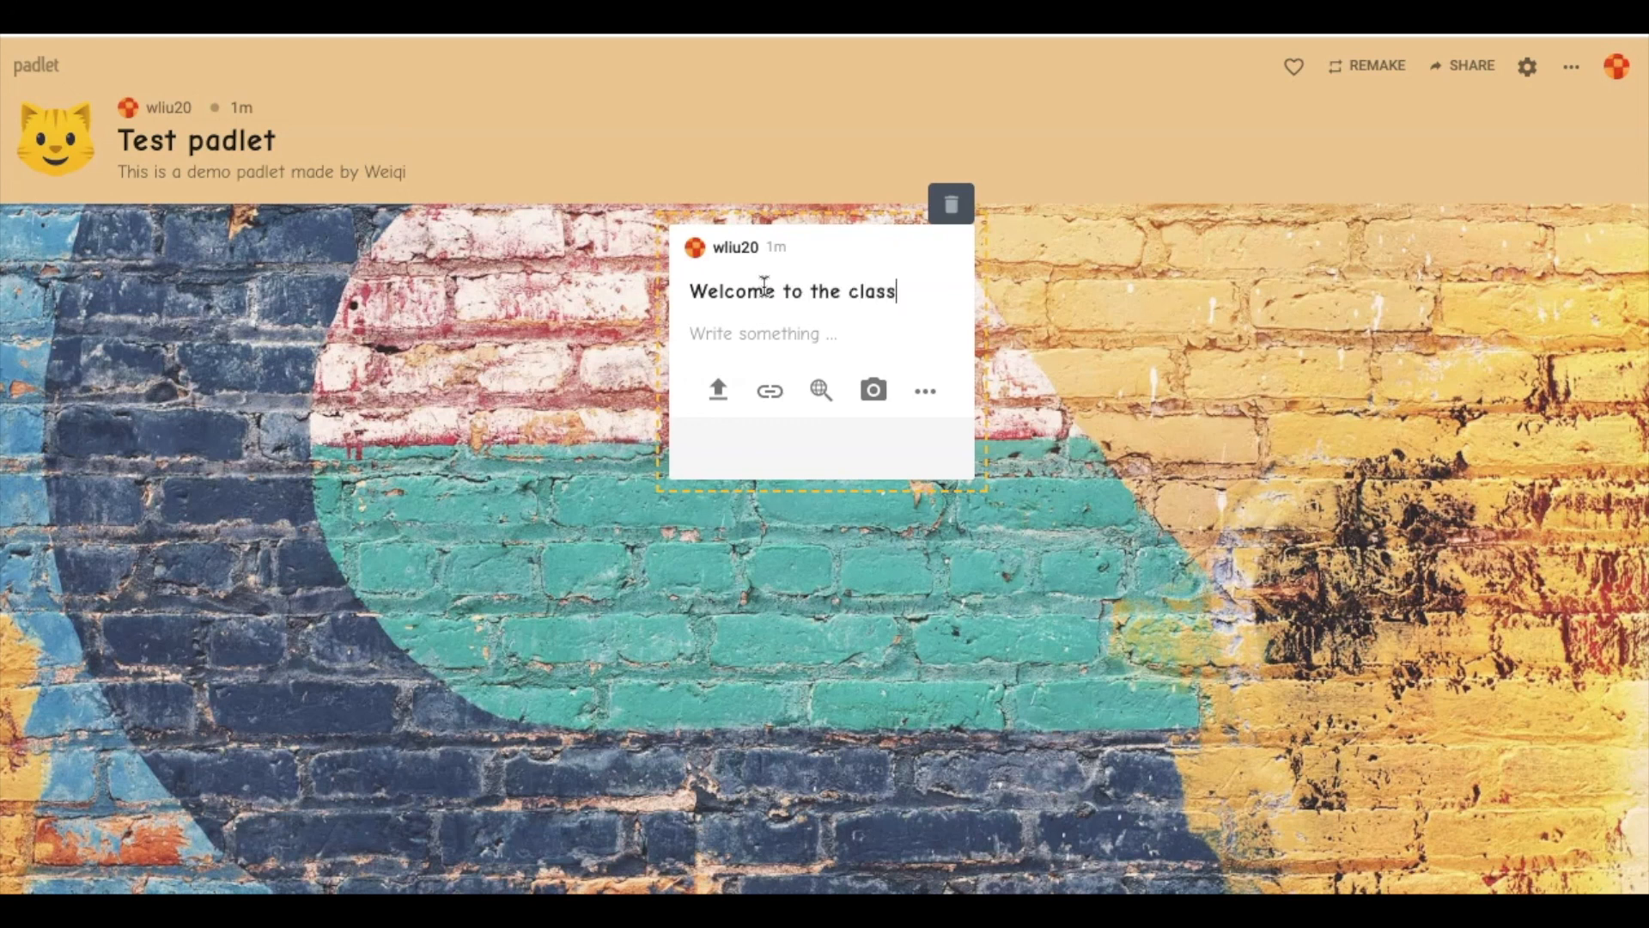
text(!)
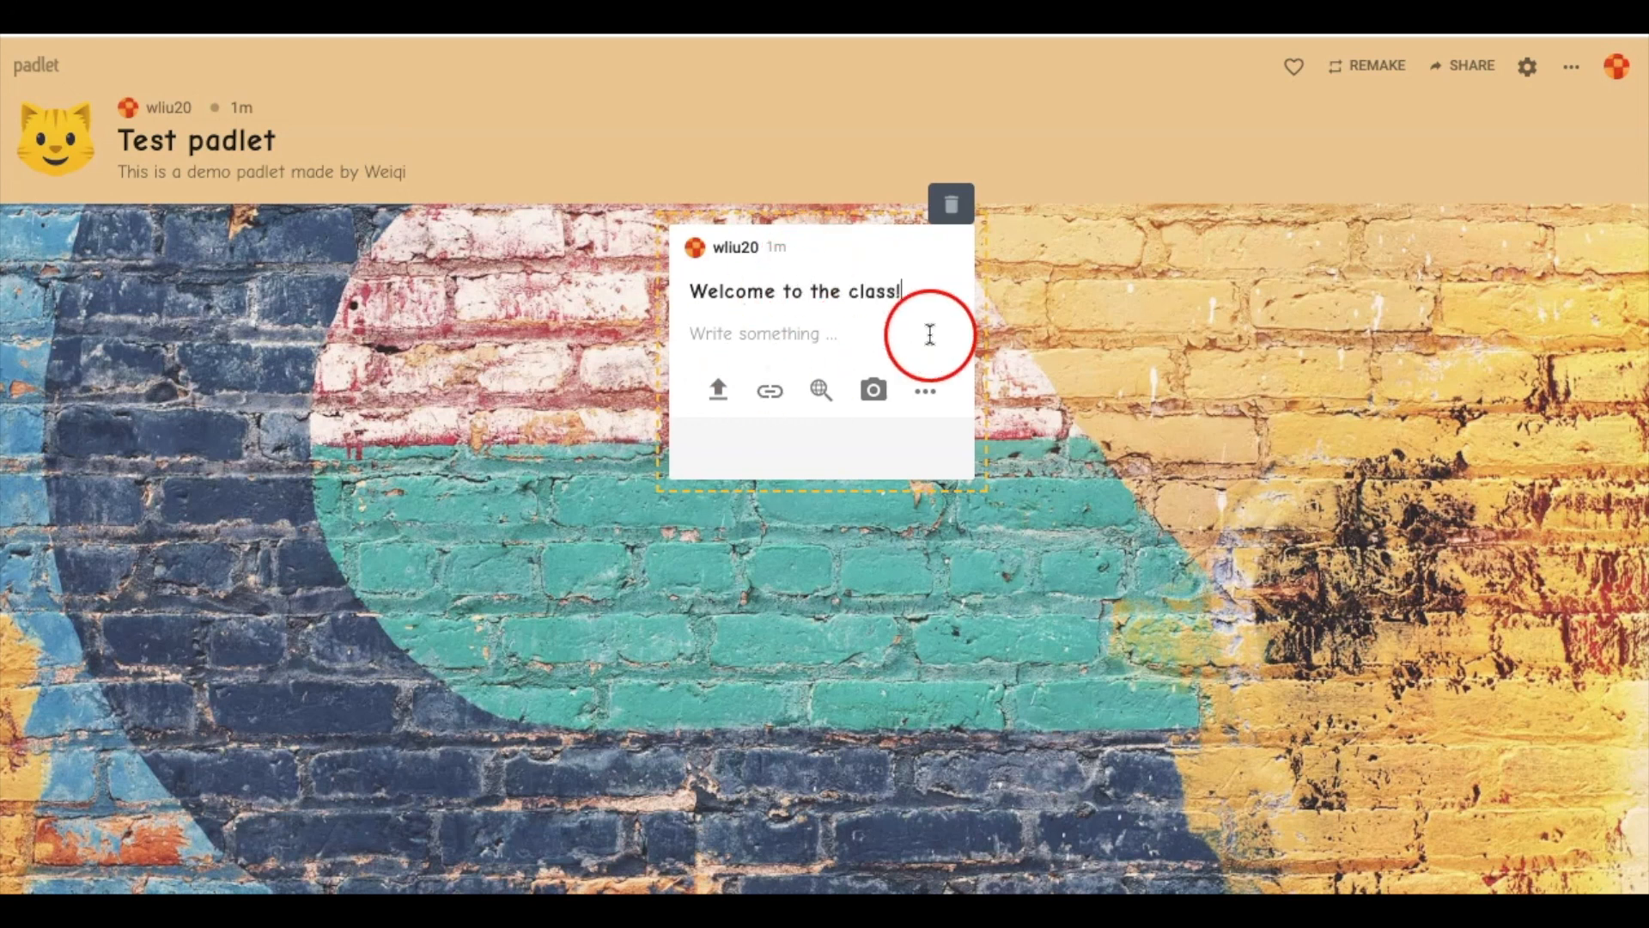
Write the post body 'Please introduce yourselves!', removing the stray trailing '1'
click(776, 335)
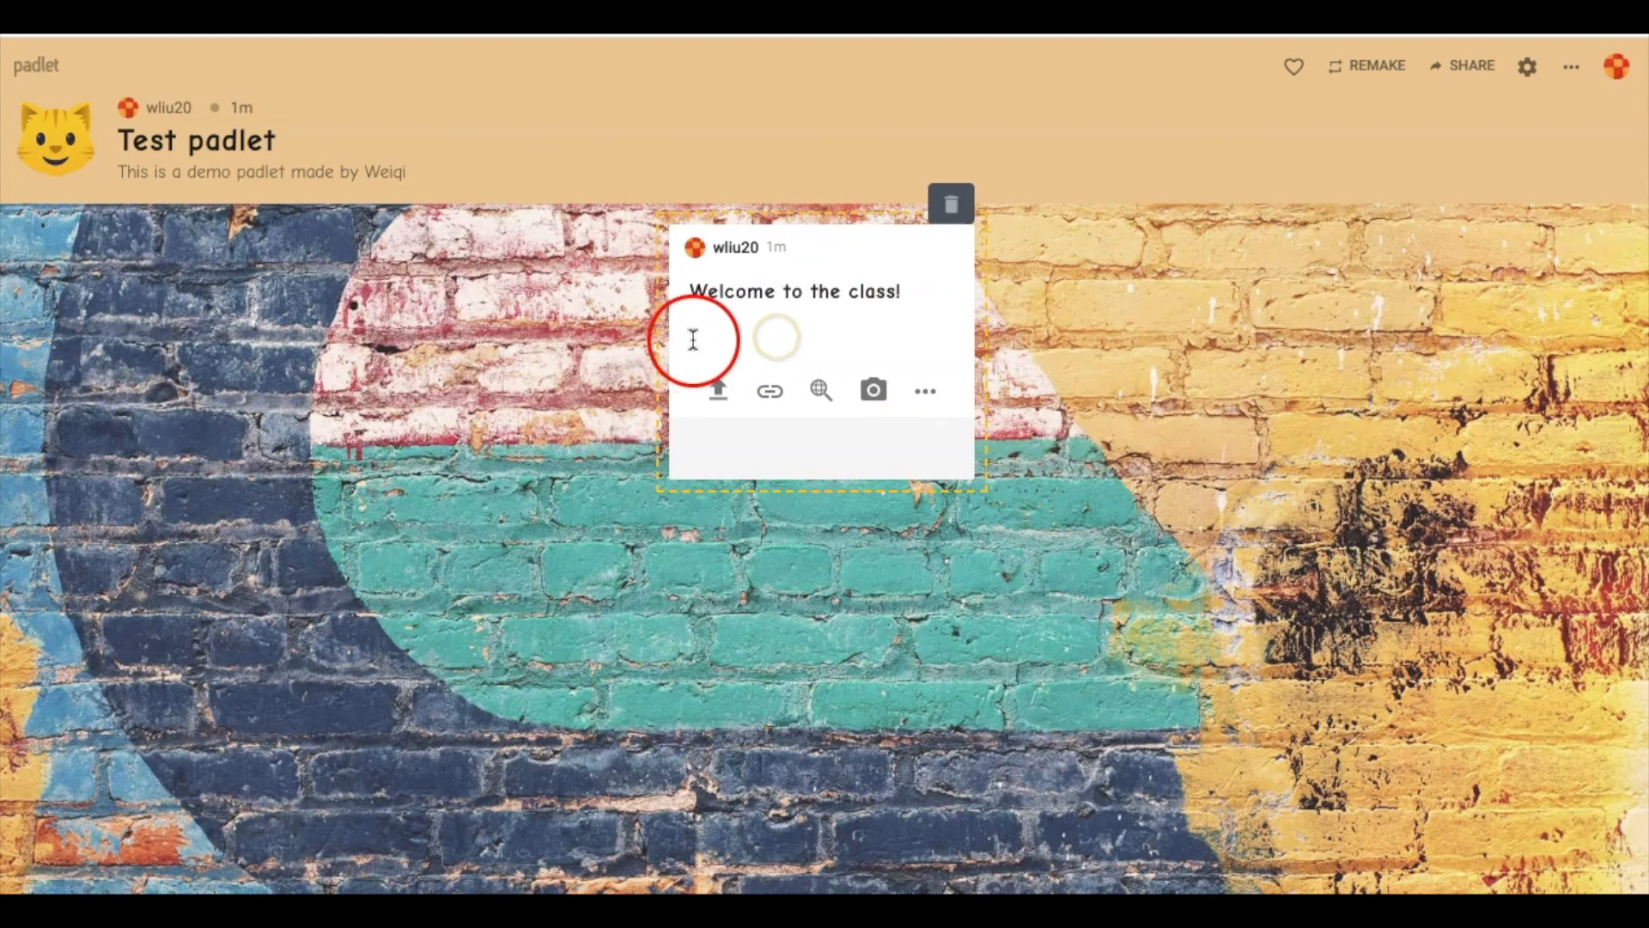
click(747, 336)
text(Please)
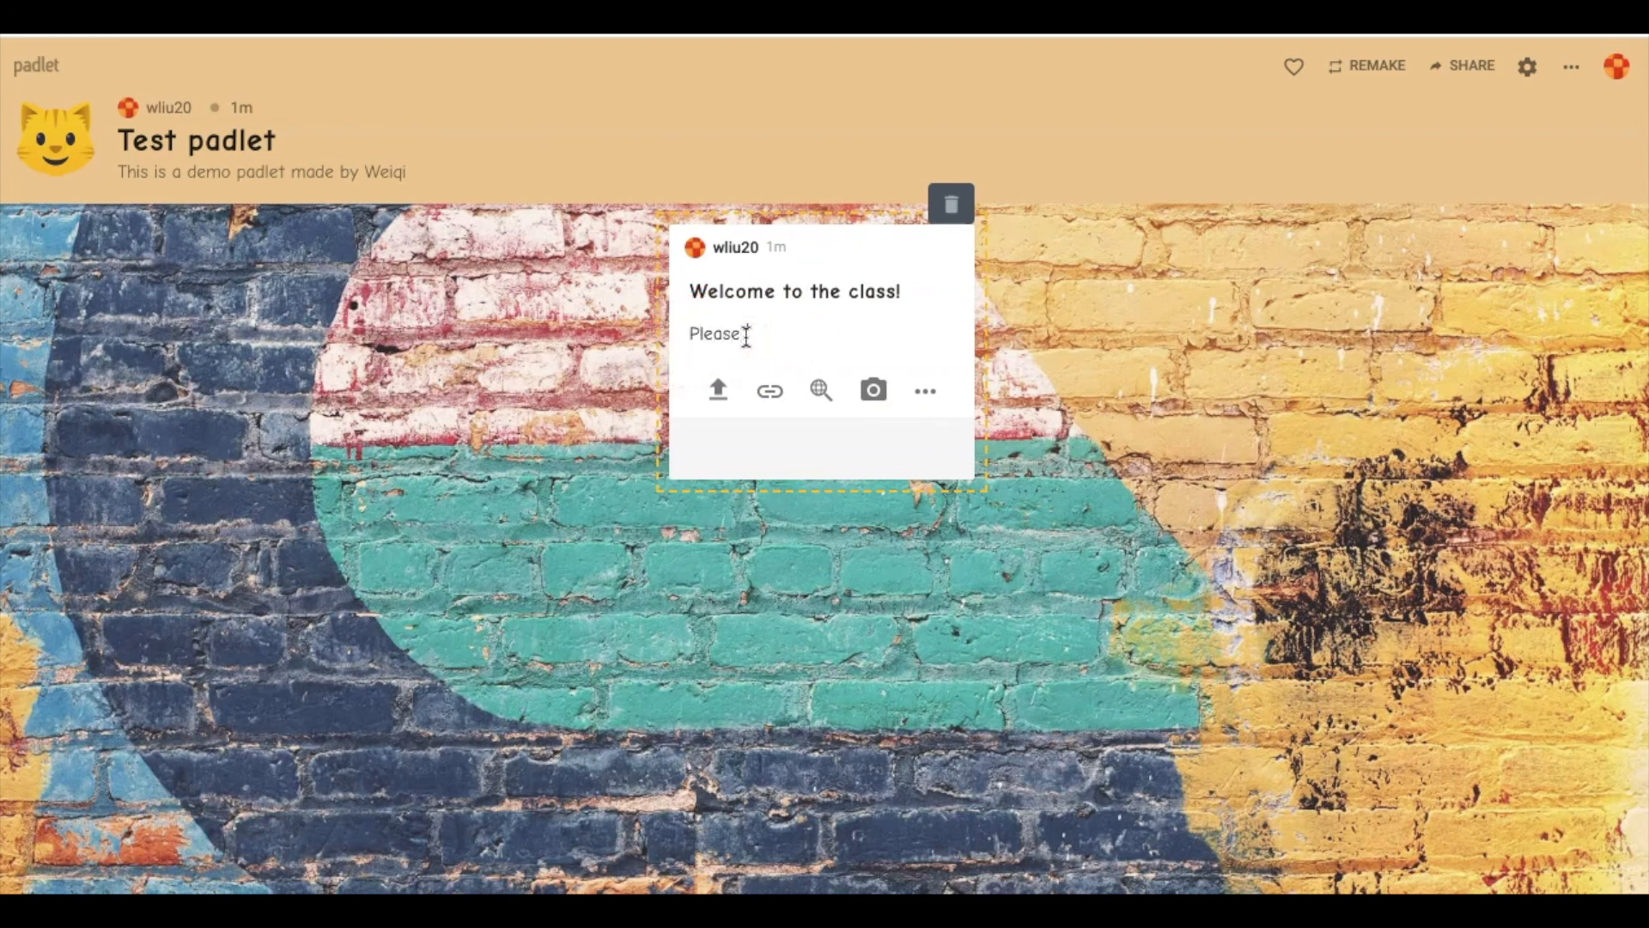
text( Introduce yourselves1)
click(987, 285)
key(BackSpace)
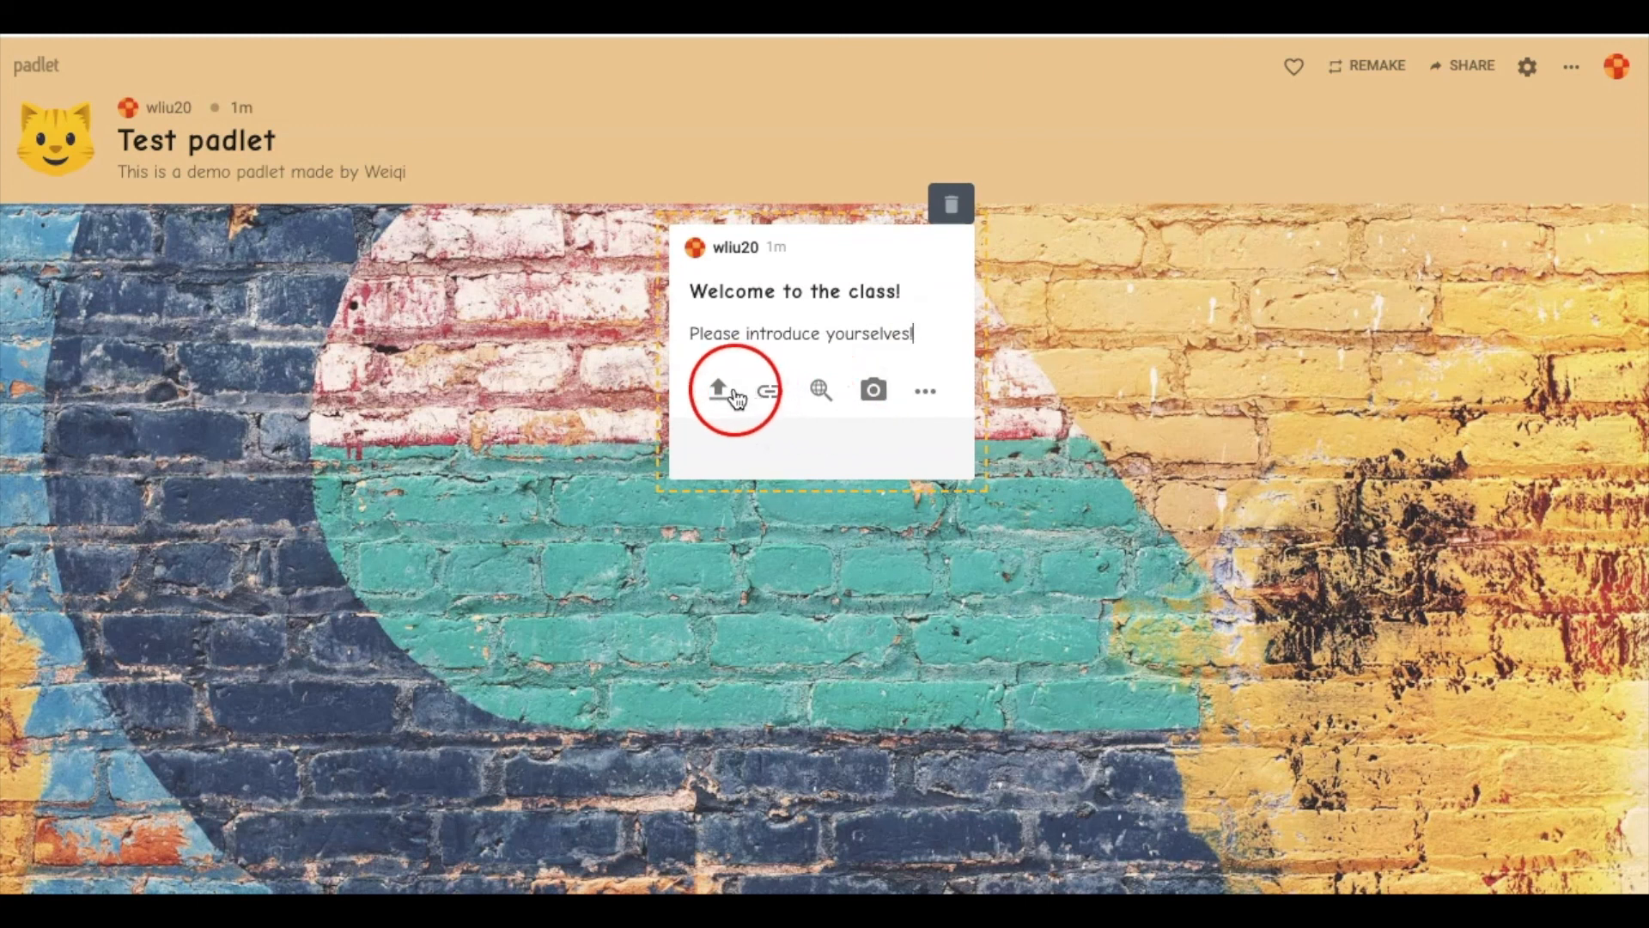
click(718, 391)
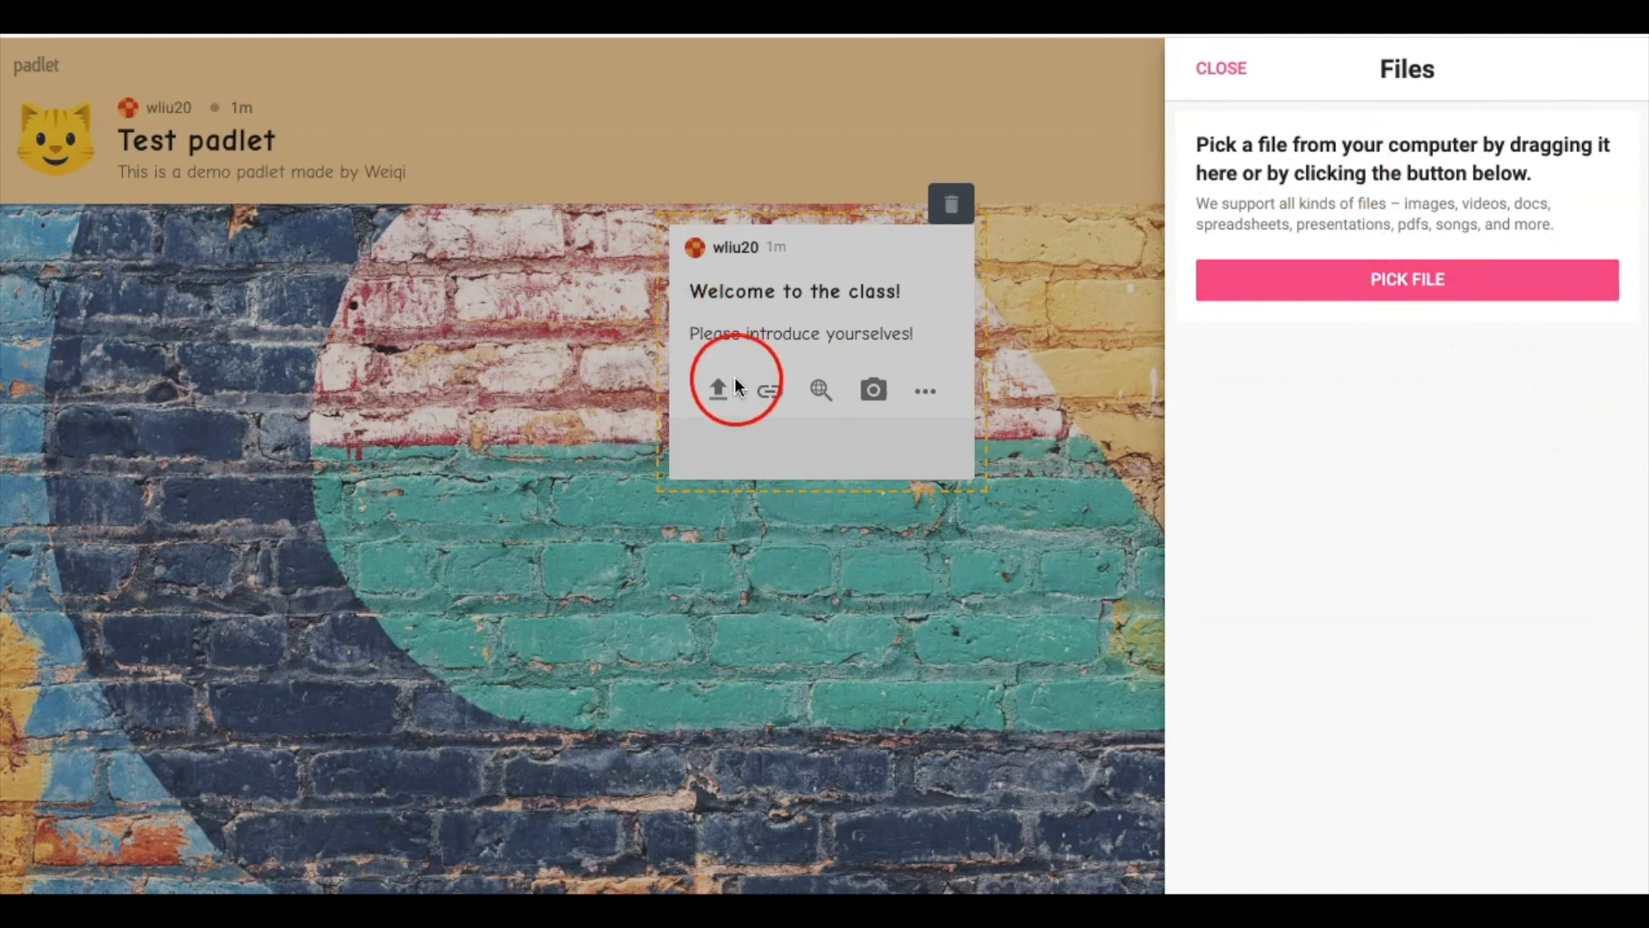
click(1461, 292)
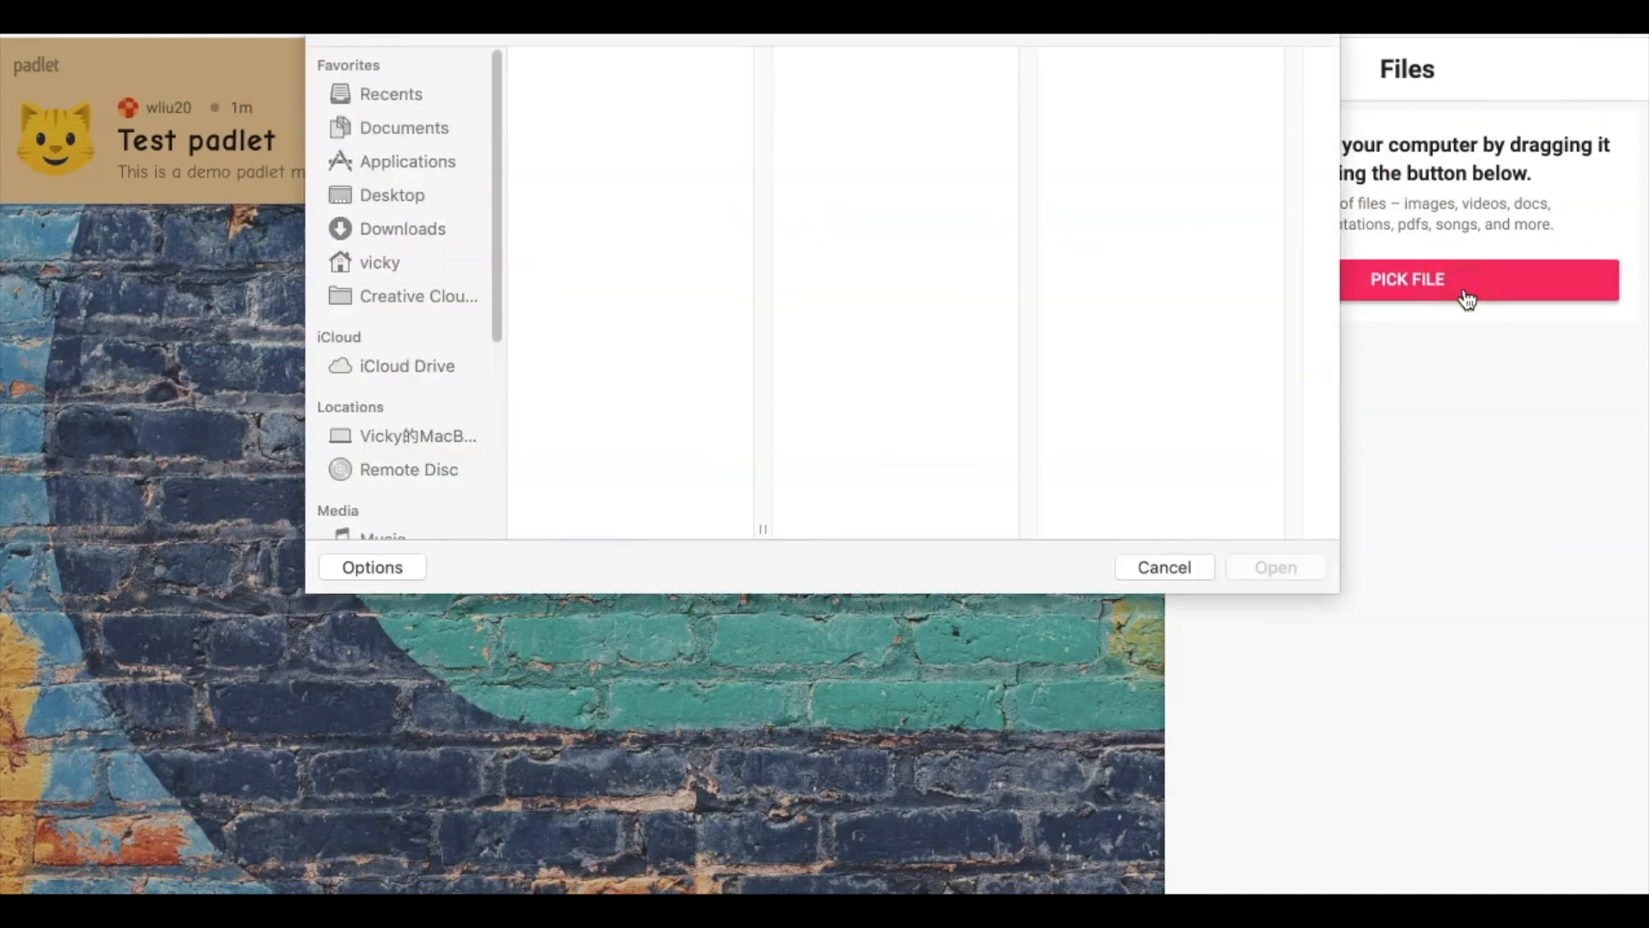
click(1166, 568)
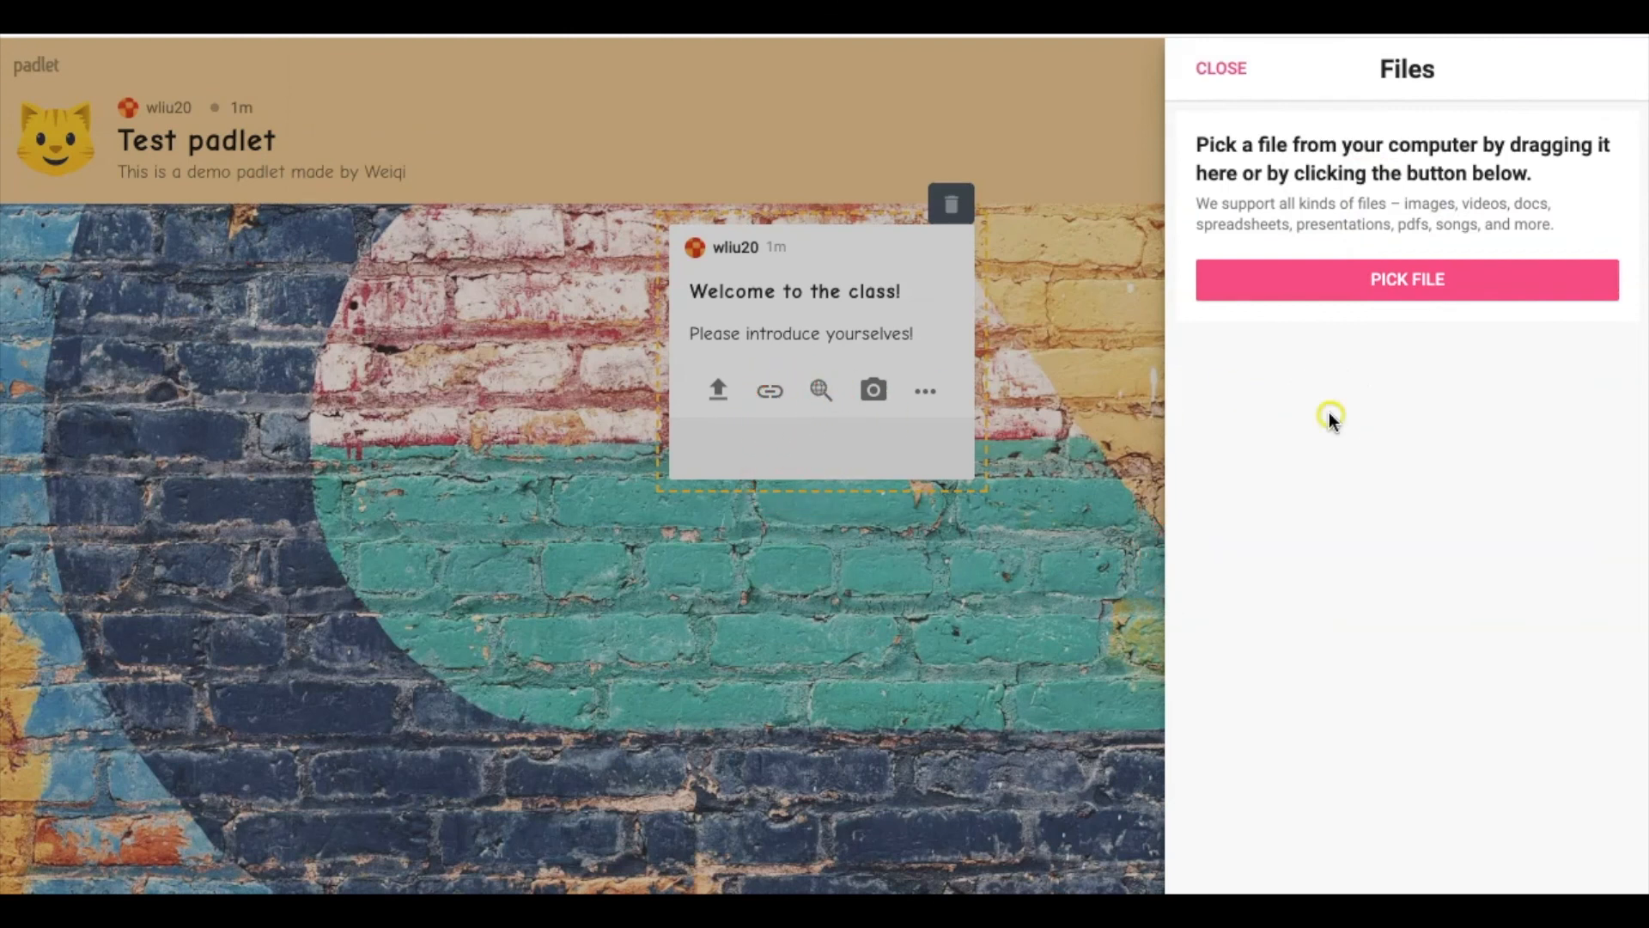
click(1080, 416)
click(1237, 73)
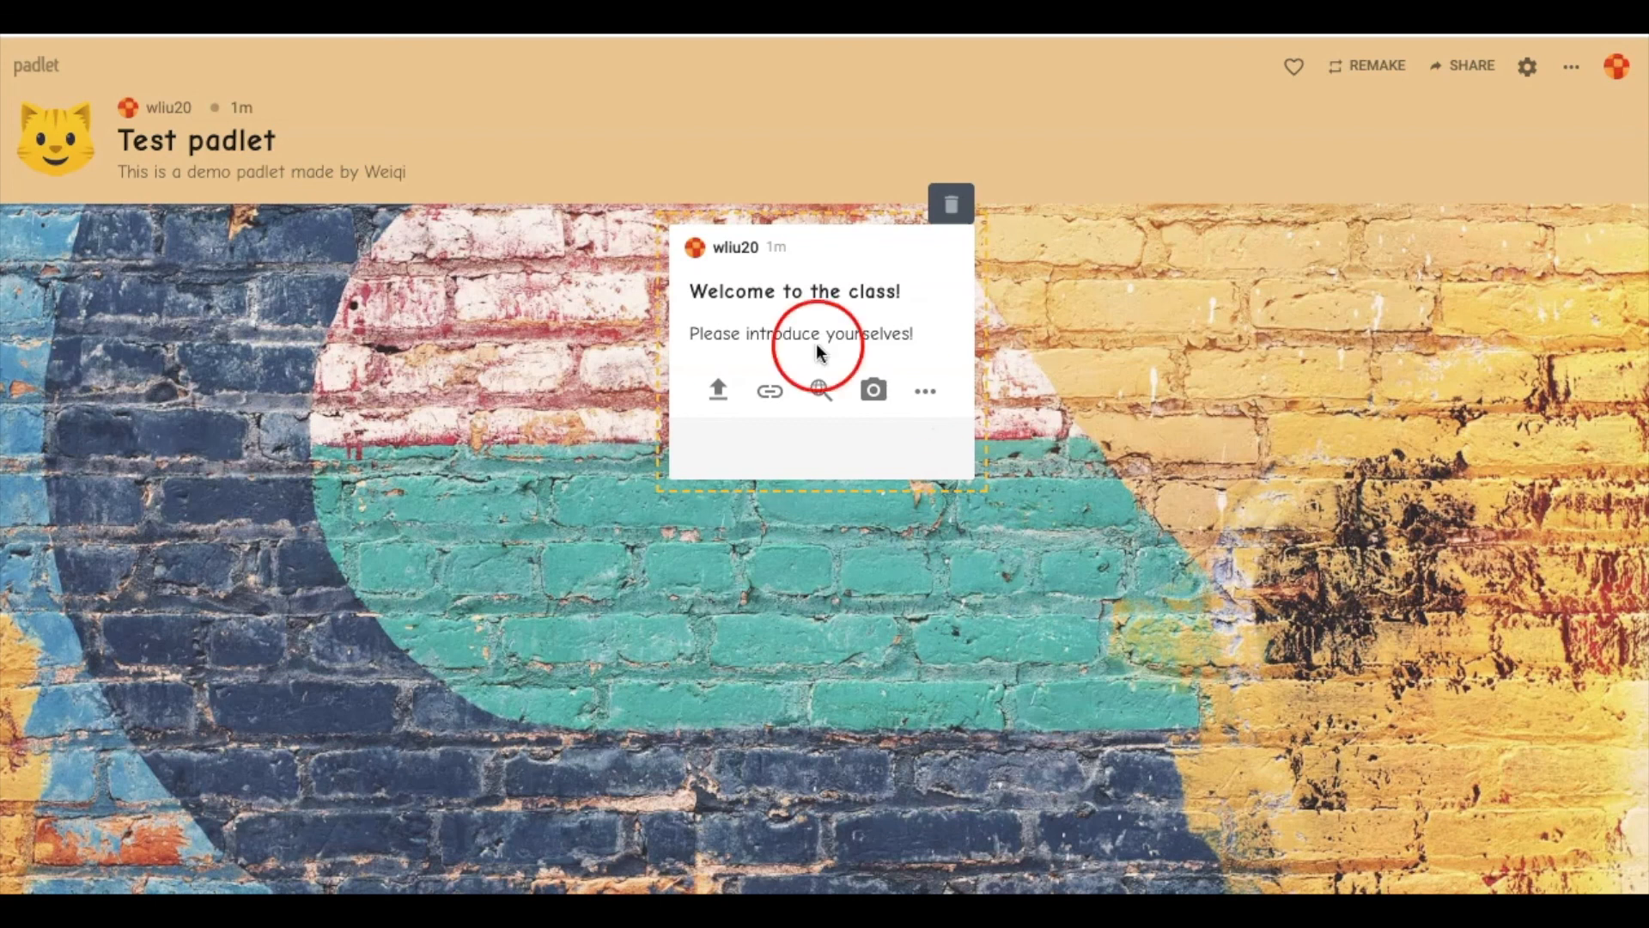
Start adding a link to the post and search 'wiki' in Chrome to find Wikipedia's address
click(774, 394)
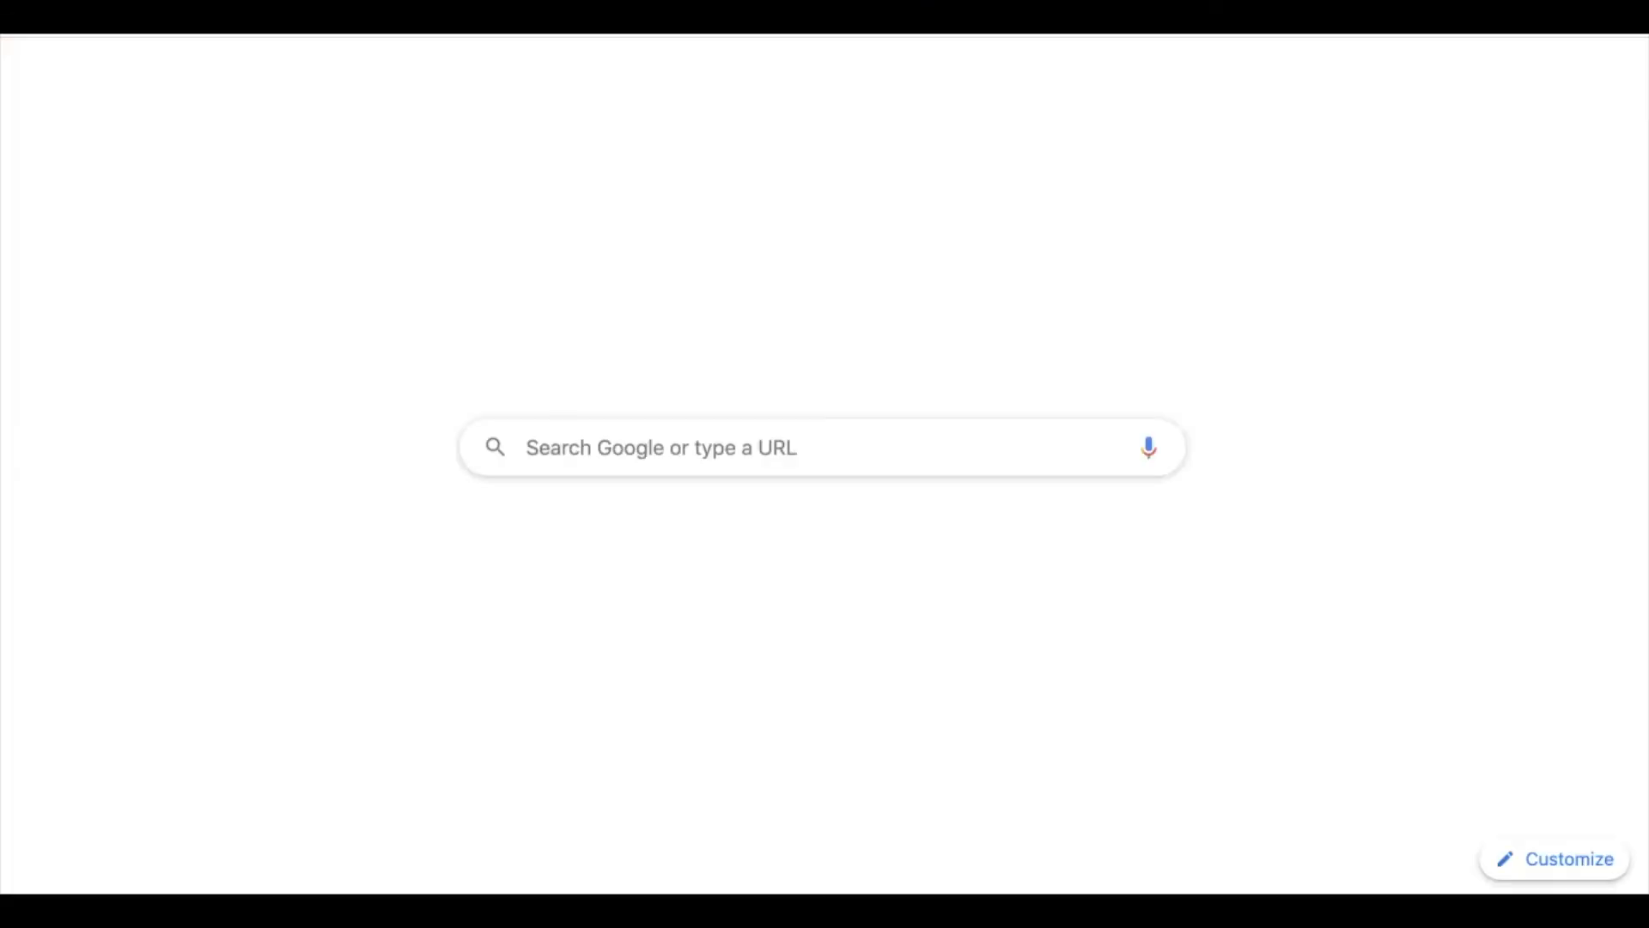
text(wiki)
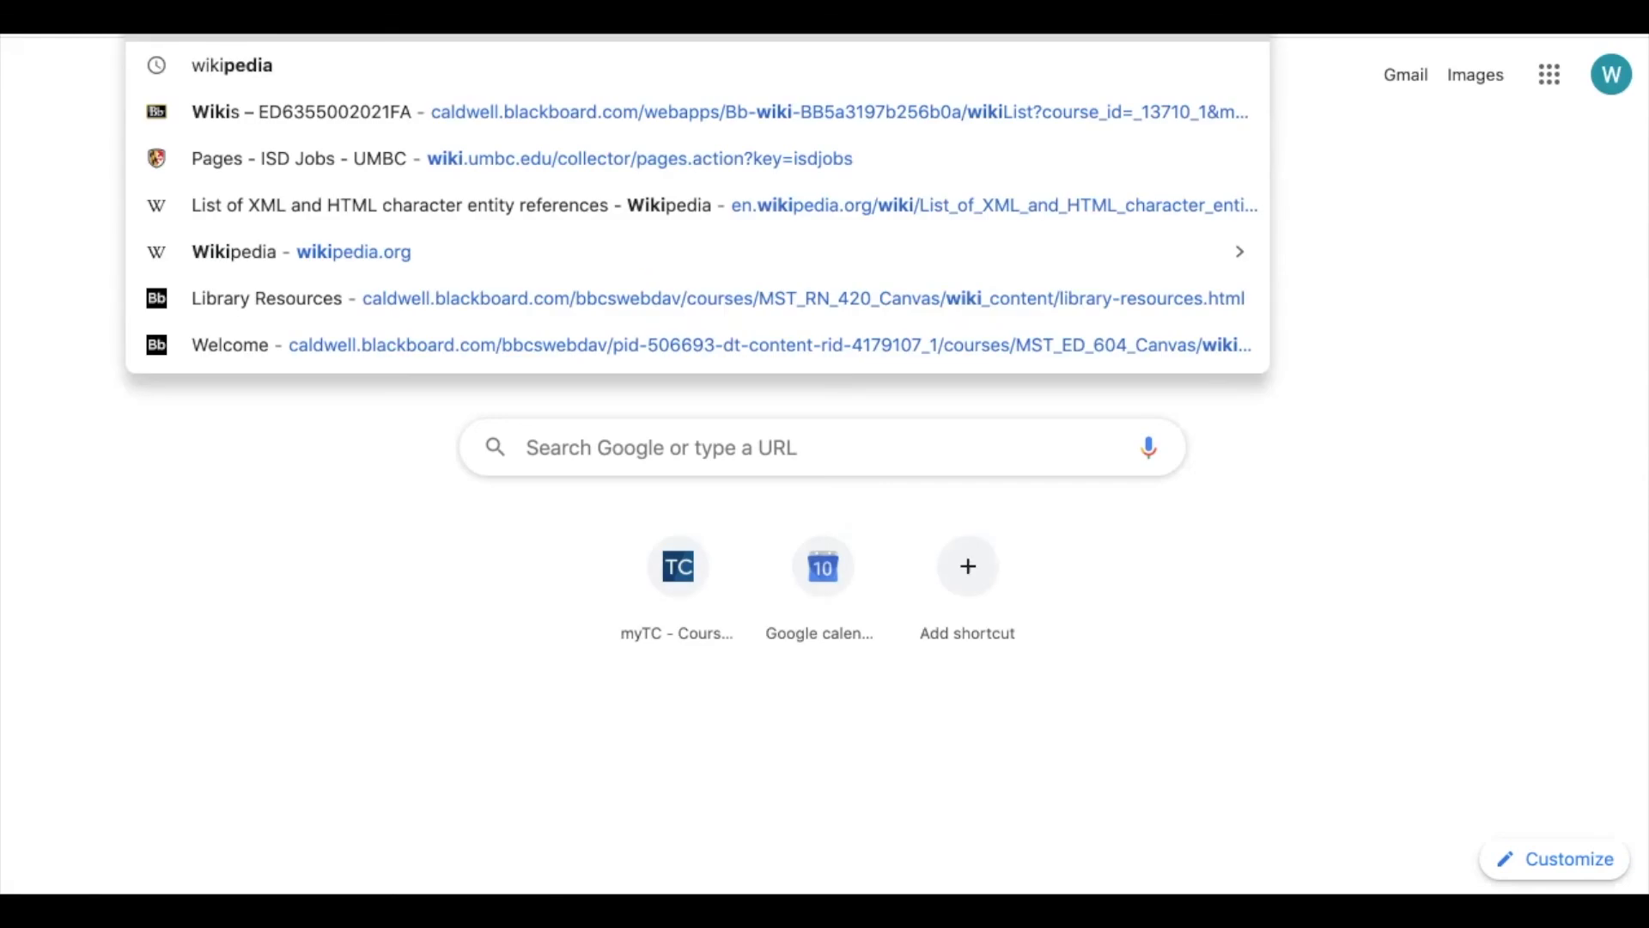
click(286, 66)
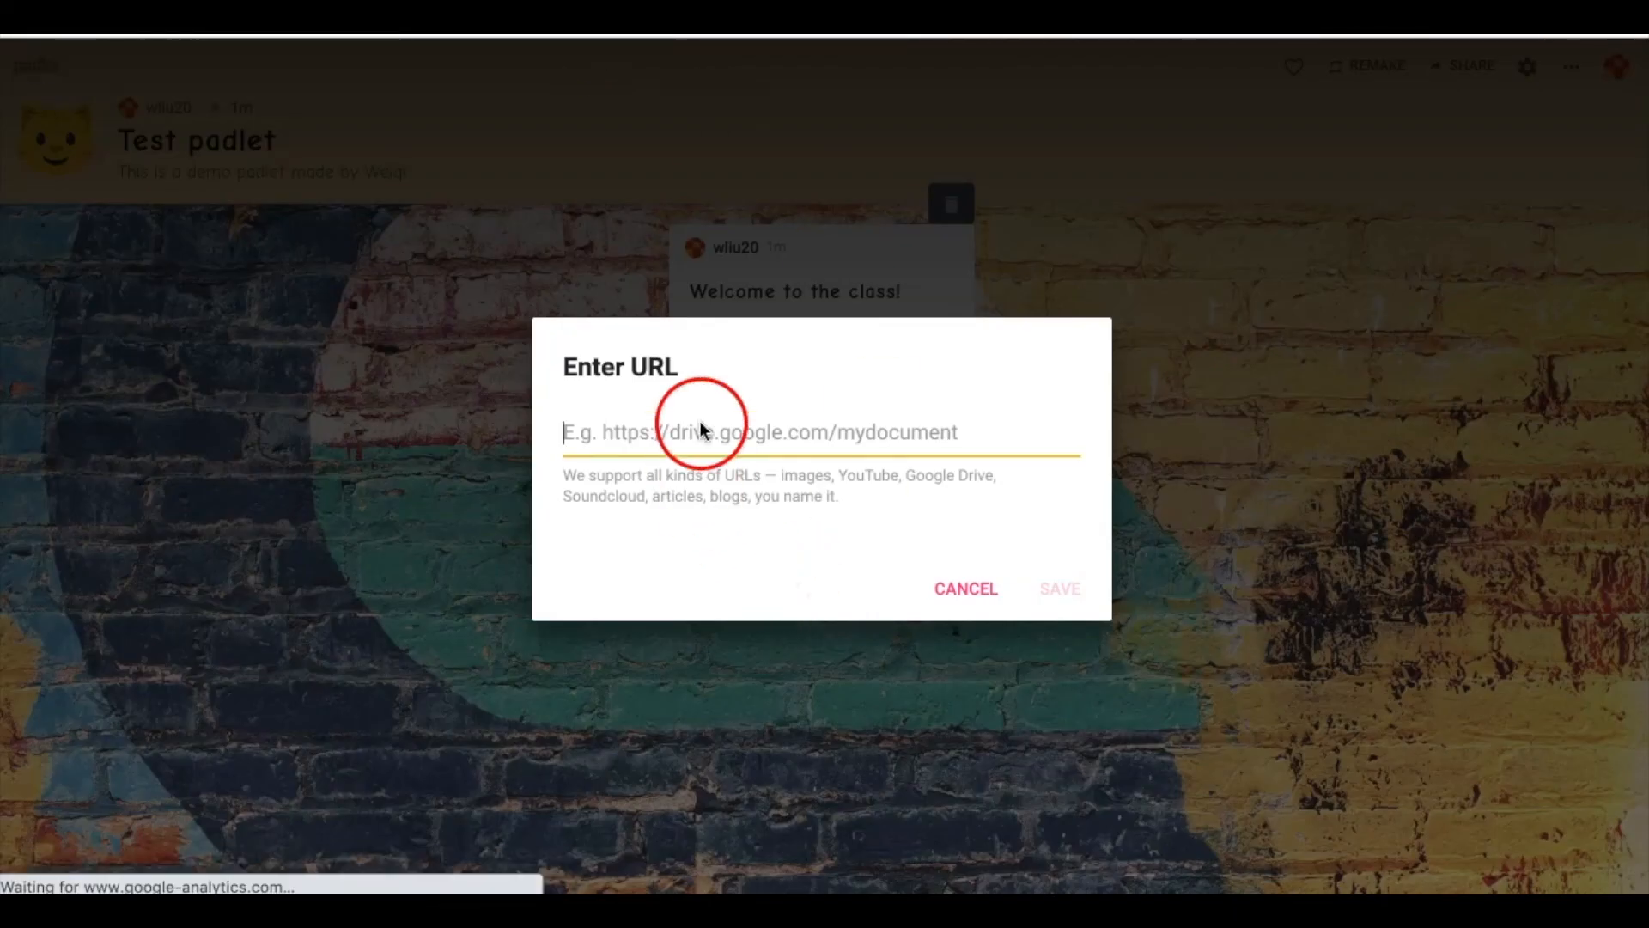
Paste and save the Wikipedia URL as the post's link, then delete that attachment
right_click(698, 431)
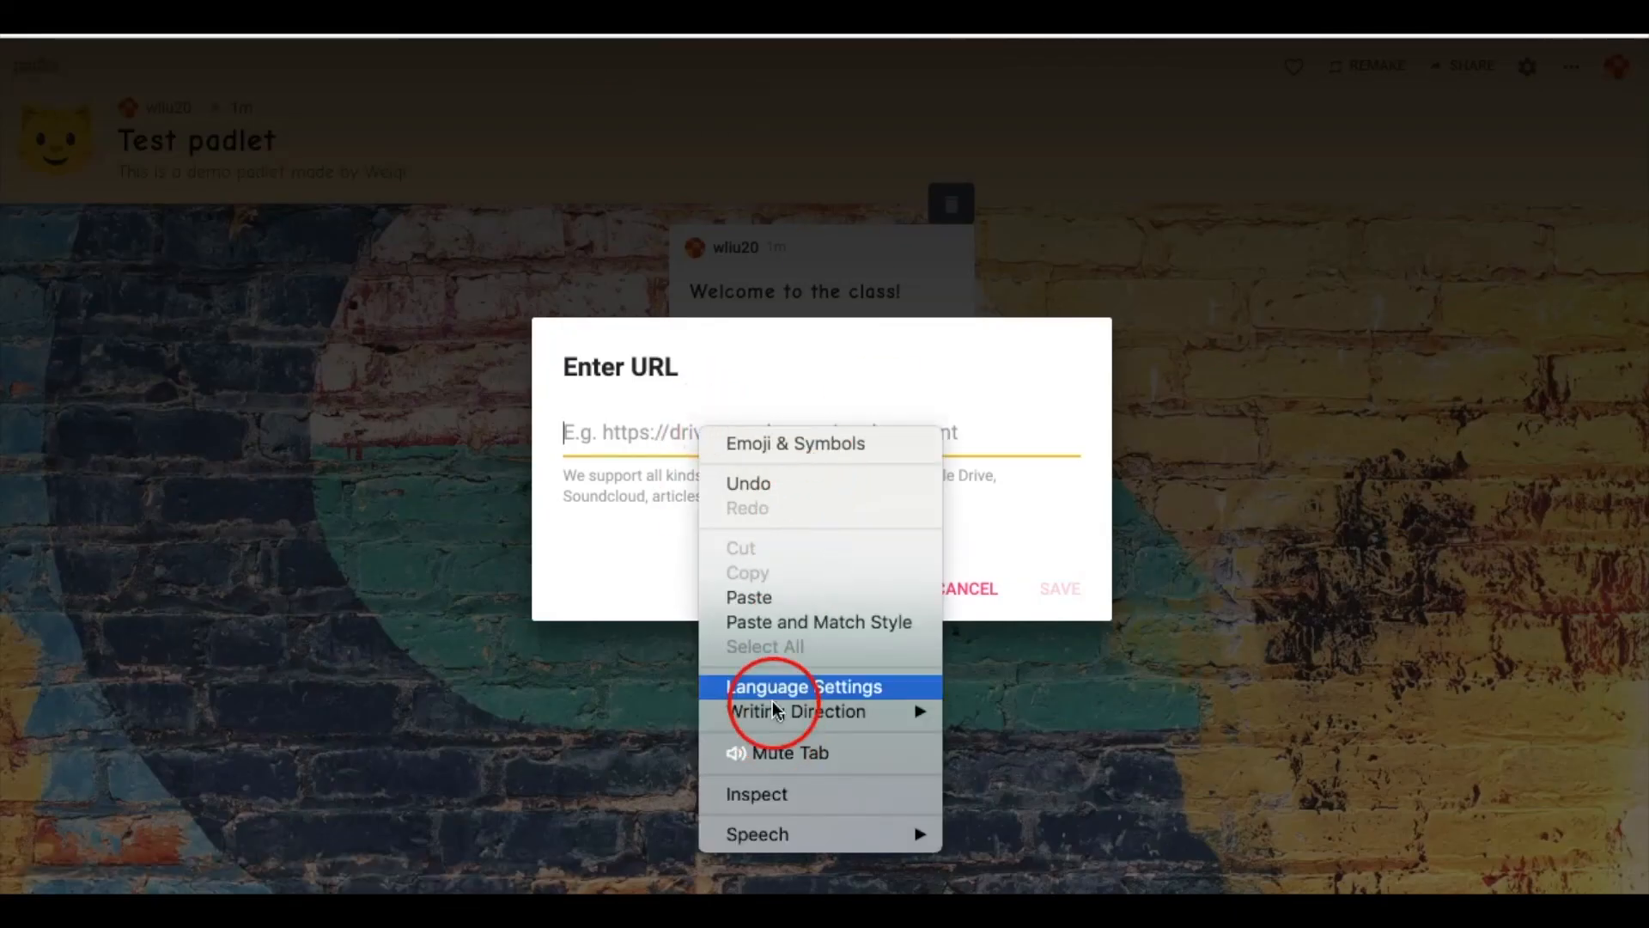
click(794, 592)
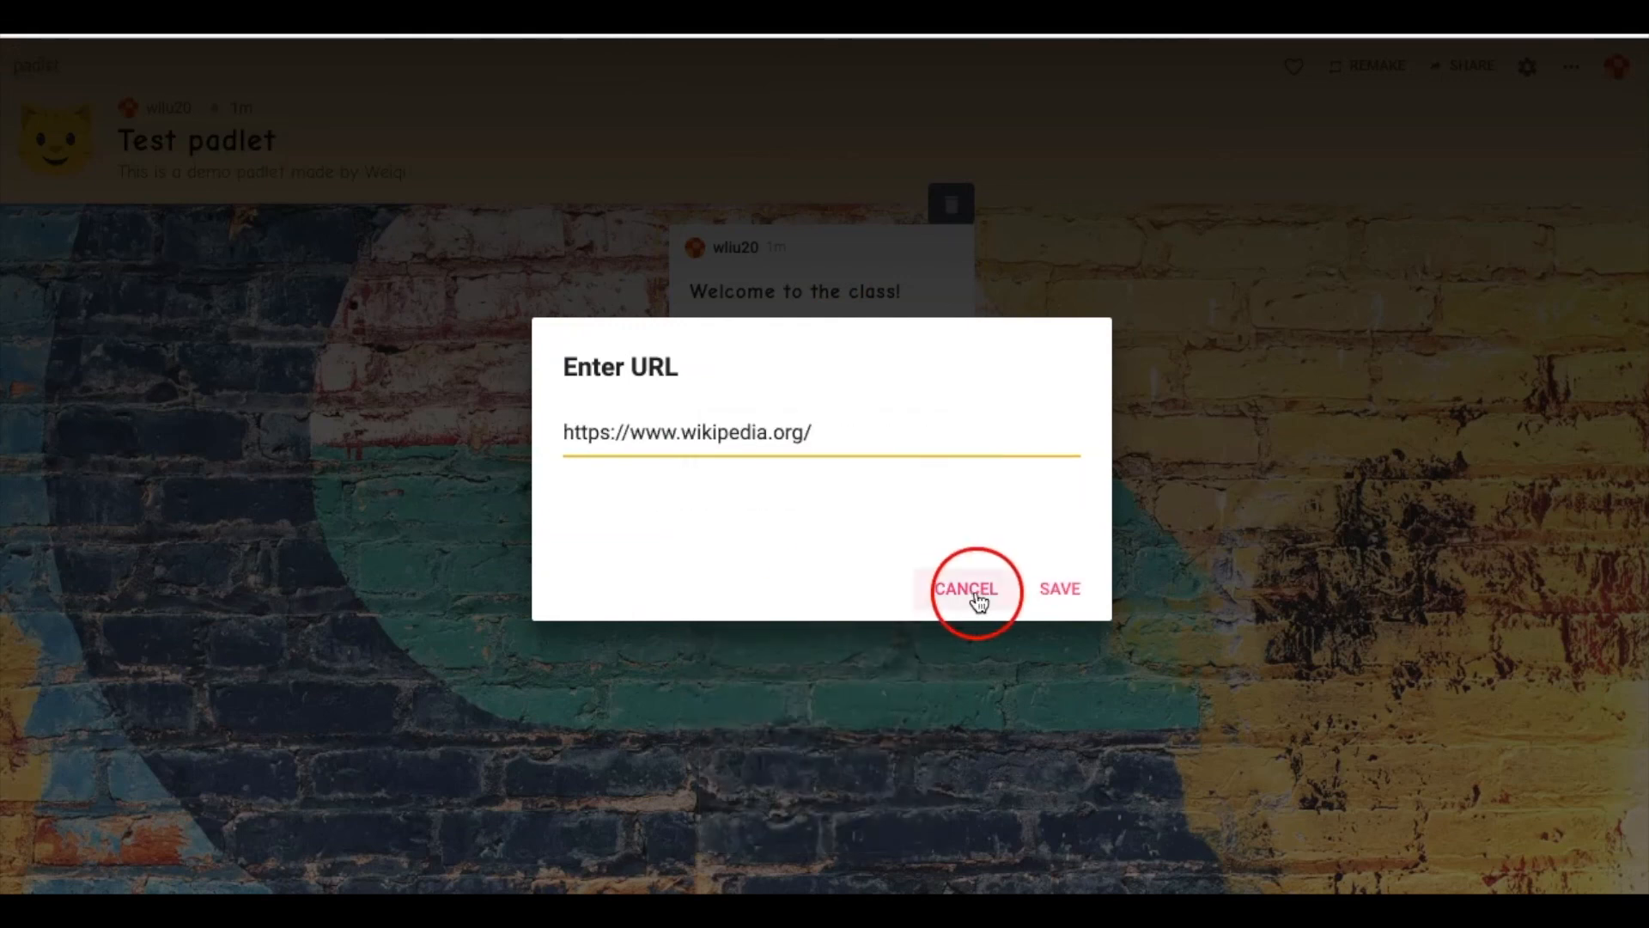
click(1074, 591)
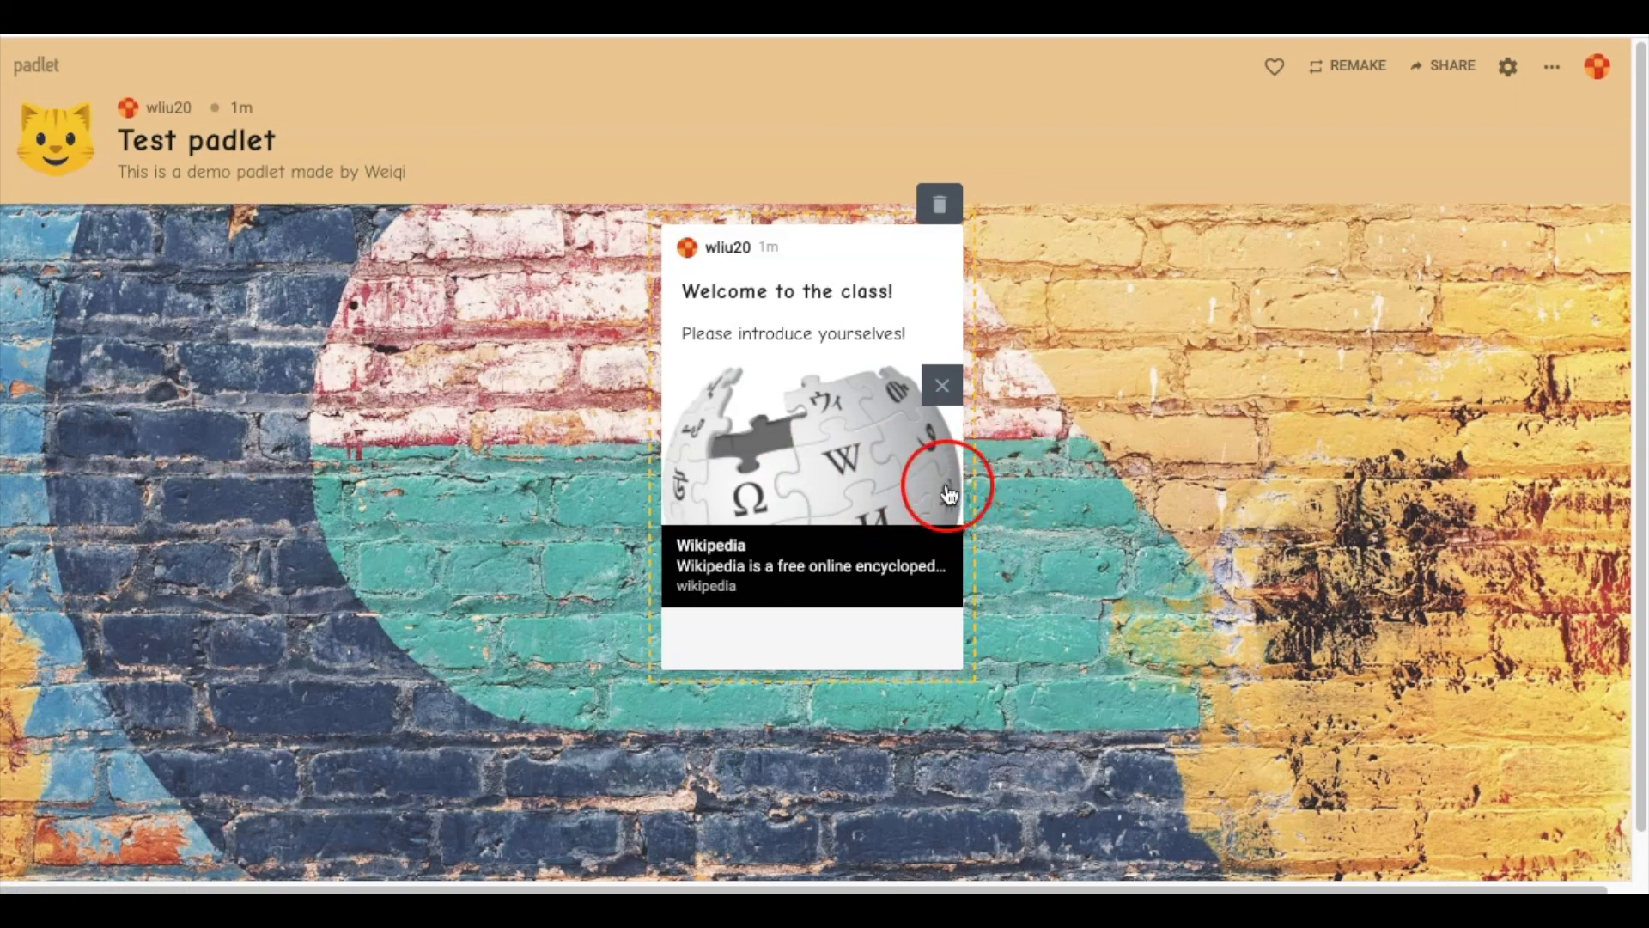
click(942, 385)
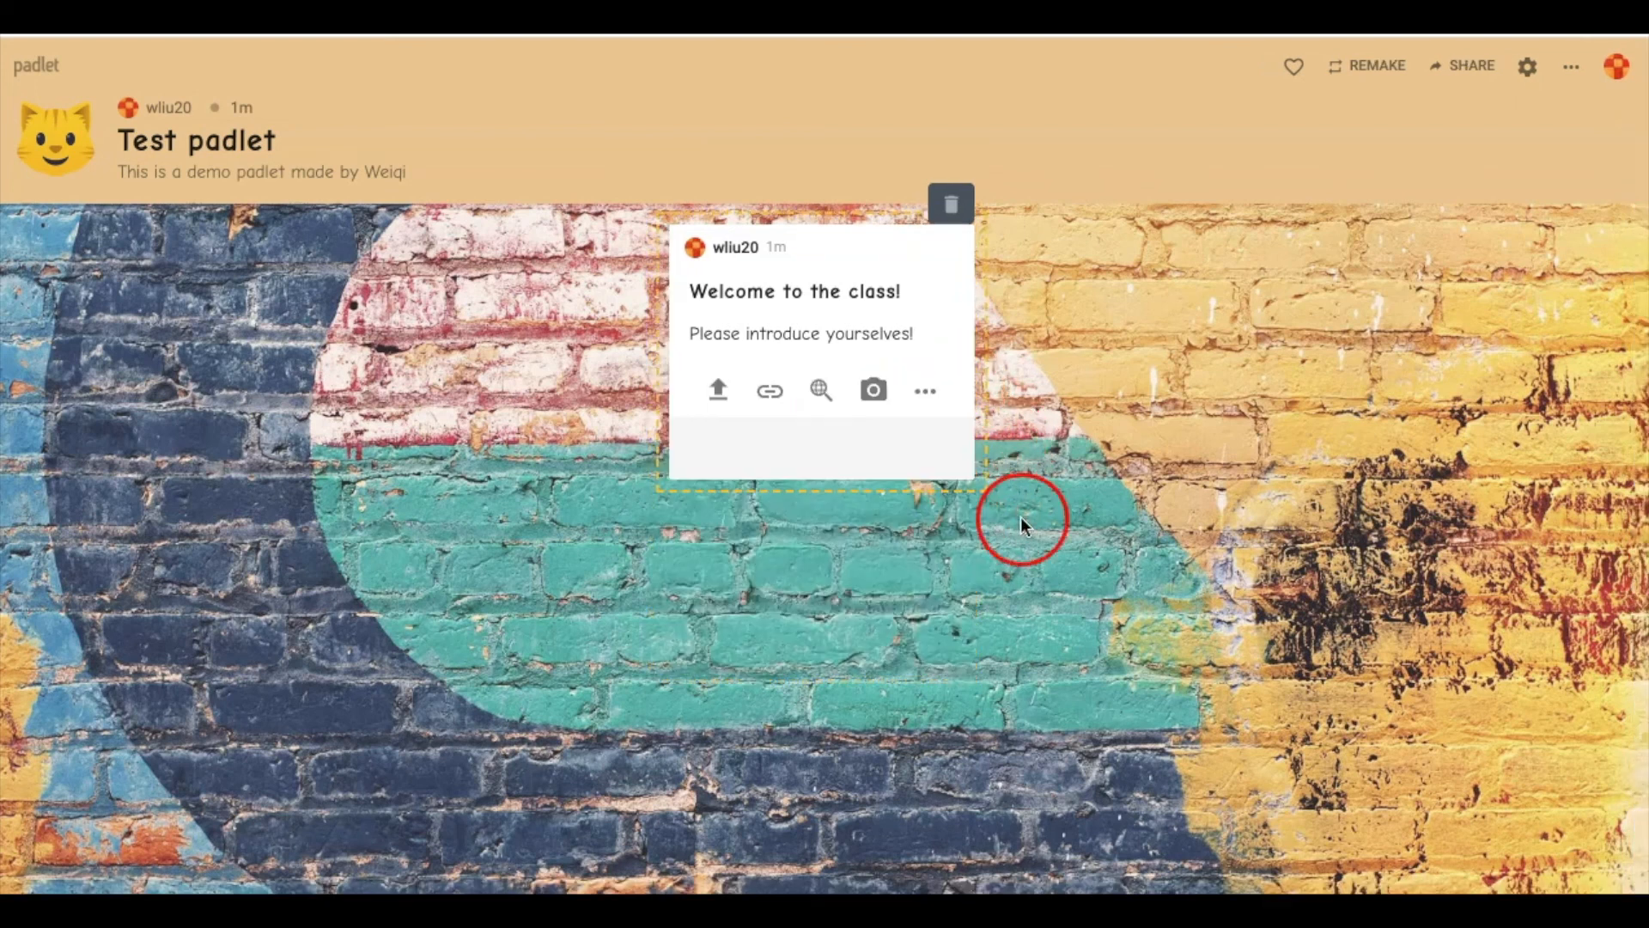
Search 'kitten', browse image, video, audio and web results, then attach the 'Welcome to My Class' video
click(824, 406)
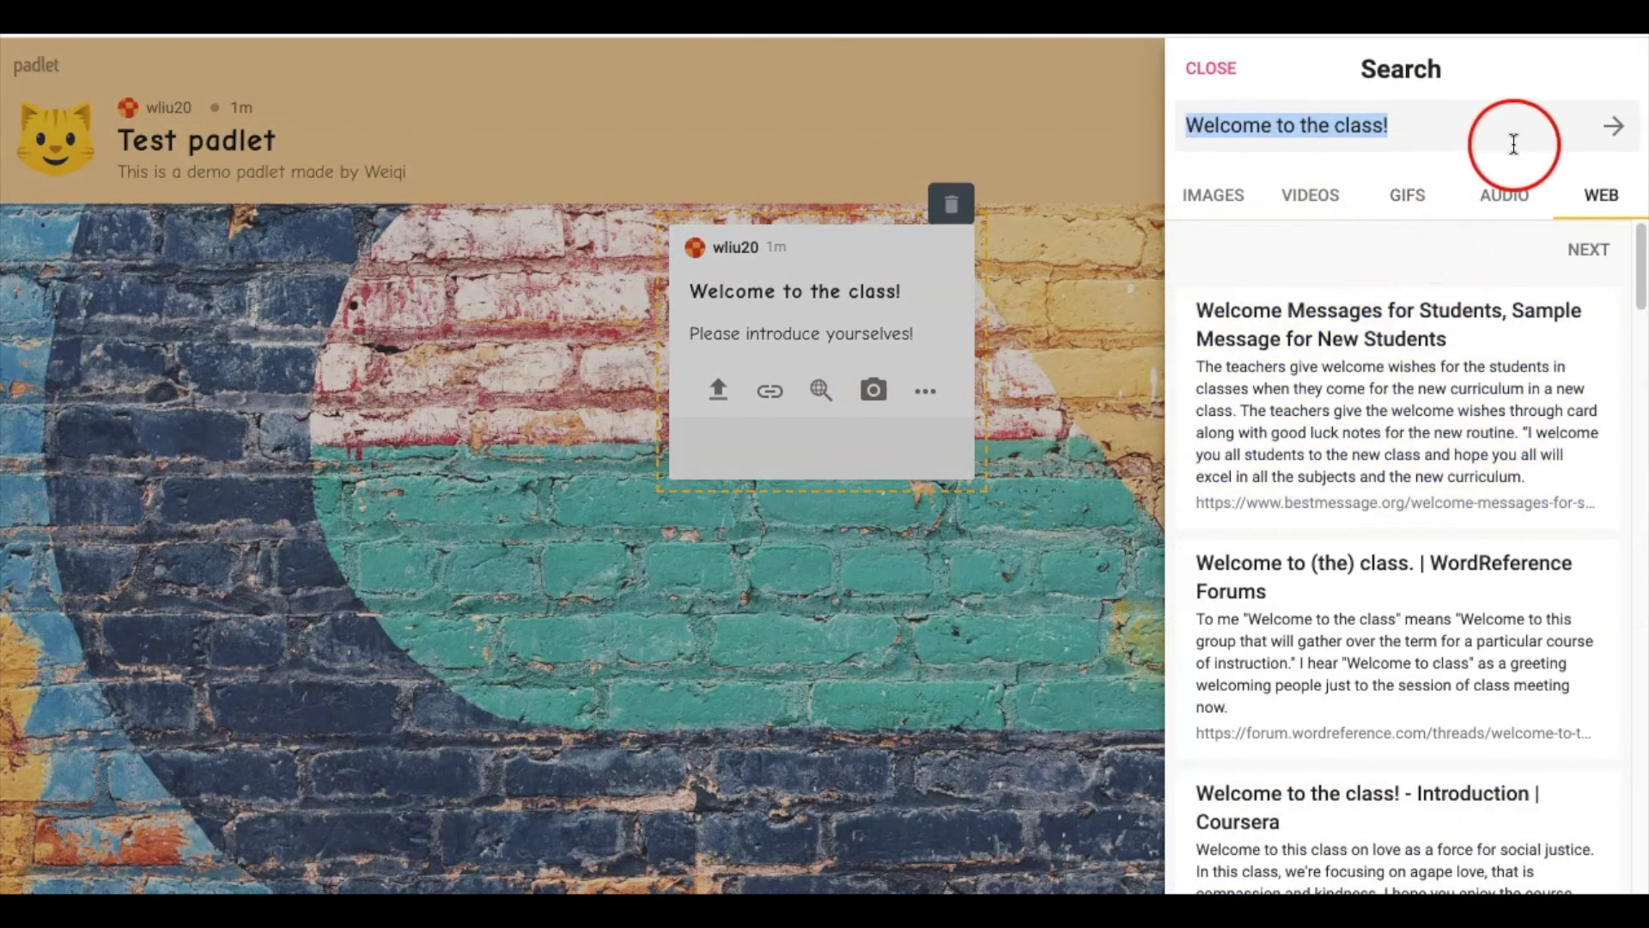
key(BackSpace)
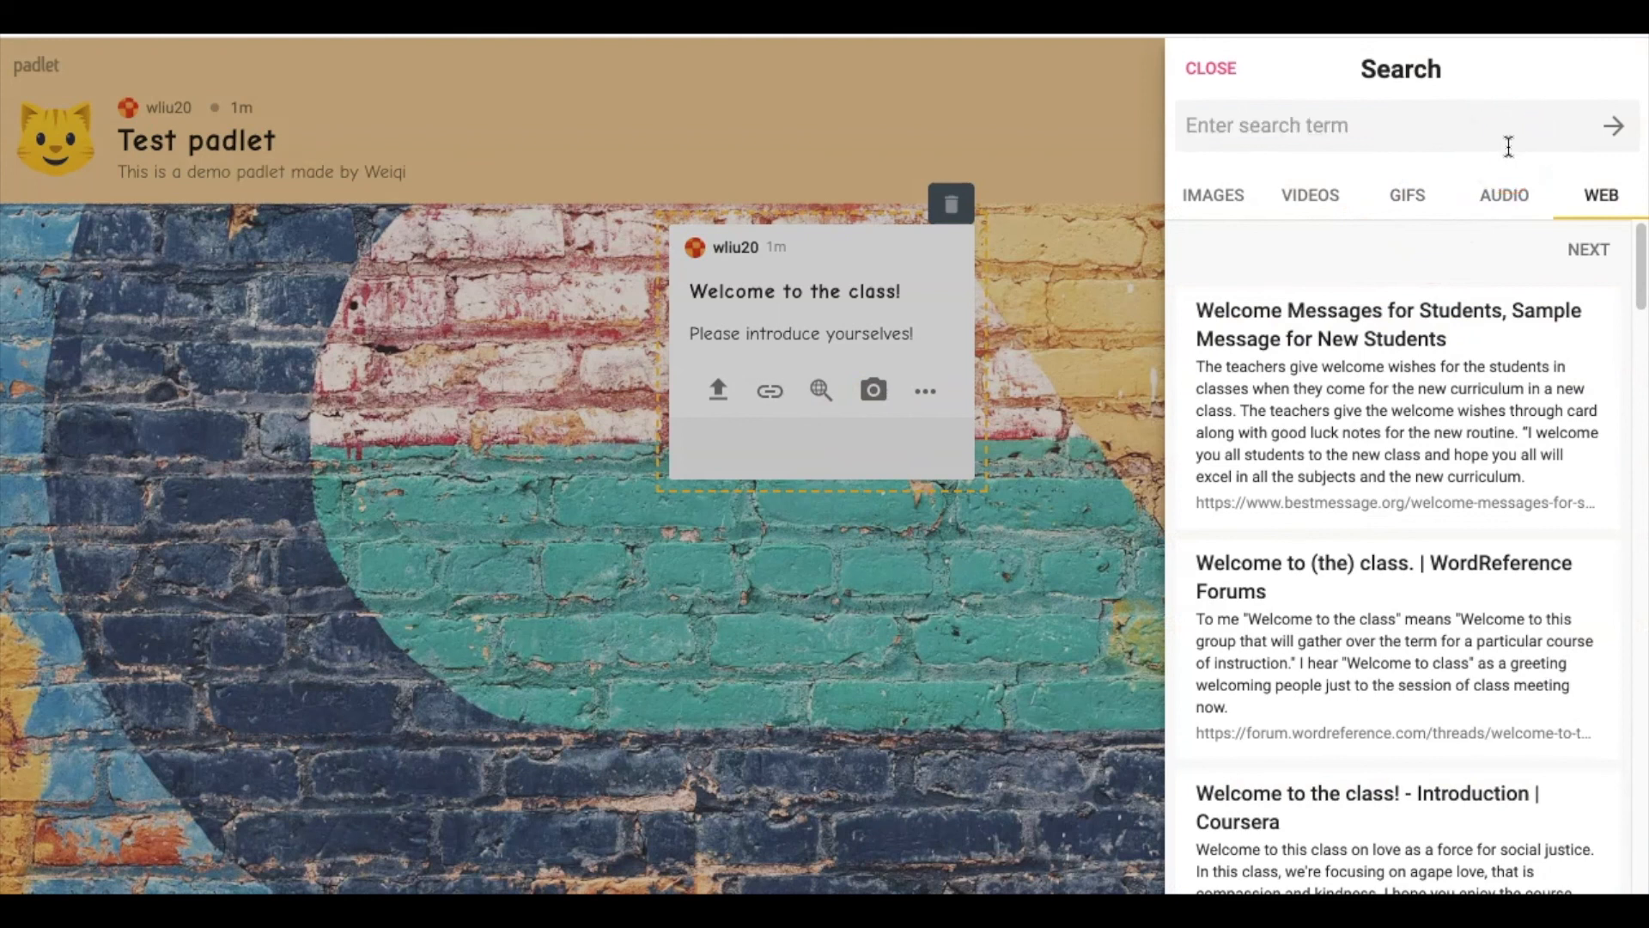
text(kitten)
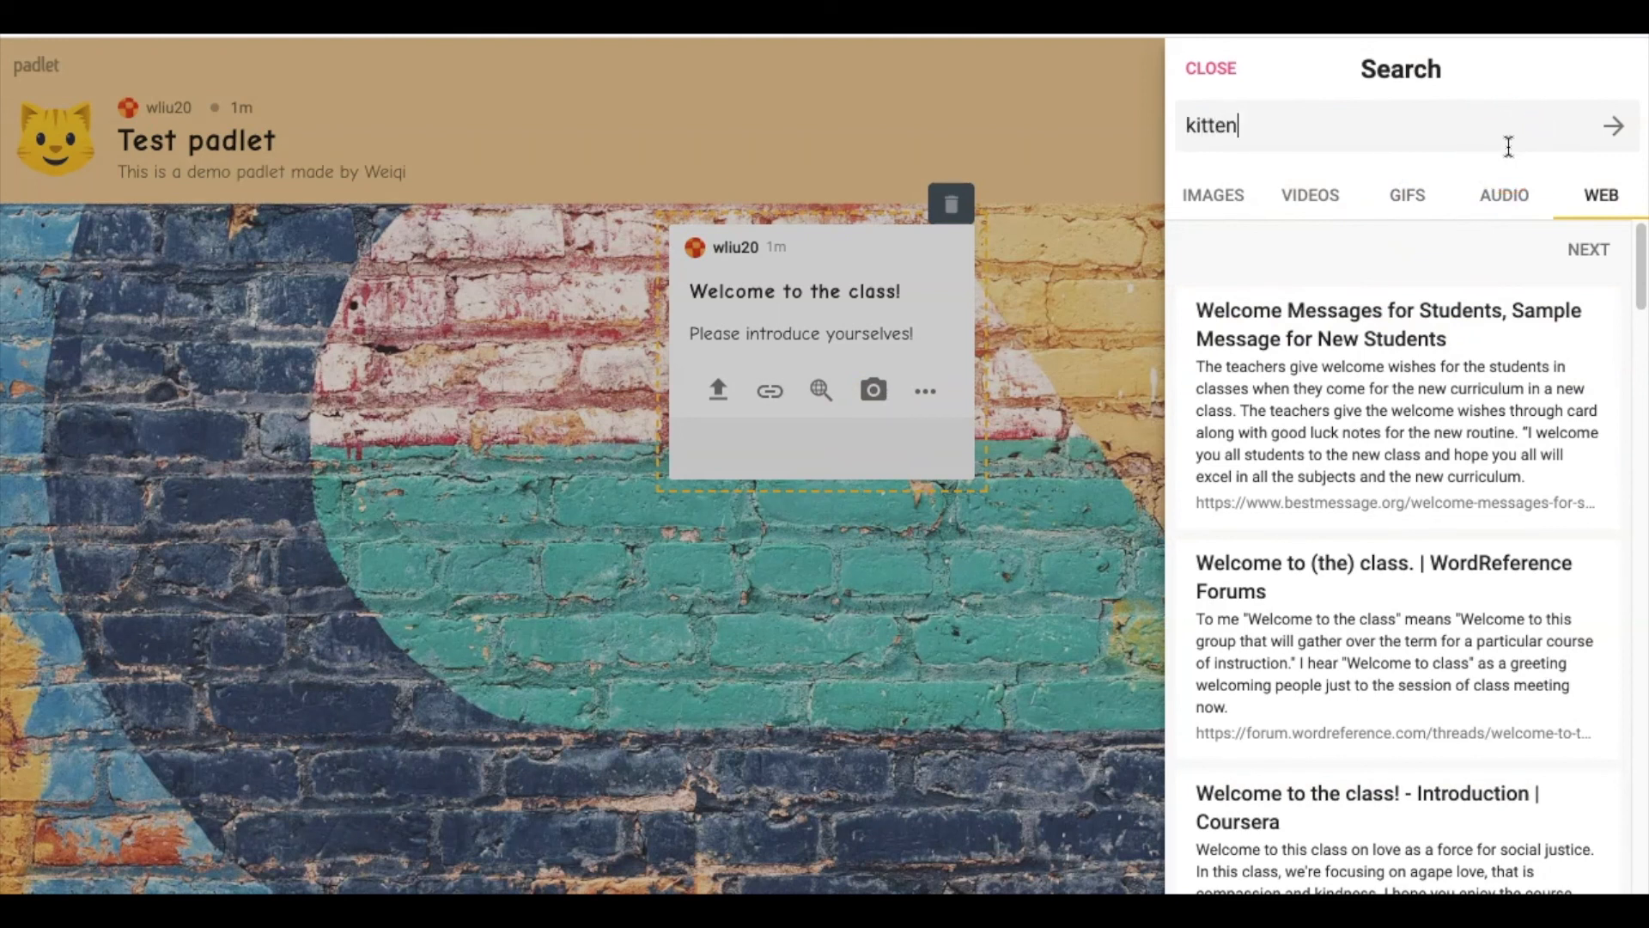
click(1210, 206)
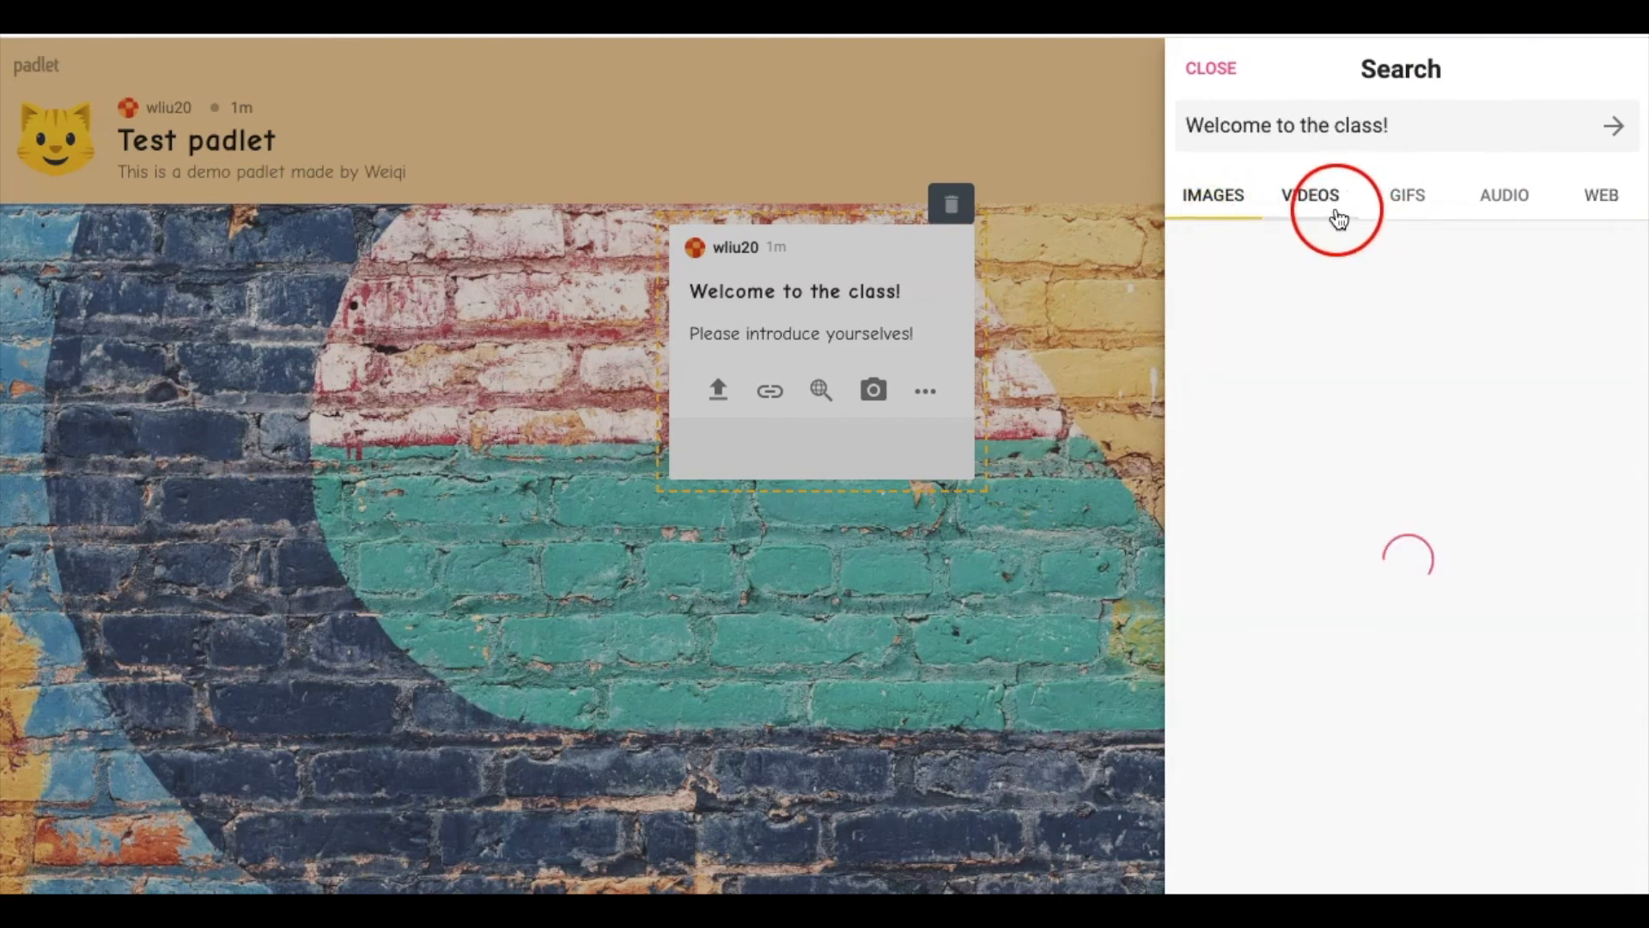
click(1323, 207)
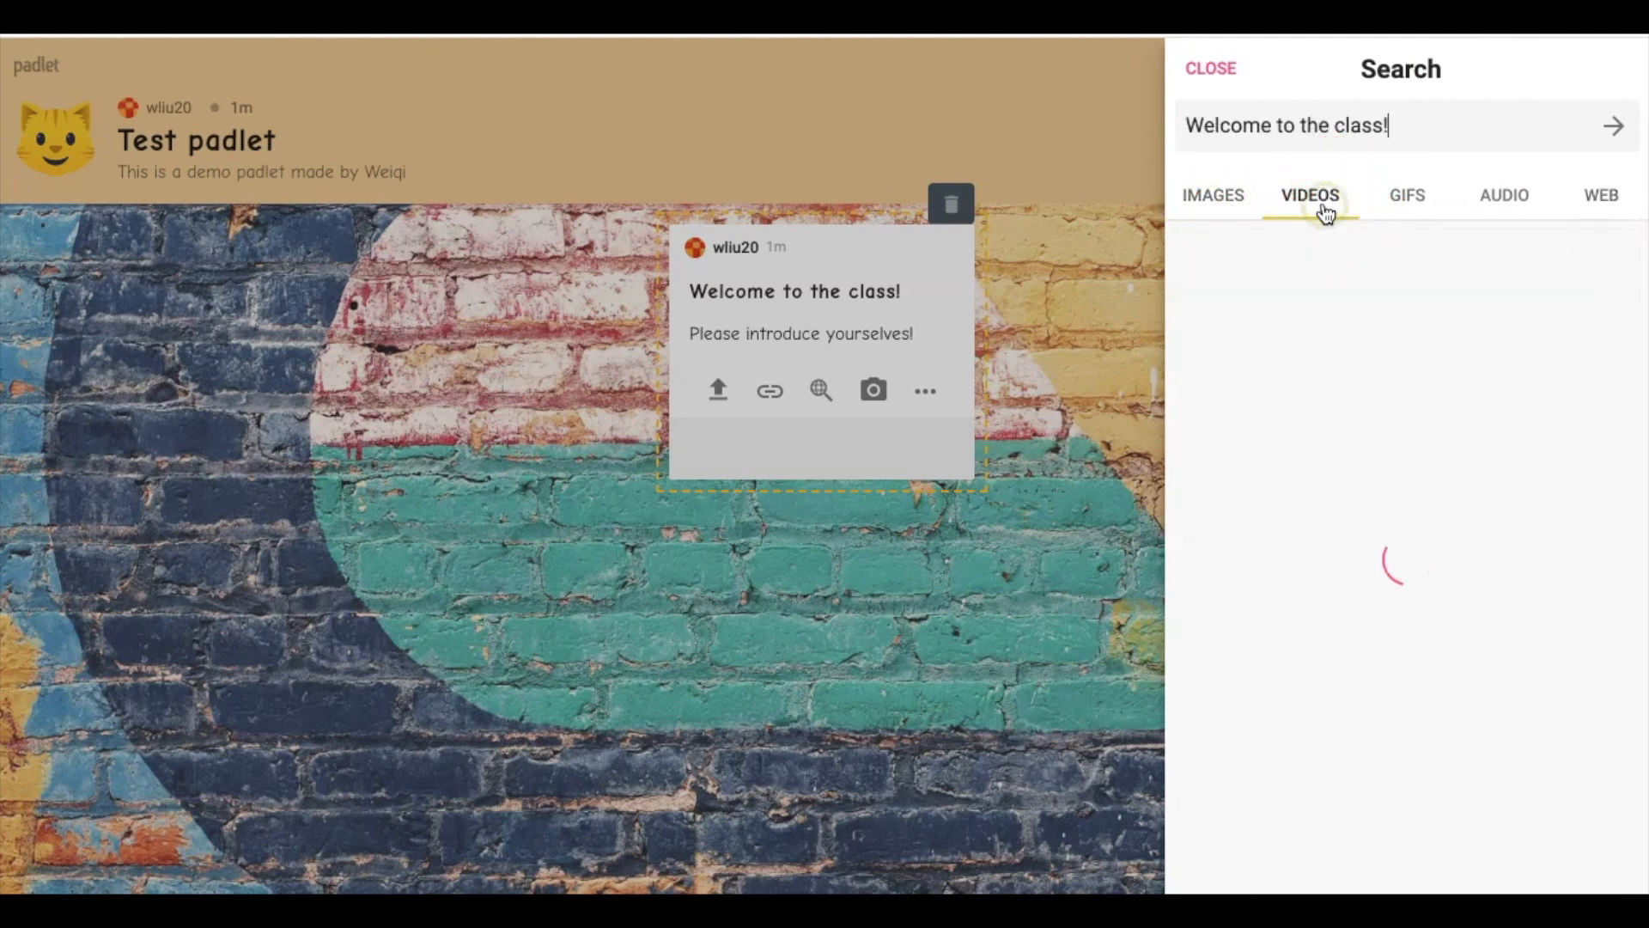
click(1529, 202)
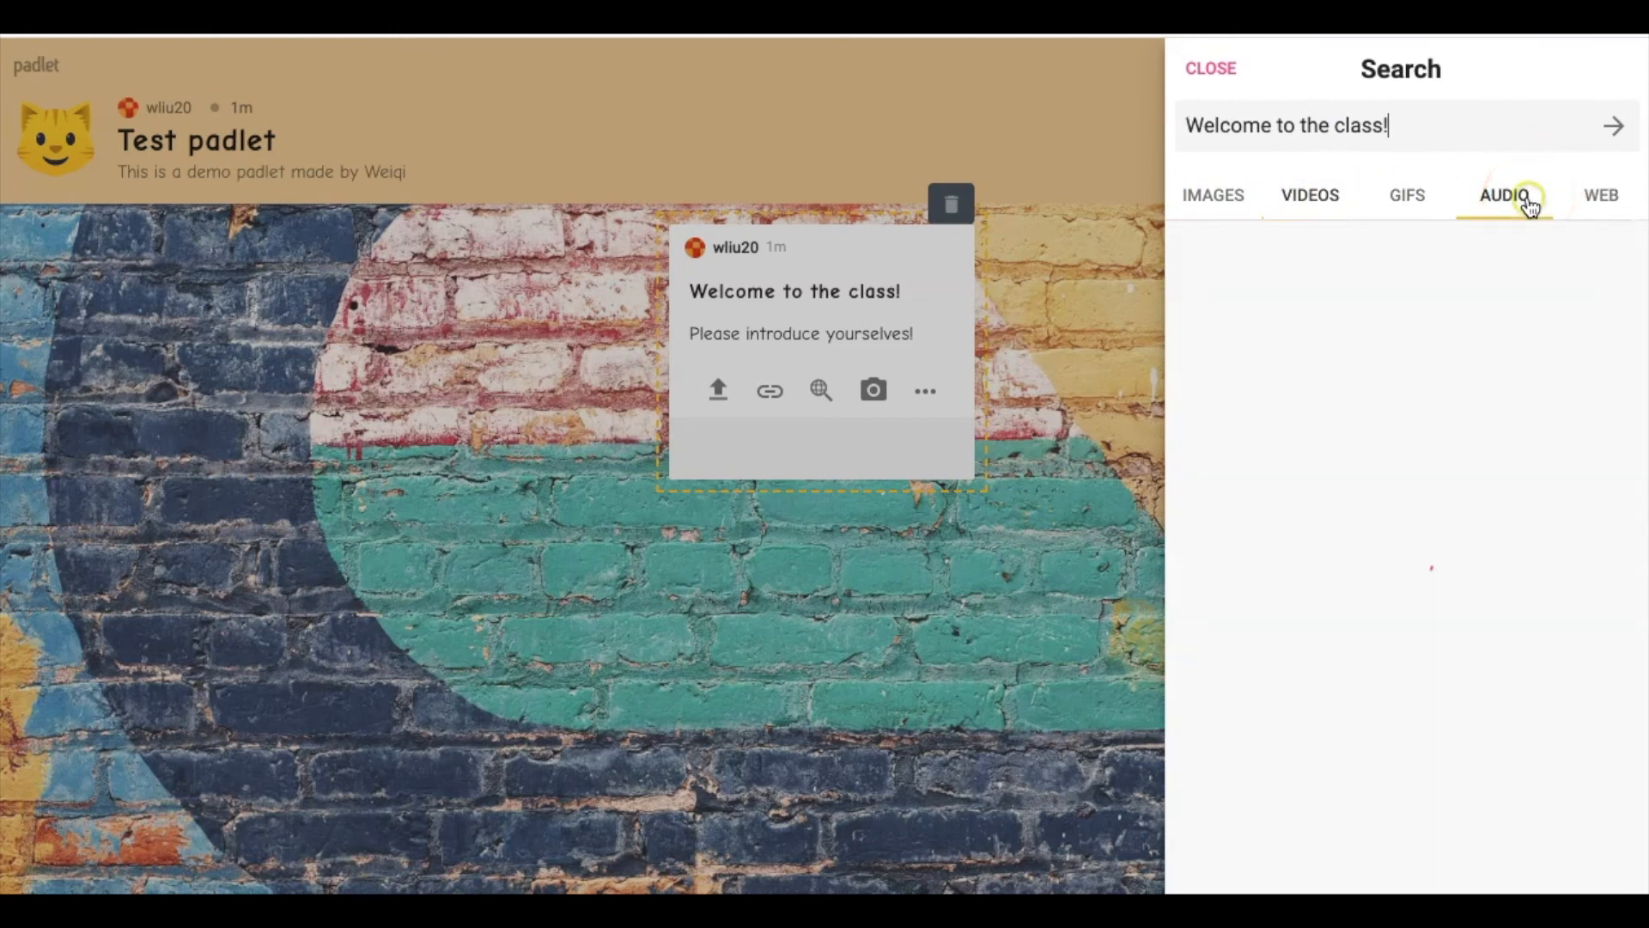
click(1591, 205)
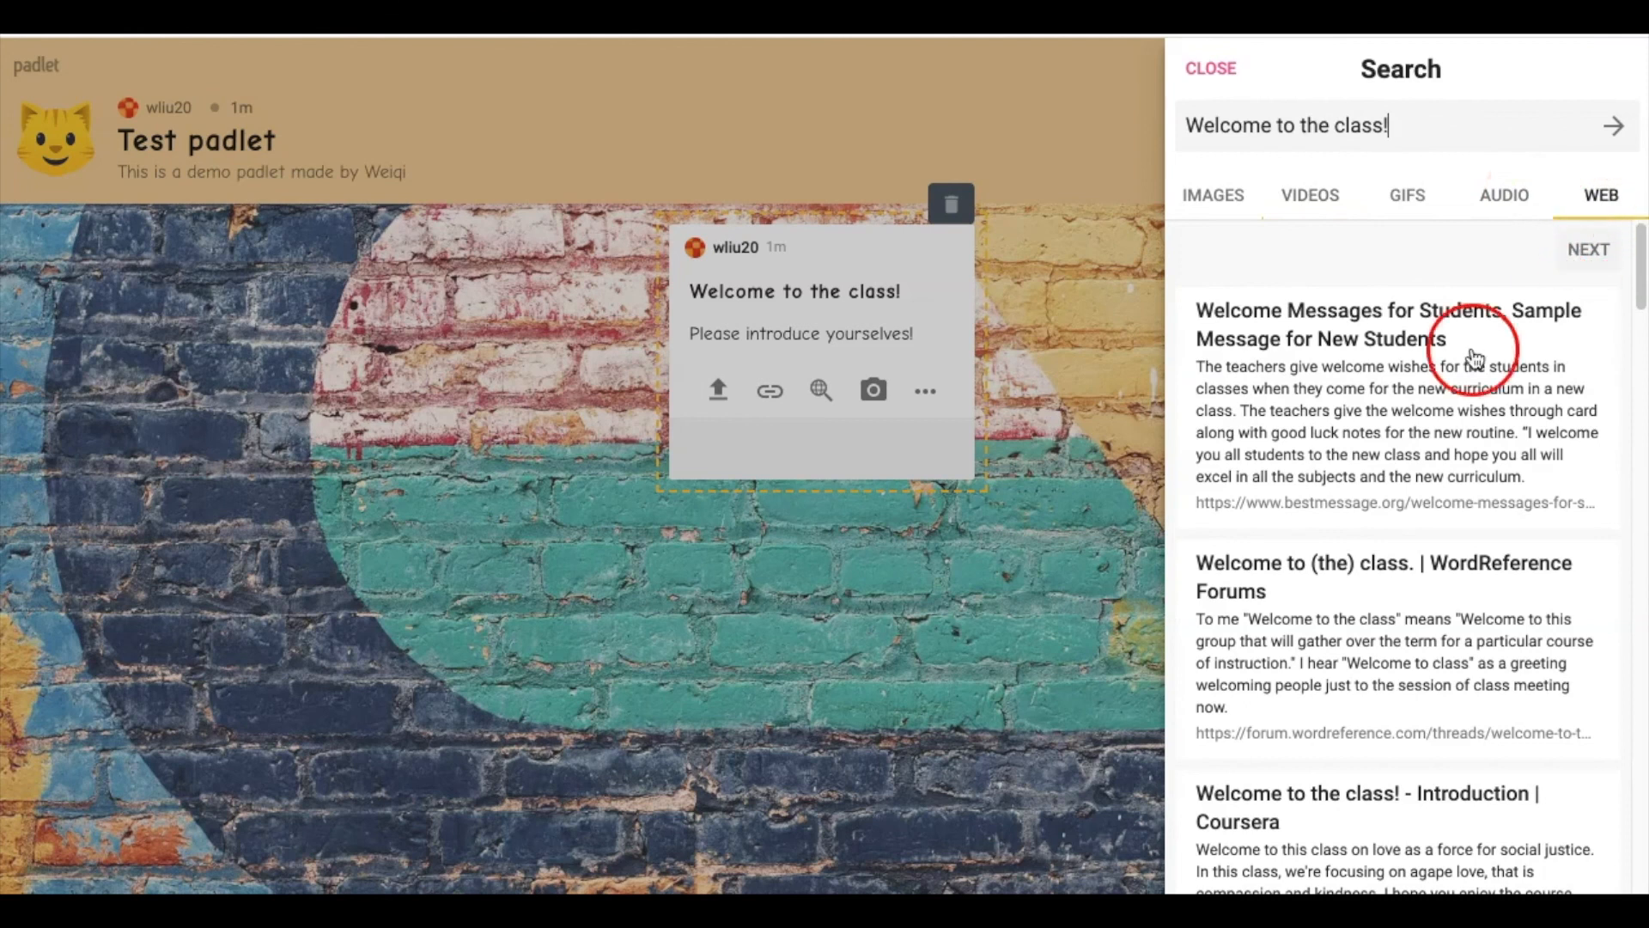
click(1330, 220)
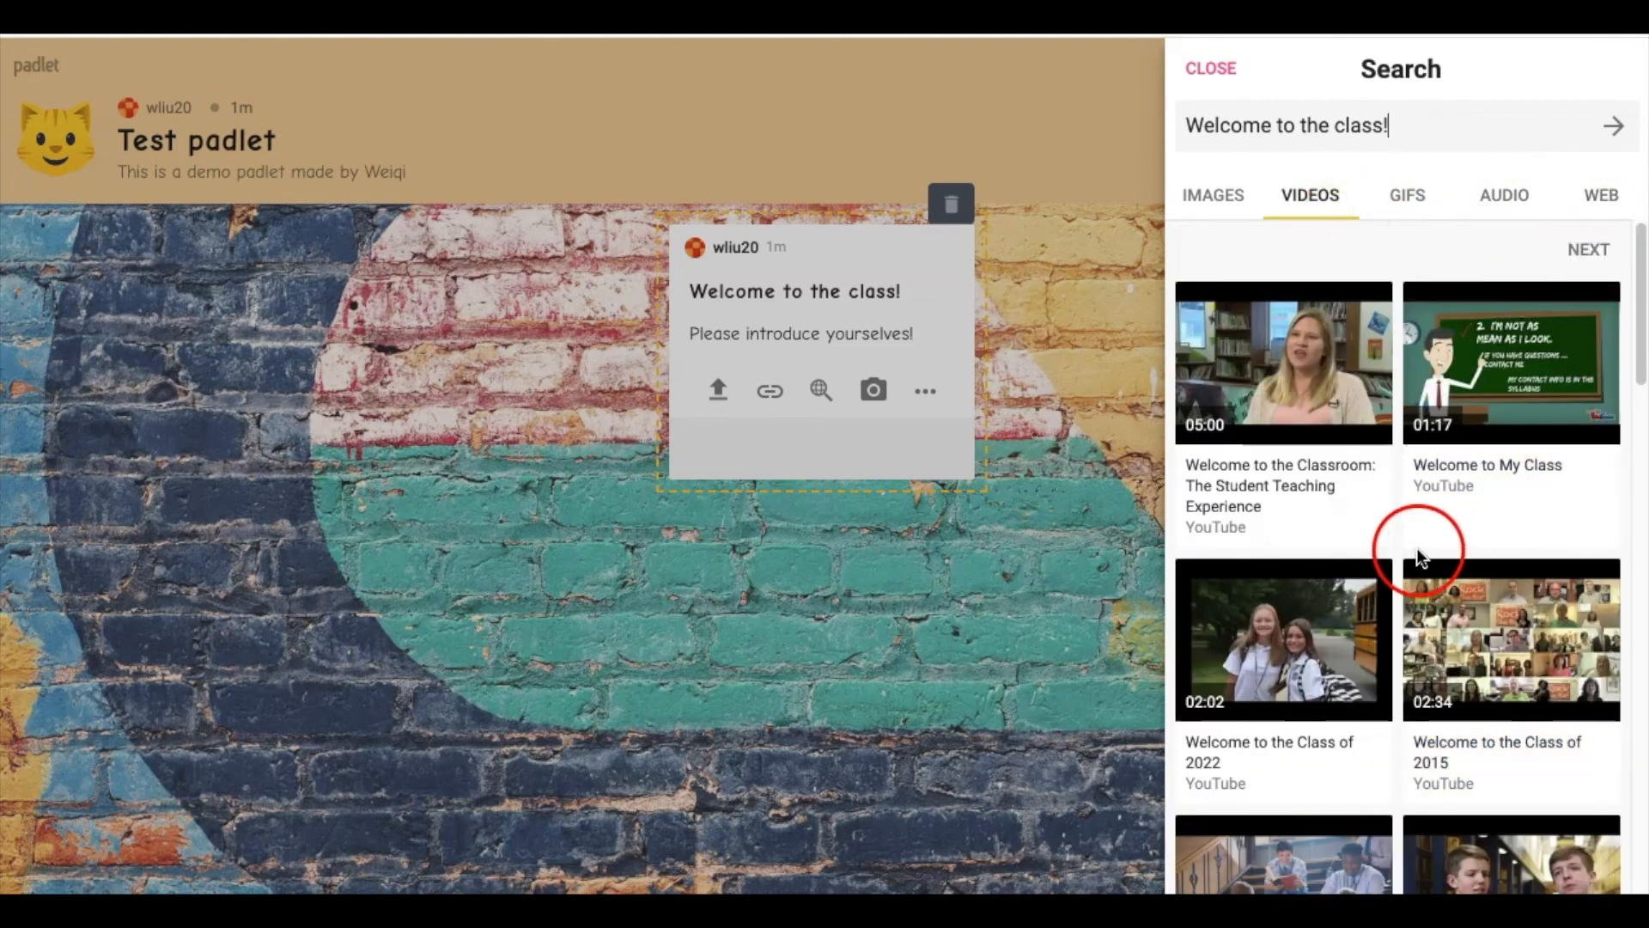
click(1501, 386)
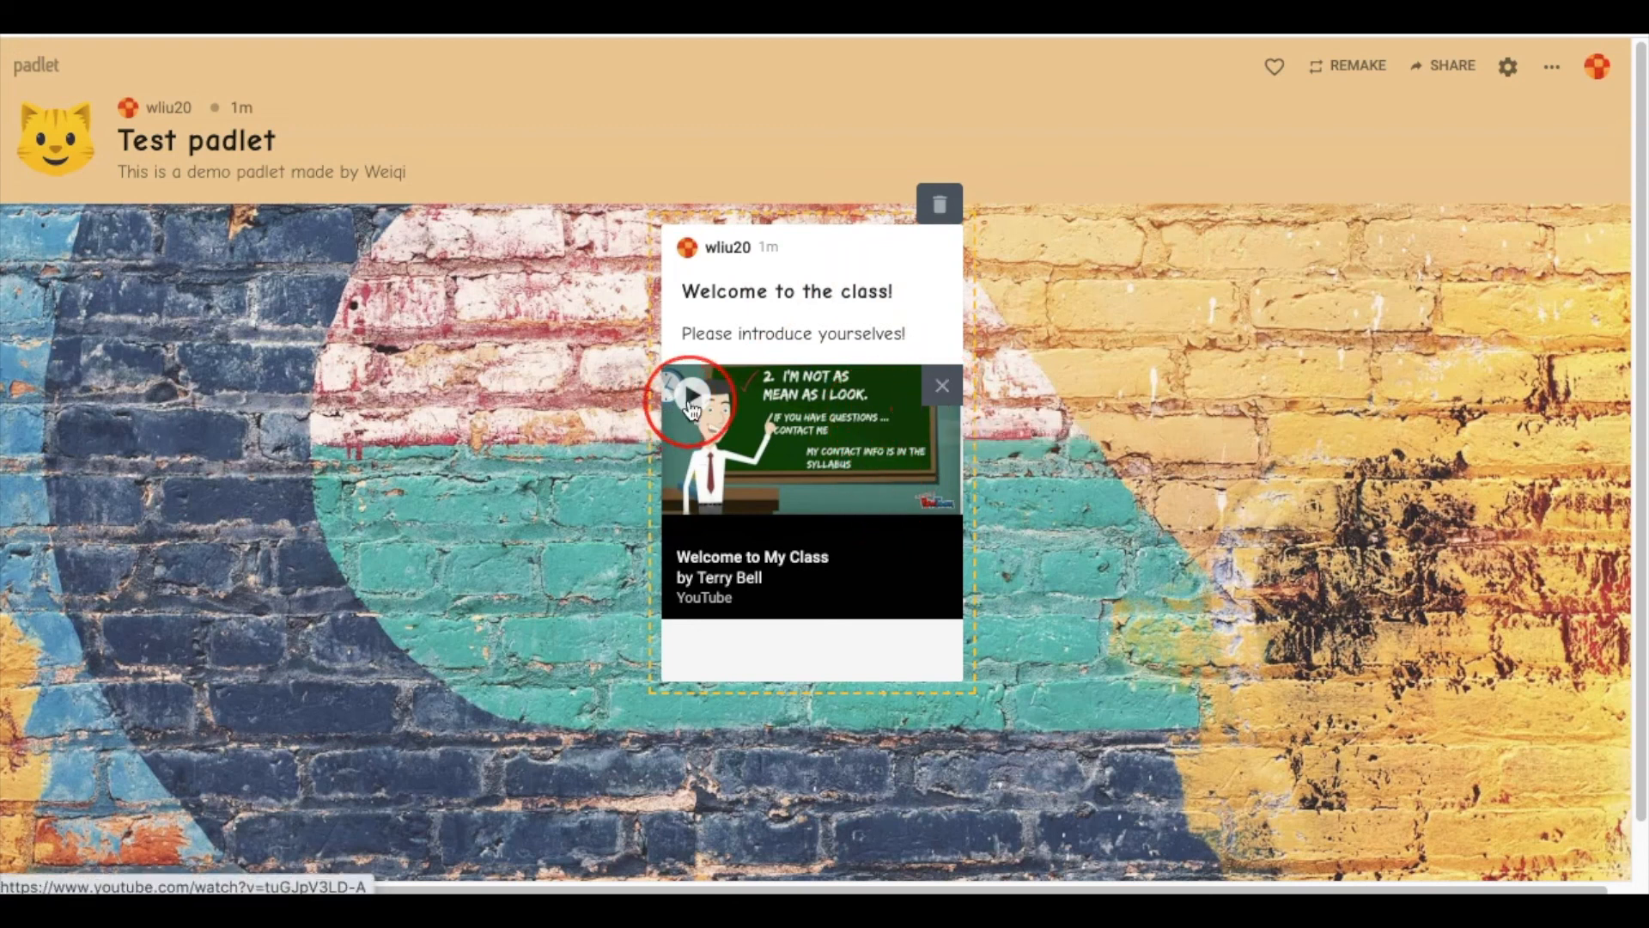
Play the 'Welcome to My Class' video in the post, then delete the video attachment
click(691, 402)
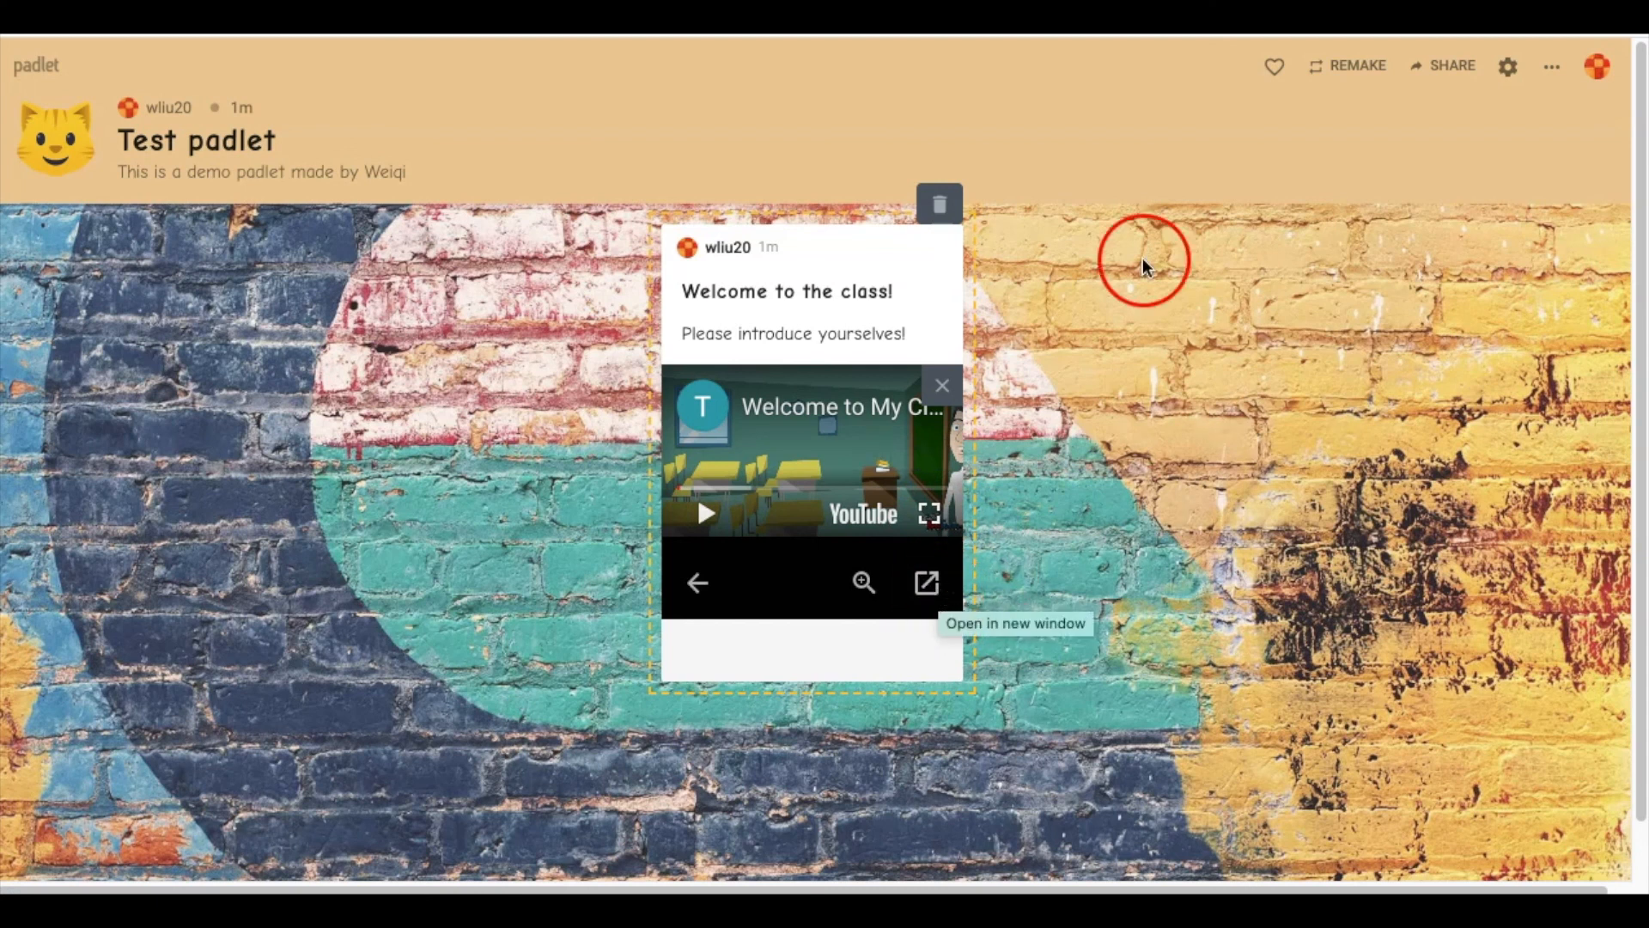
click(954, 404)
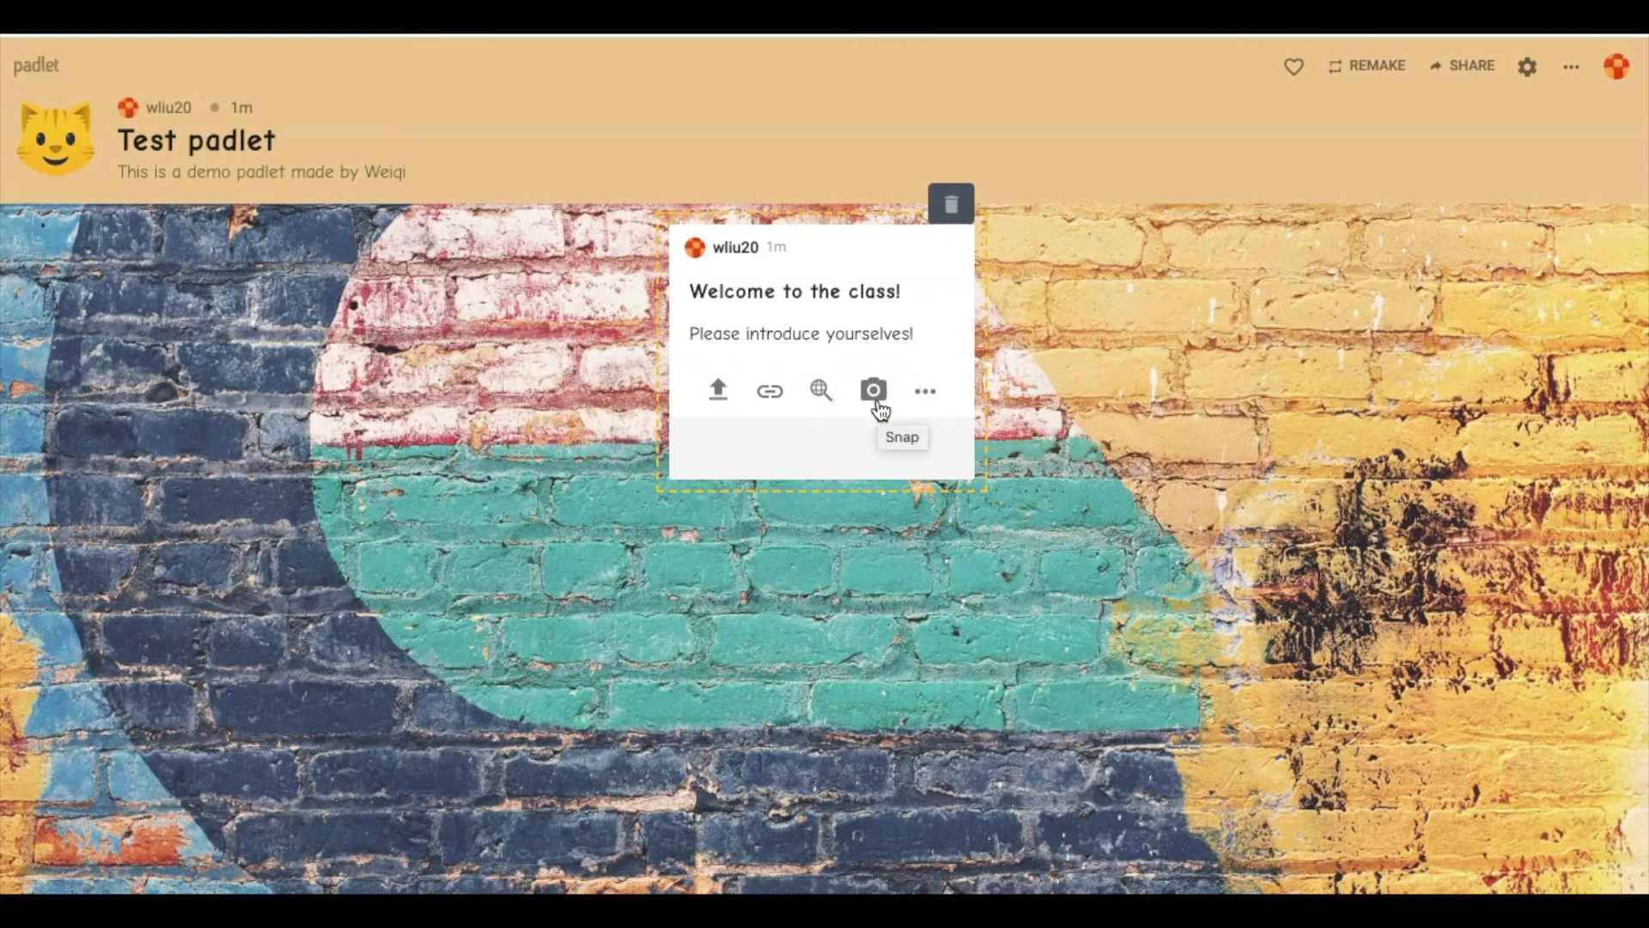
Show all attachment types for the welcome post, from Upload and Link to Draw, Place and Padlet
click(928, 398)
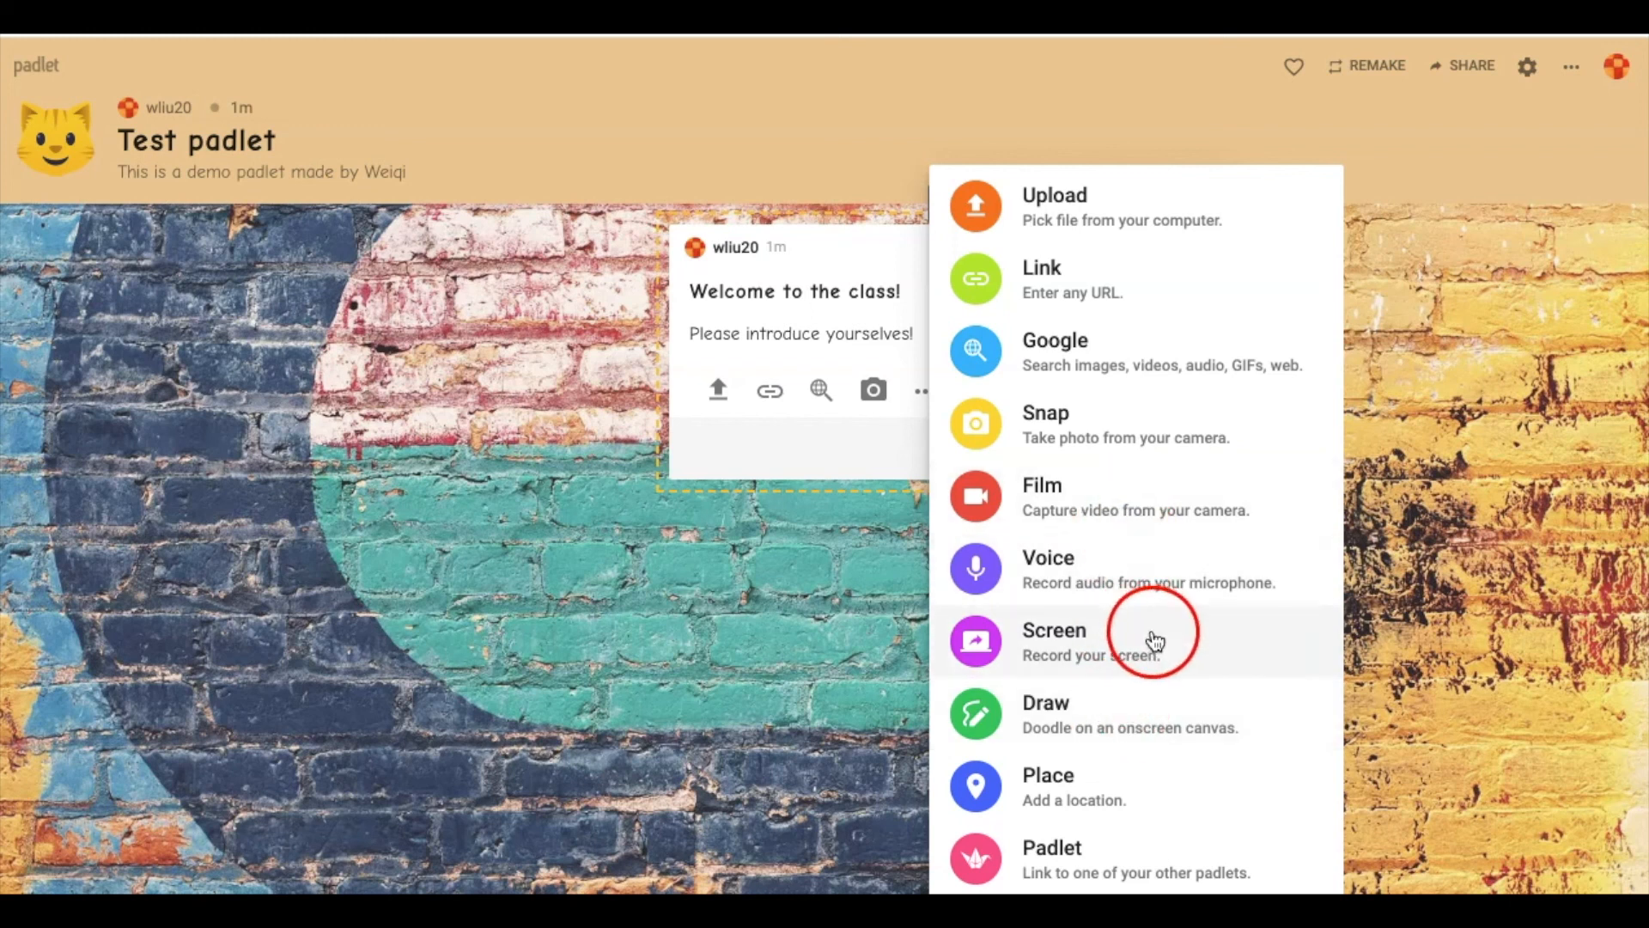
Close the attachment list and click off the post to publish 'Welcome to the class!' on the wall
click(766, 633)
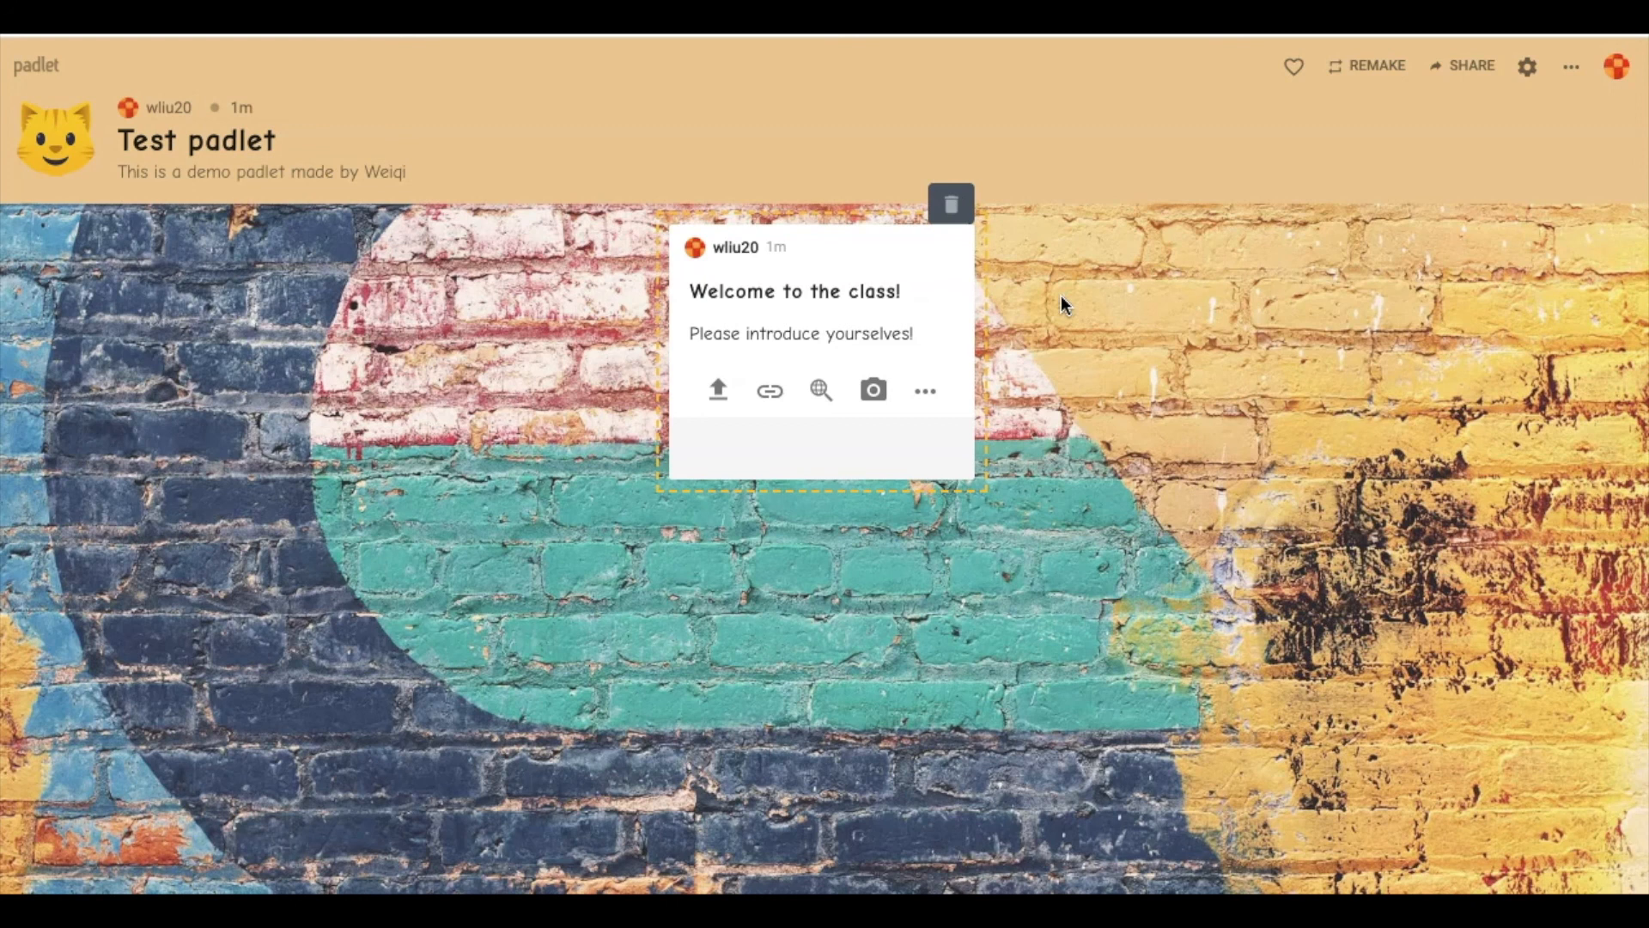
click(1162, 323)
click(724, 392)
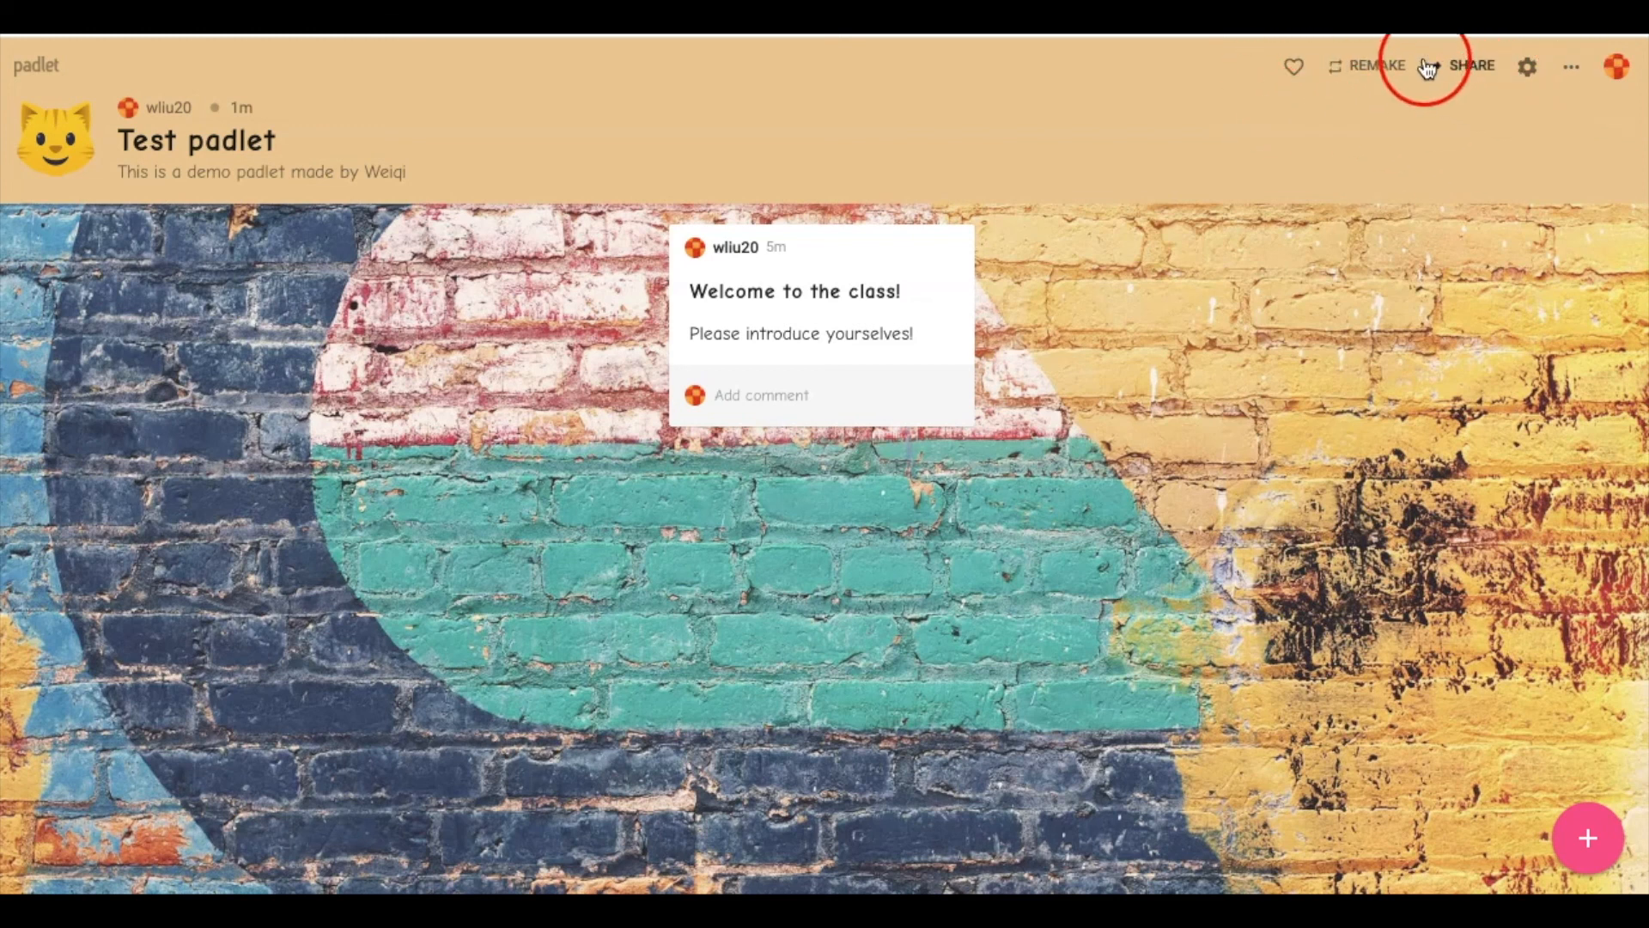
Open Share for Test padlet, view the Add Members panel, and return to the sharing options
click(1458, 76)
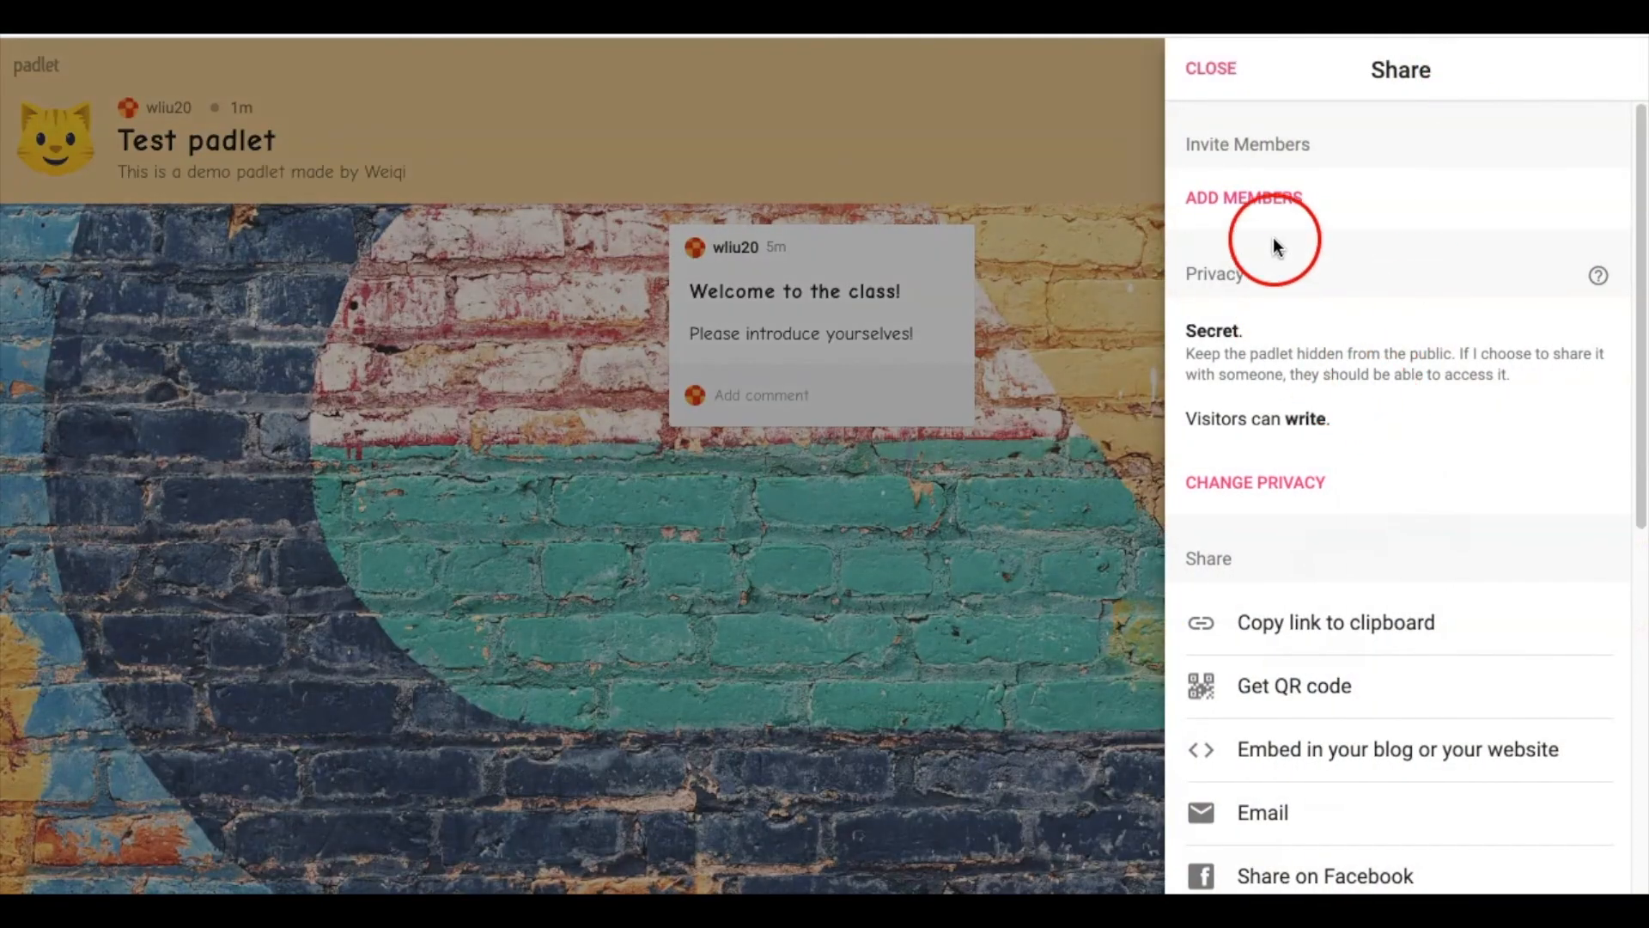
click(1286, 204)
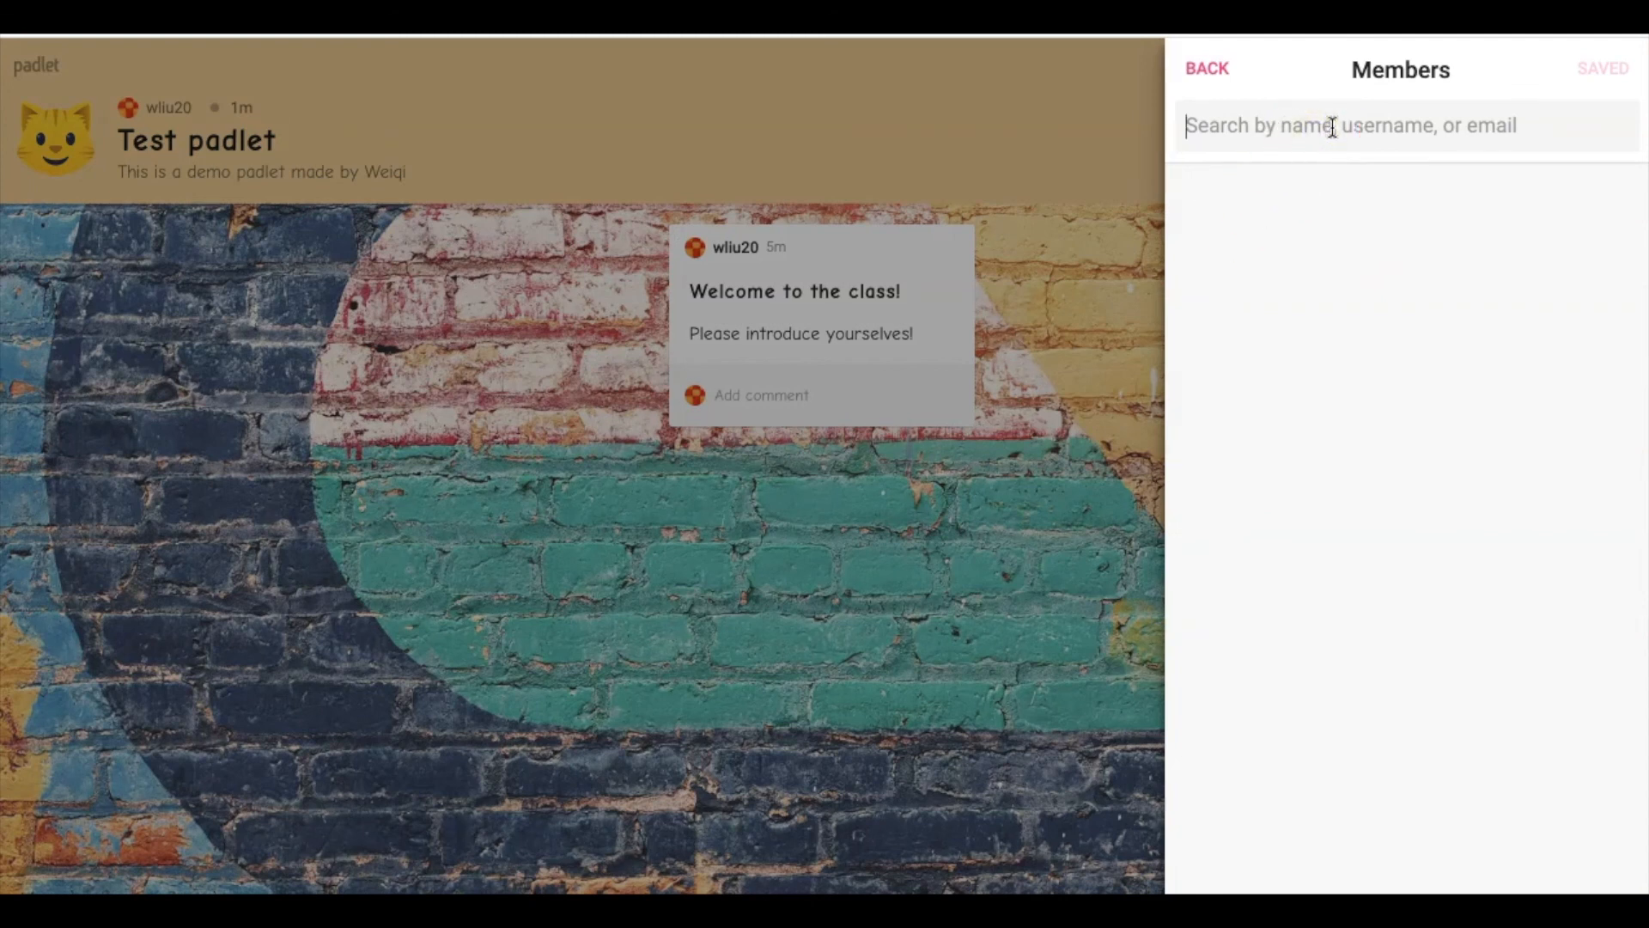
click(1213, 82)
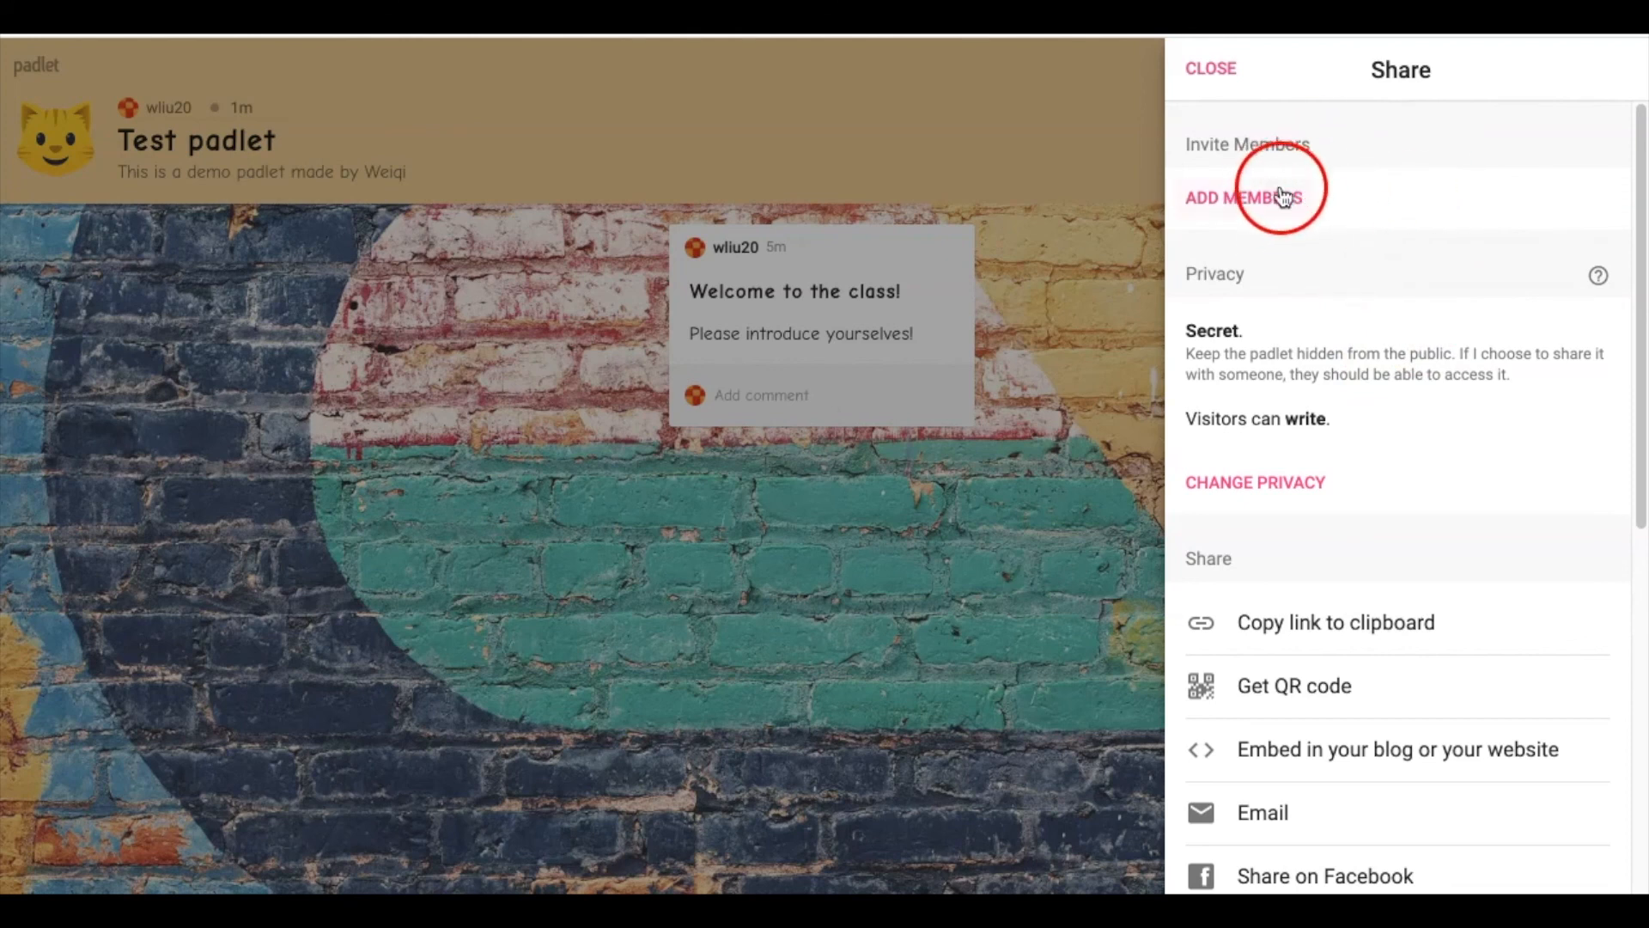
Copy Test padlet's link to the clipboard and display its QR code
scroll(1378, 303, down, 1)
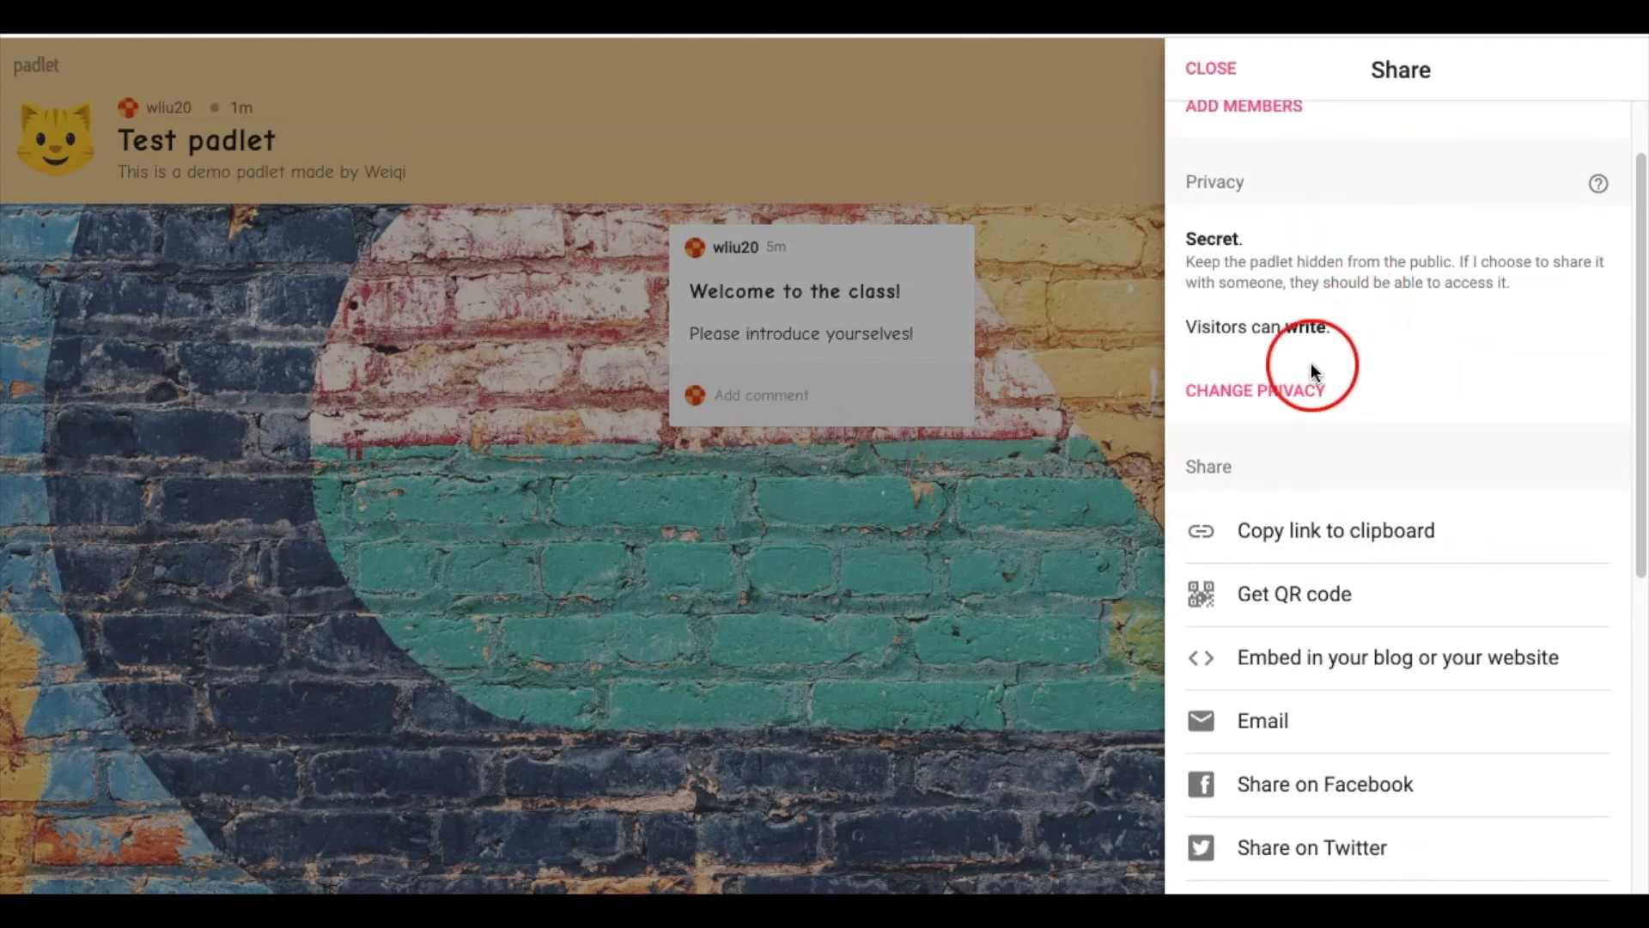
scroll(1369, 400, down, 1)
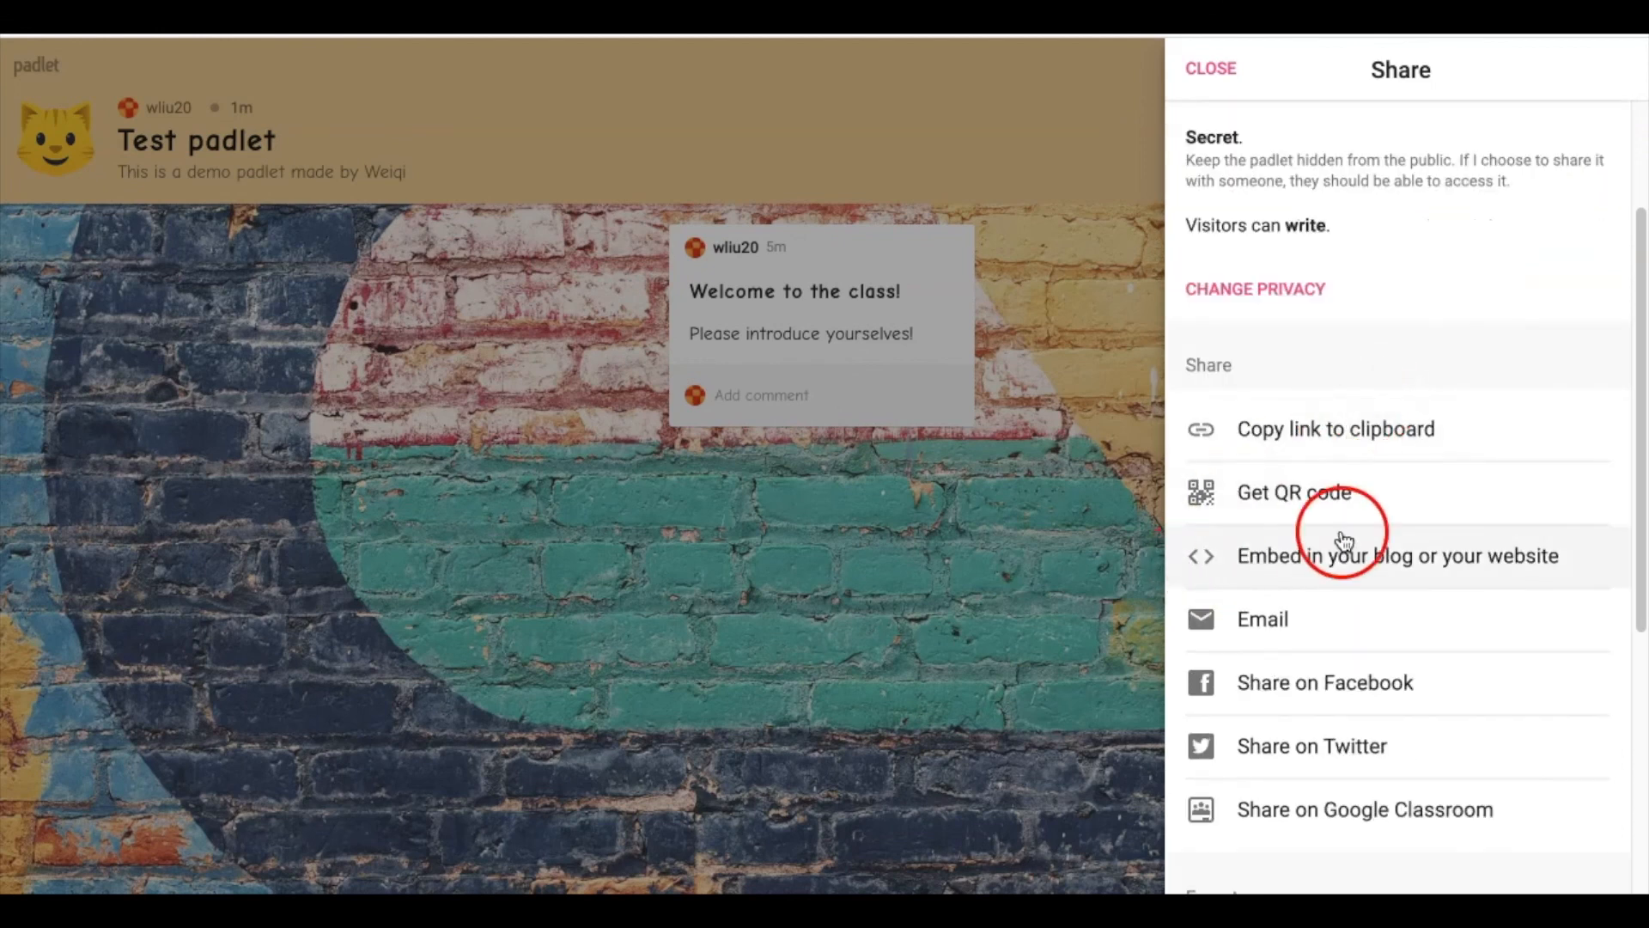
click(1327, 451)
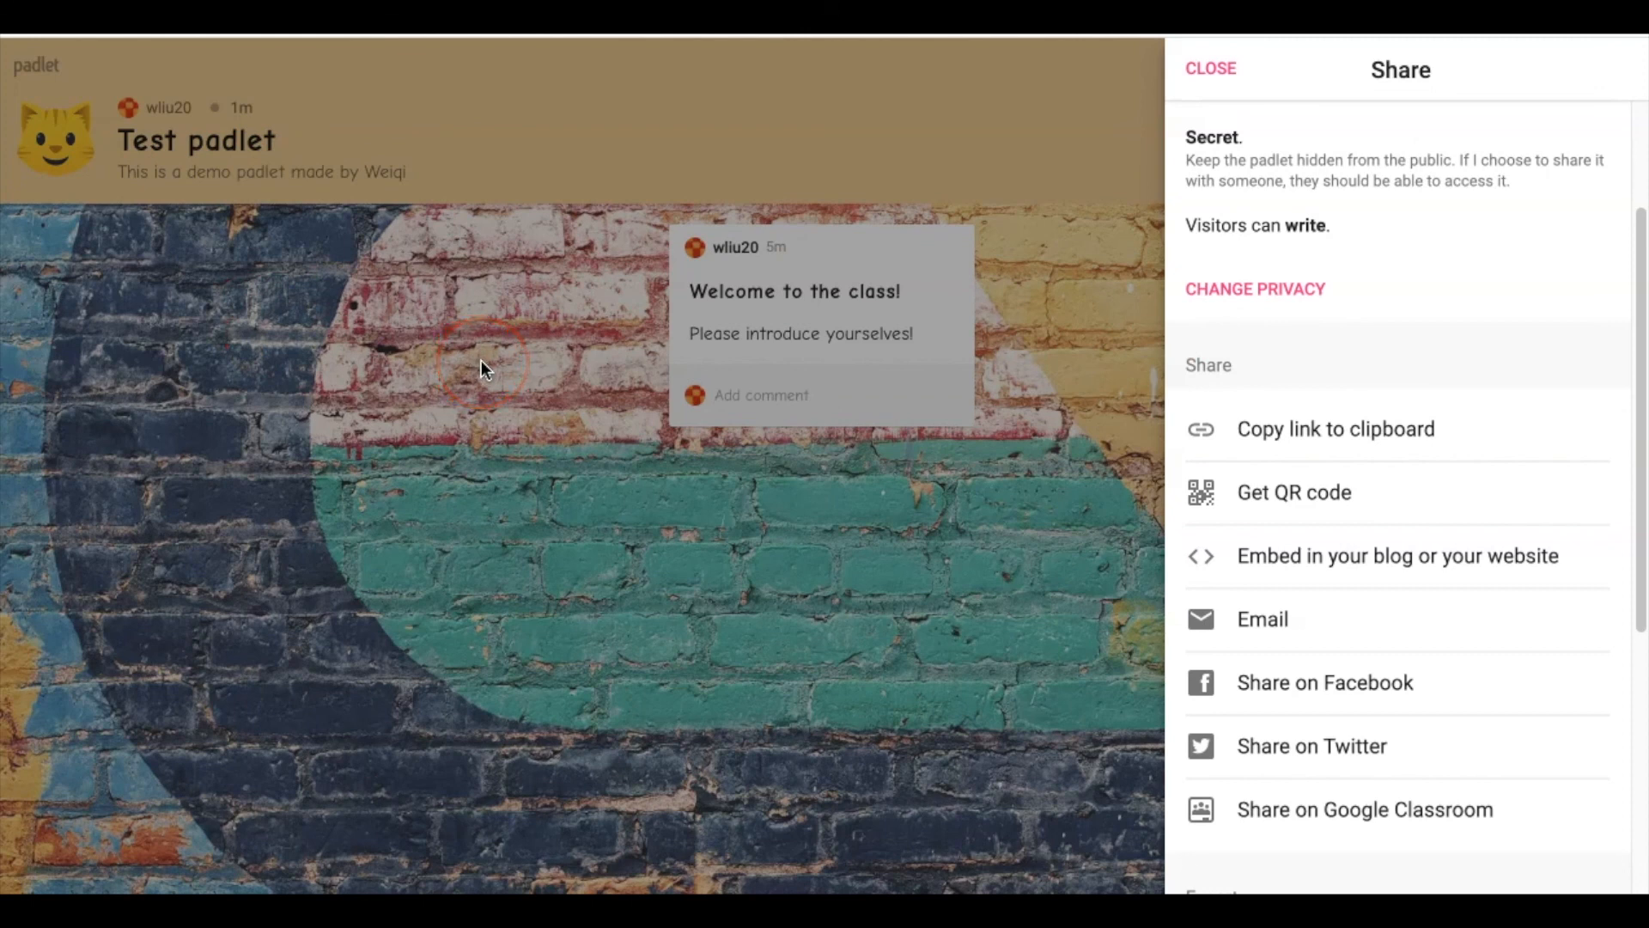
click(1378, 442)
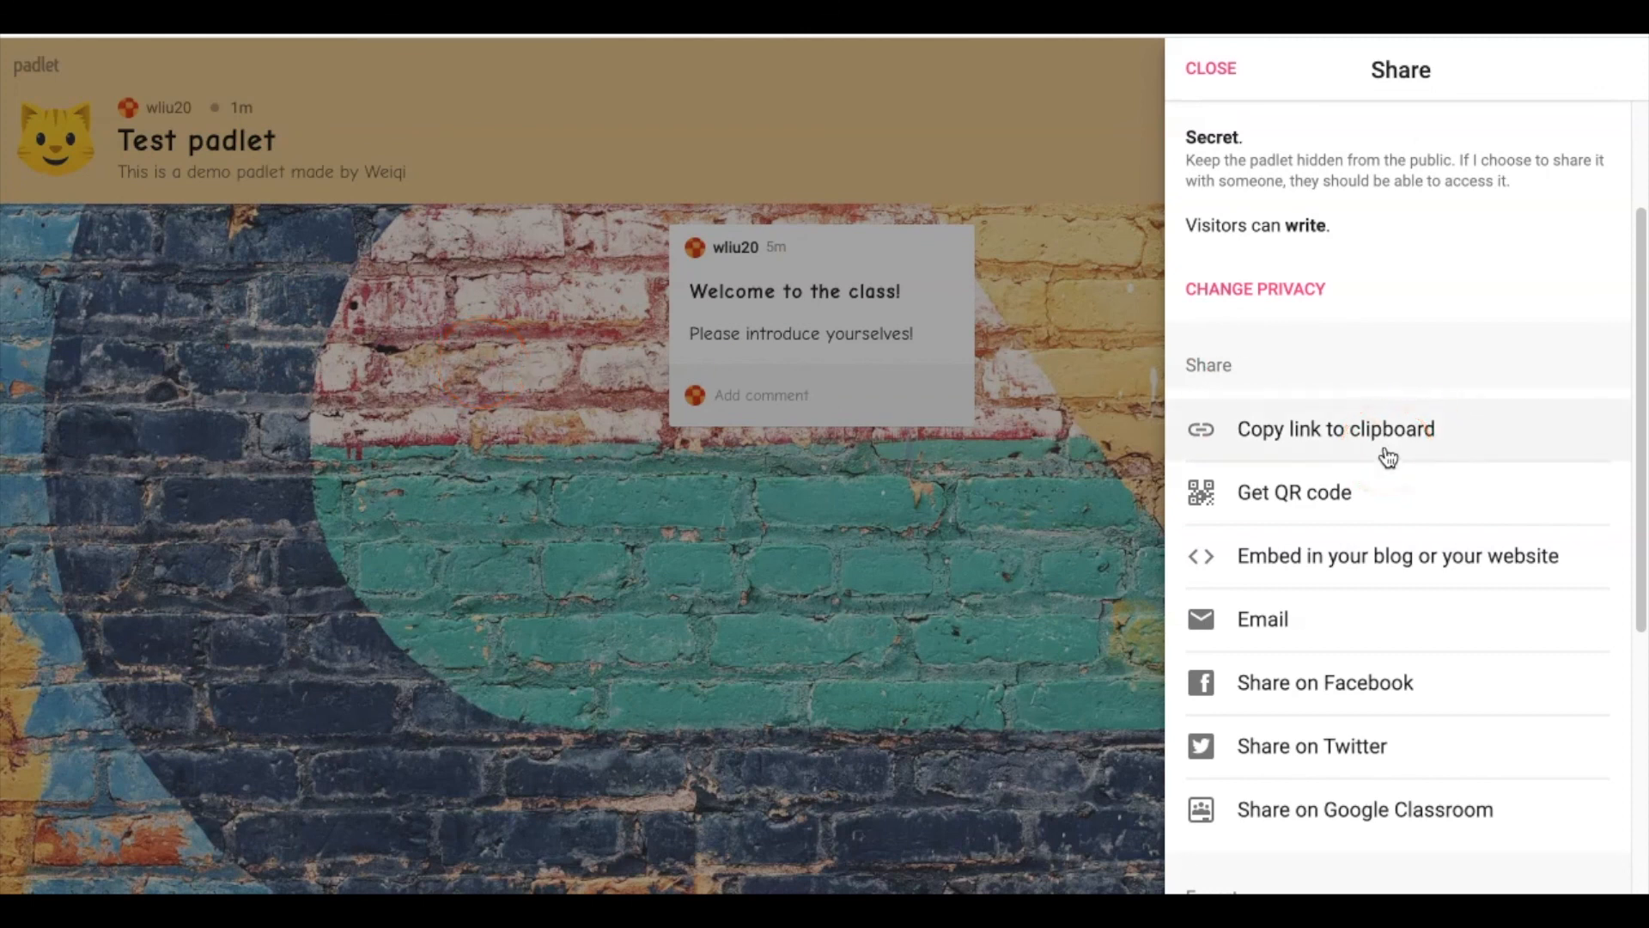
click(1259, 498)
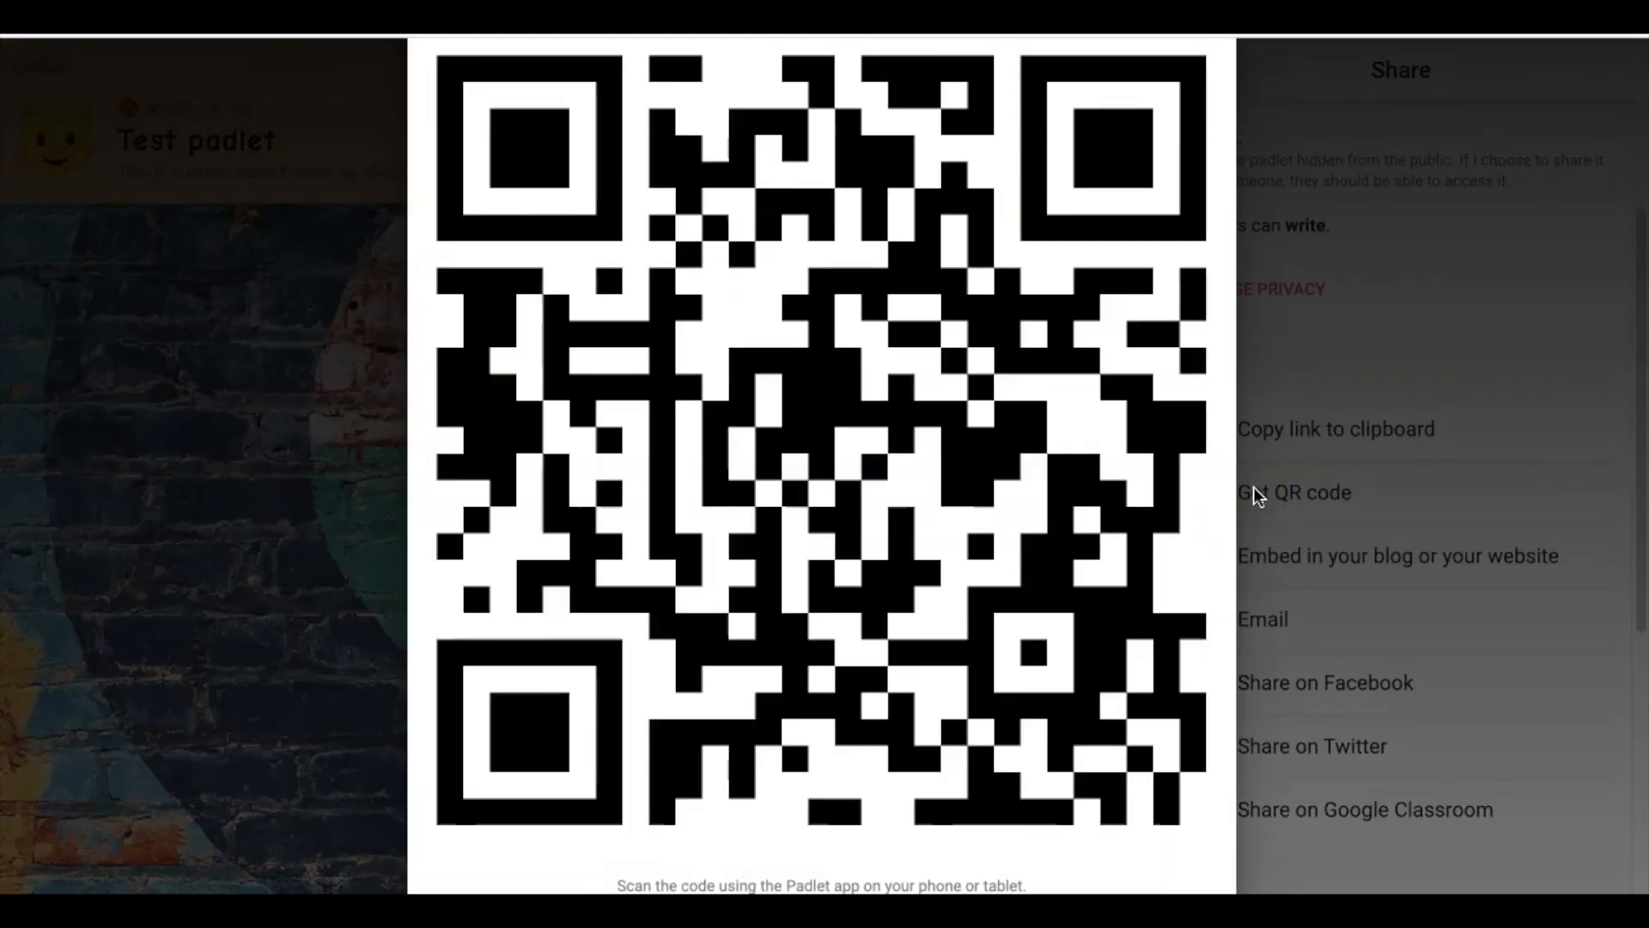
click(996, 522)
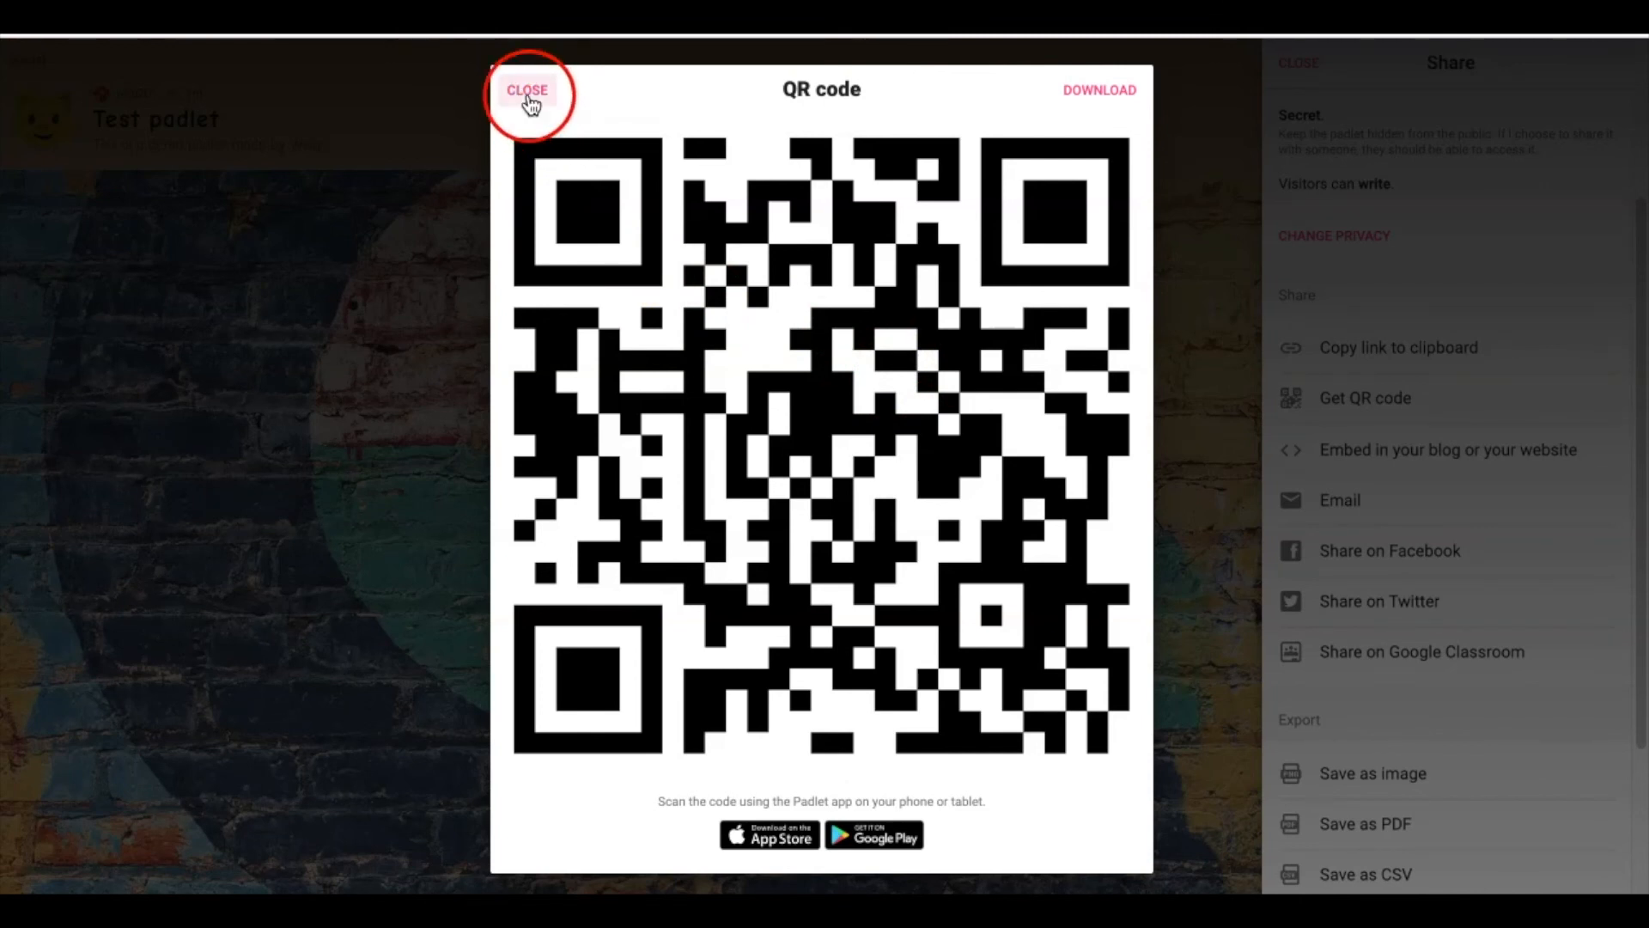
Close the QR code dialog to get back to the Share panel, and zoom the page in twice
click(528, 93)
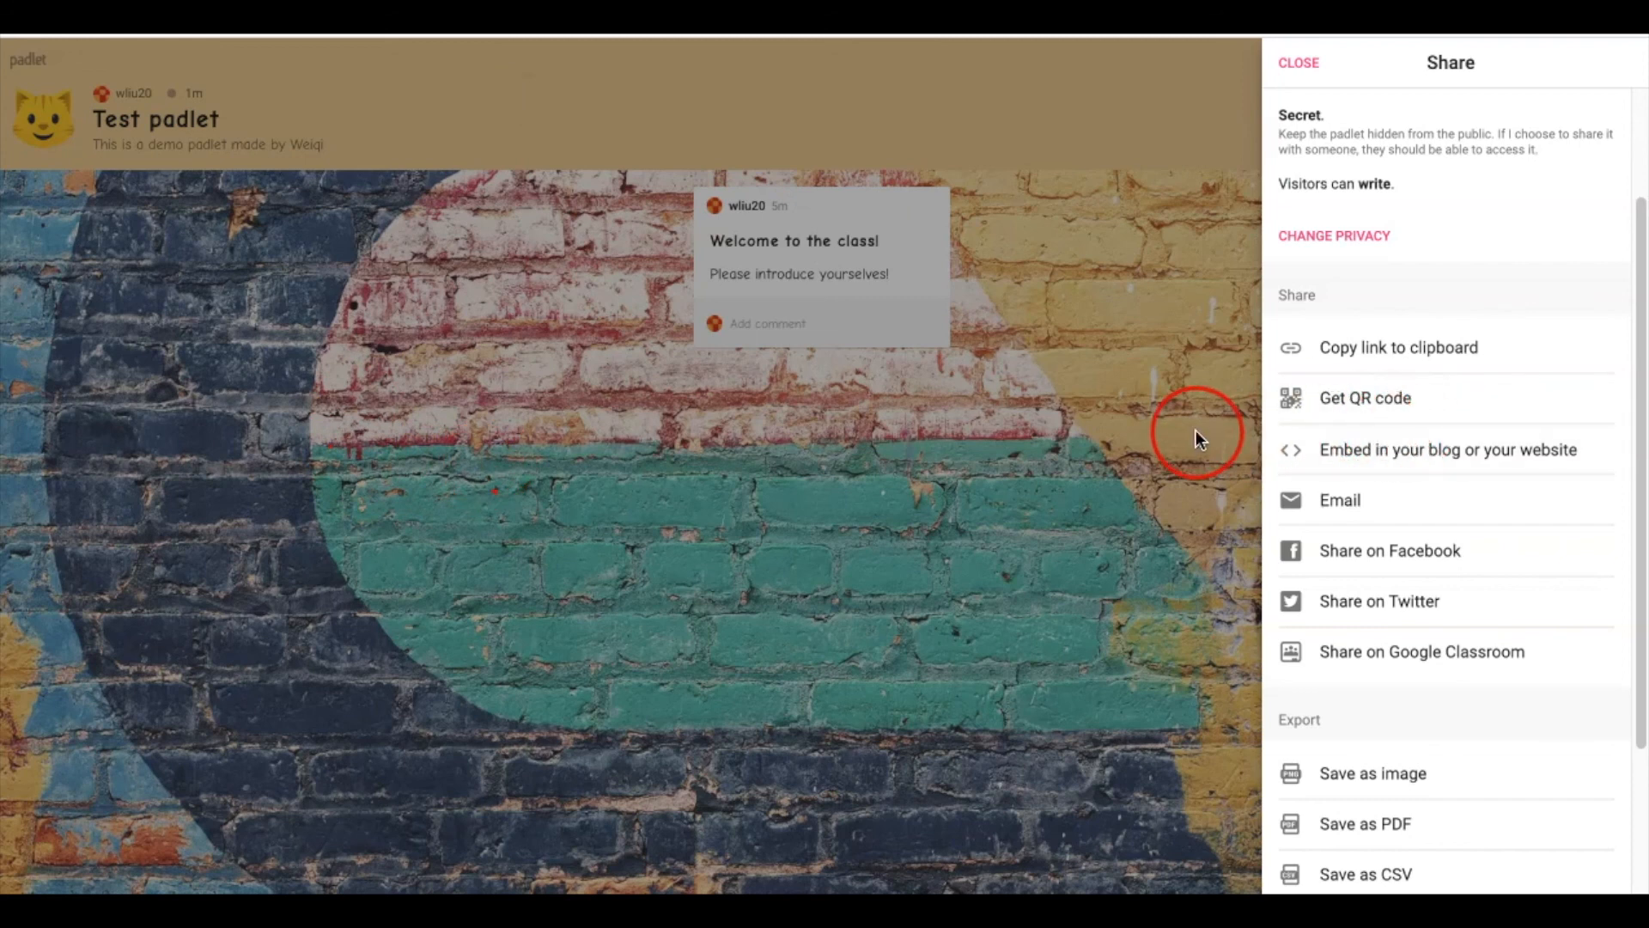
key(ctrl+plus)
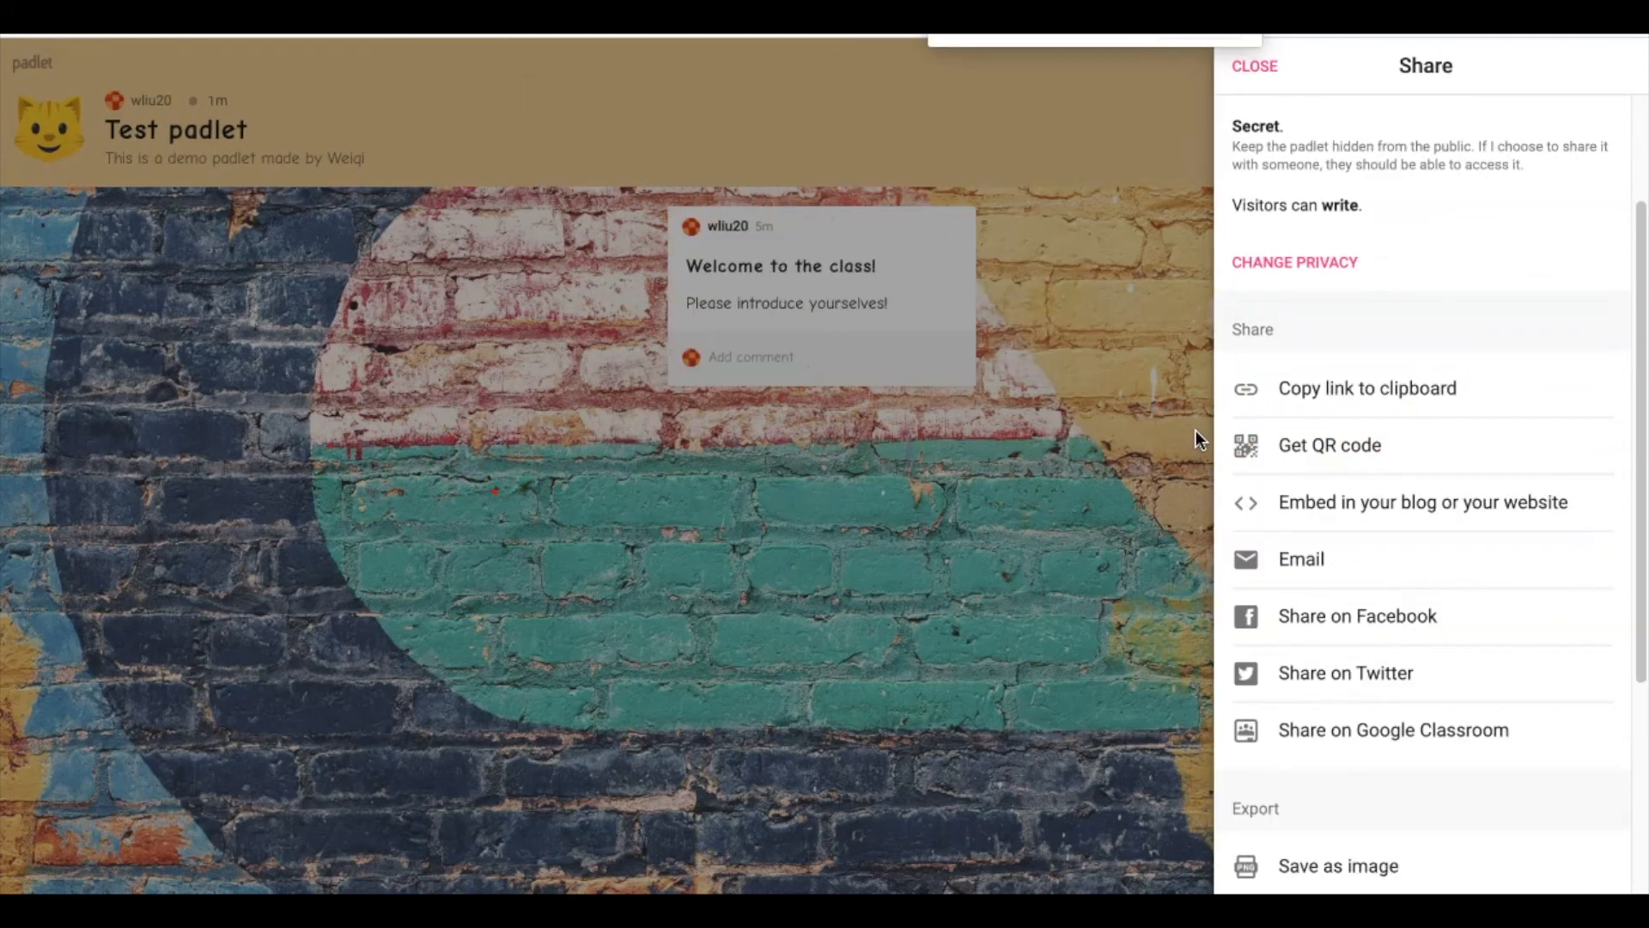
key(ctrl+plus)
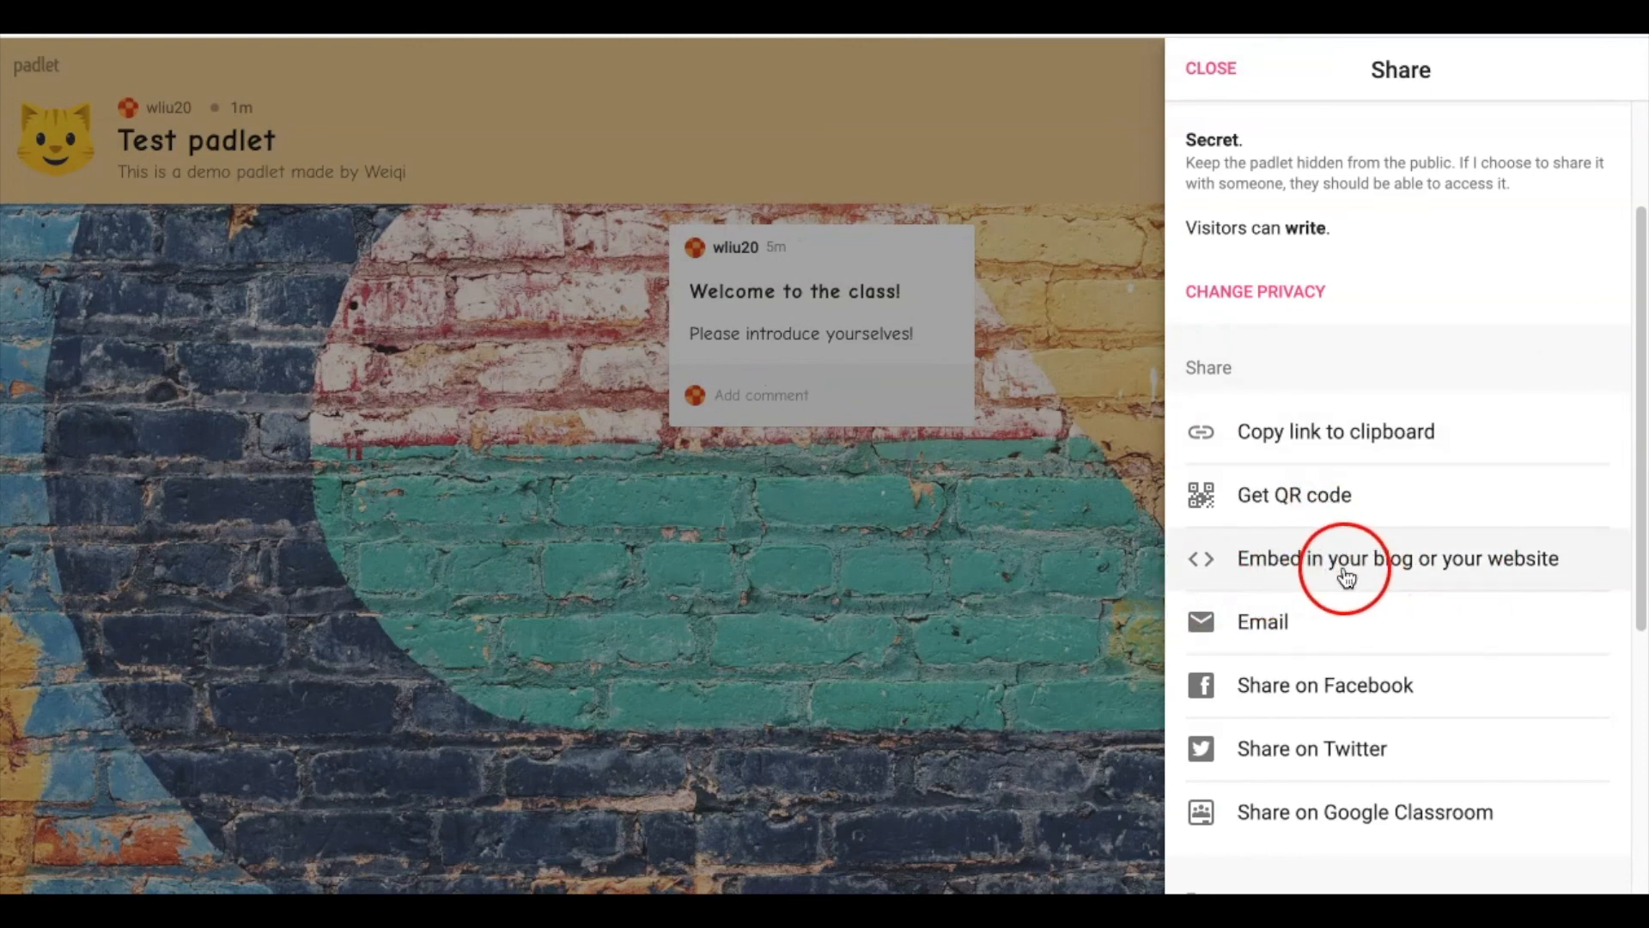
click(1453, 574)
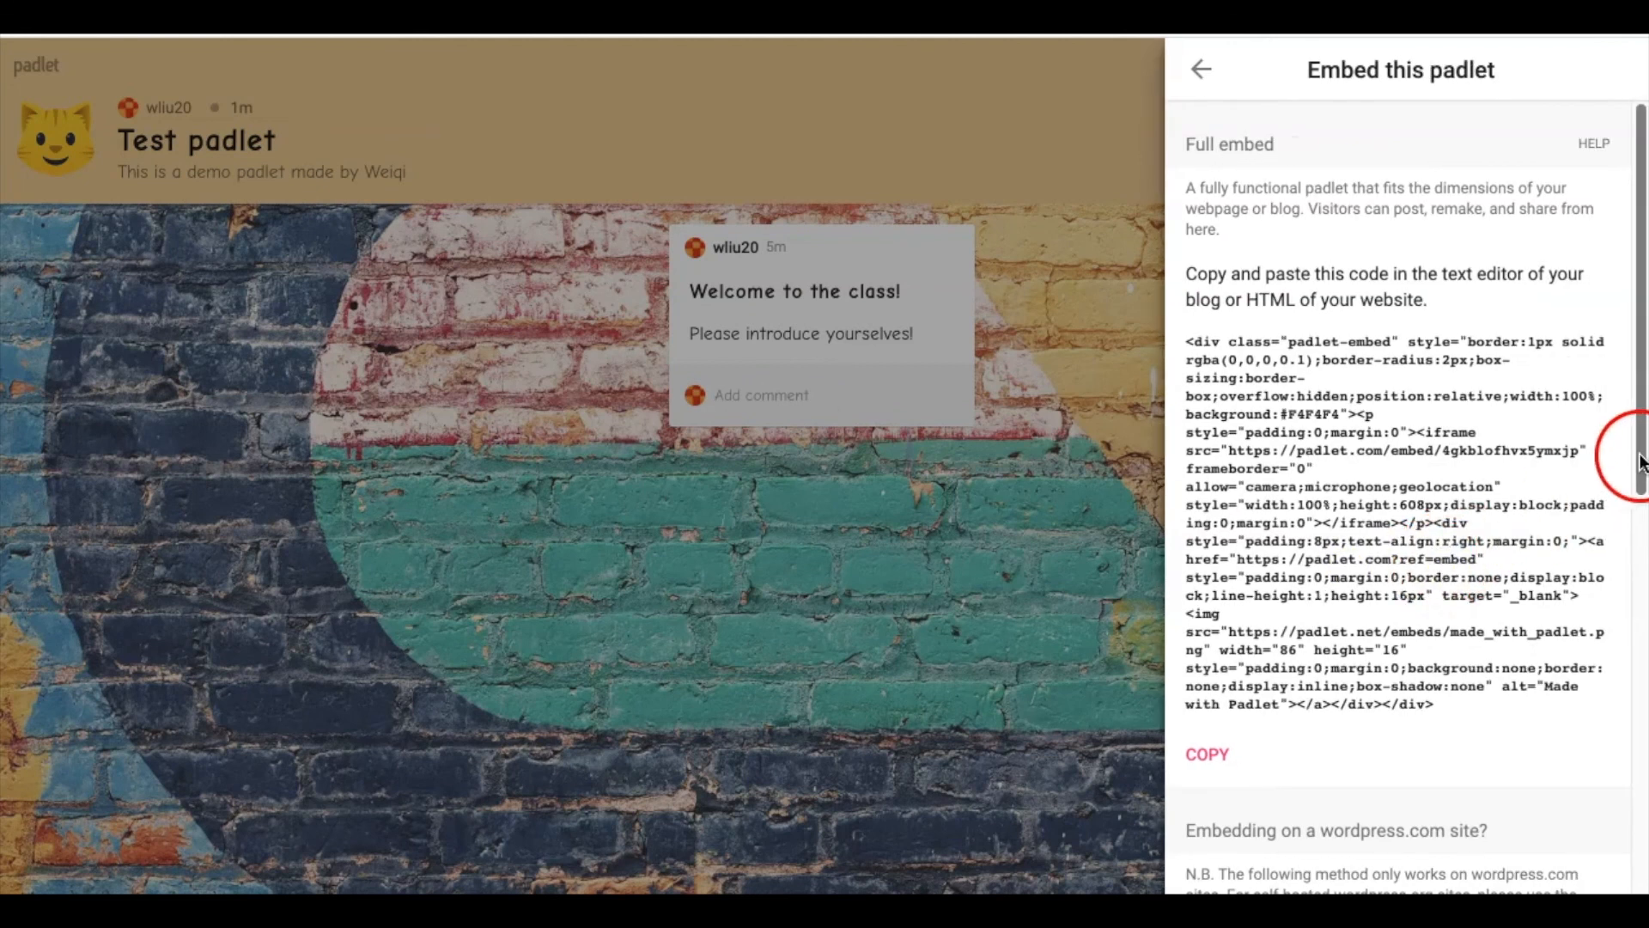
scroll(1641, 463, down, 2)
drag(1641, 240, 1631, 137)
click(1527, 341)
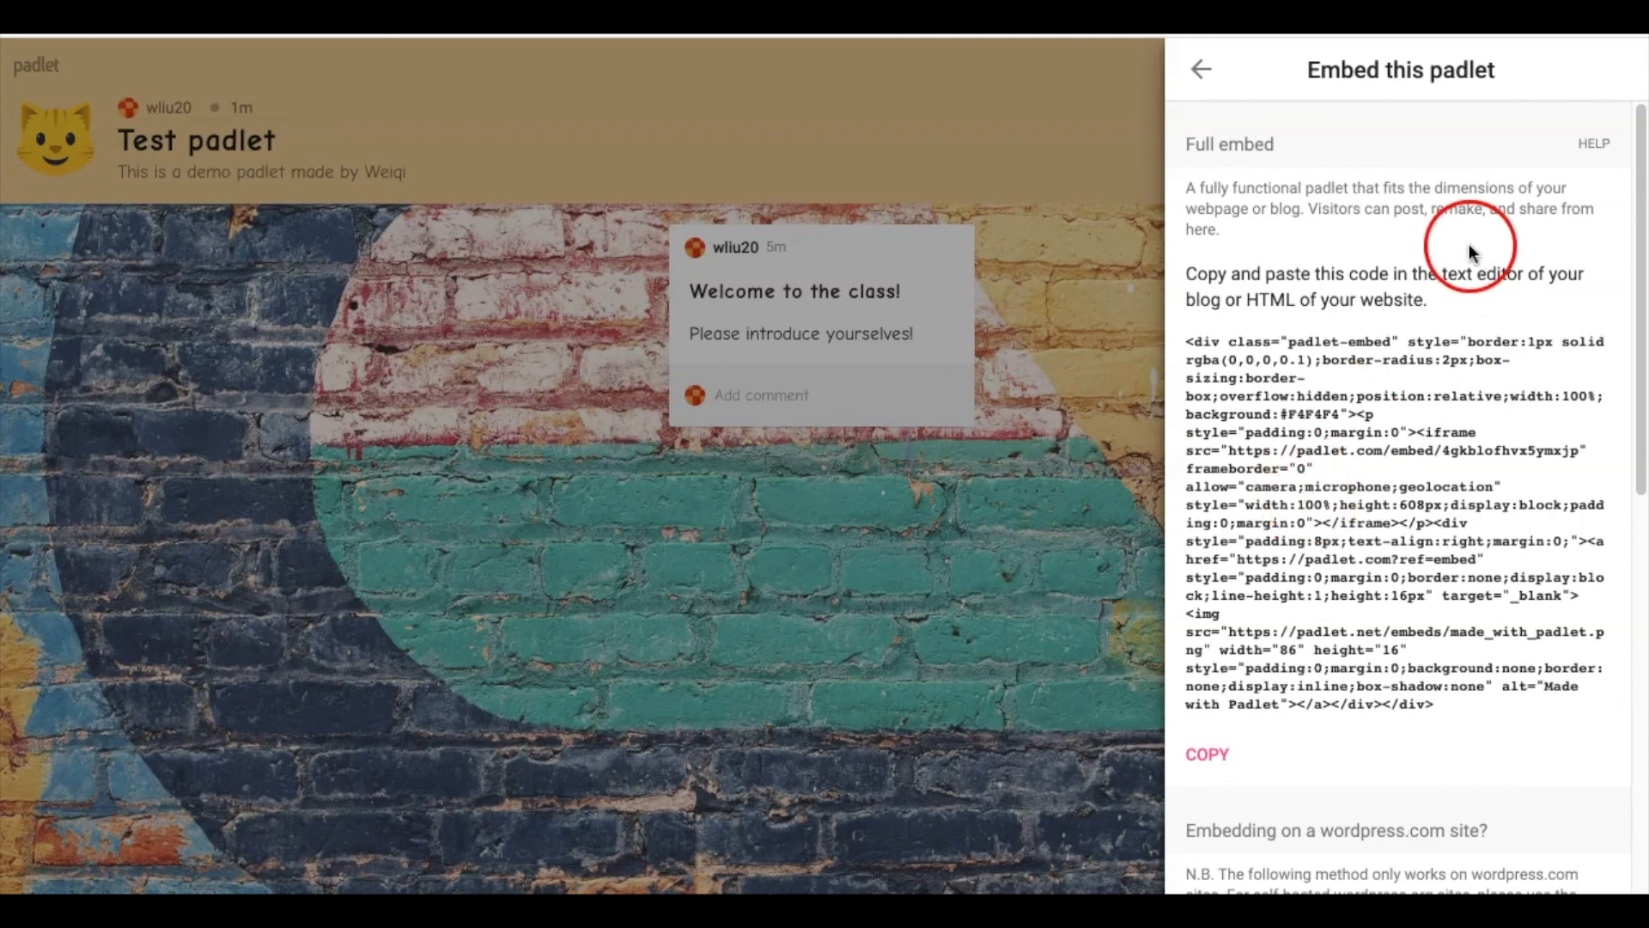
click(1201, 70)
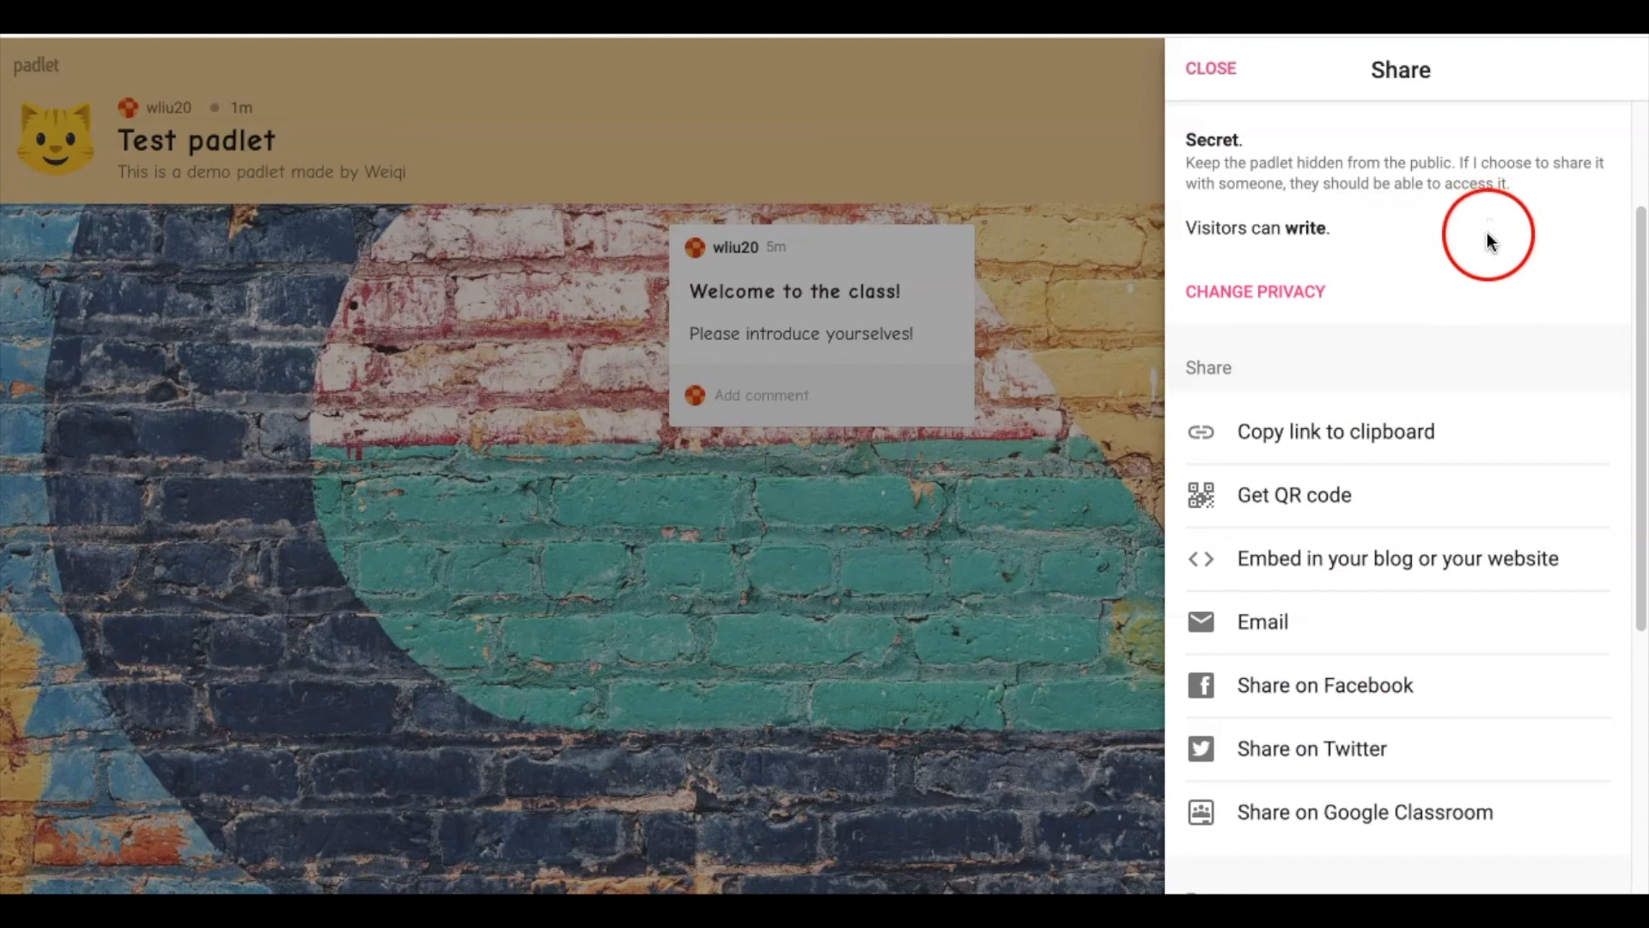
scroll(1391, 355, up, 3)
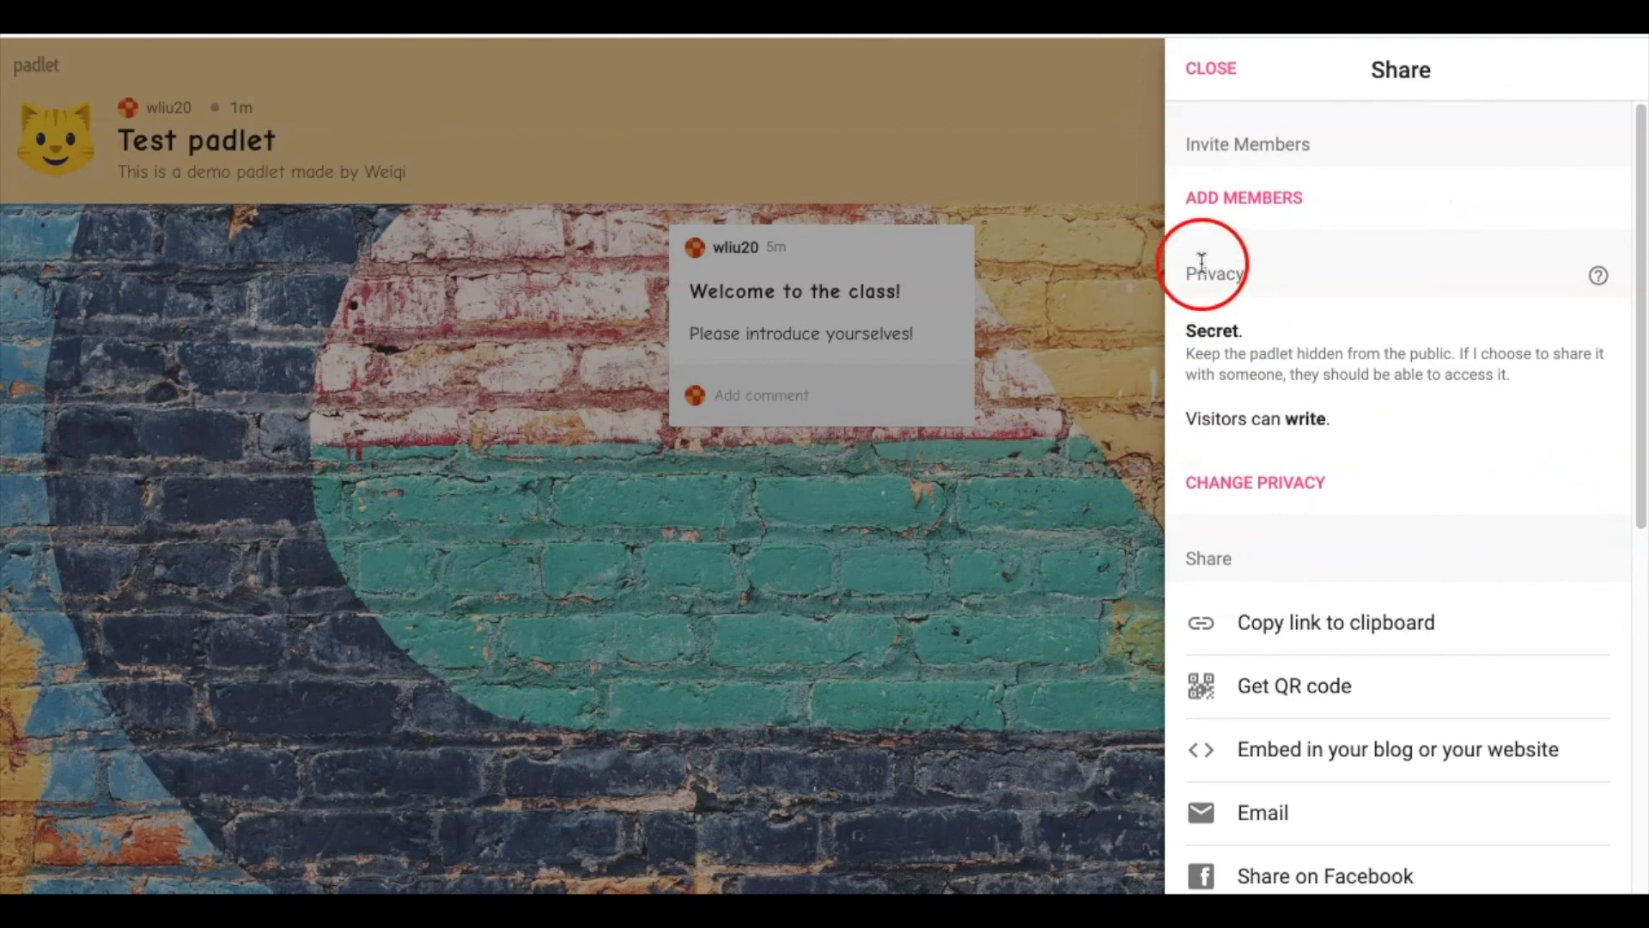
drag(1184, 273, 1281, 282)
click(1294, 280)
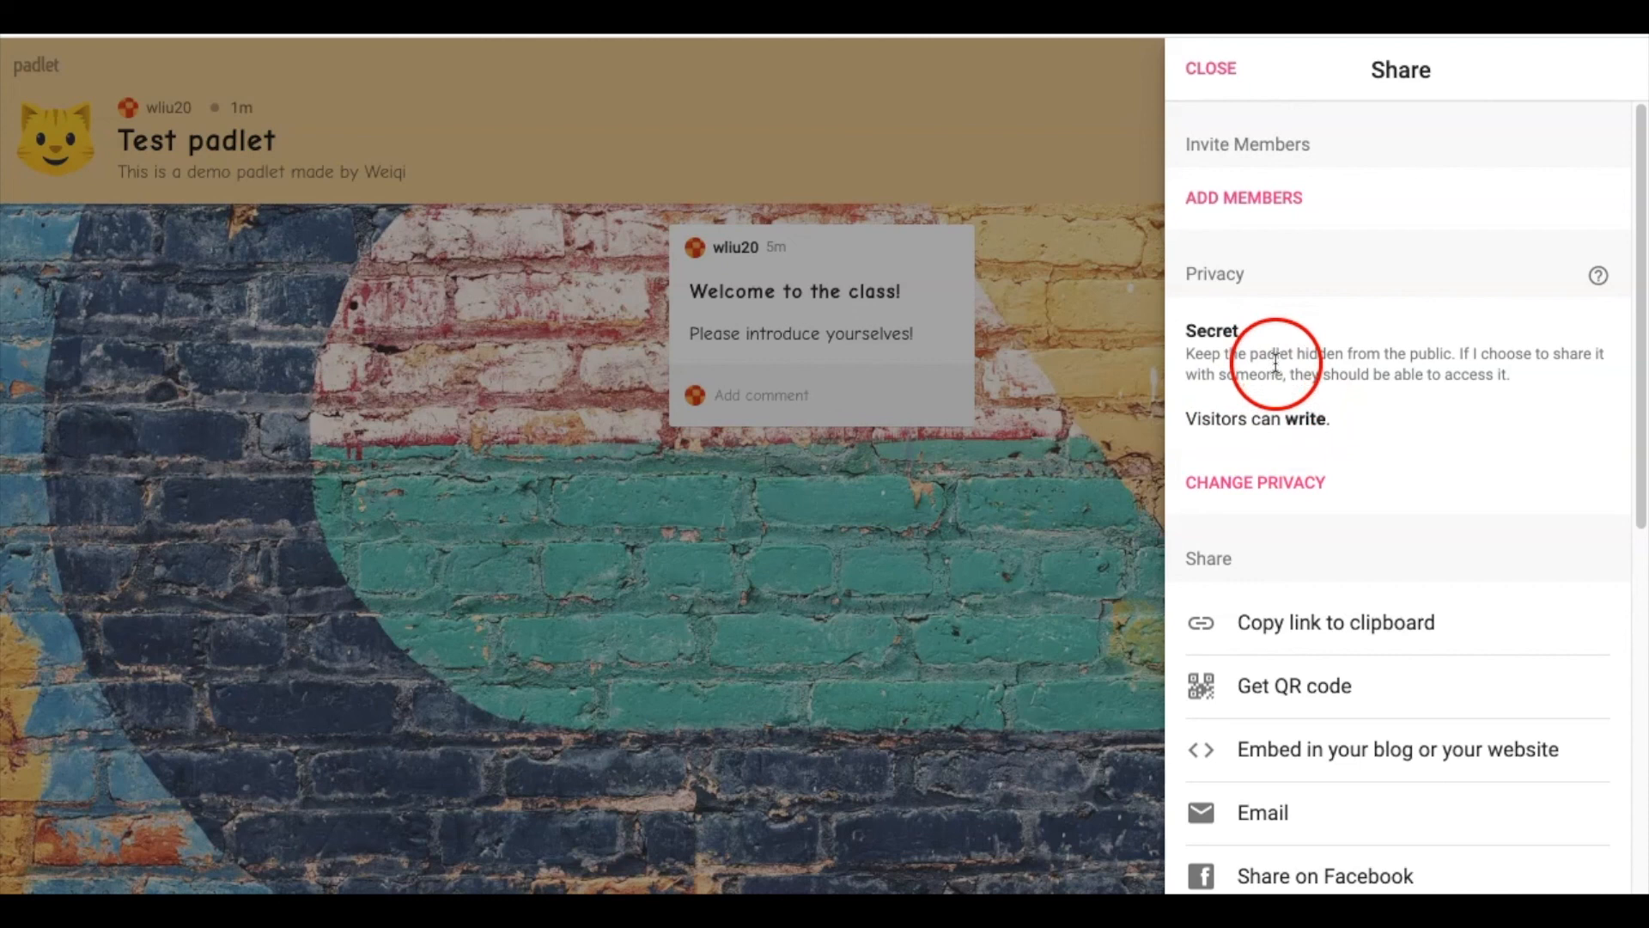
drag(1190, 426, 1332, 417)
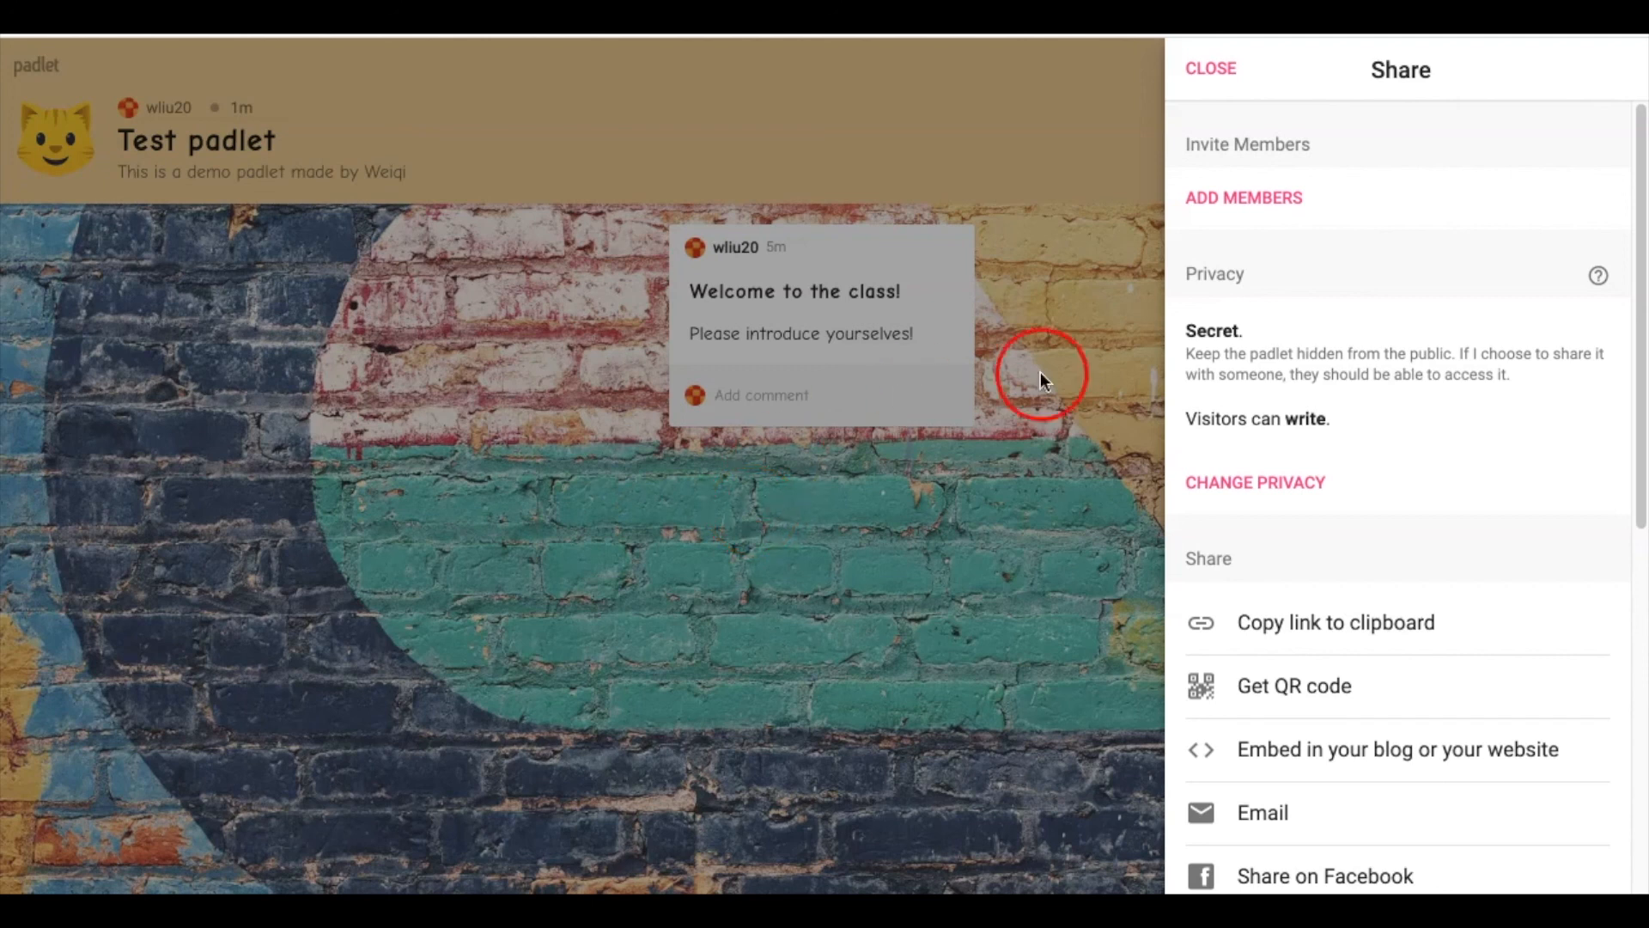
Open Change privacy, keep the padlet Secret, and show the visitor permission levels
click(1292, 488)
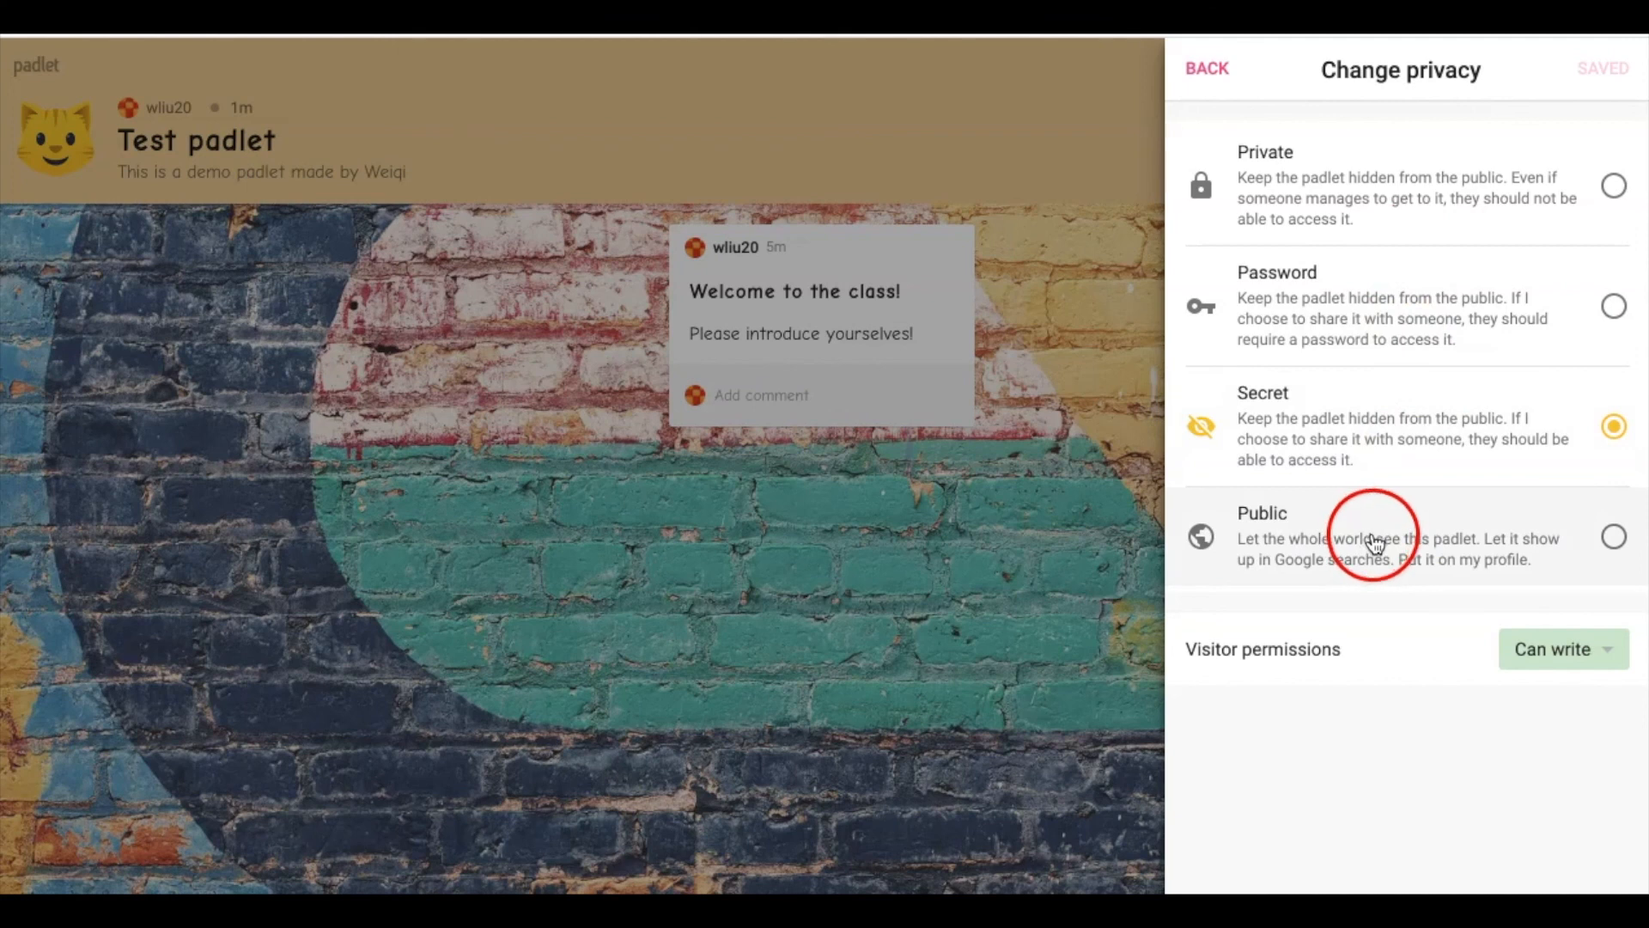
click(1622, 447)
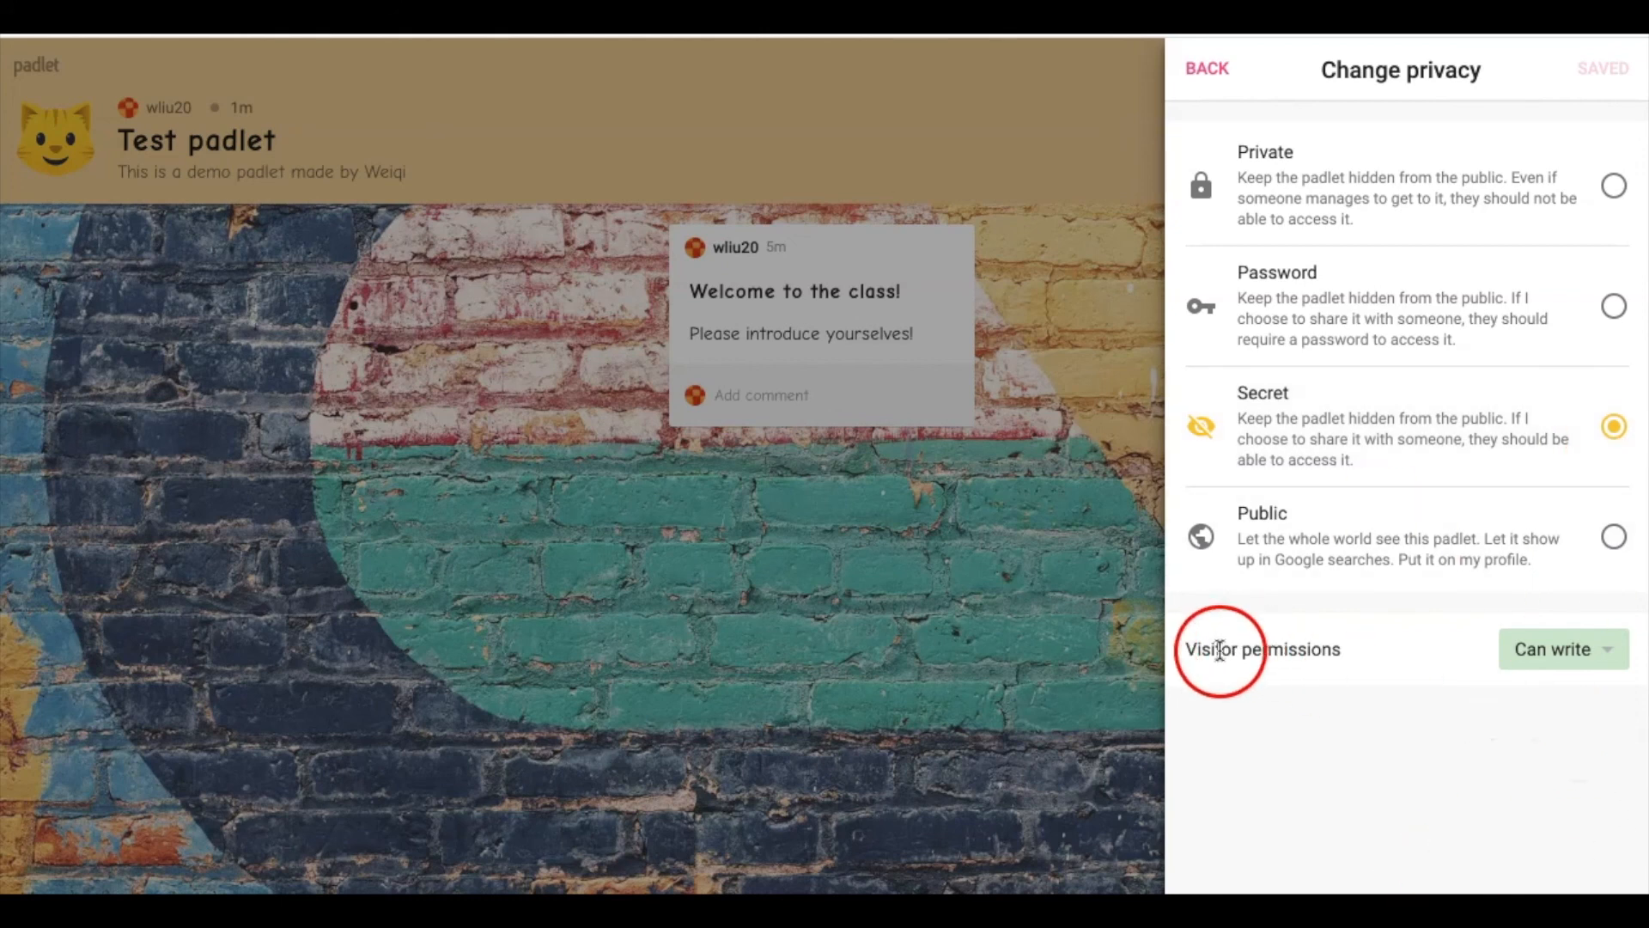
click(1576, 649)
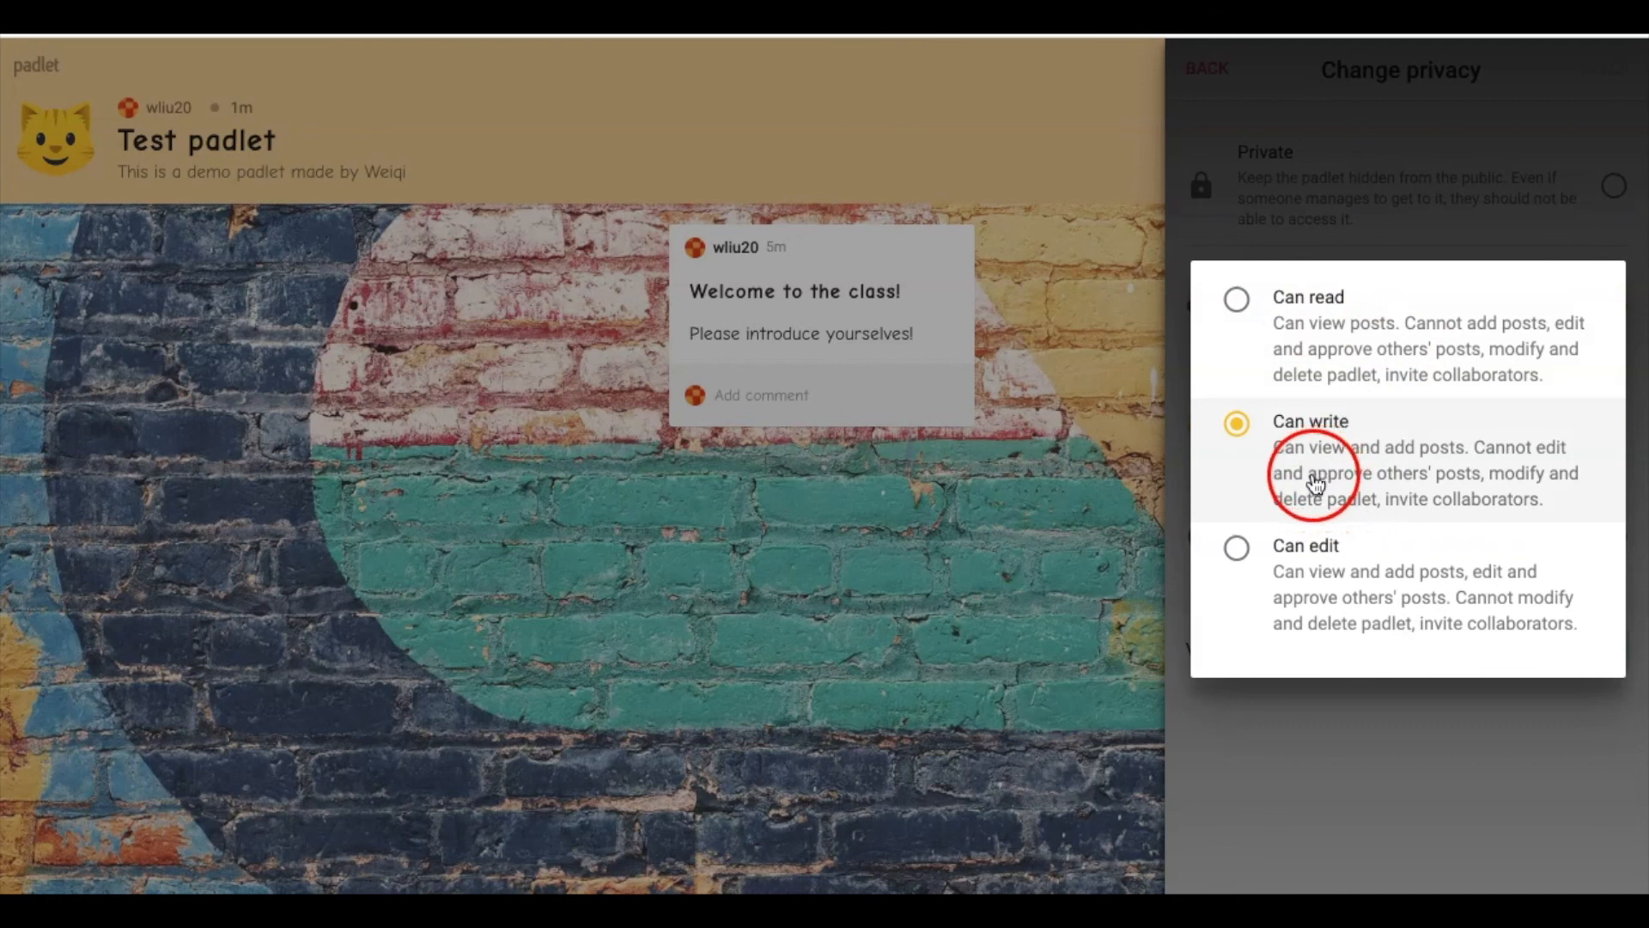
Compare the Can edit and Can write levels, keep Can write, and copy the padlet's link
click(1370, 490)
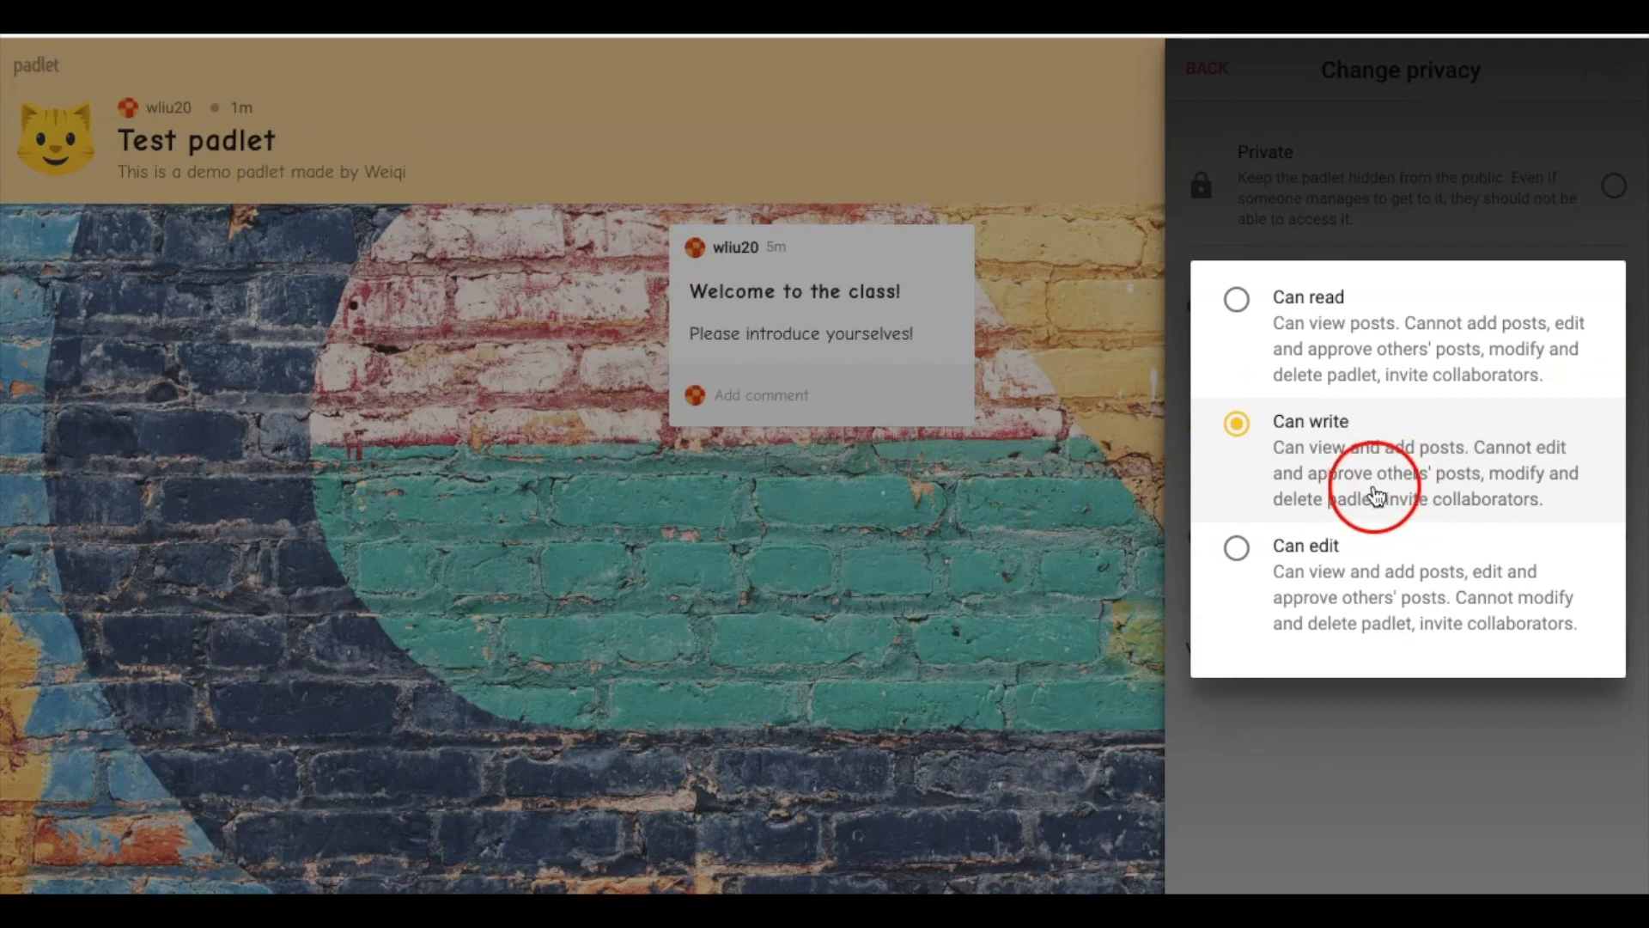
click(1301, 606)
click(1348, 589)
click(1299, 446)
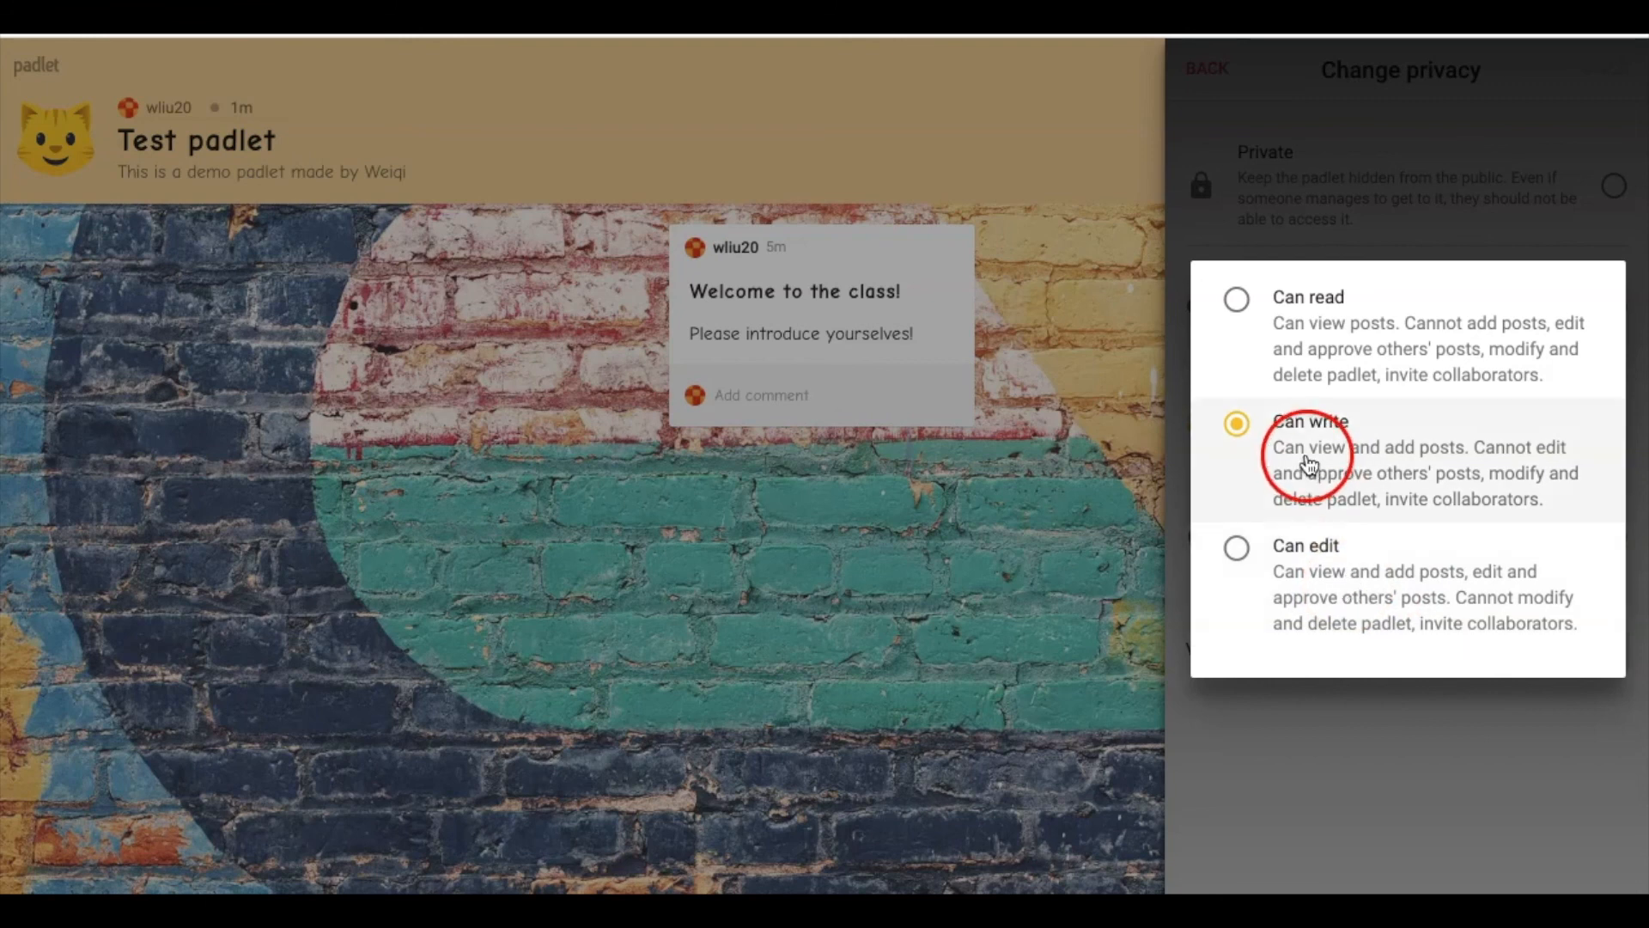
click(1382, 440)
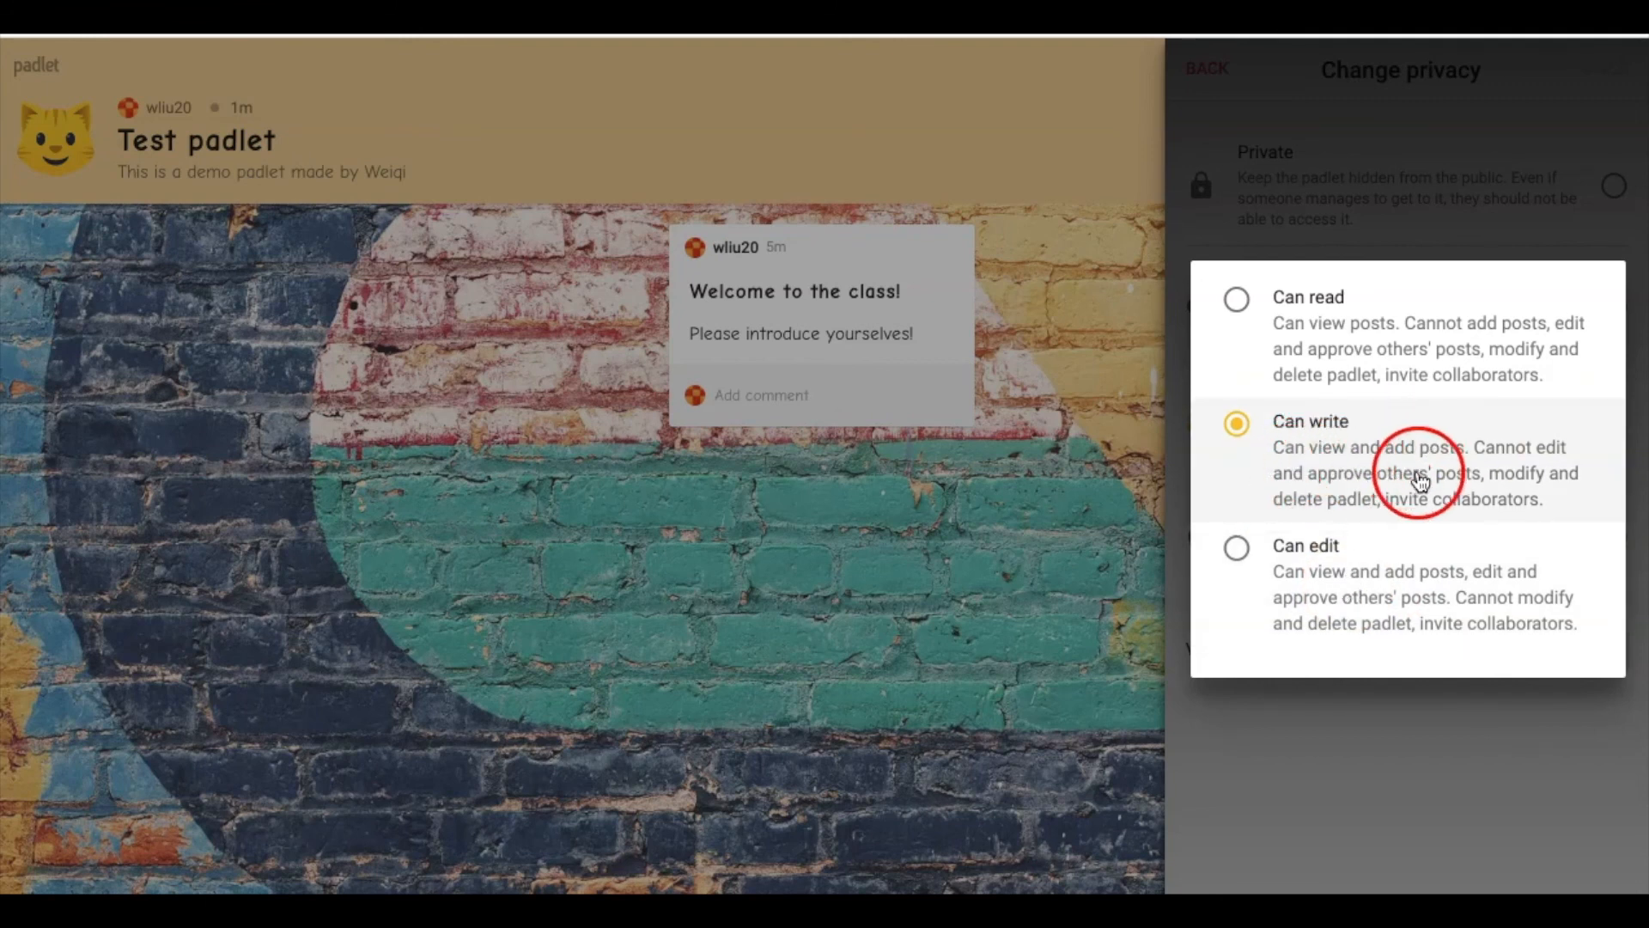
click(1505, 765)
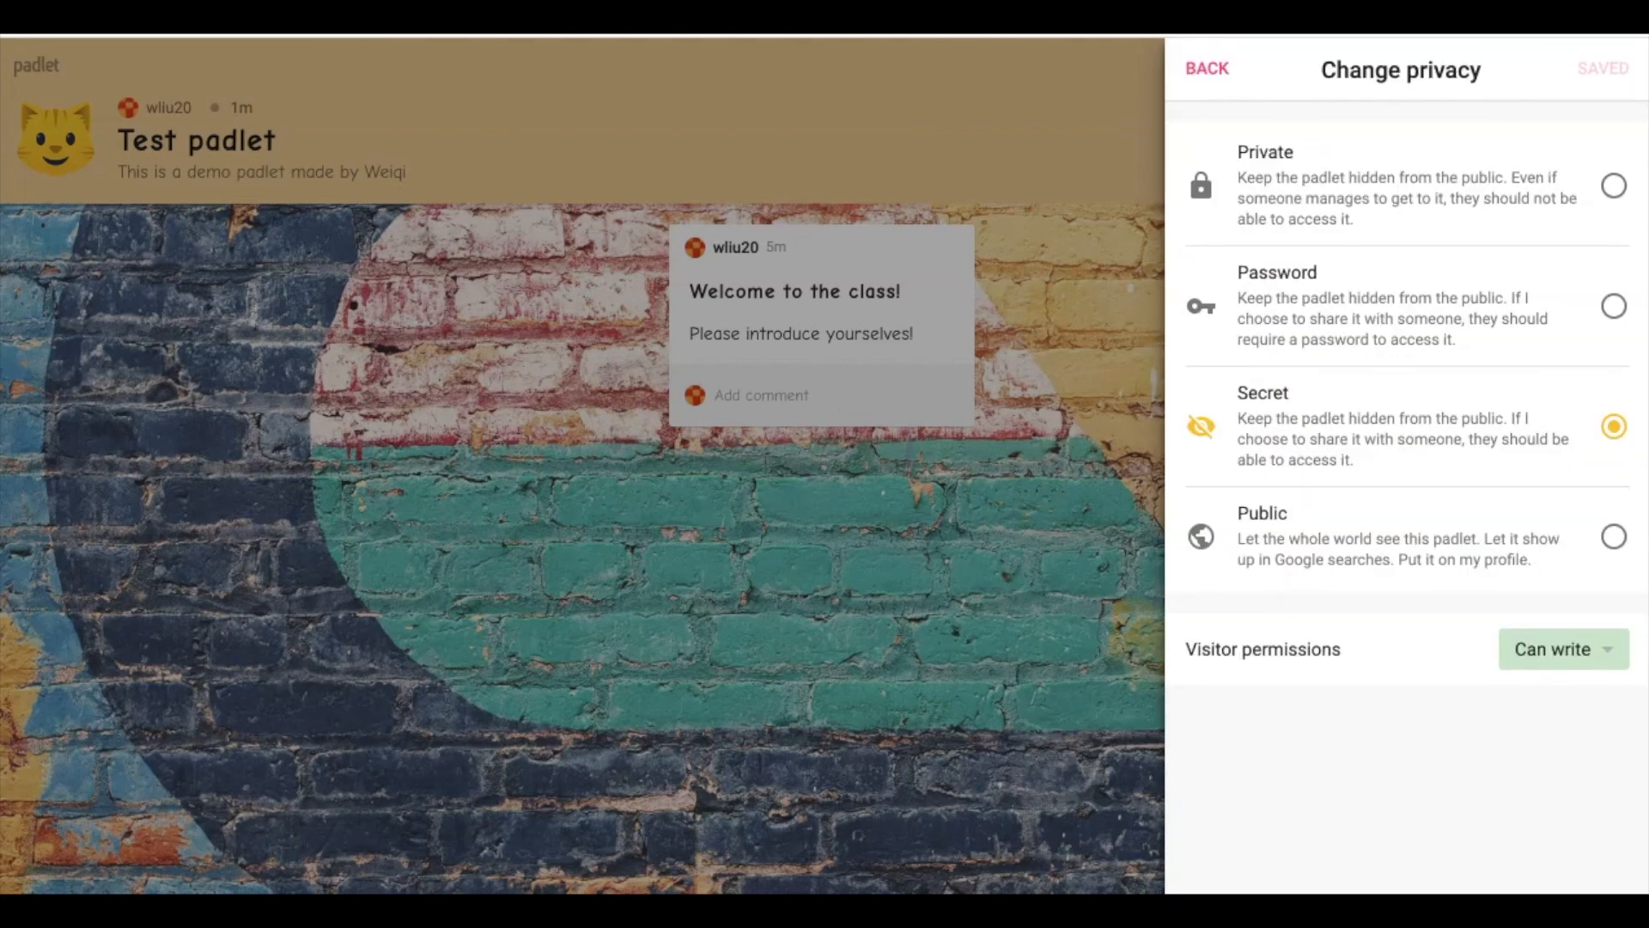
click(1203, 73)
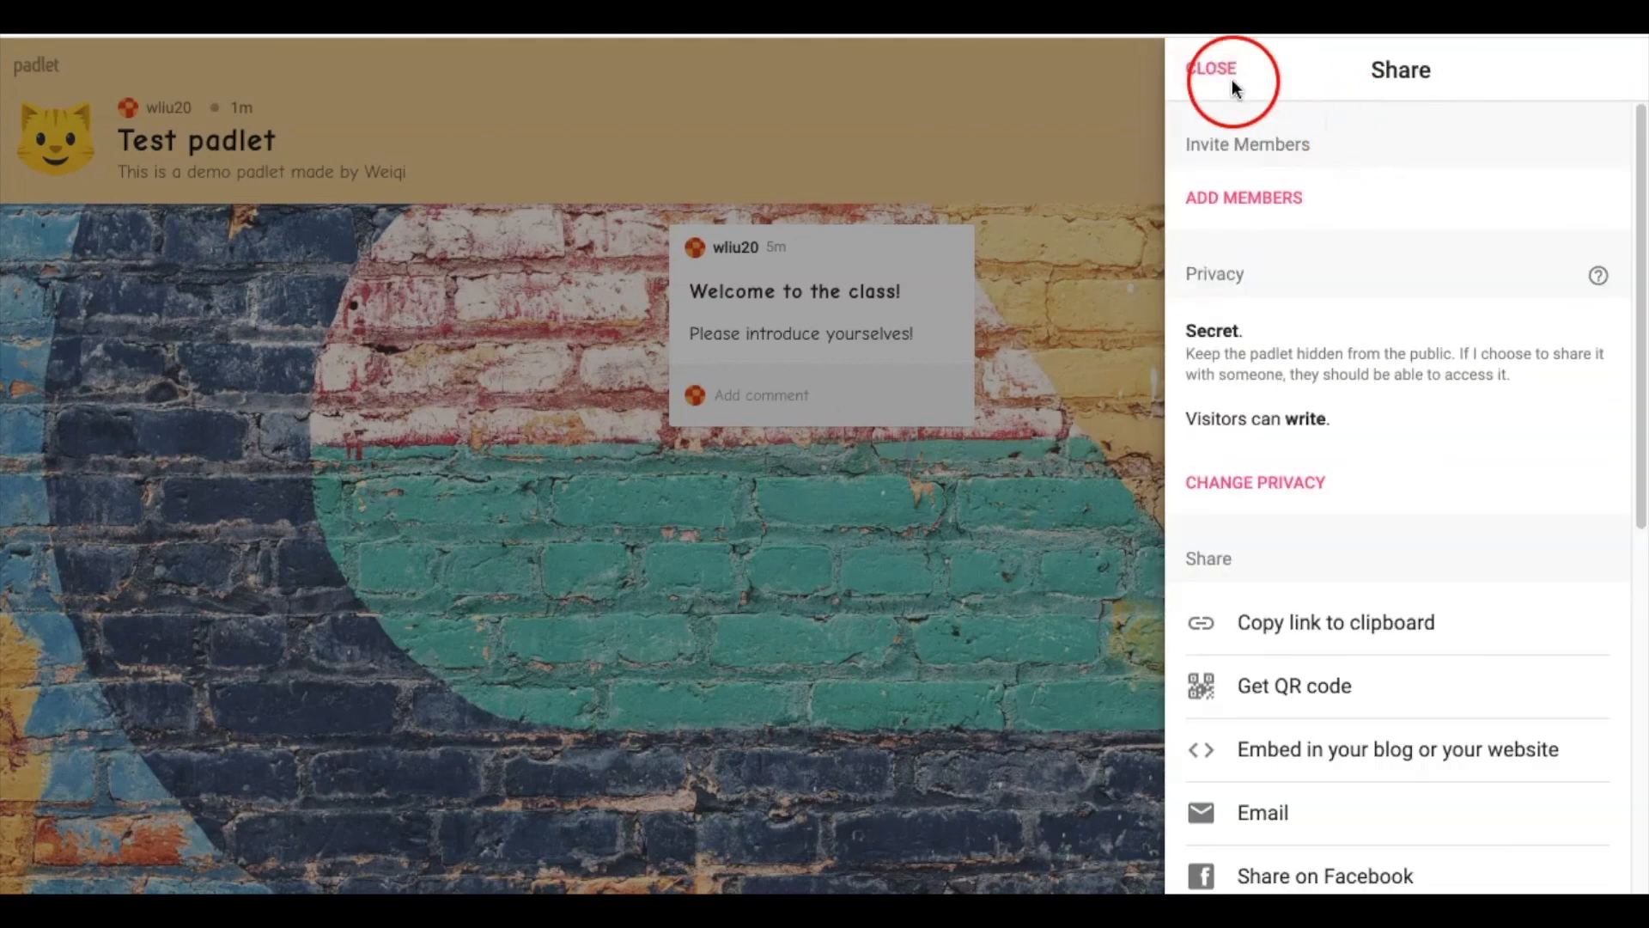
click(1269, 646)
Close the Share panel and highlight the 'Hello instructor' comment under the Welcome post
click(1224, 72)
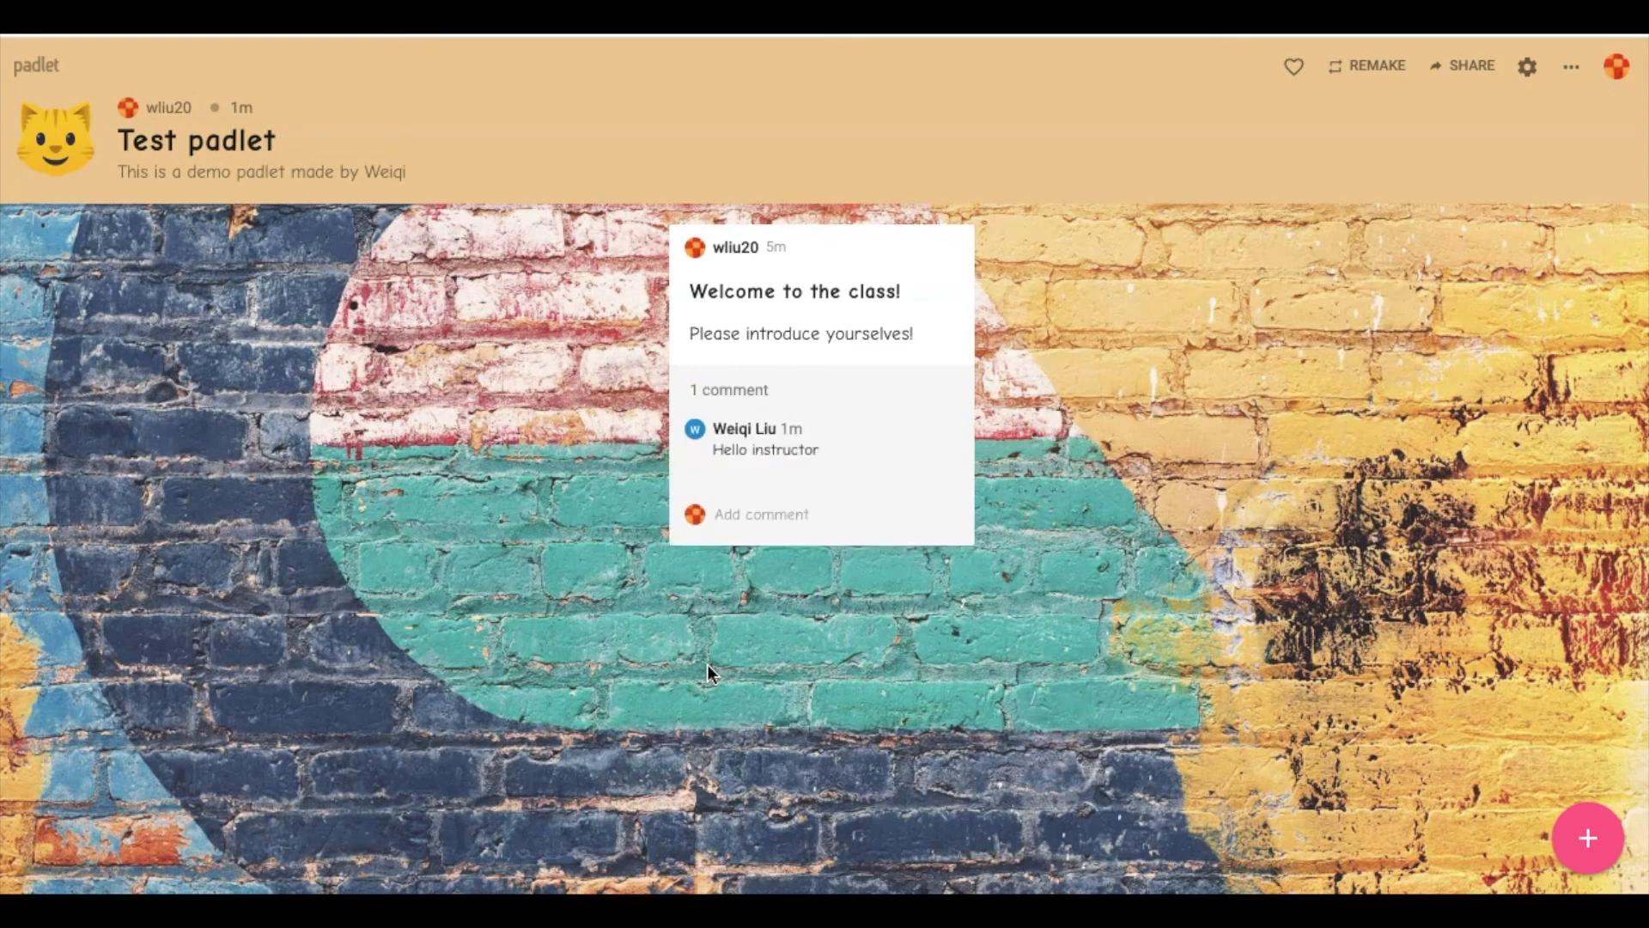
click(762, 464)
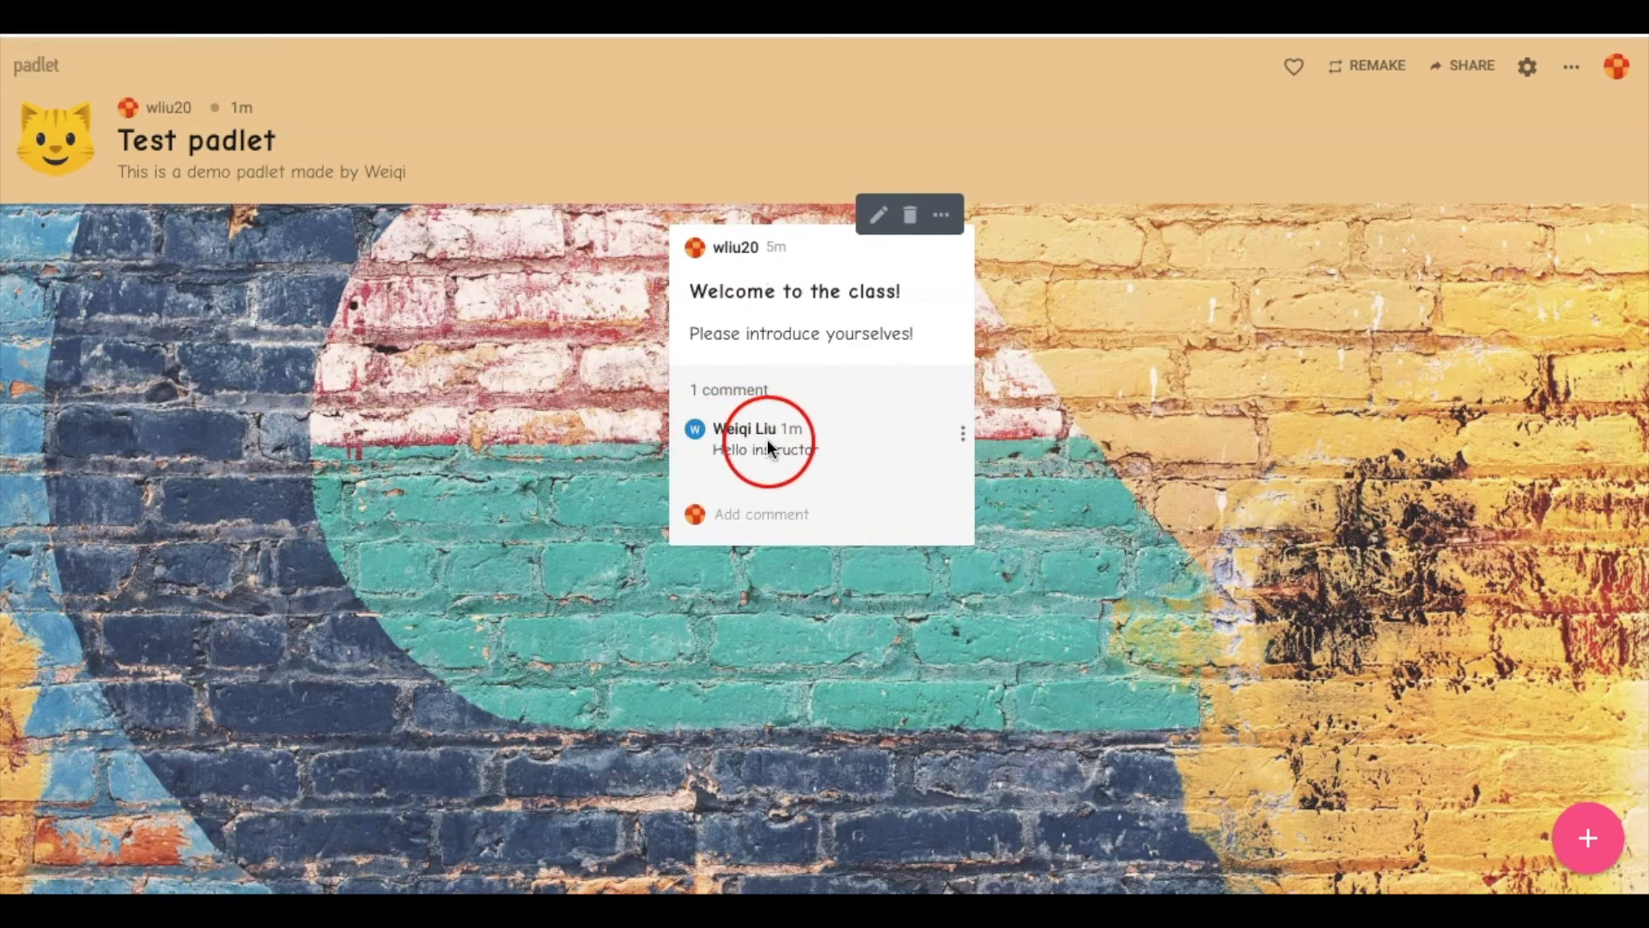
drag(718, 445, 850, 457)
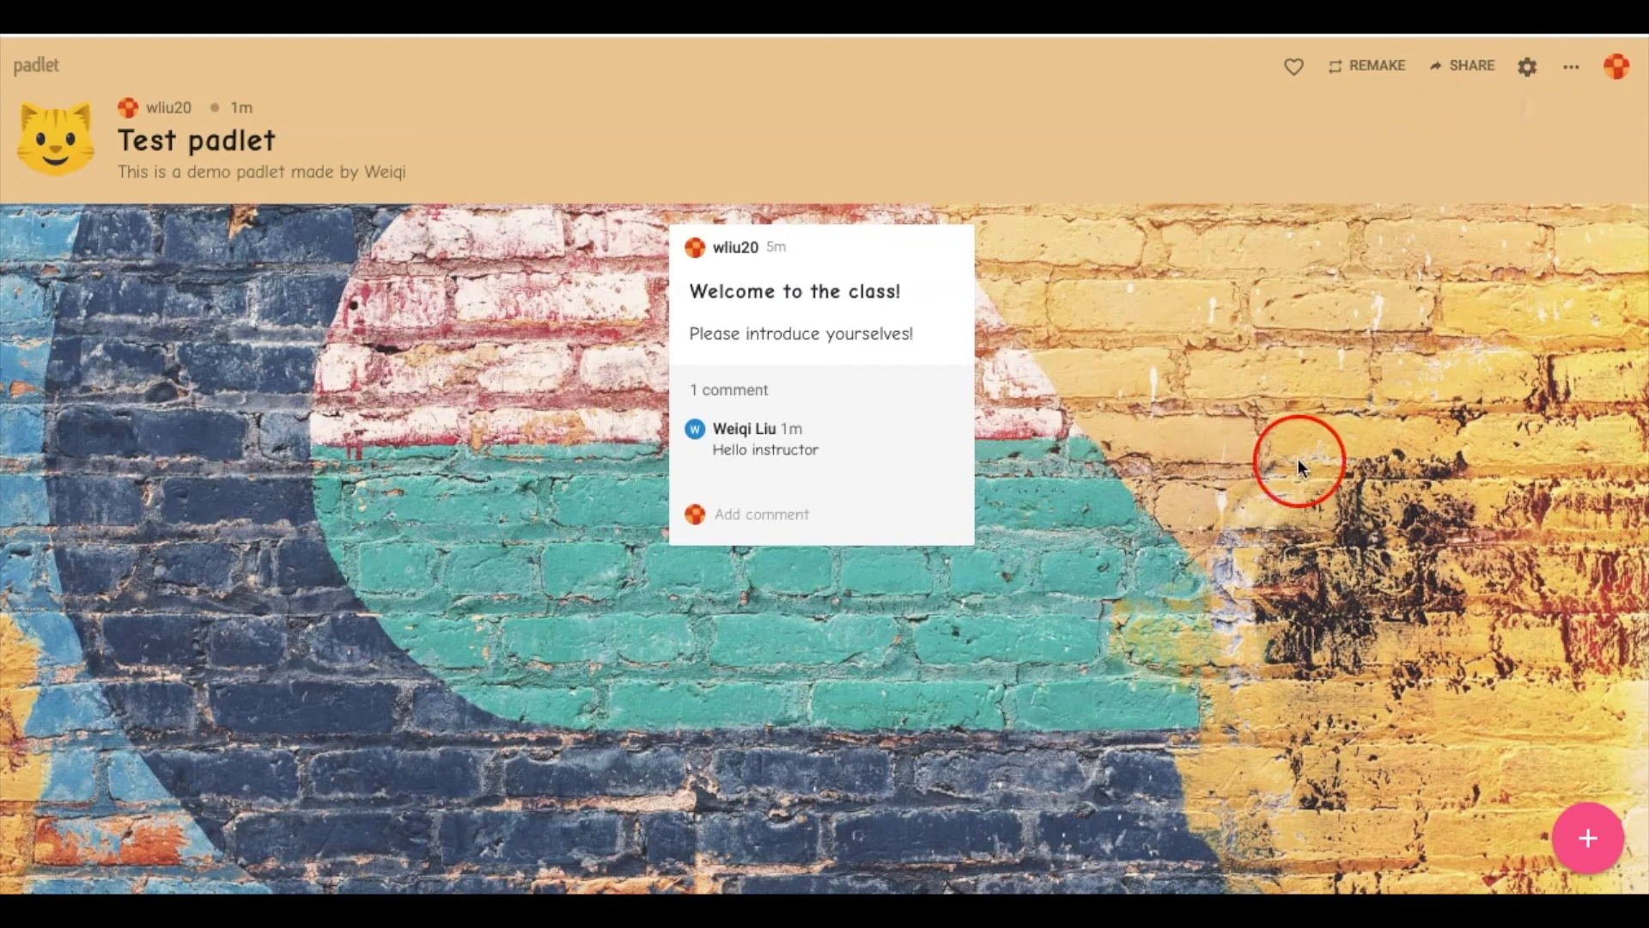
Look through the padlet settings and the ⋯ actions menu, then open Change format
click(1528, 68)
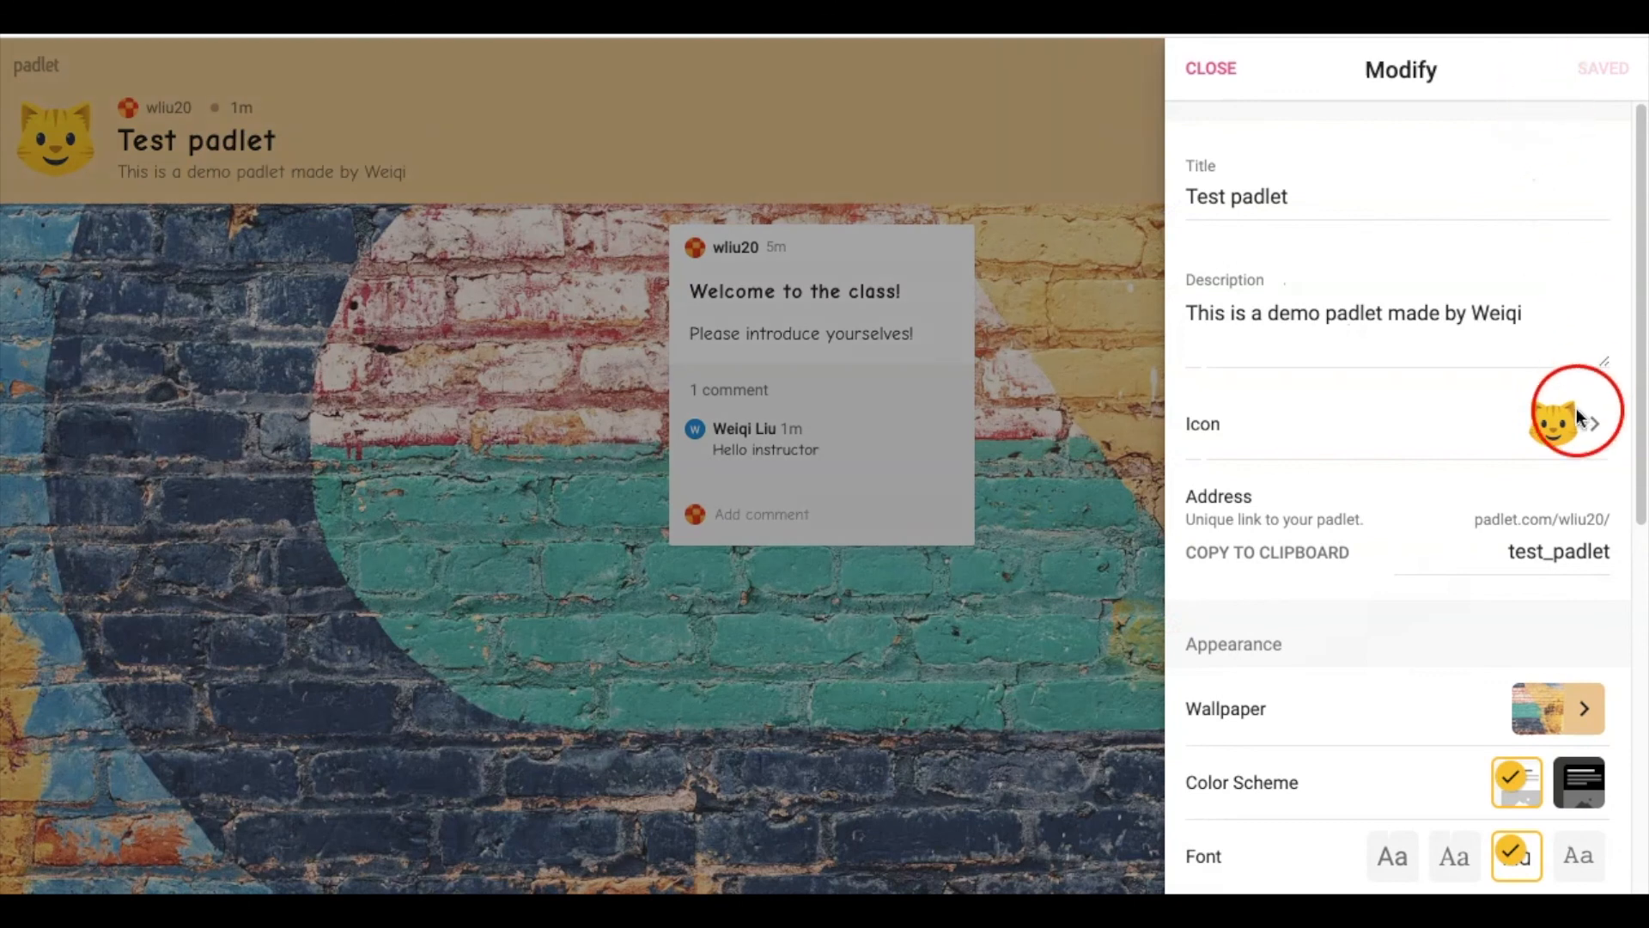
scroll(1417, 528, down, 8)
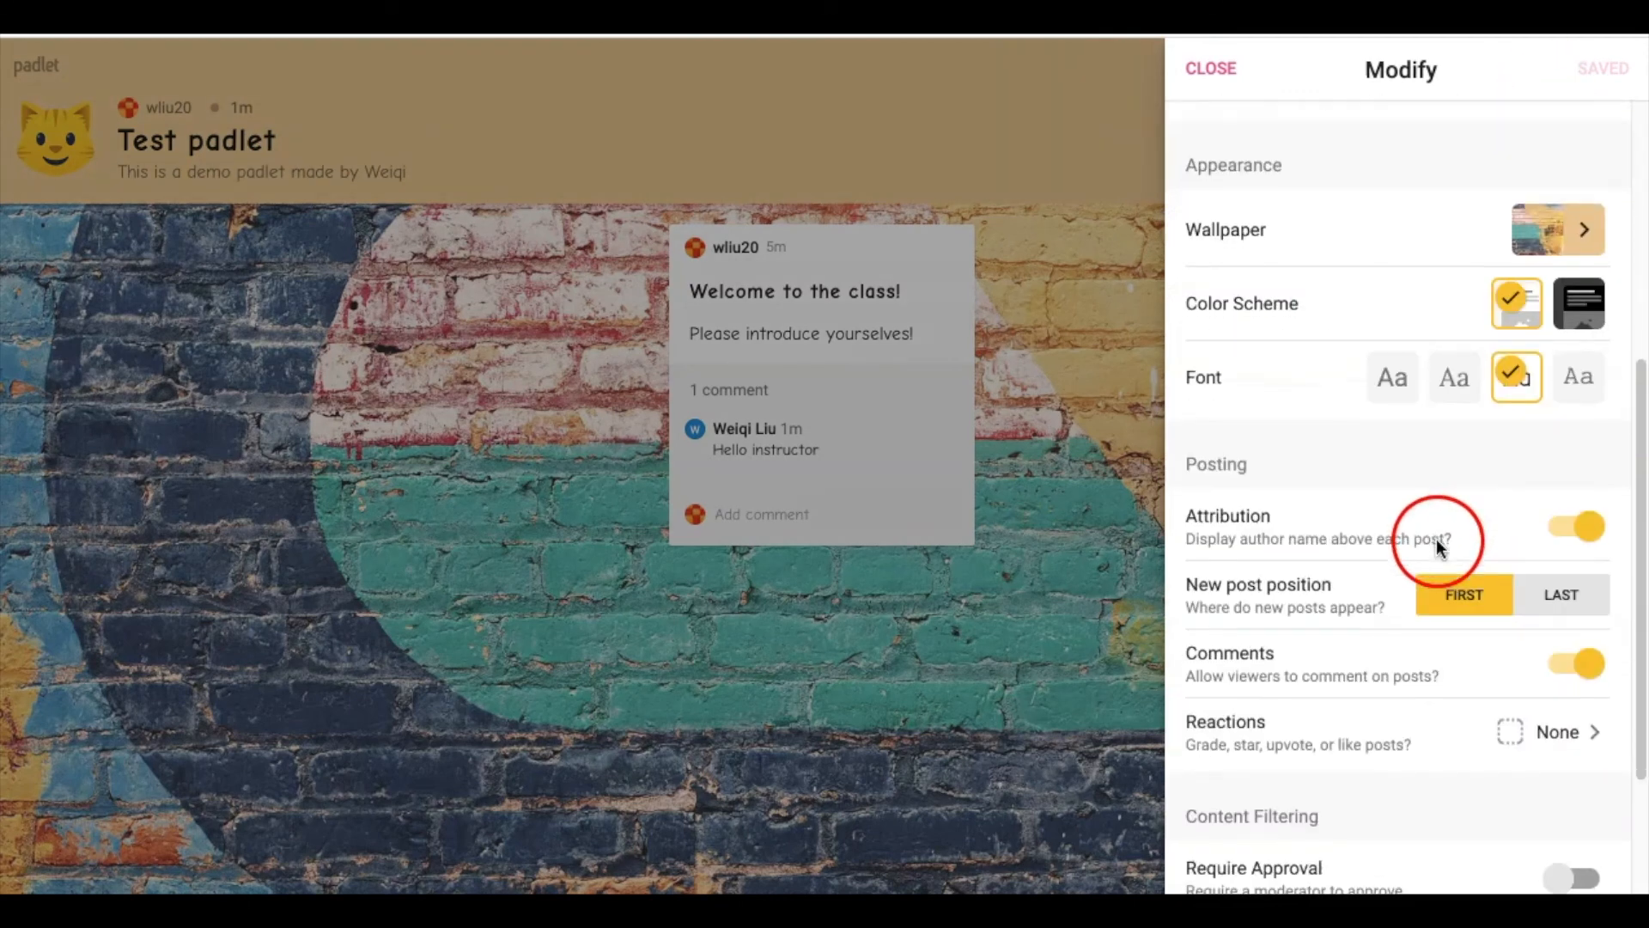
scroll(1460, 524, up, 8)
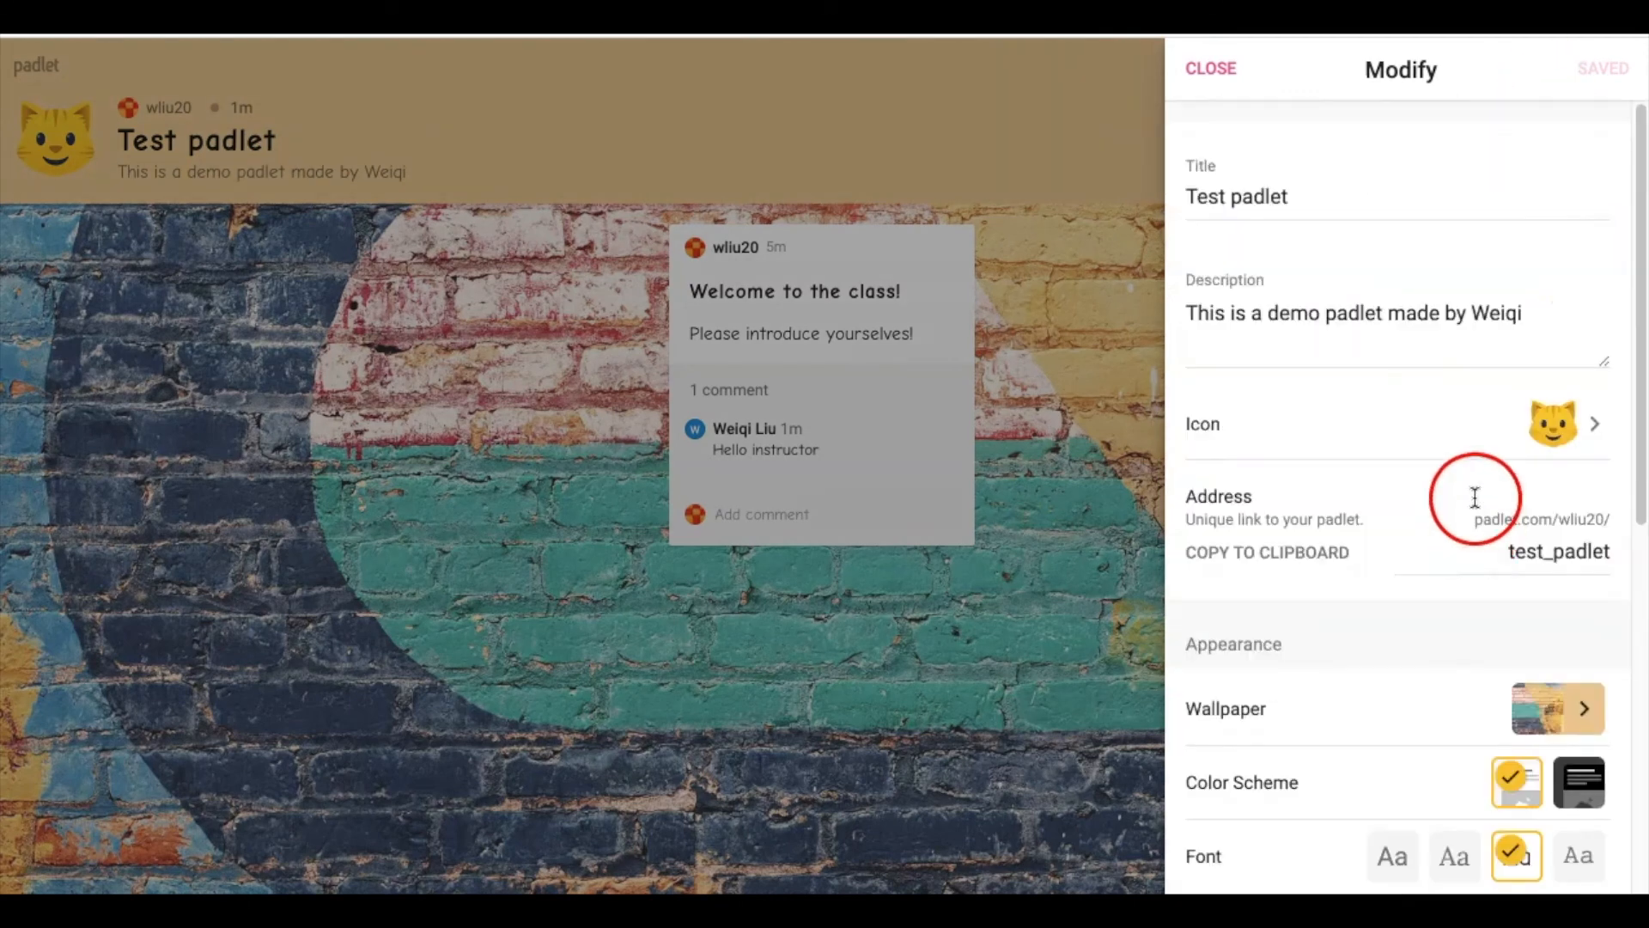
click(1227, 68)
click(1571, 68)
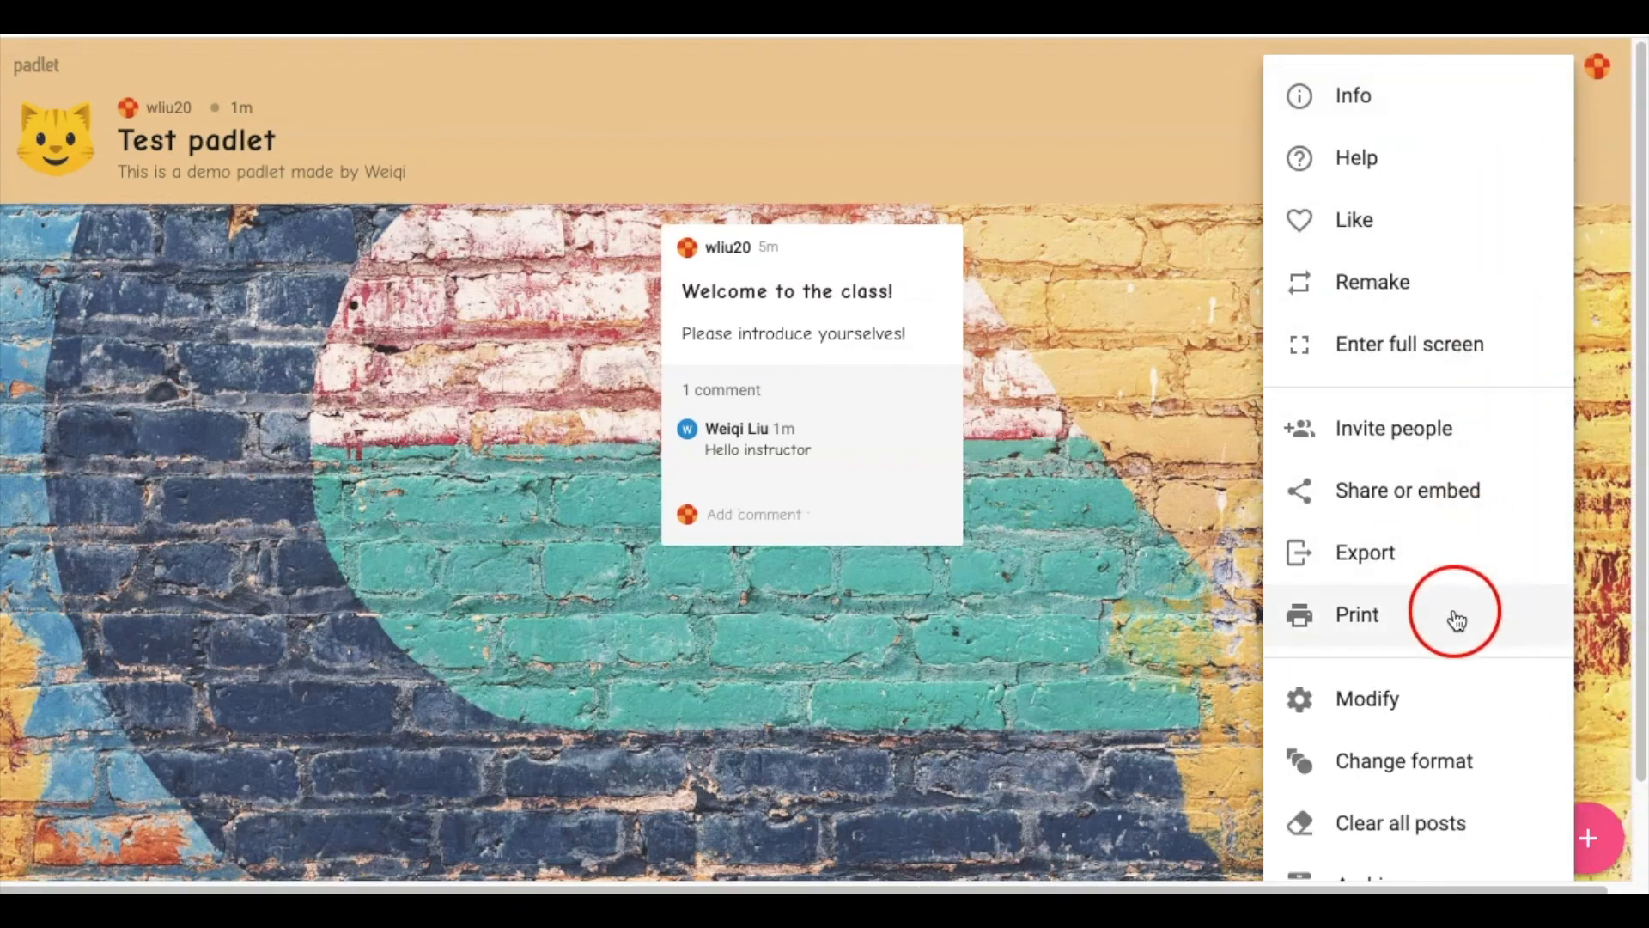
scroll(1468, 610, down, 1)
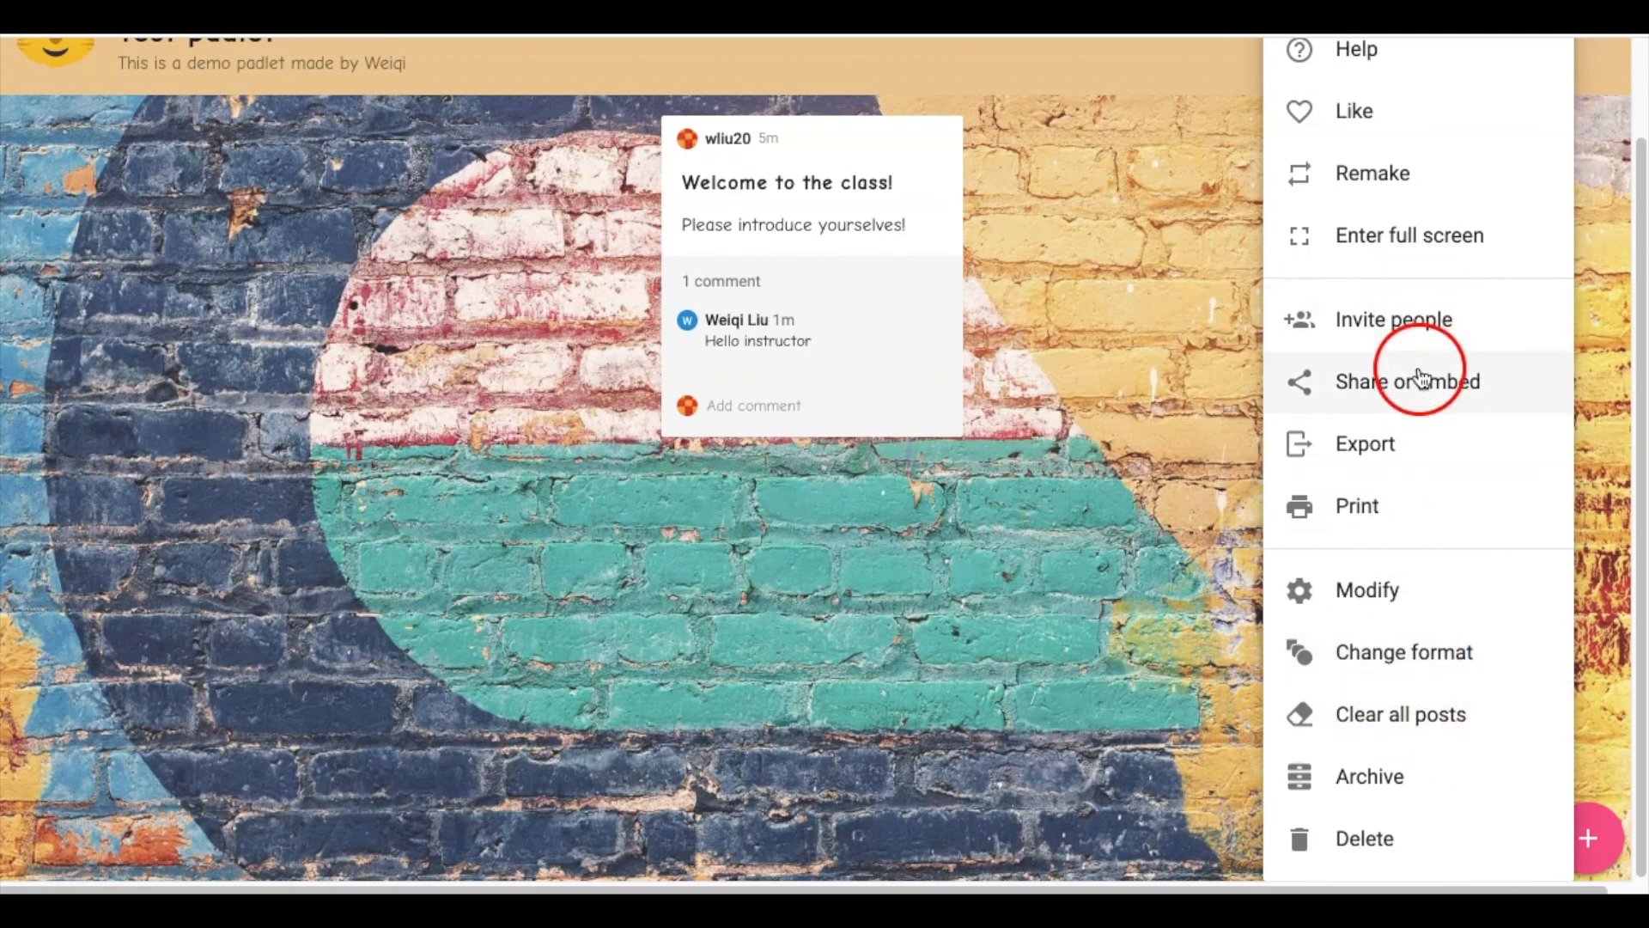
click(1121, 342)
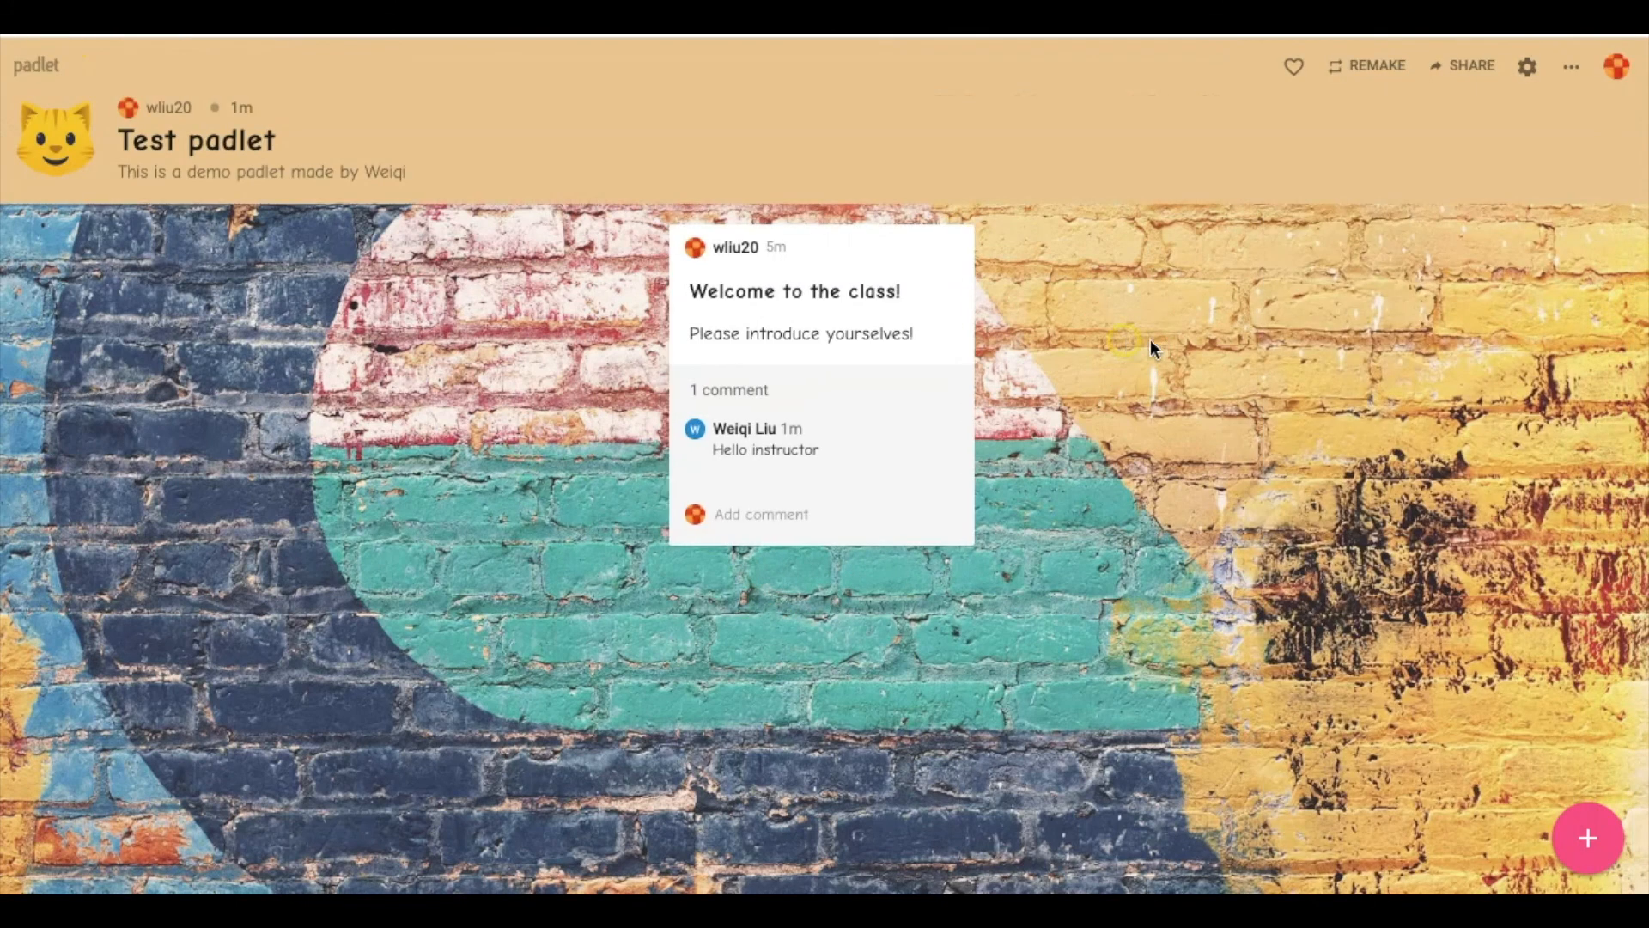
click(1571, 71)
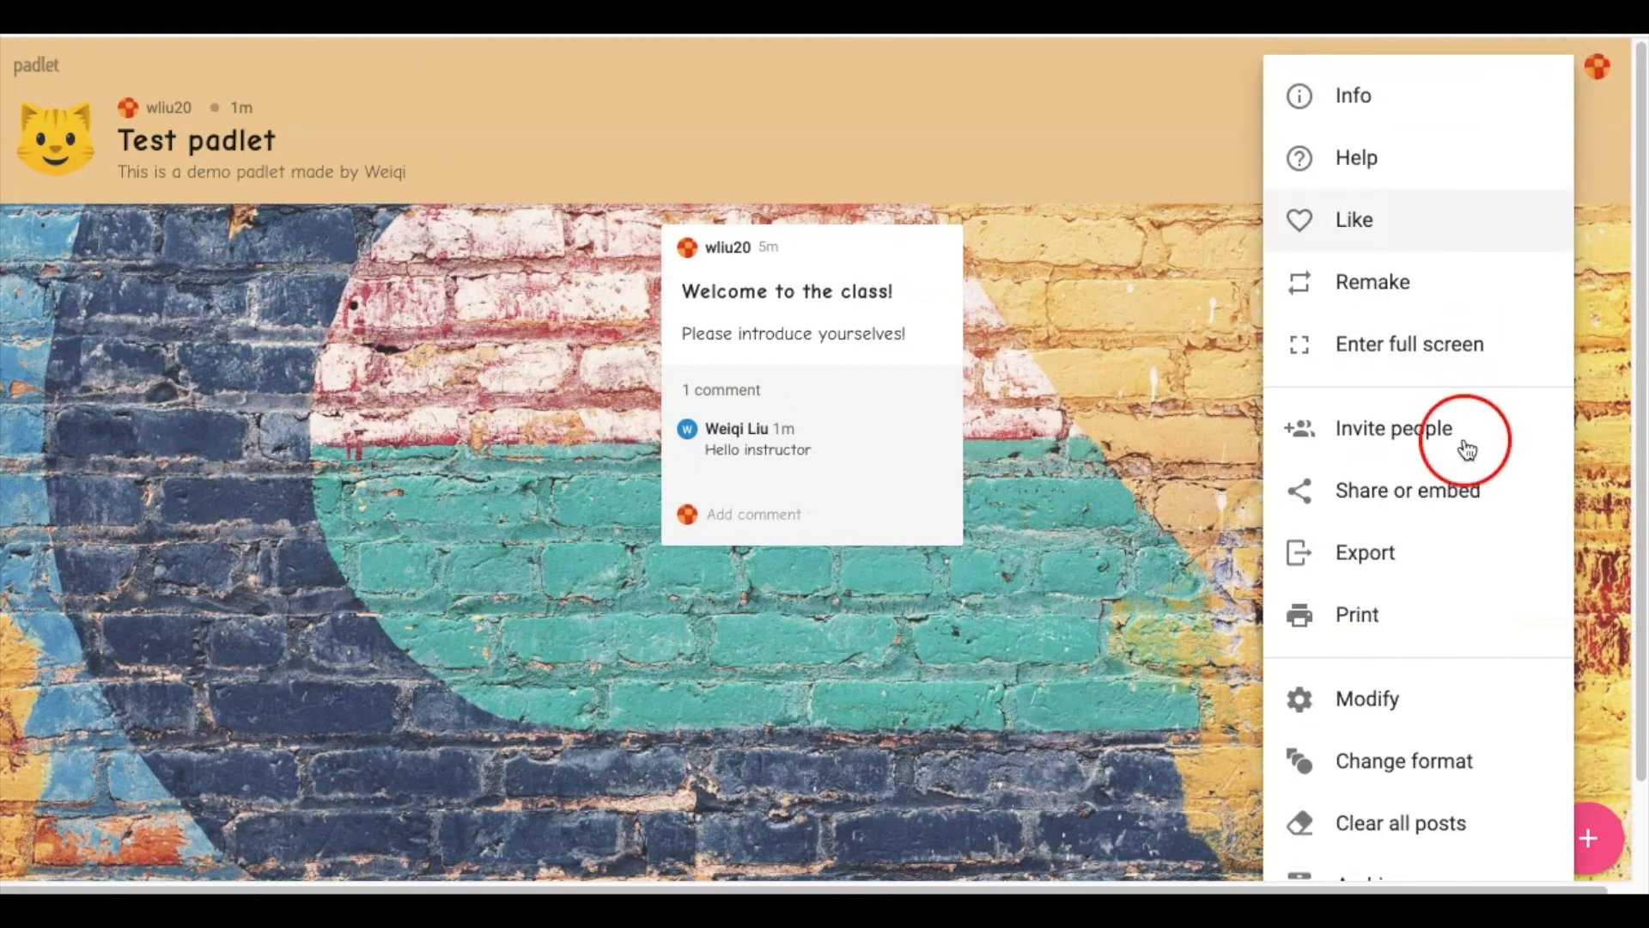
click(1441, 765)
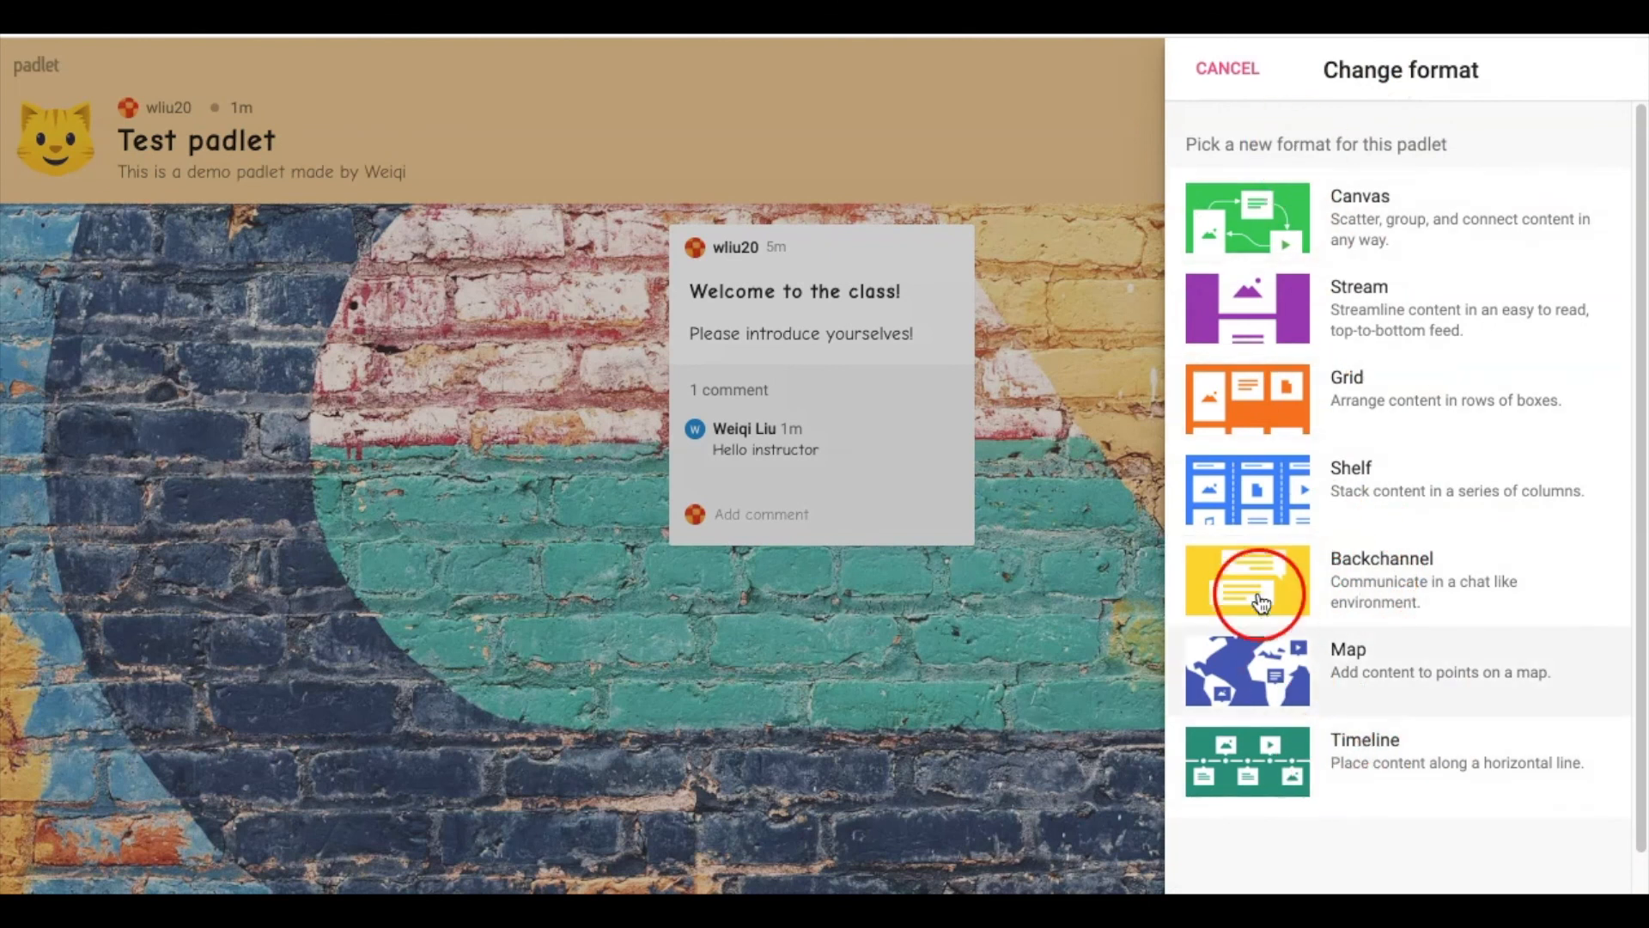
Apply Timeline, then reopen Change format and switch Test padlet to the Wall layout
click(1322, 807)
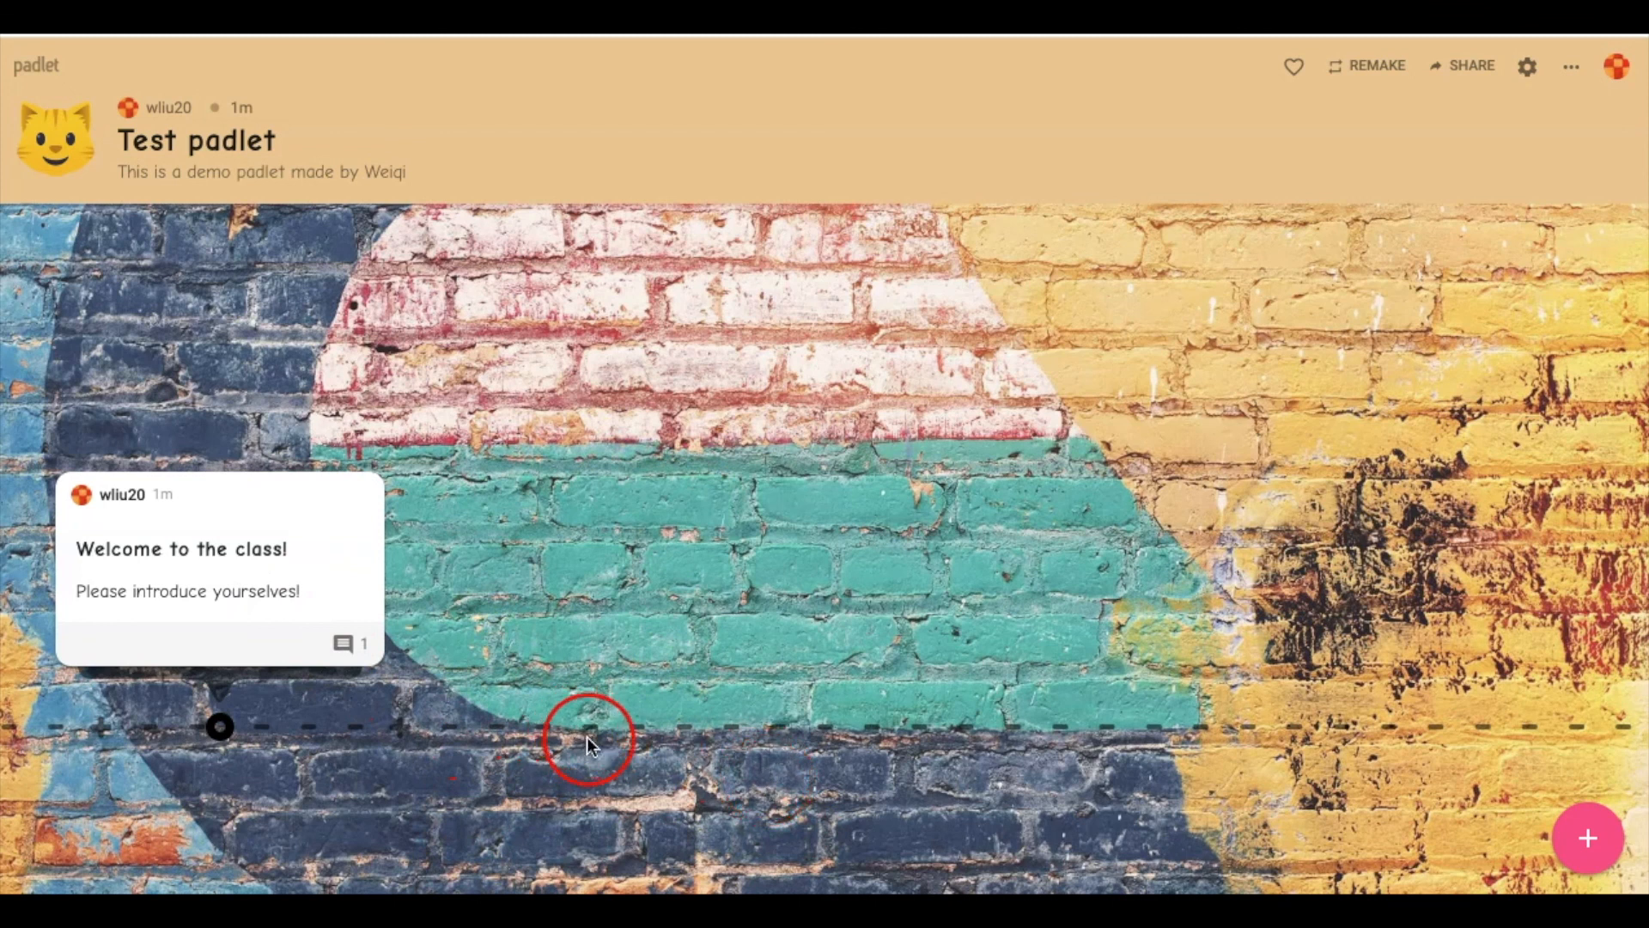
click(1571, 67)
click(1421, 778)
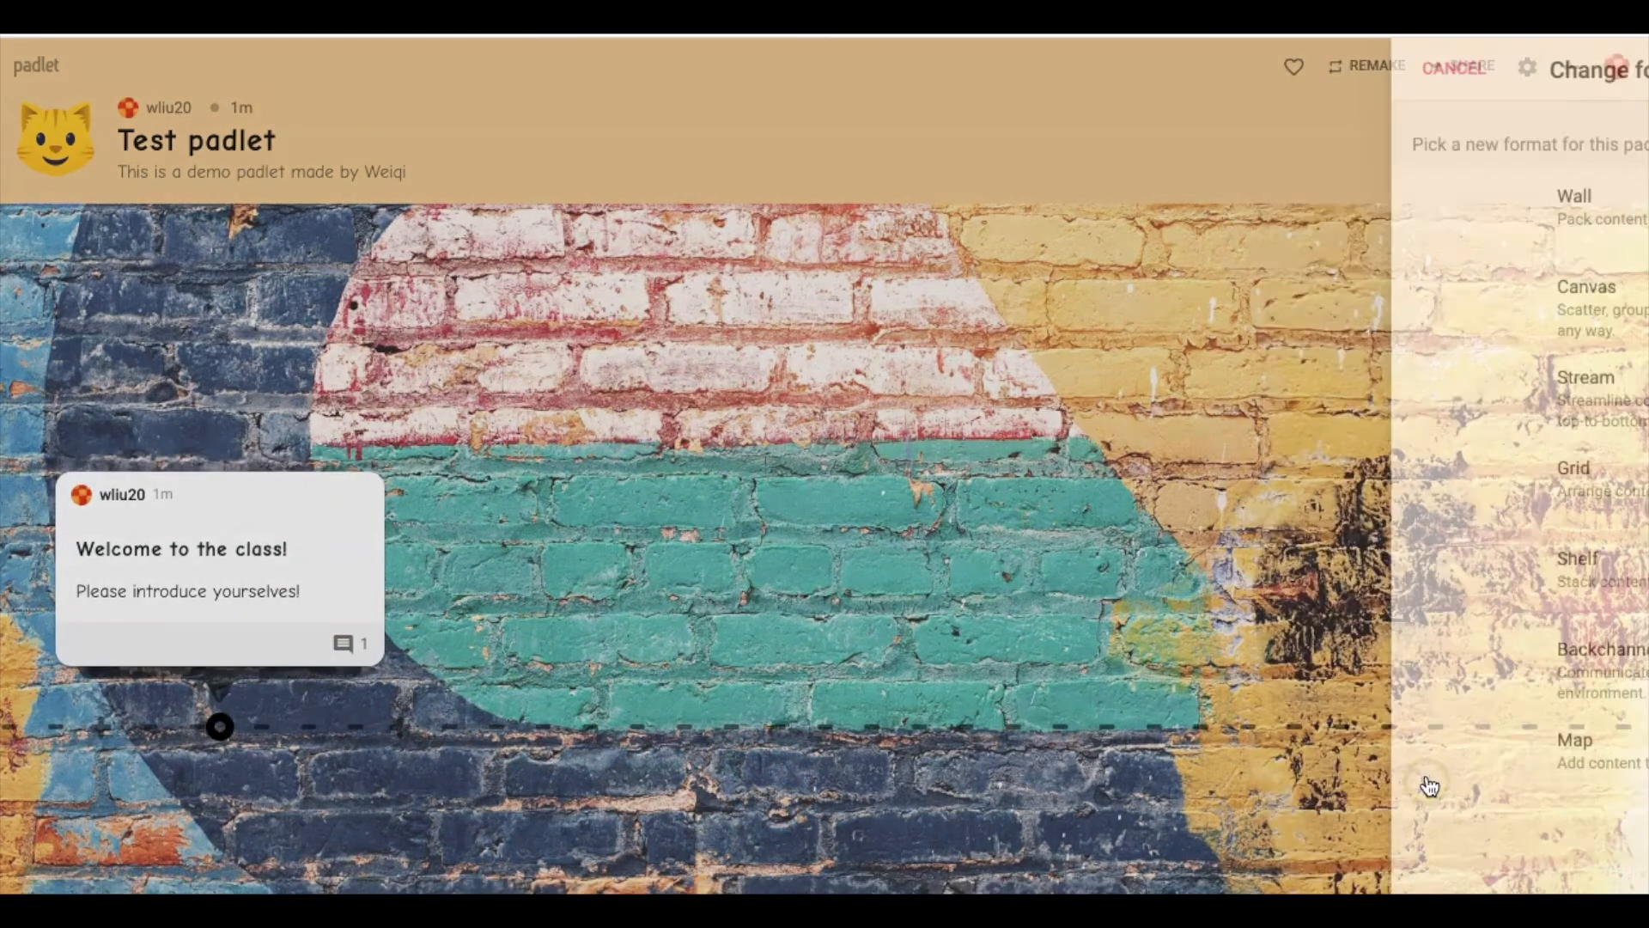
click(1387, 206)
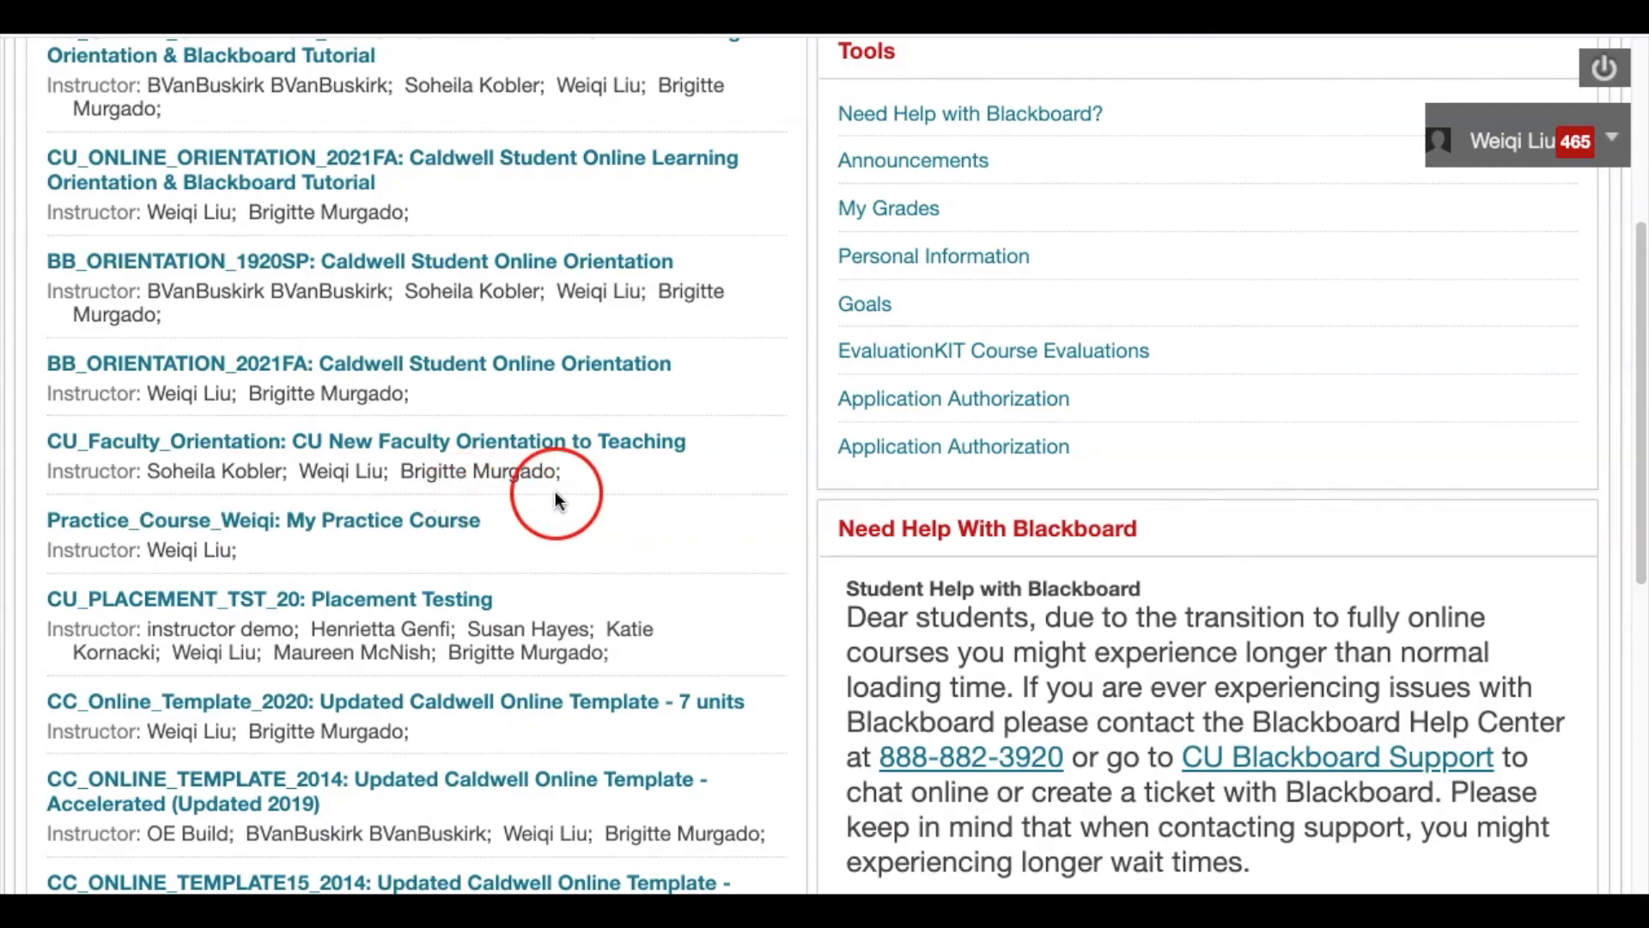
Open Practice_Course_Weiqi, go to its Course Content area, and open the Build Content menu
scroll(555, 492, up, 5)
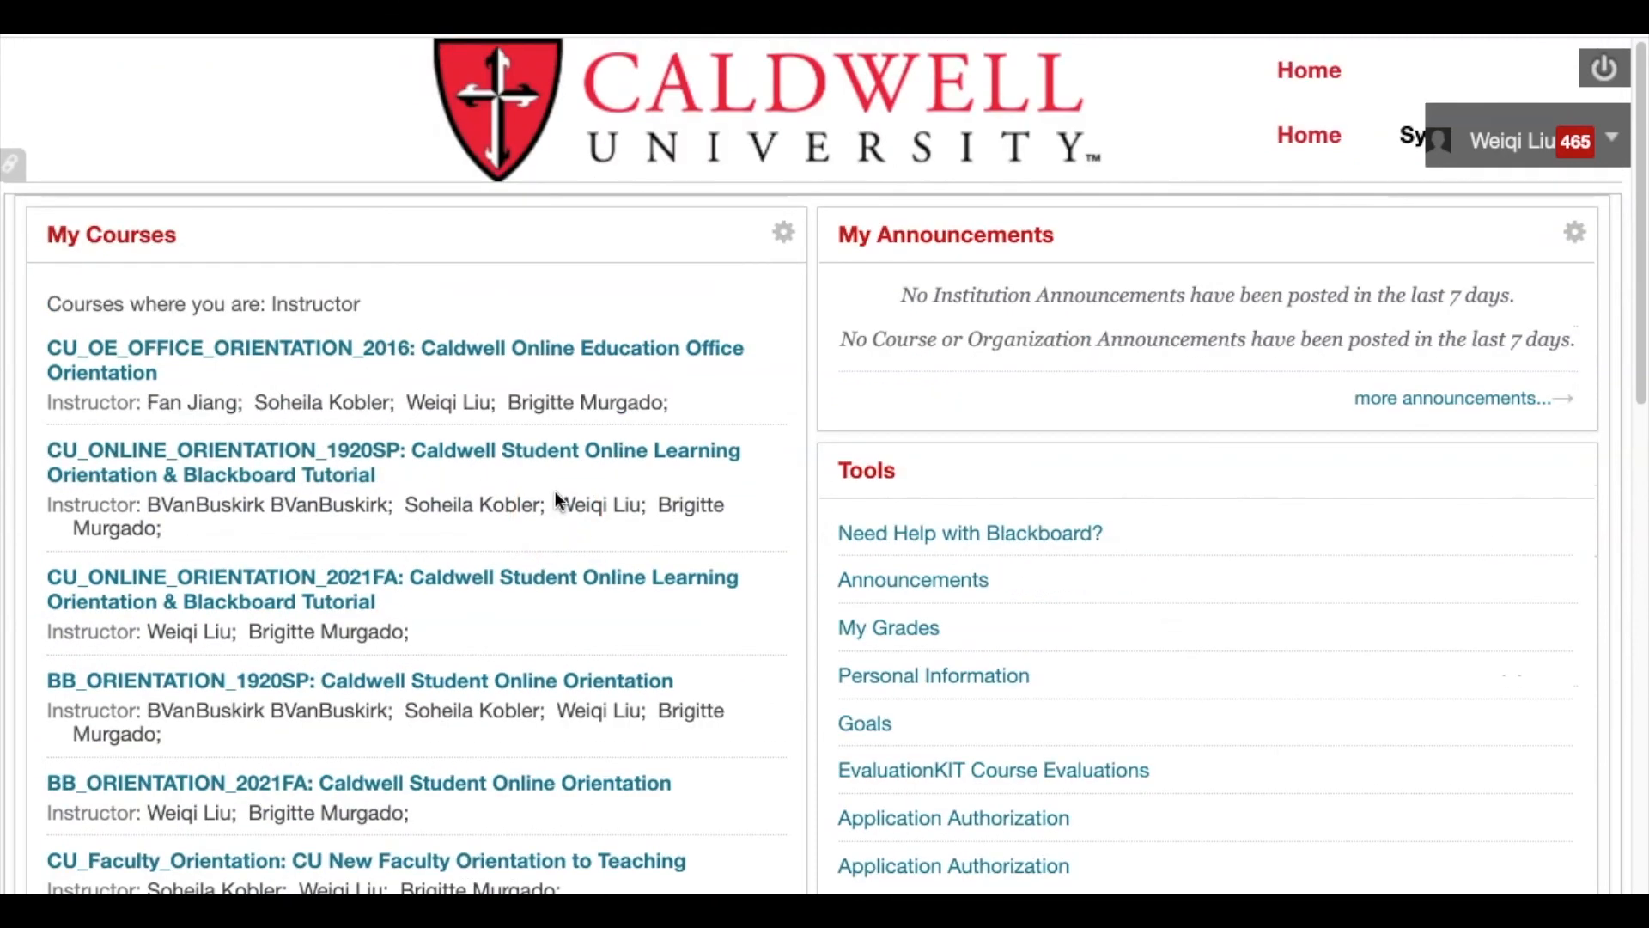
scroll(555, 492, down, 3)
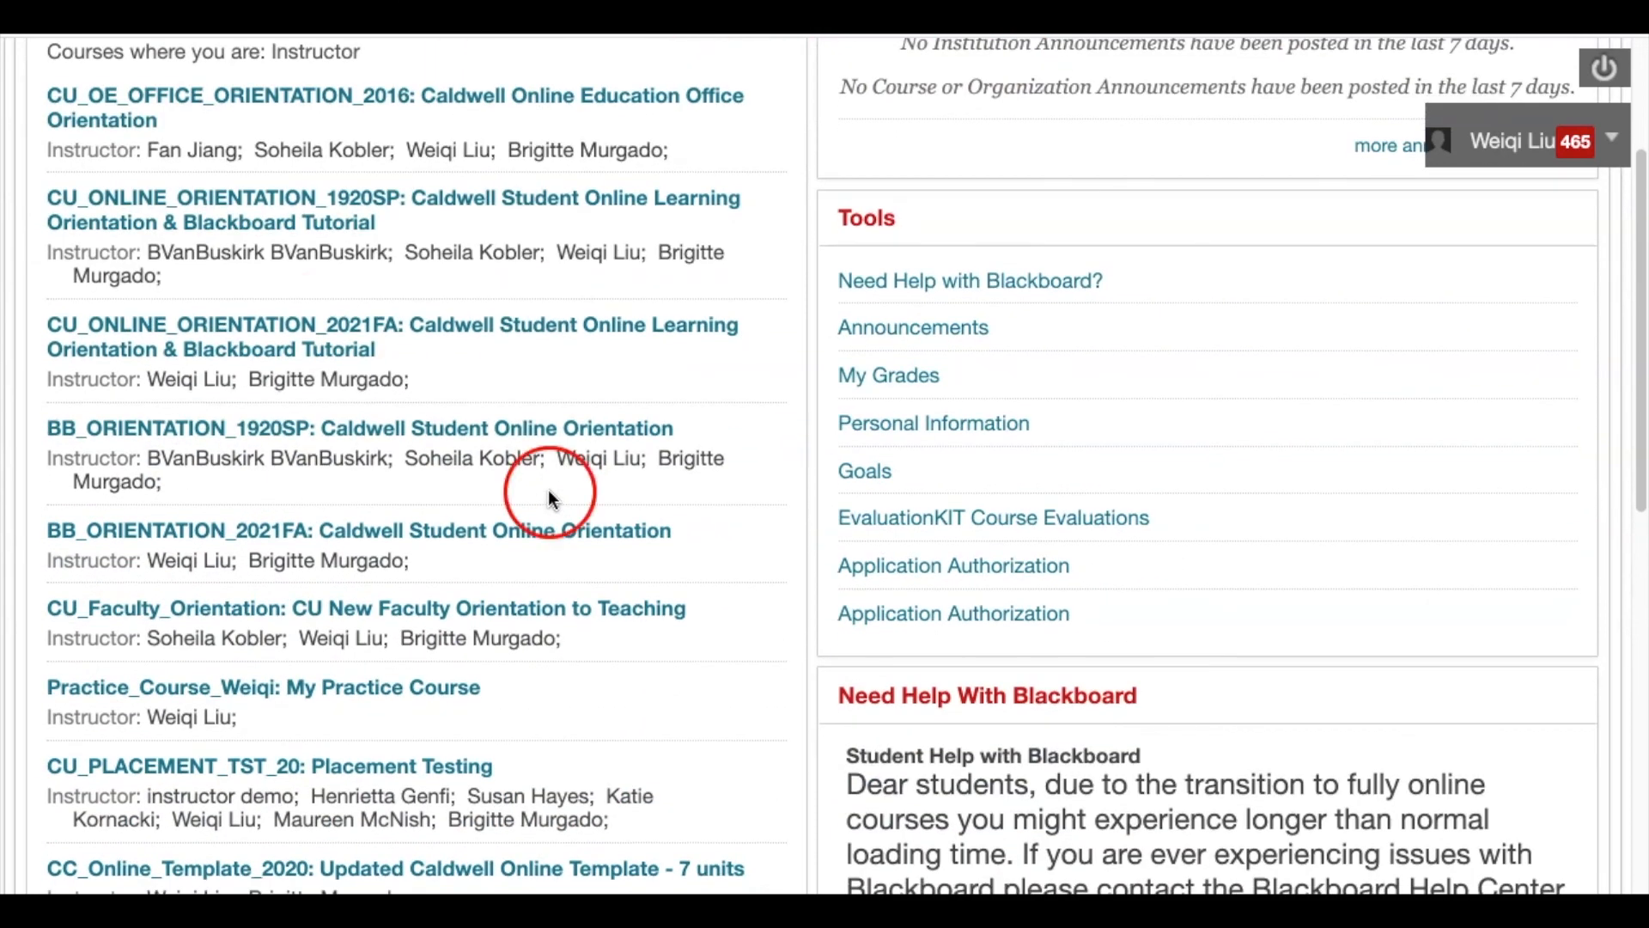
scroll(347, 584, down, 2)
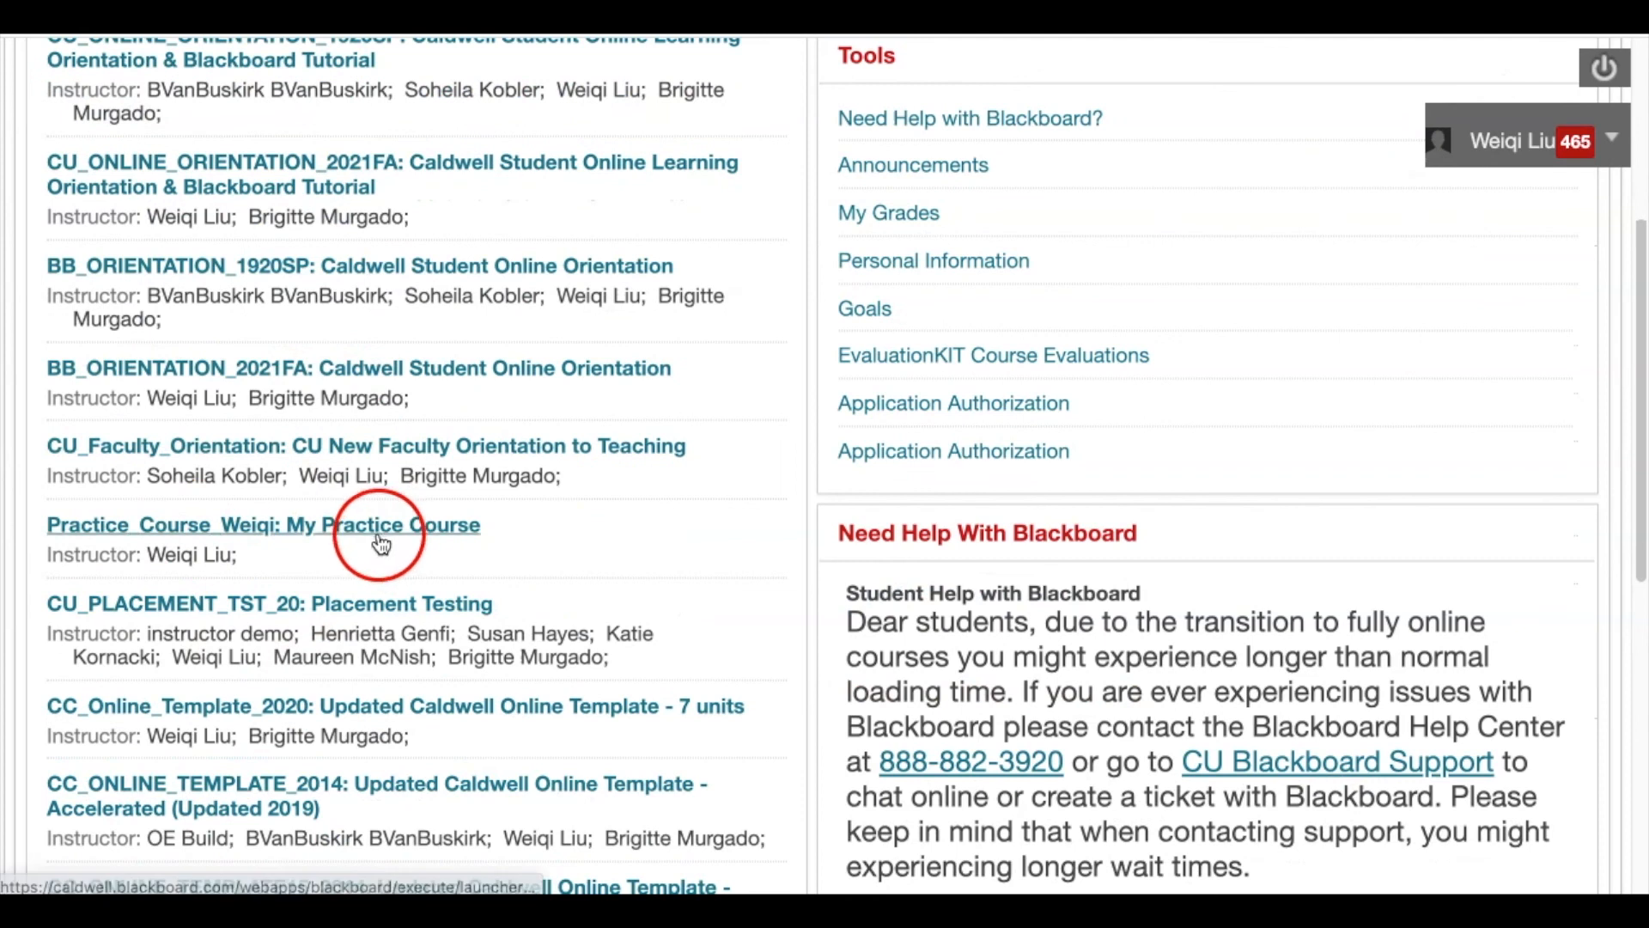
click(81, 536)
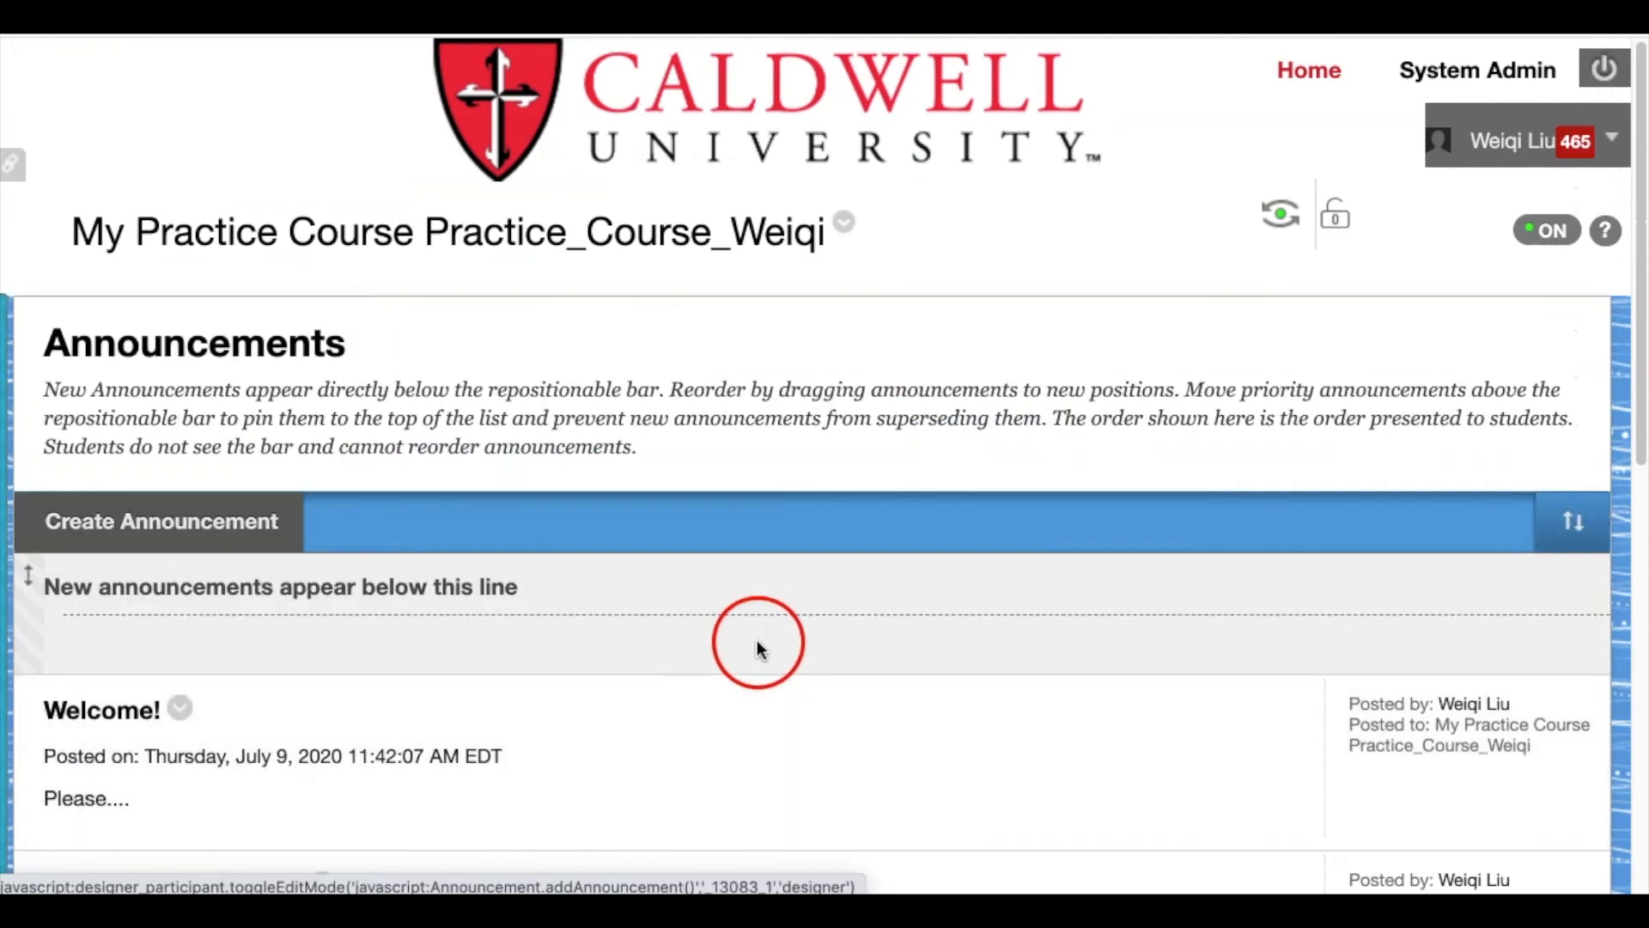
click(13, 637)
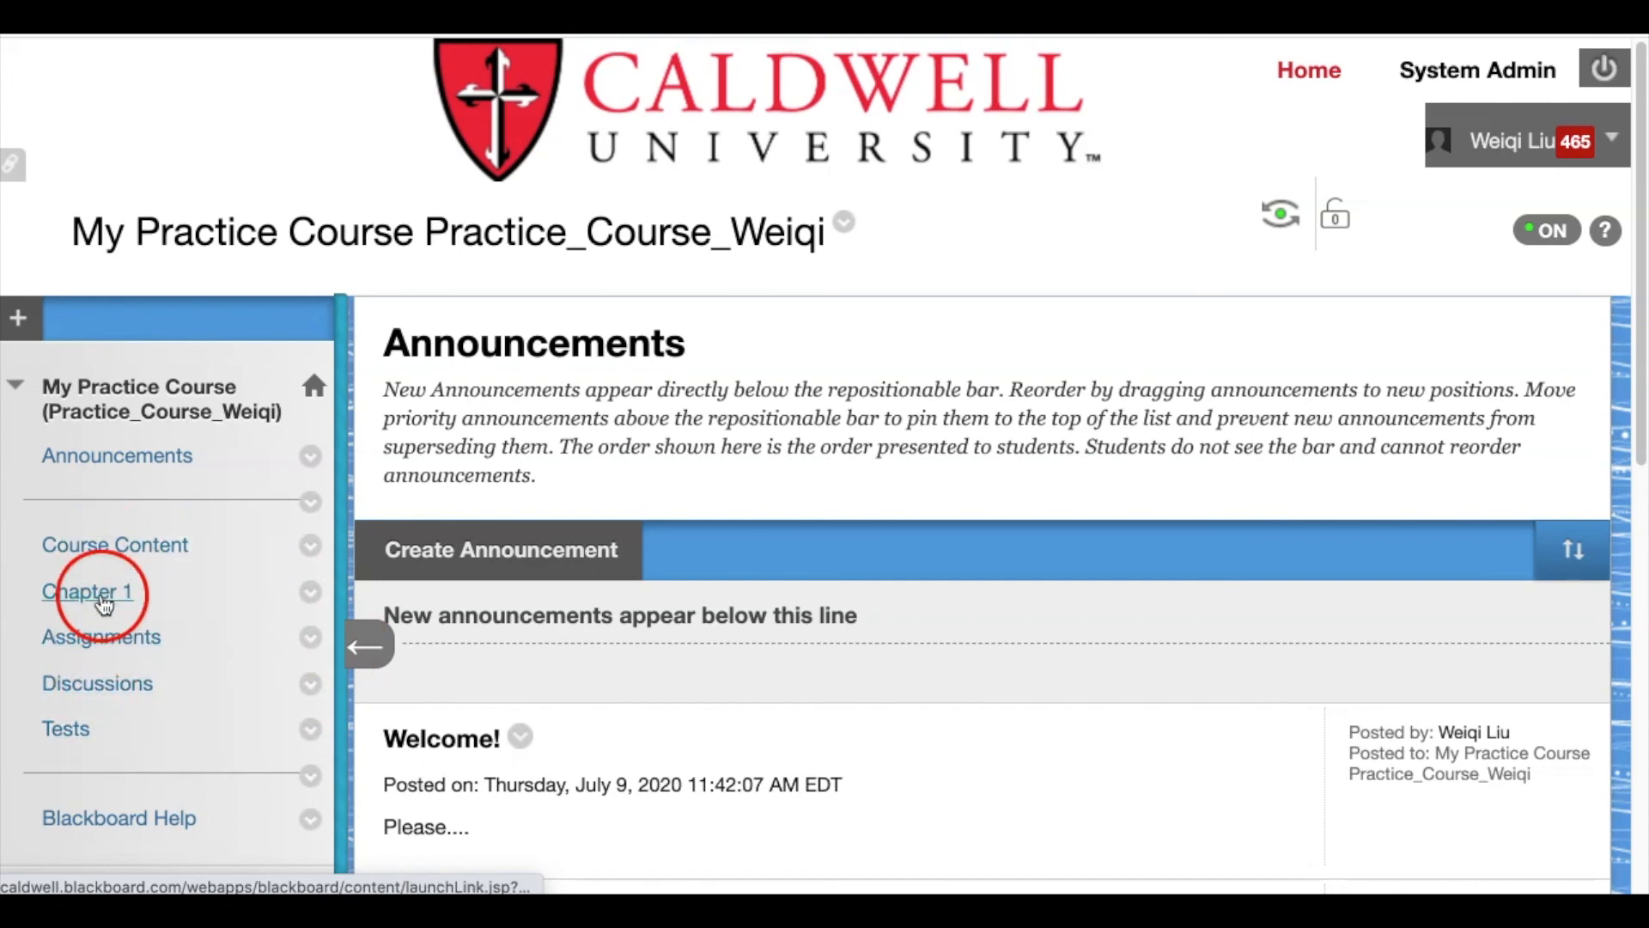
click(101, 545)
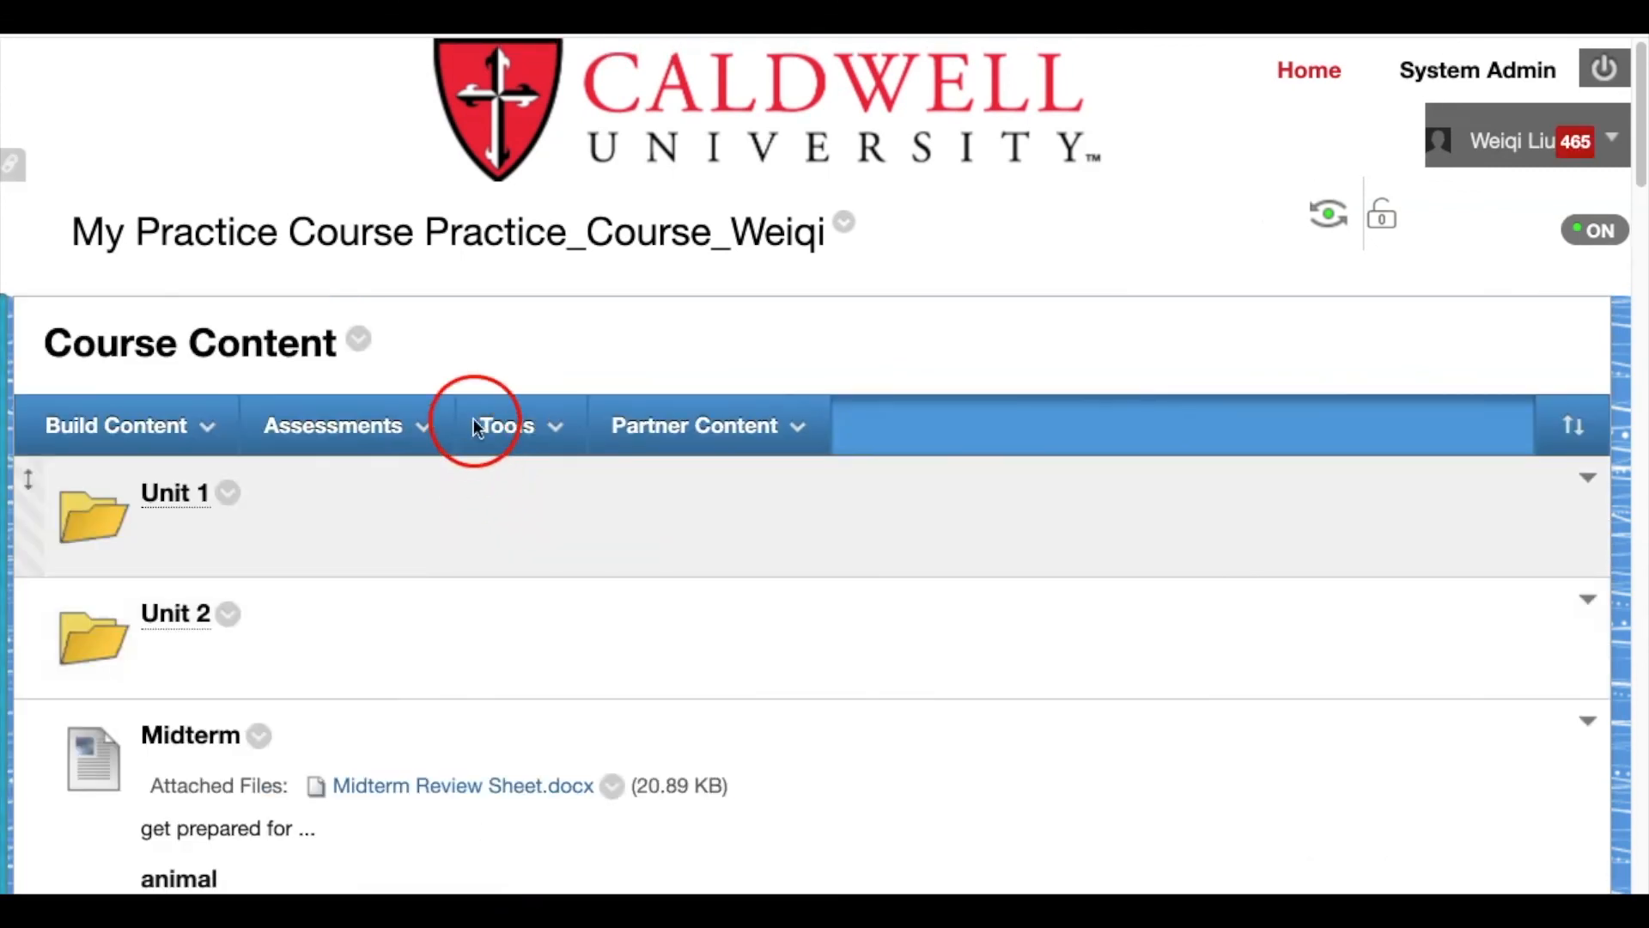
click(503, 425)
click(119, 427)
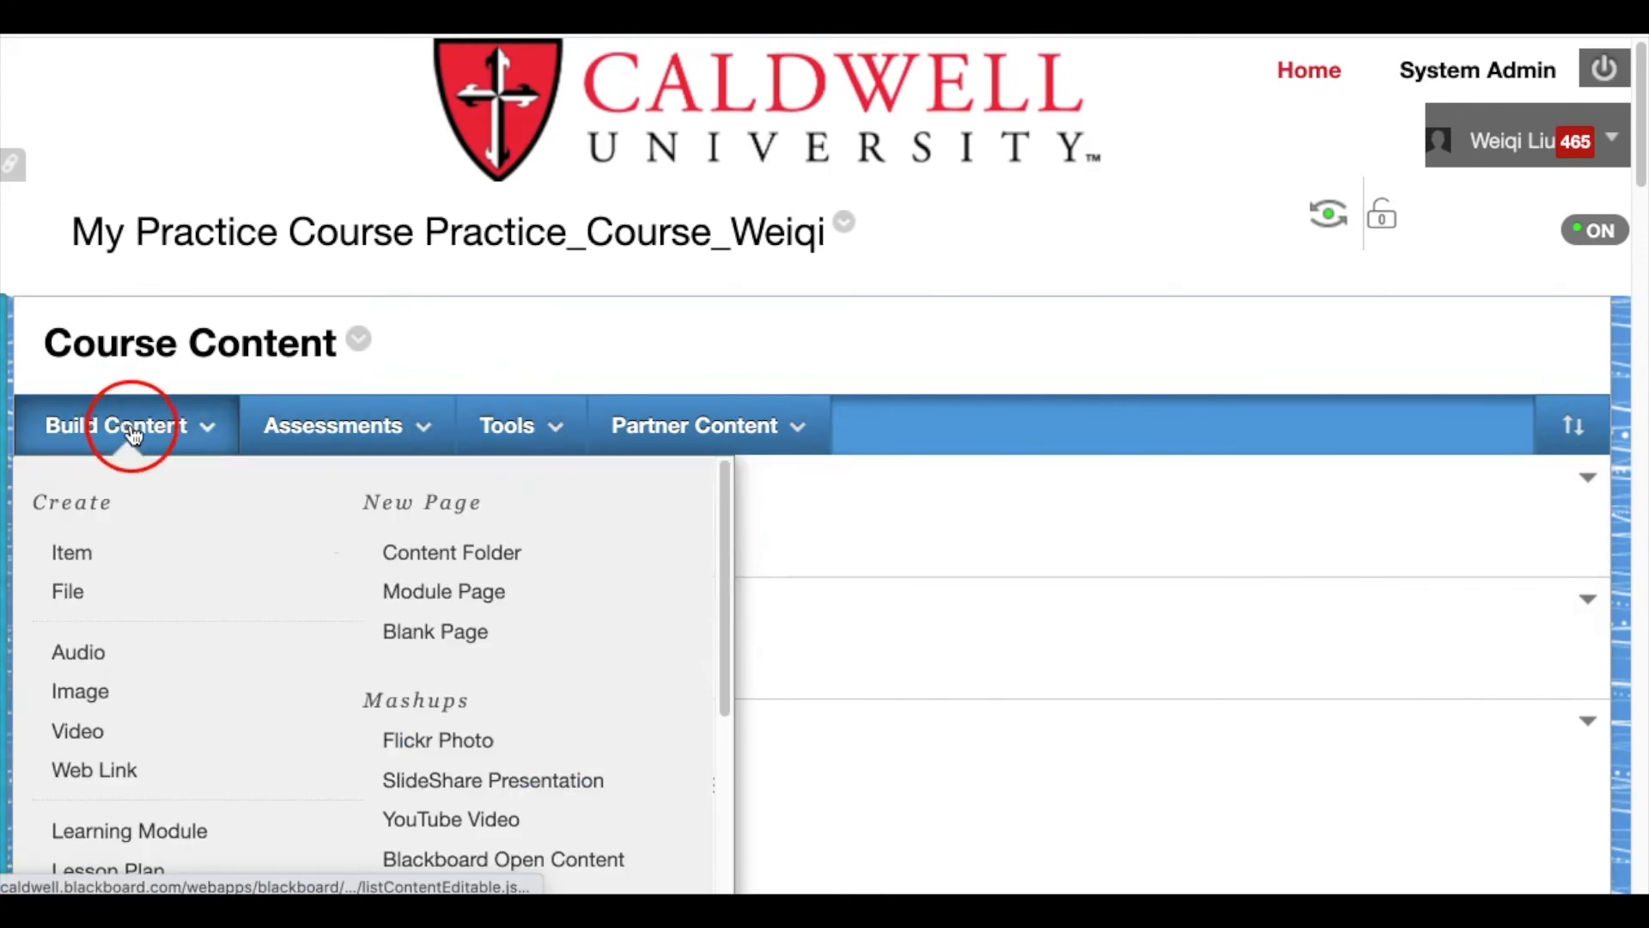
Create a new content Item and name it 'Padlet Demo'
click(100, 568)
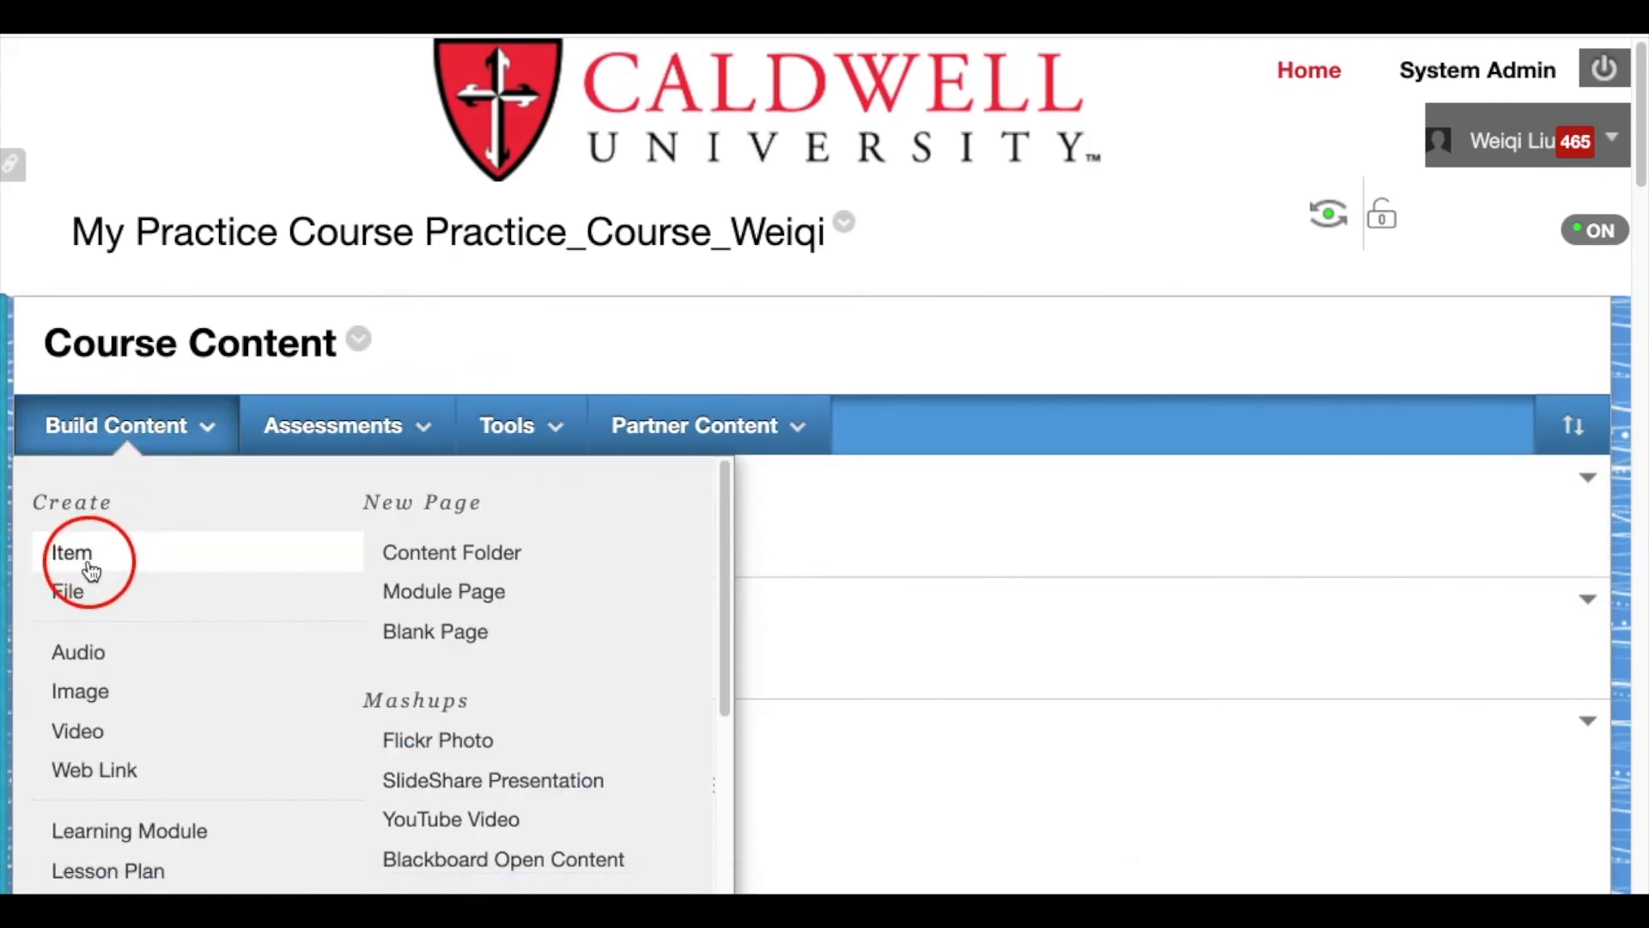
click(207, 574)
click(715, 599)
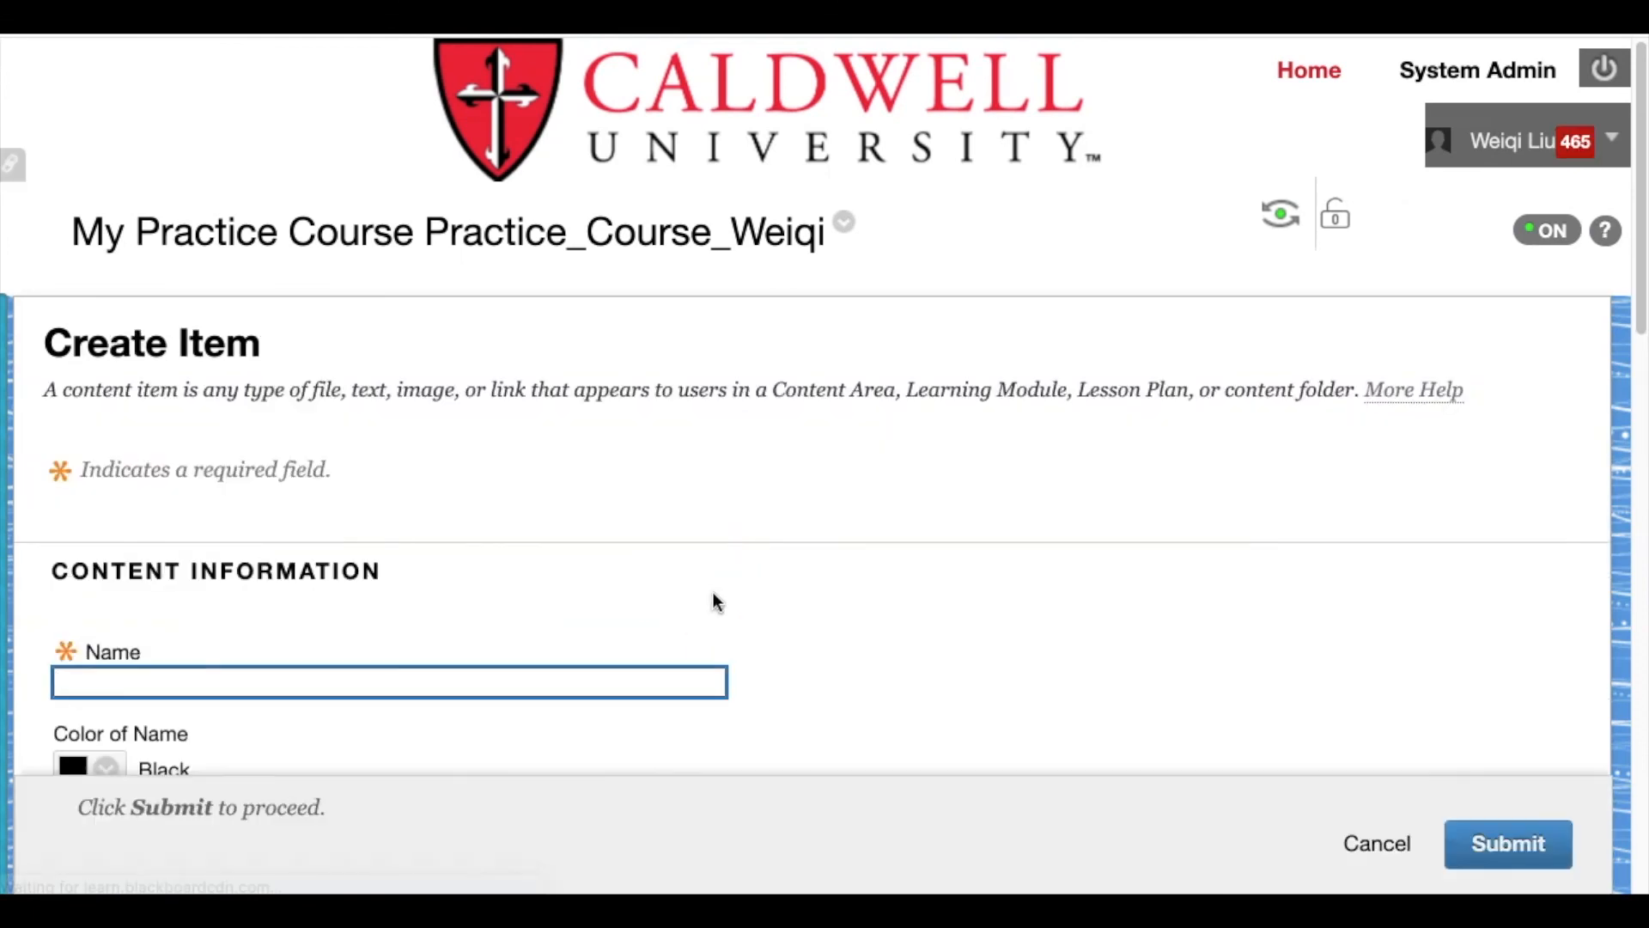
scroll(717, 601, down, 2)
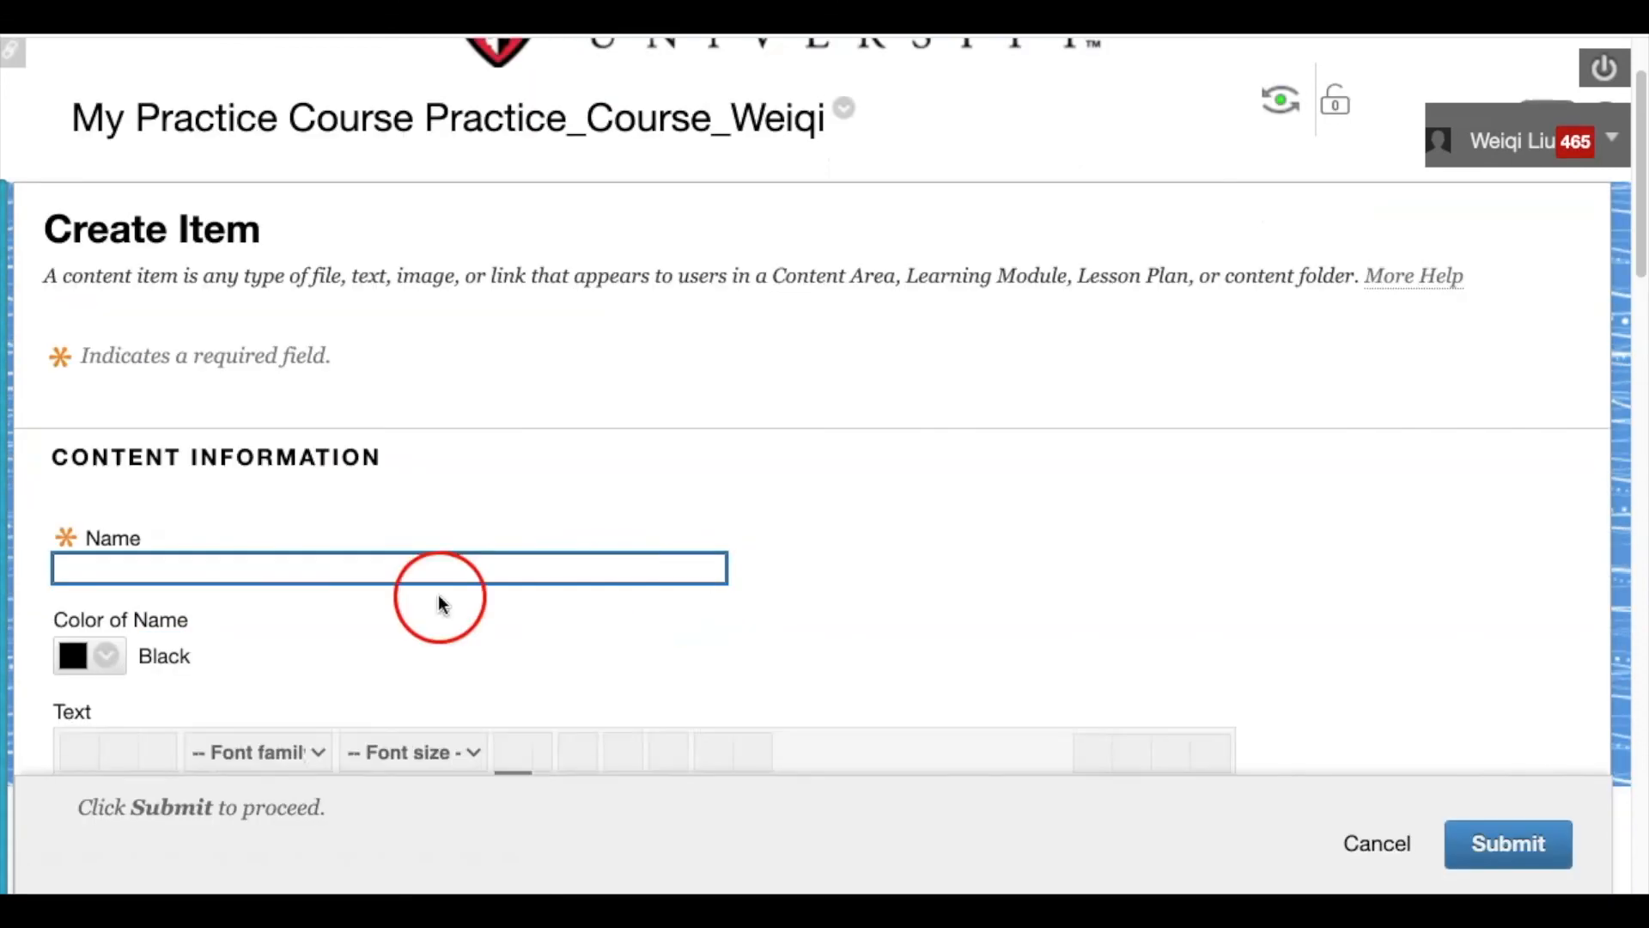
click(337, 569)
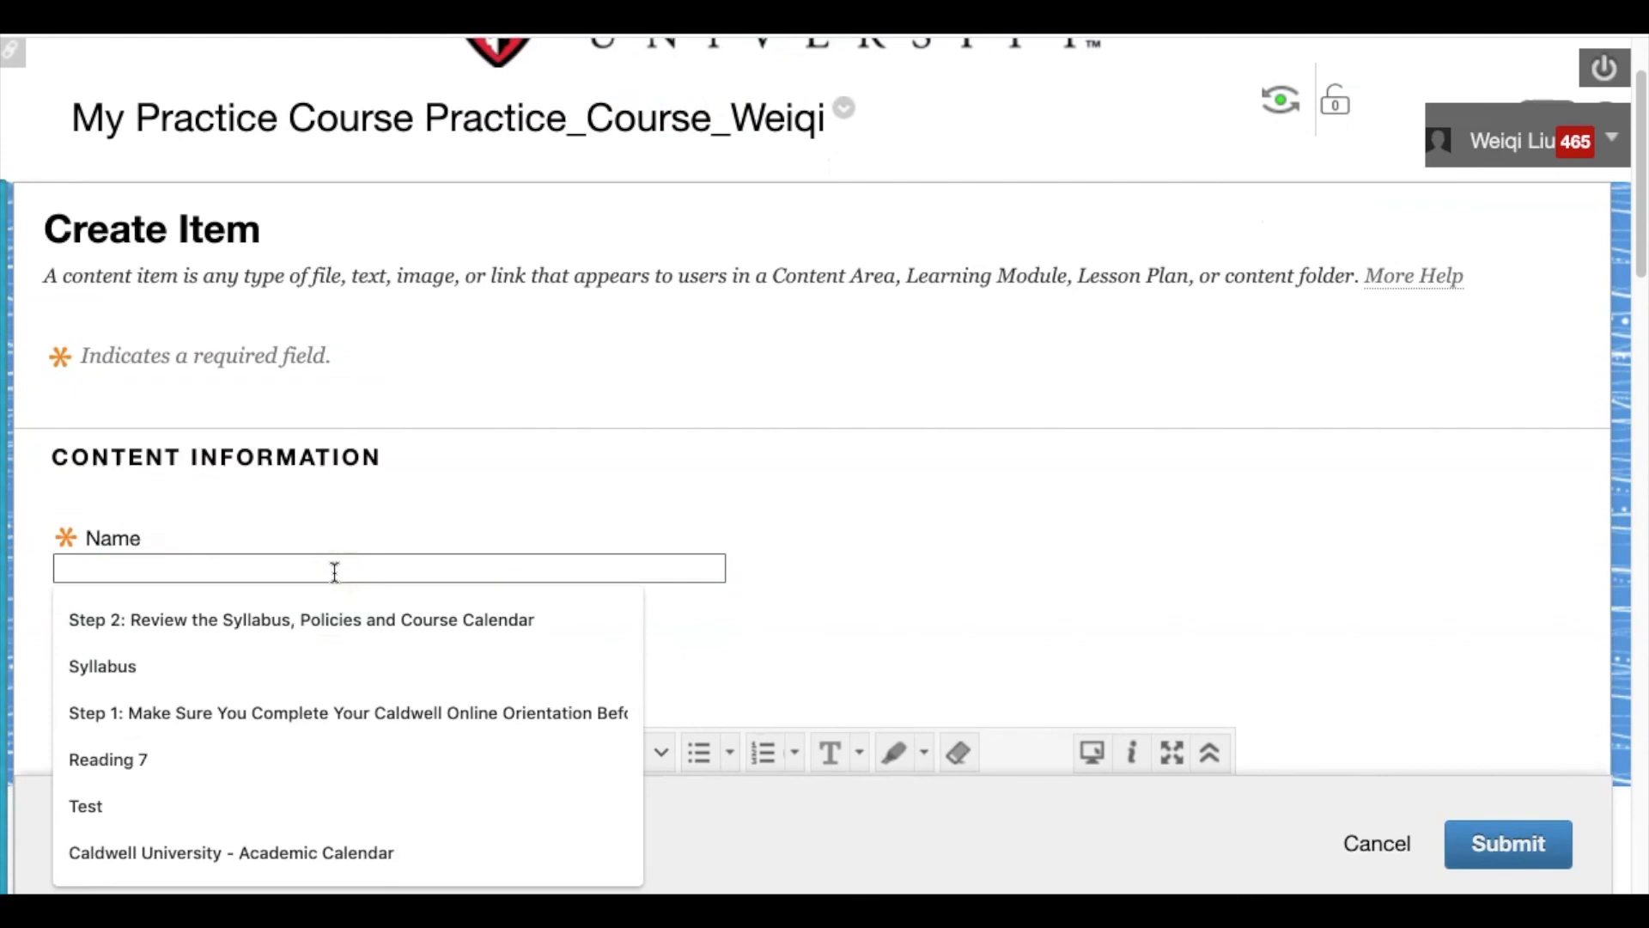
text(Padlet)
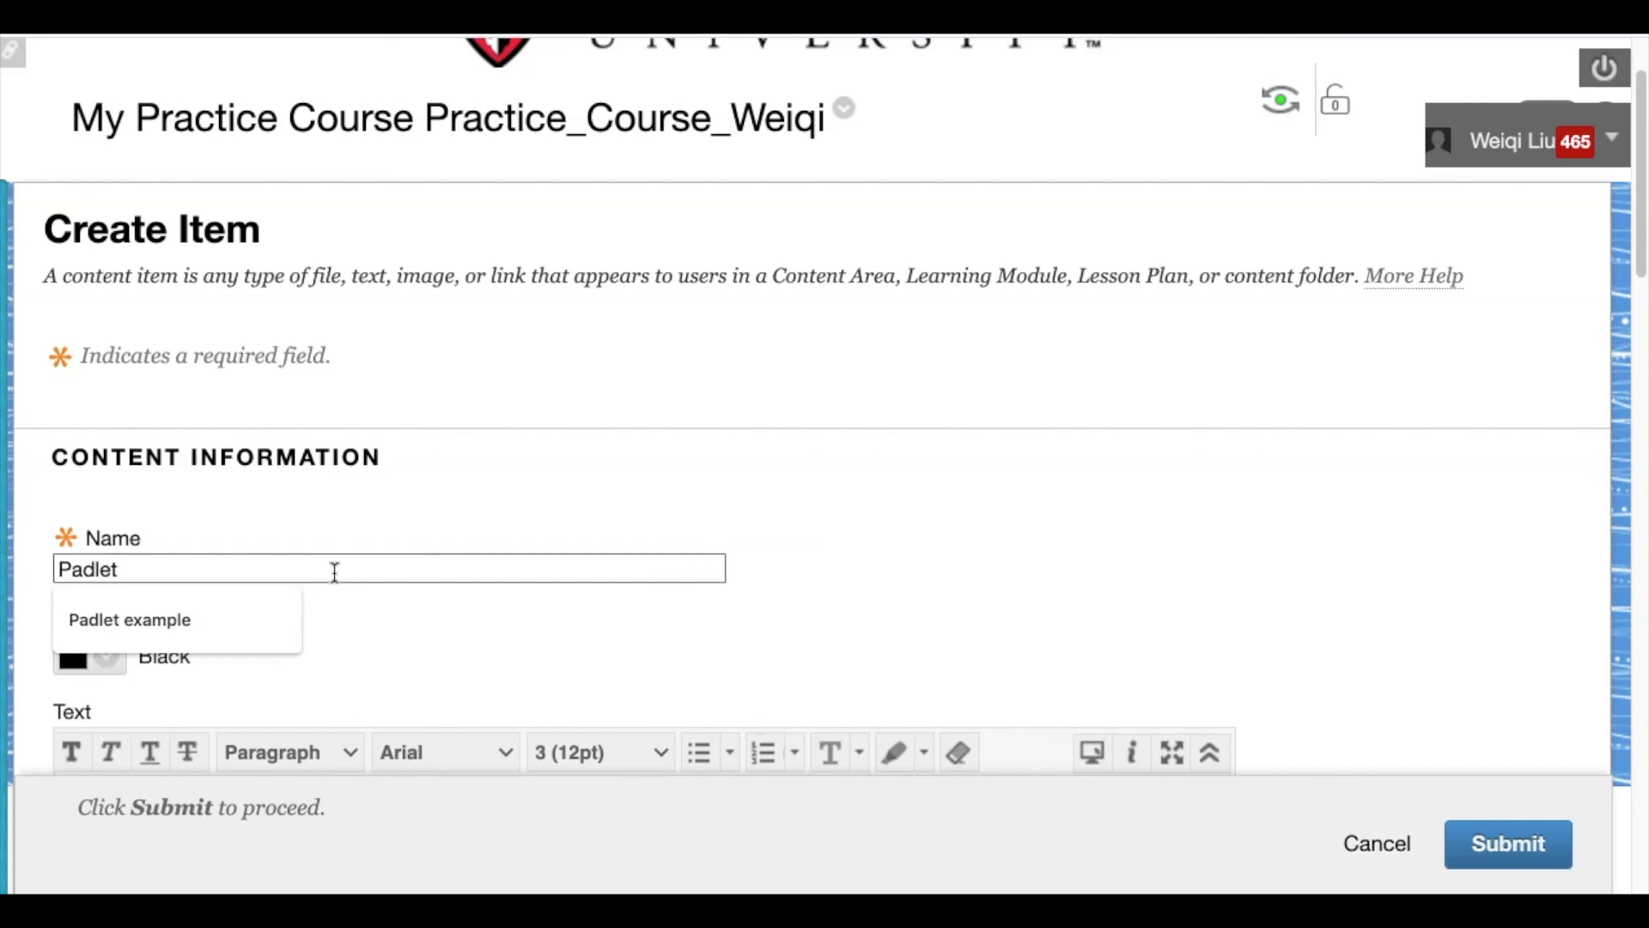
text( Demo)
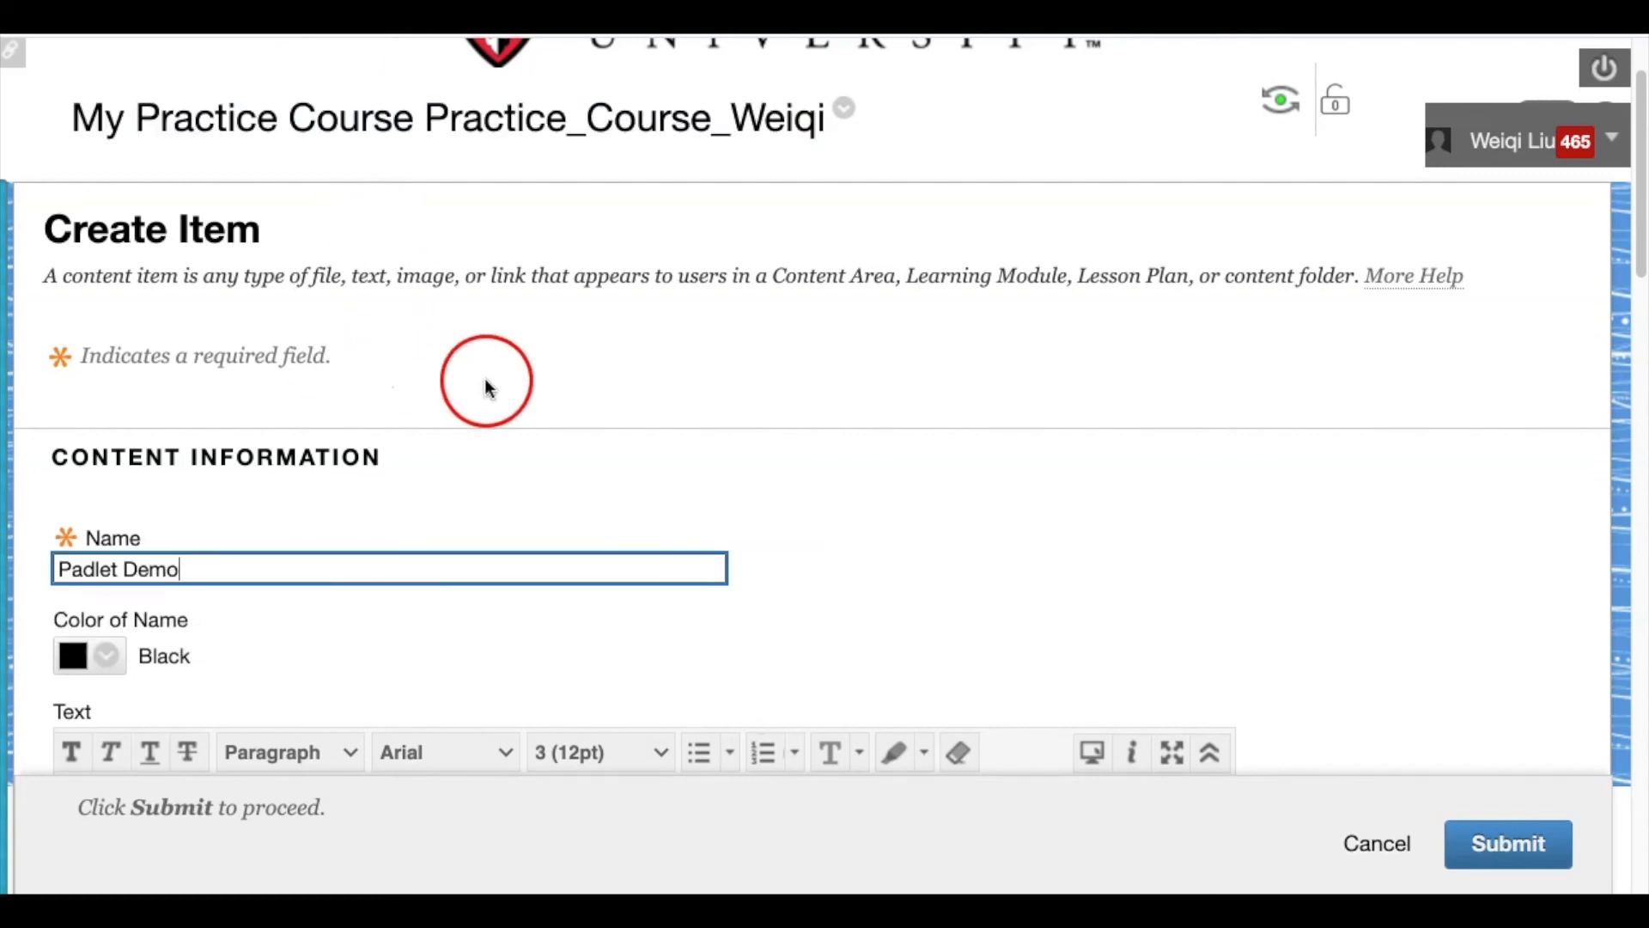
Place the cursor in the item's Text box and open its HTML code view
scroll(756, 472, down, 1)
scroll(753, 492, down, 4)
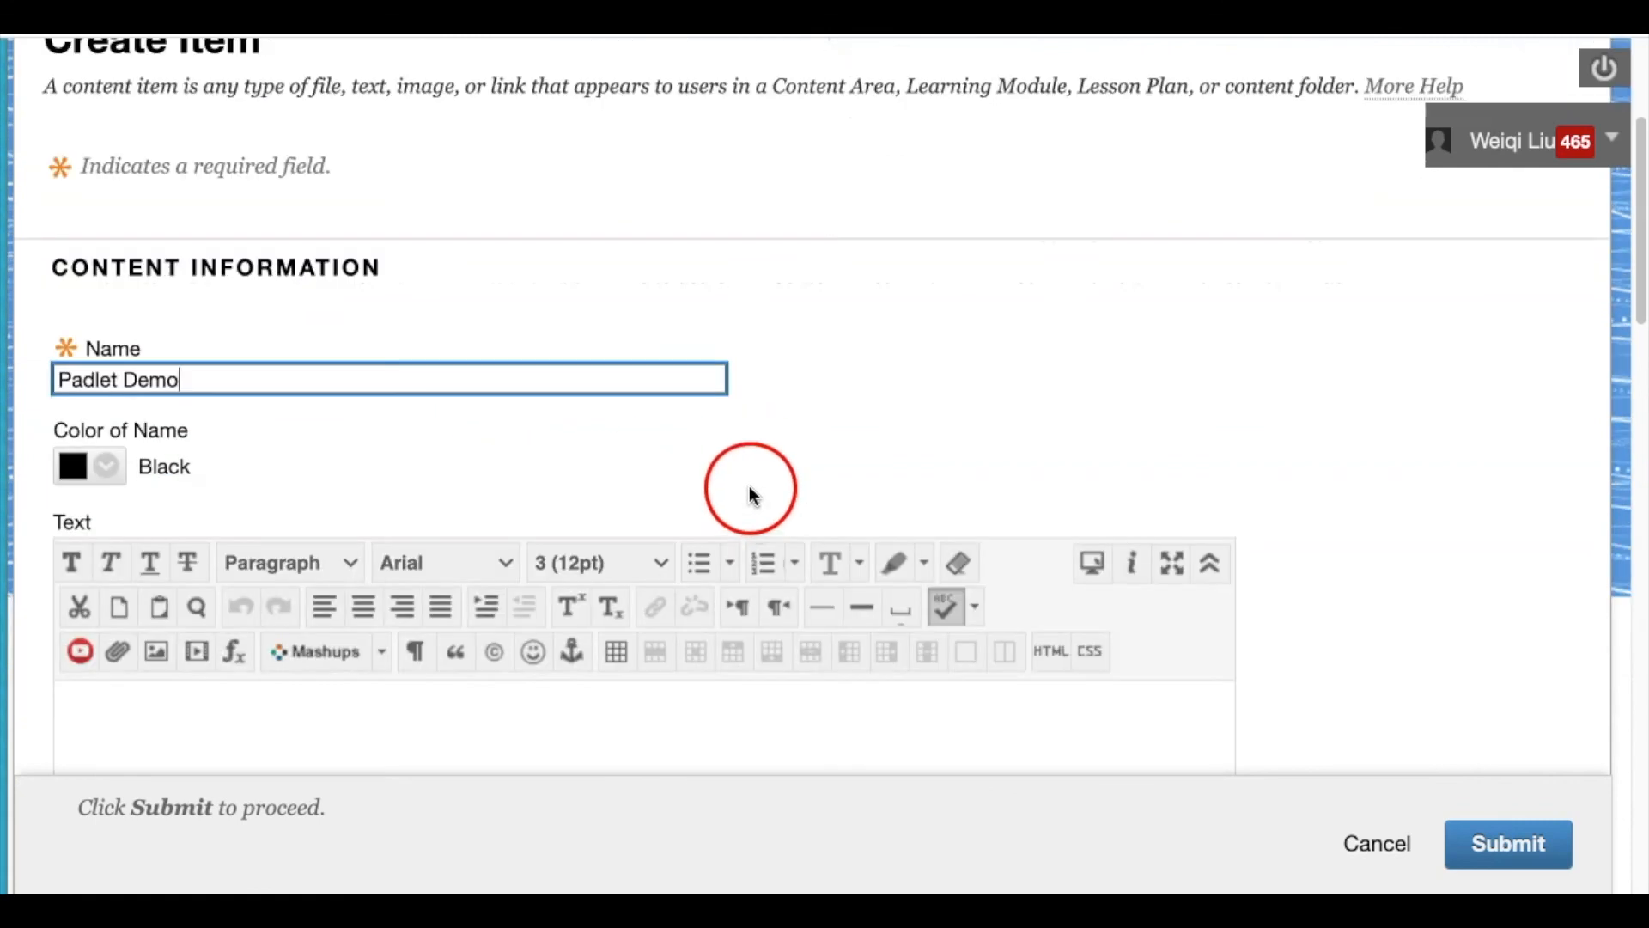
scroll(752, 493, down, 5)
scroll(1358, 566, down, 5)
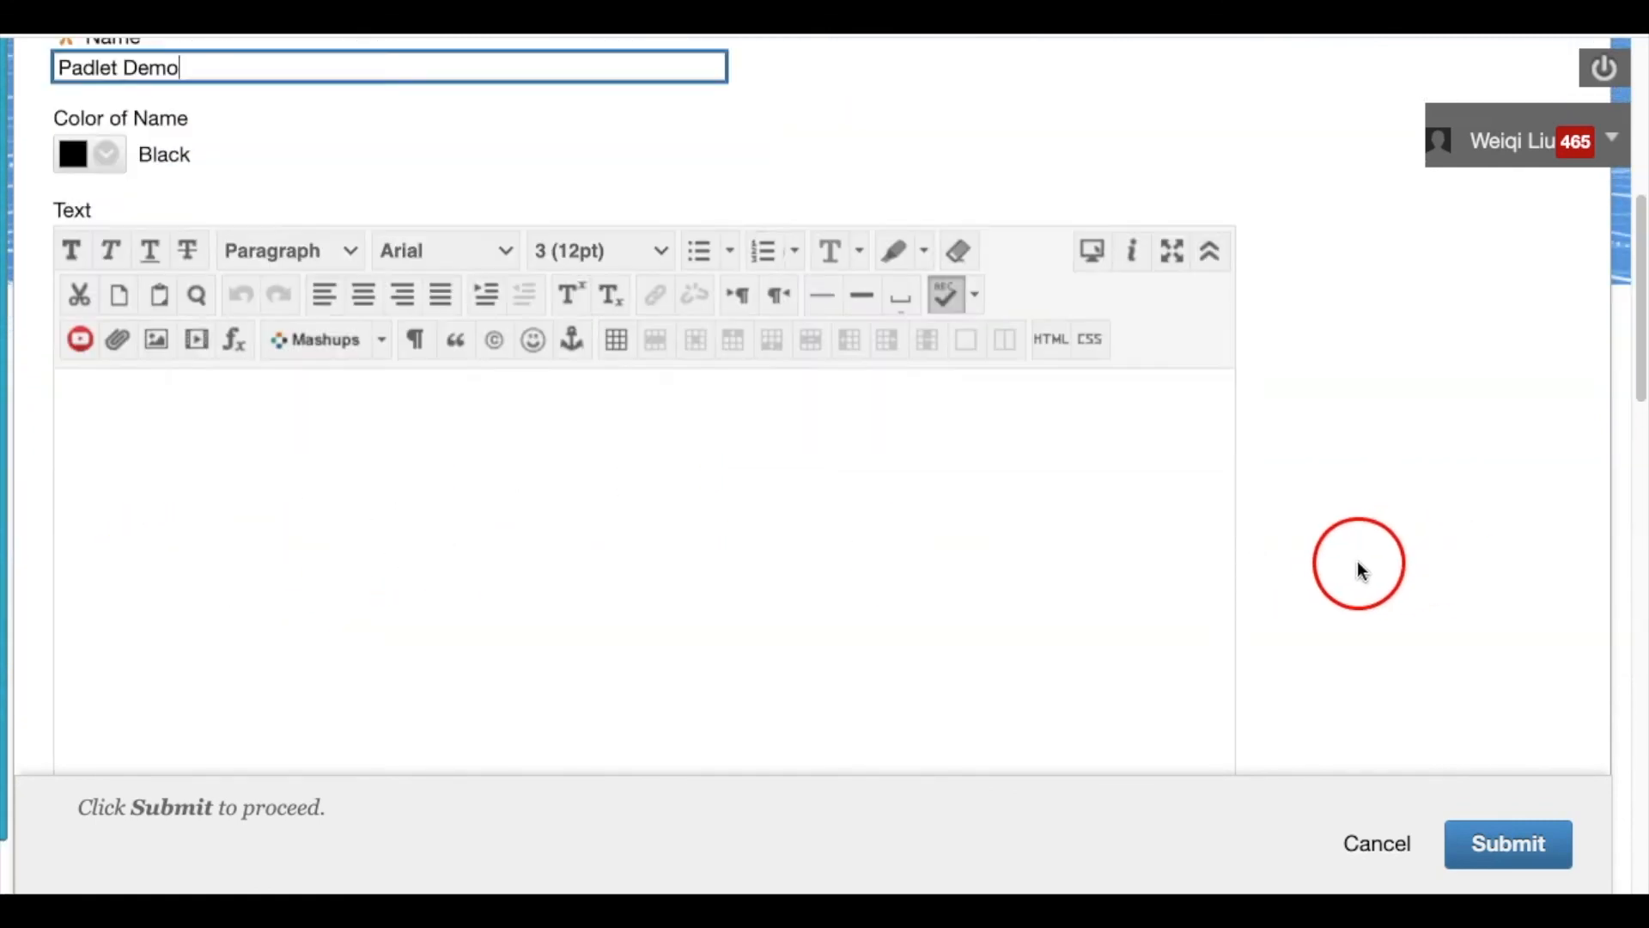
scroll(1336, 482, up, 5)
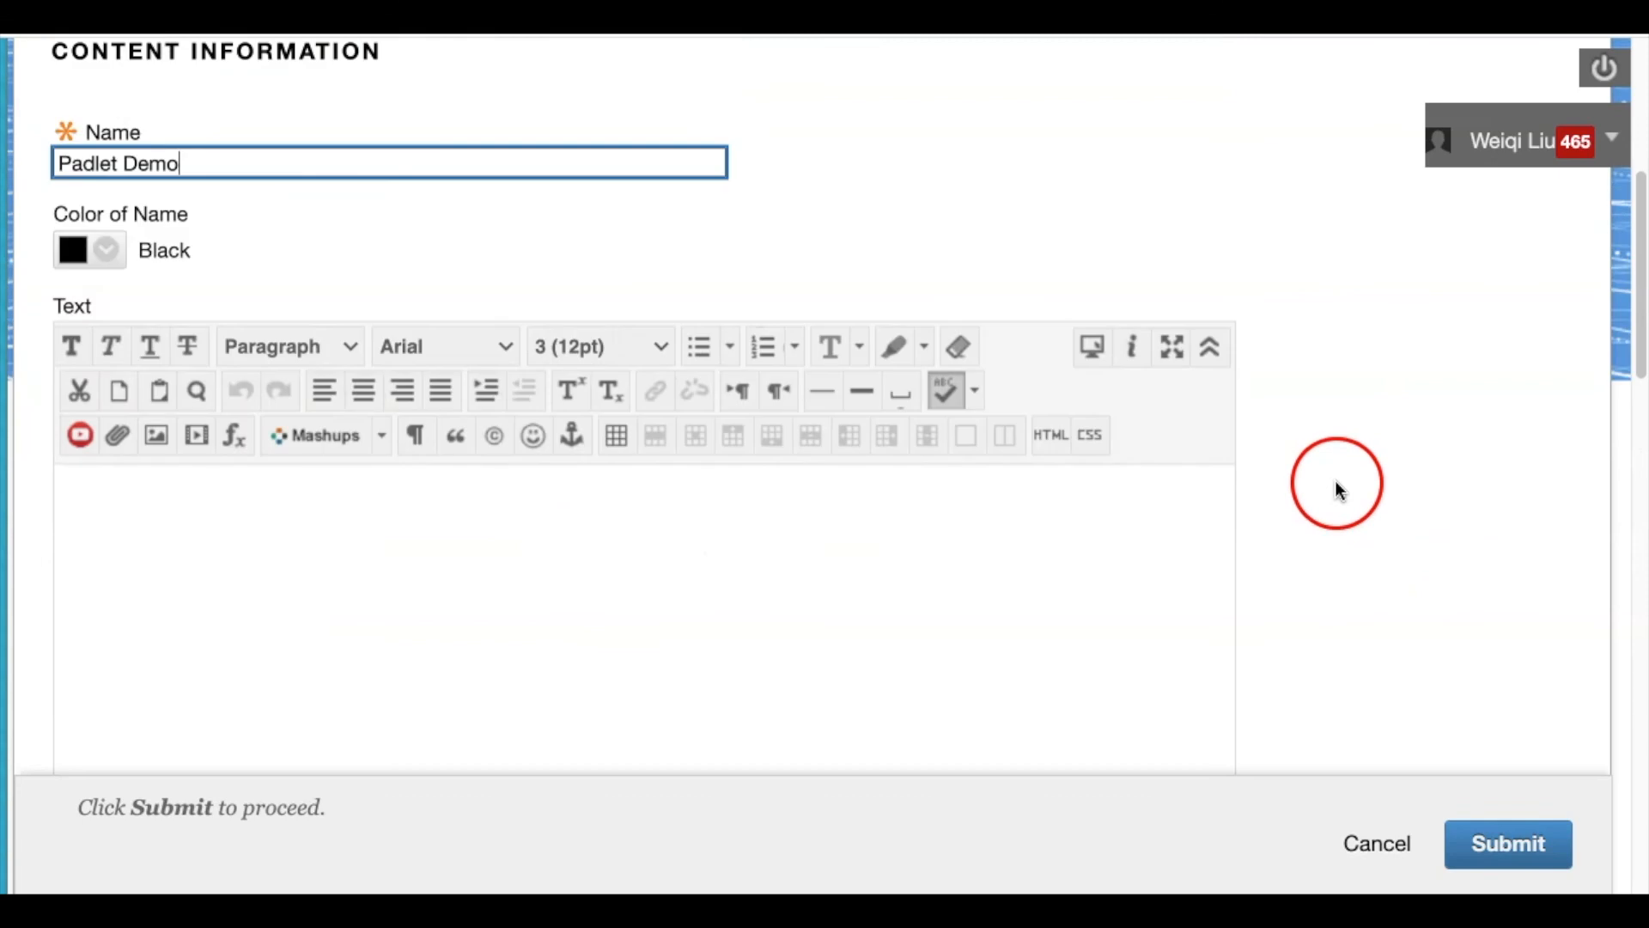
scroll(1417, 524, up, 3)
click(202, 673)
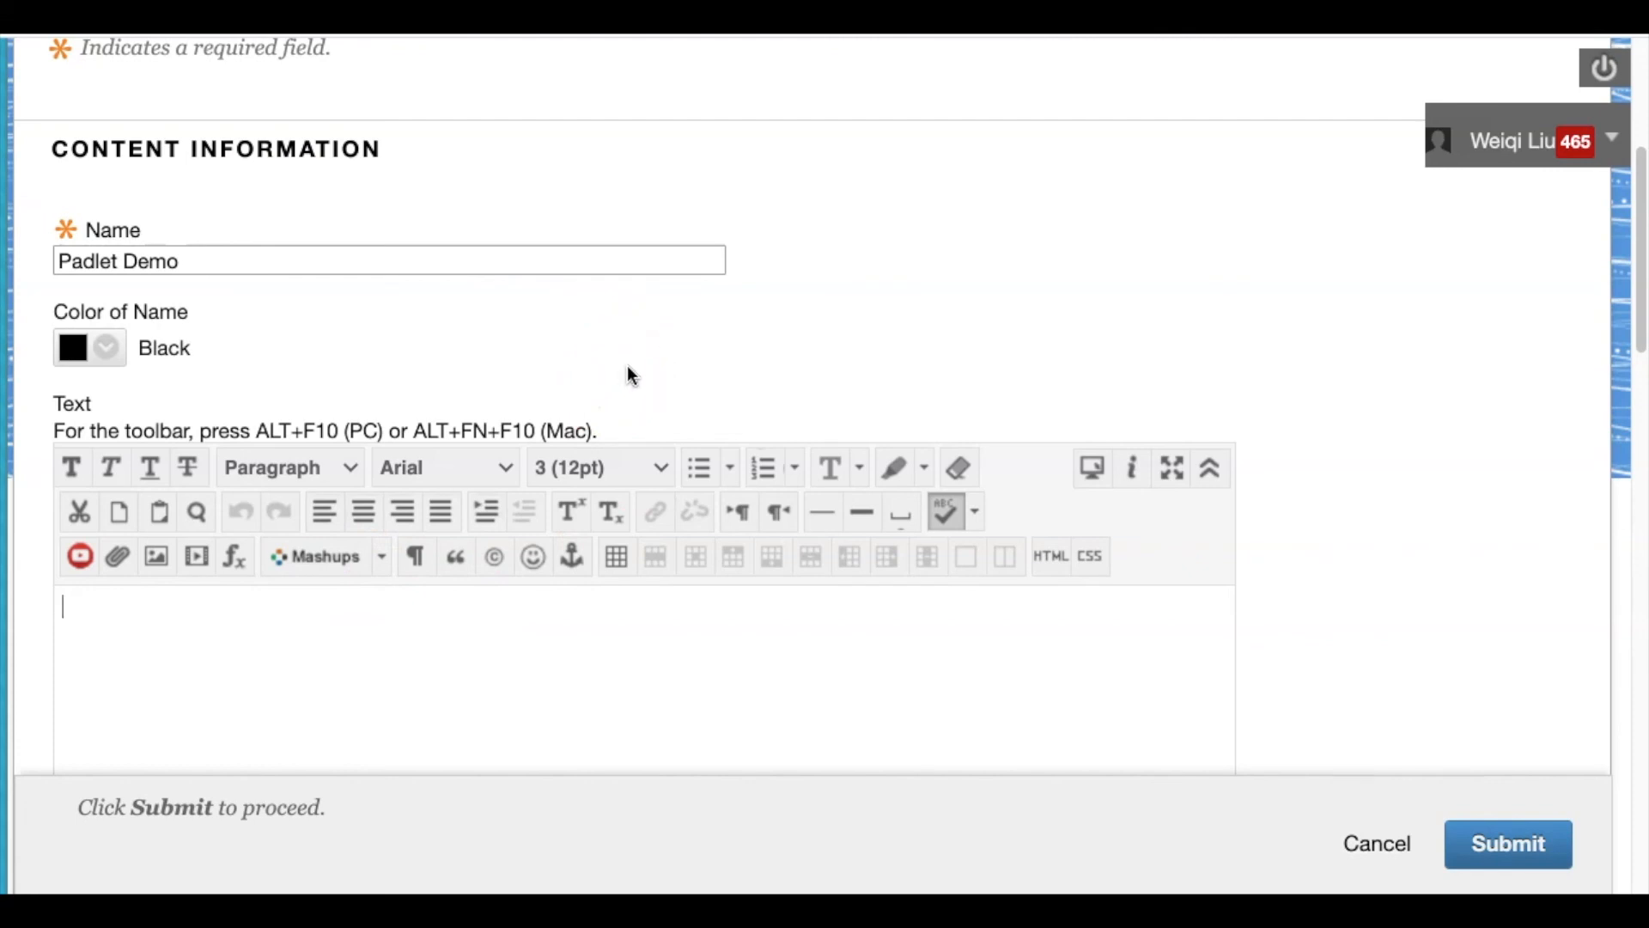
scroll(966, 627, down, 1)
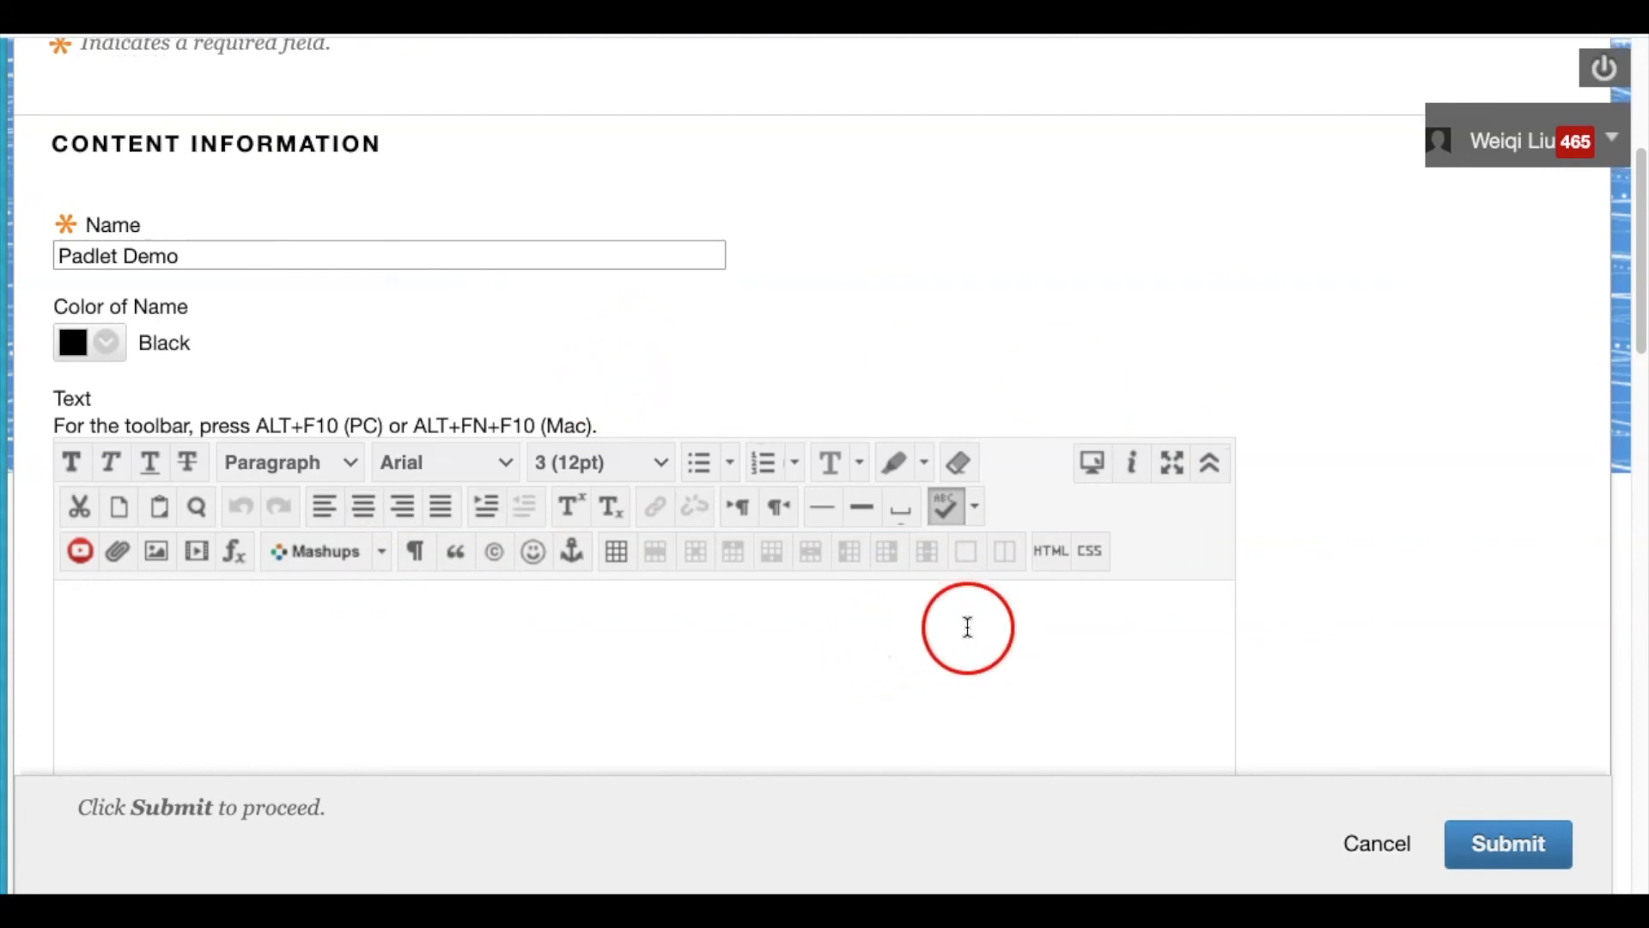
click(1053, 554)
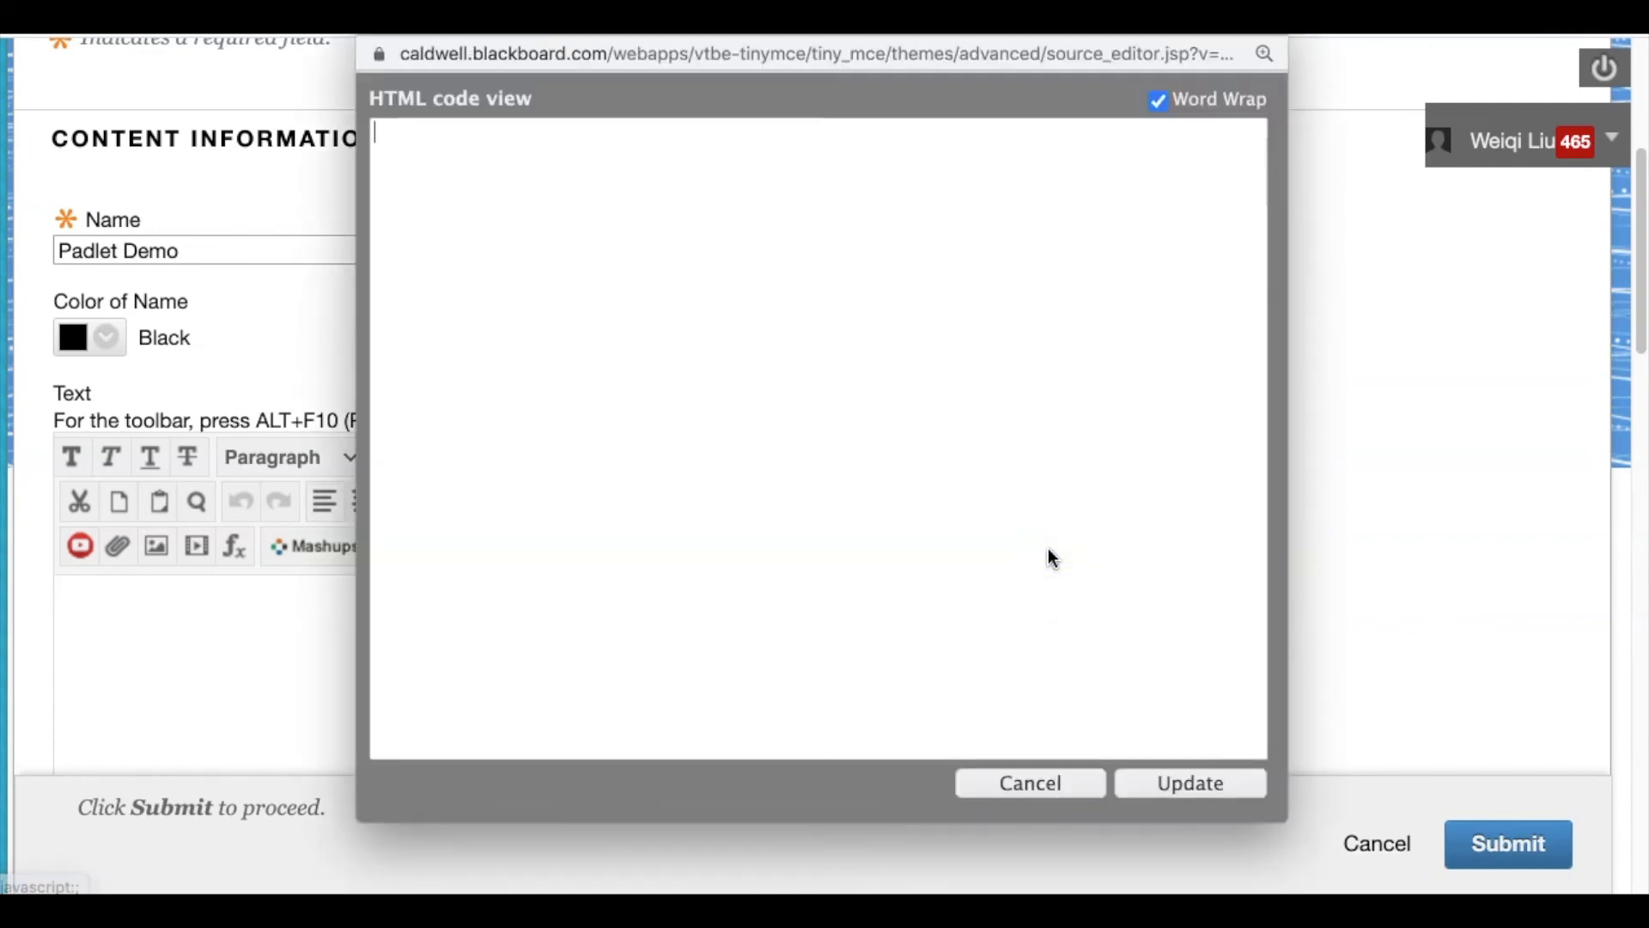
Close the empty HTML code view and bring up Test padlet's Share panel in Padlet
click(1010, 469)
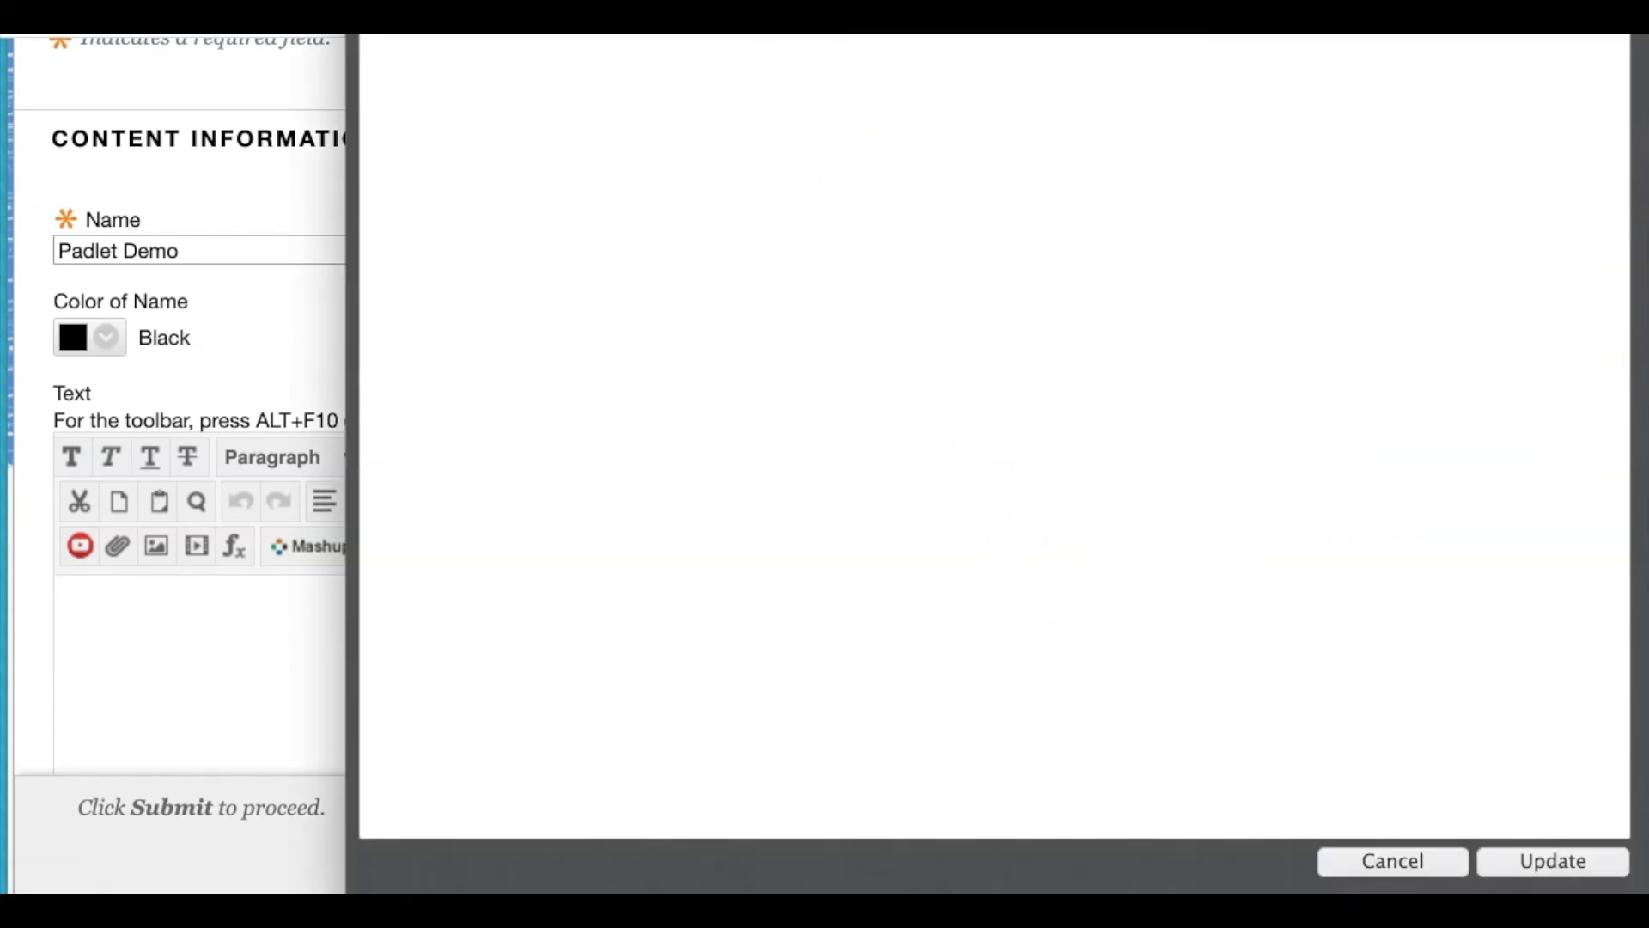
click(971, 327)
click(824, 392)
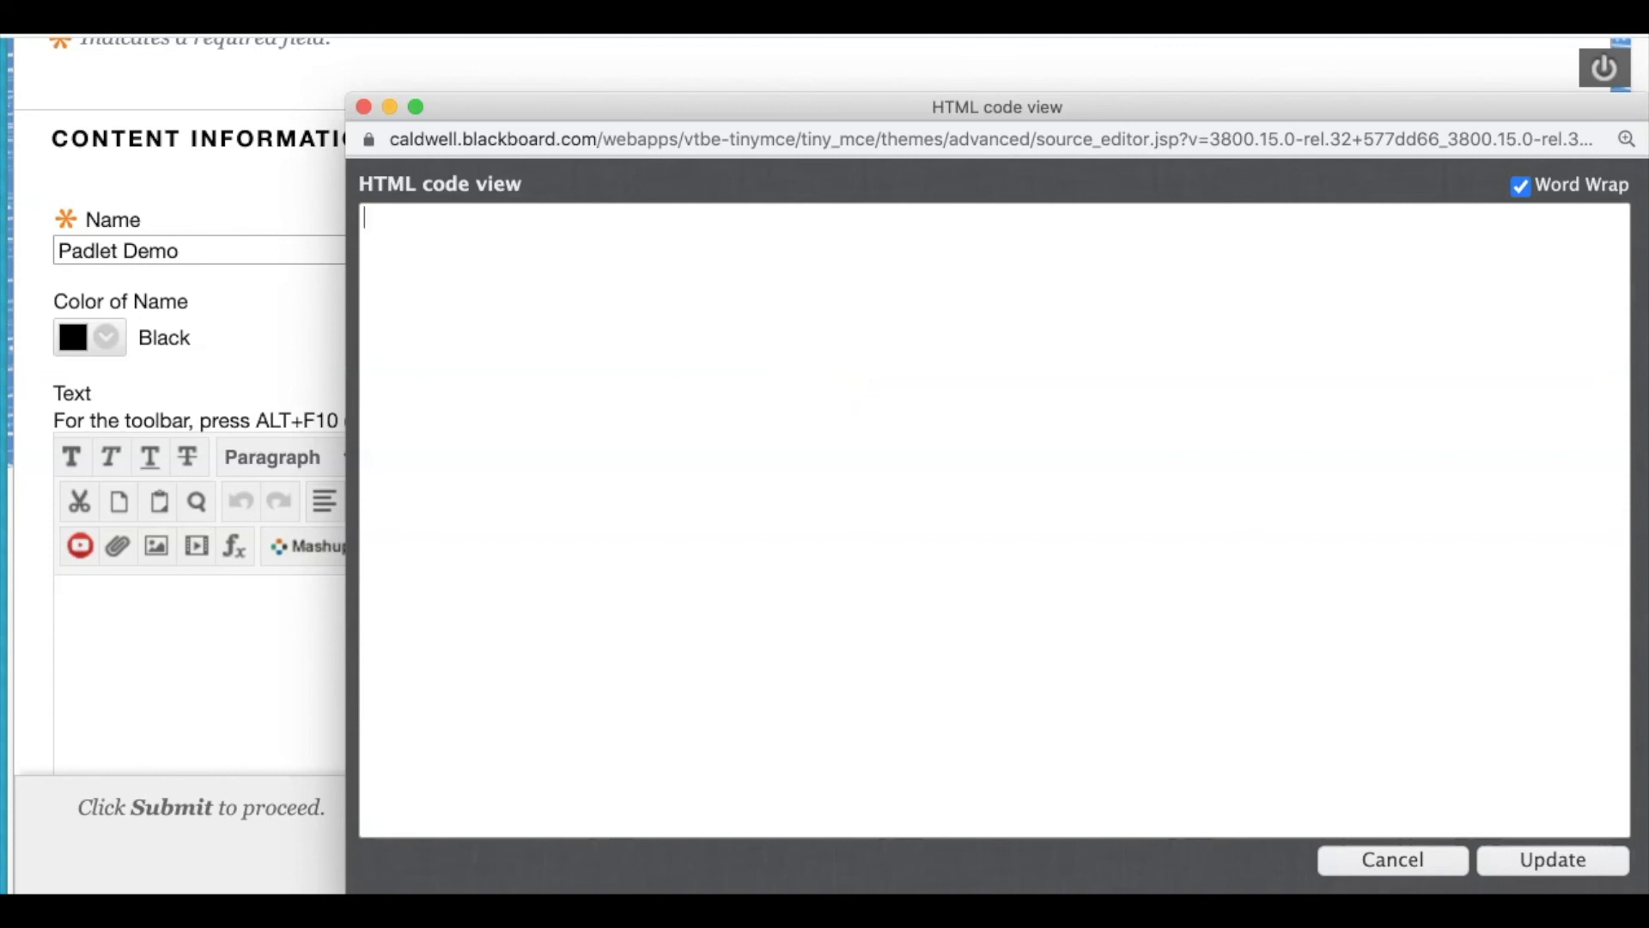
click(944, 83)
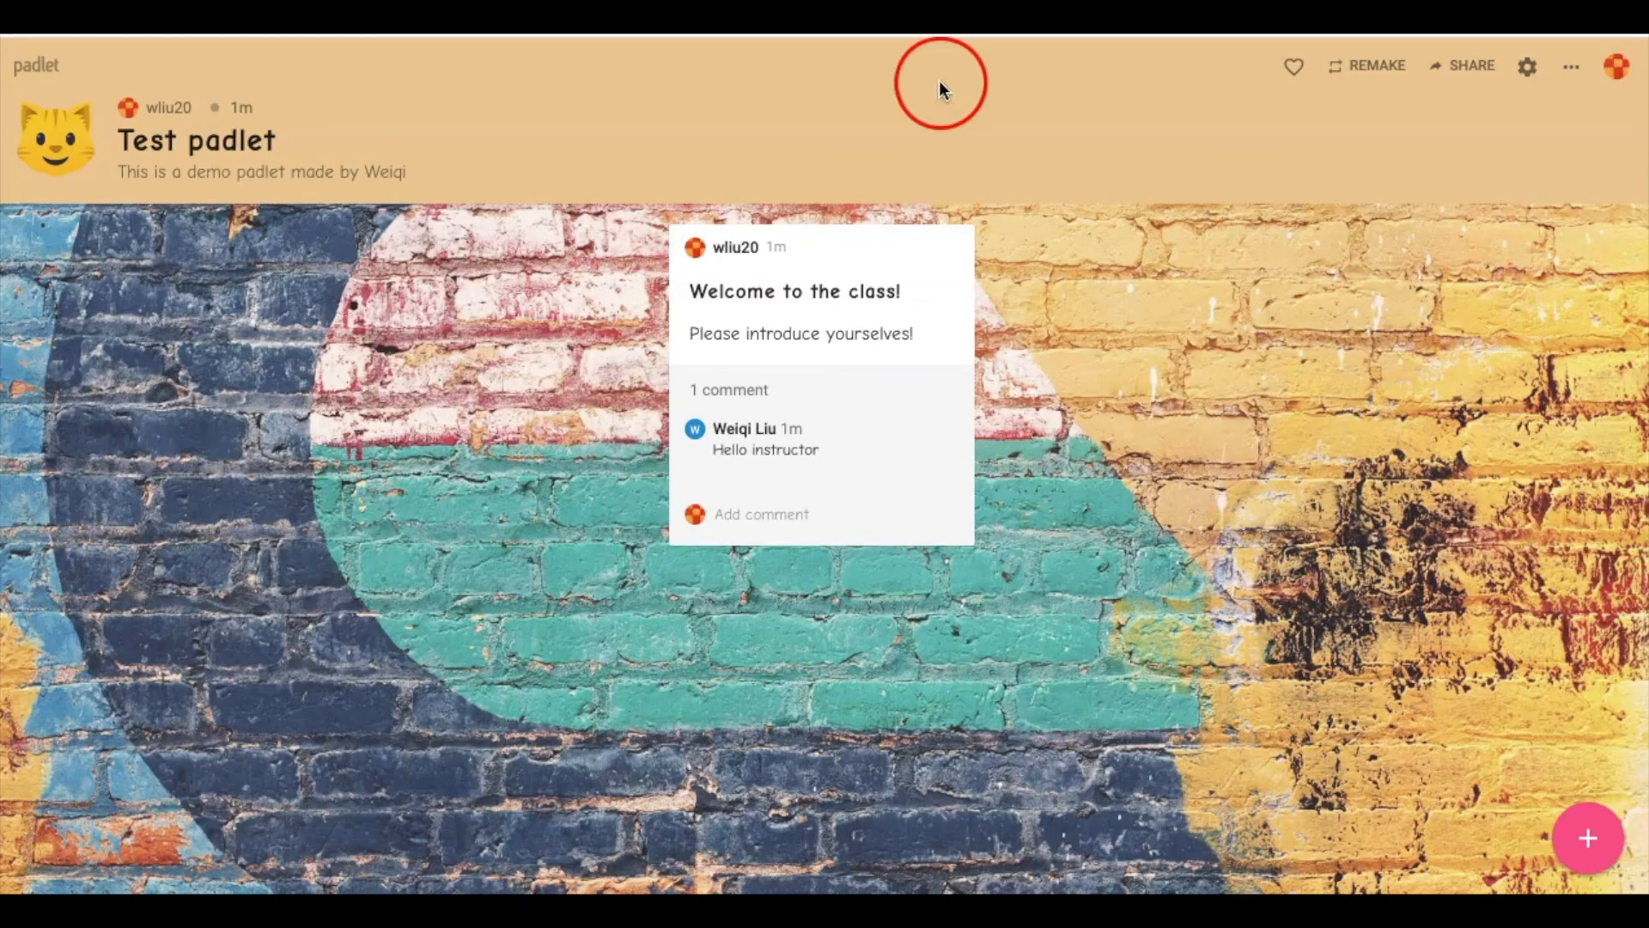
click(1275, 542)
click(1470, 65)
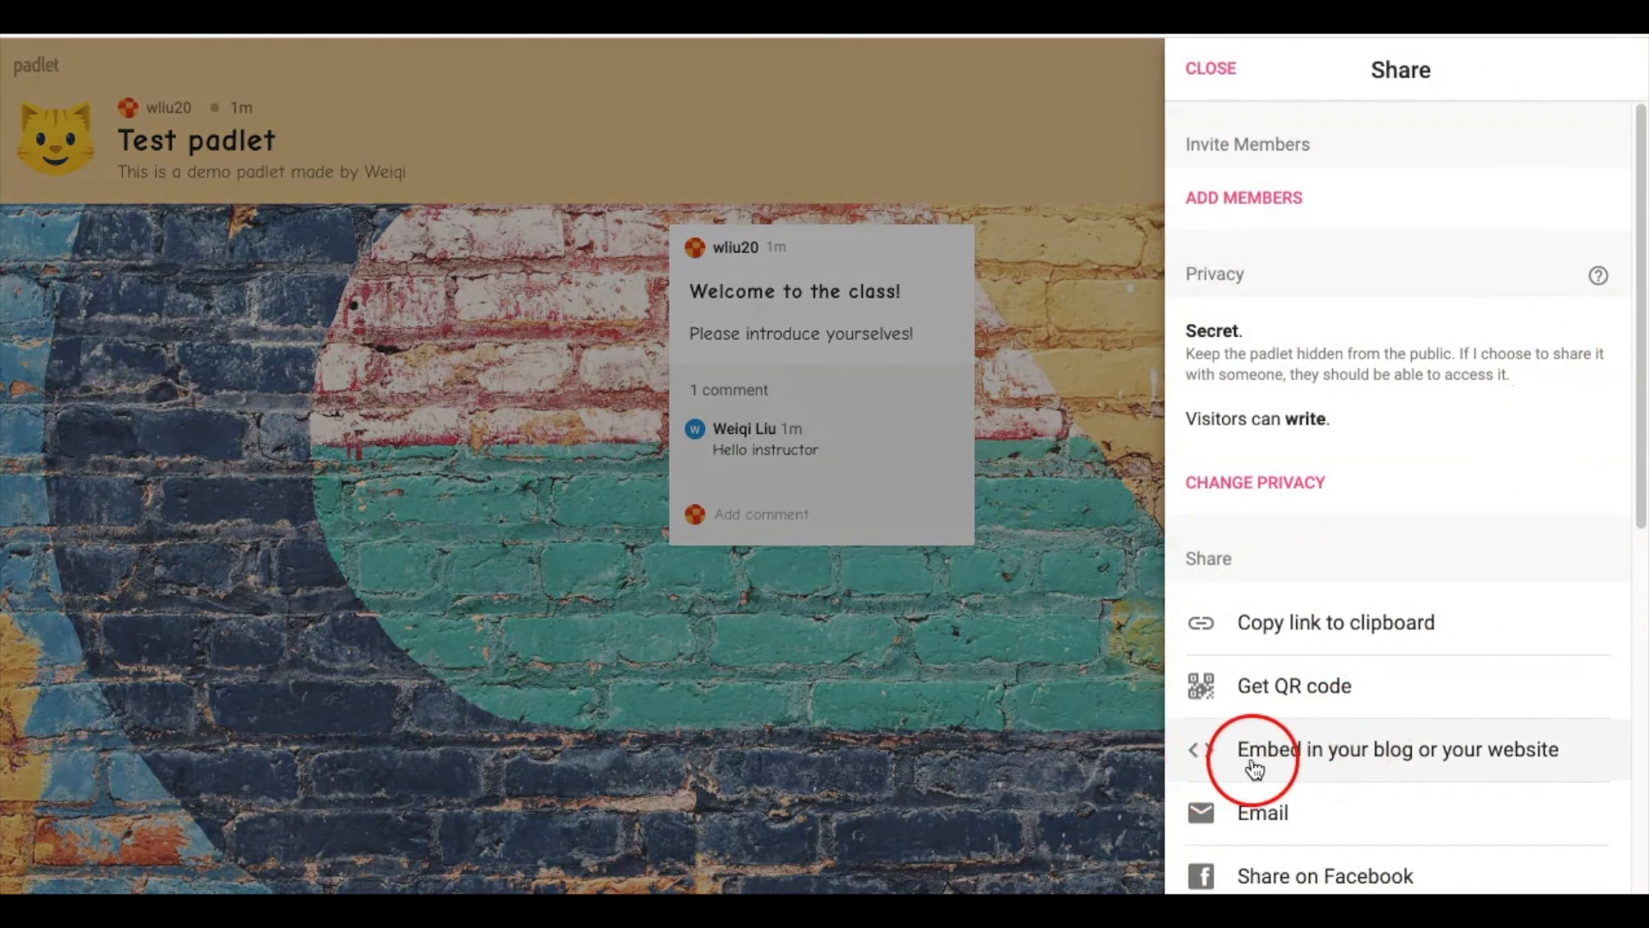
In the Embed this padlet panel, select the Full embed code and copy it
click(1310, 762)
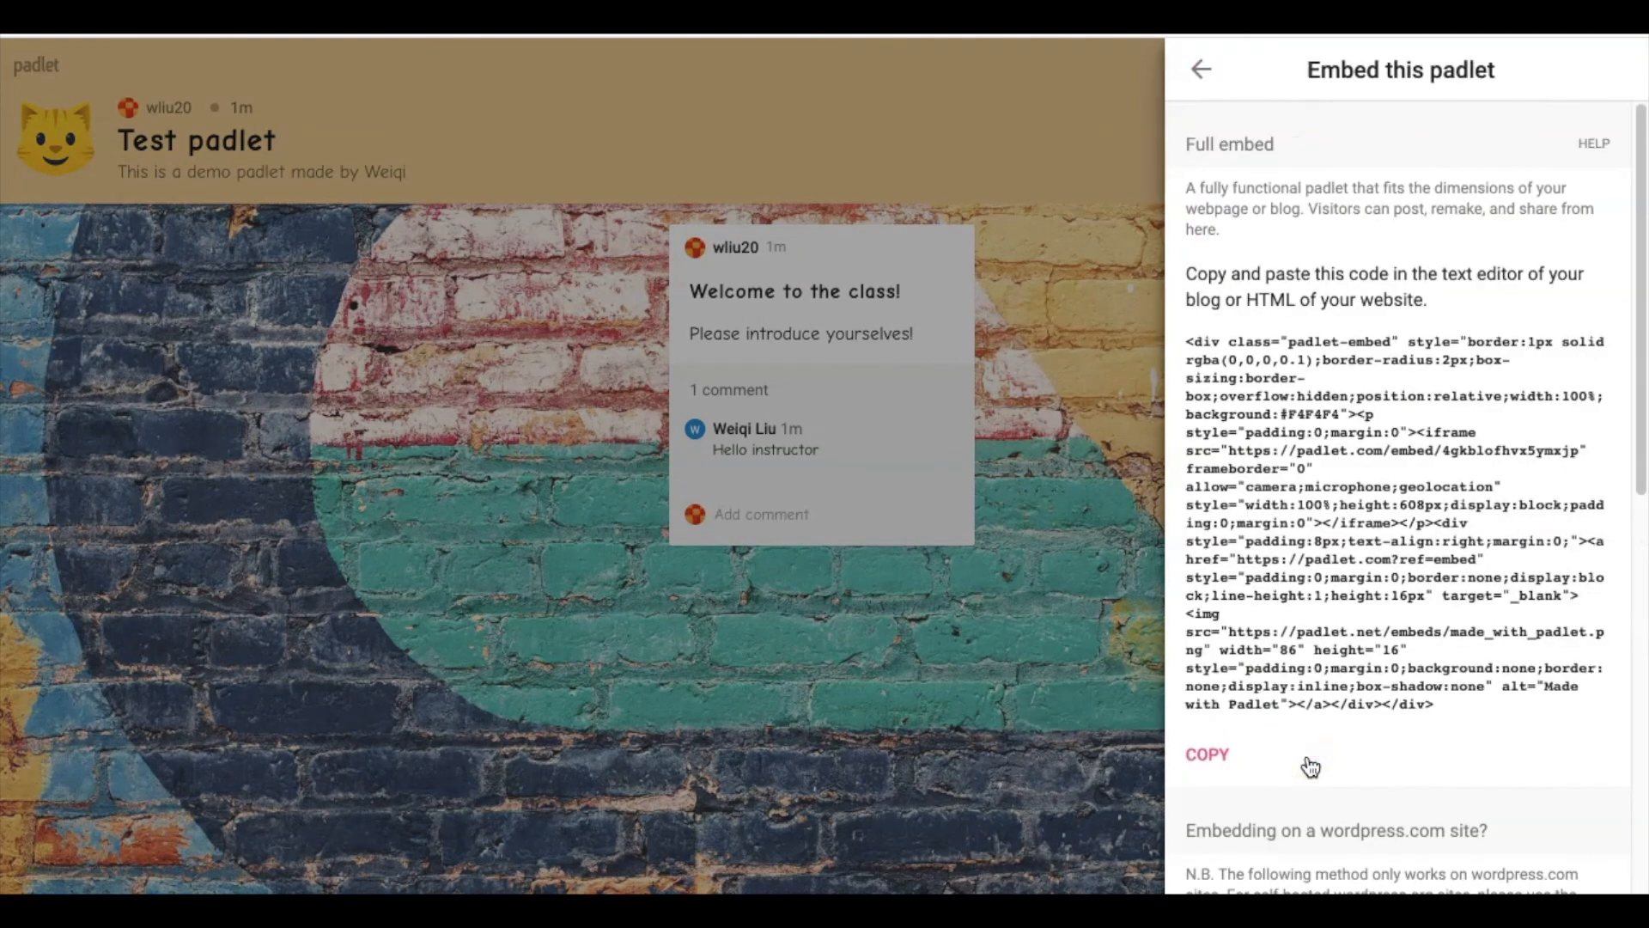
scroll(1331, 644, down, 10)
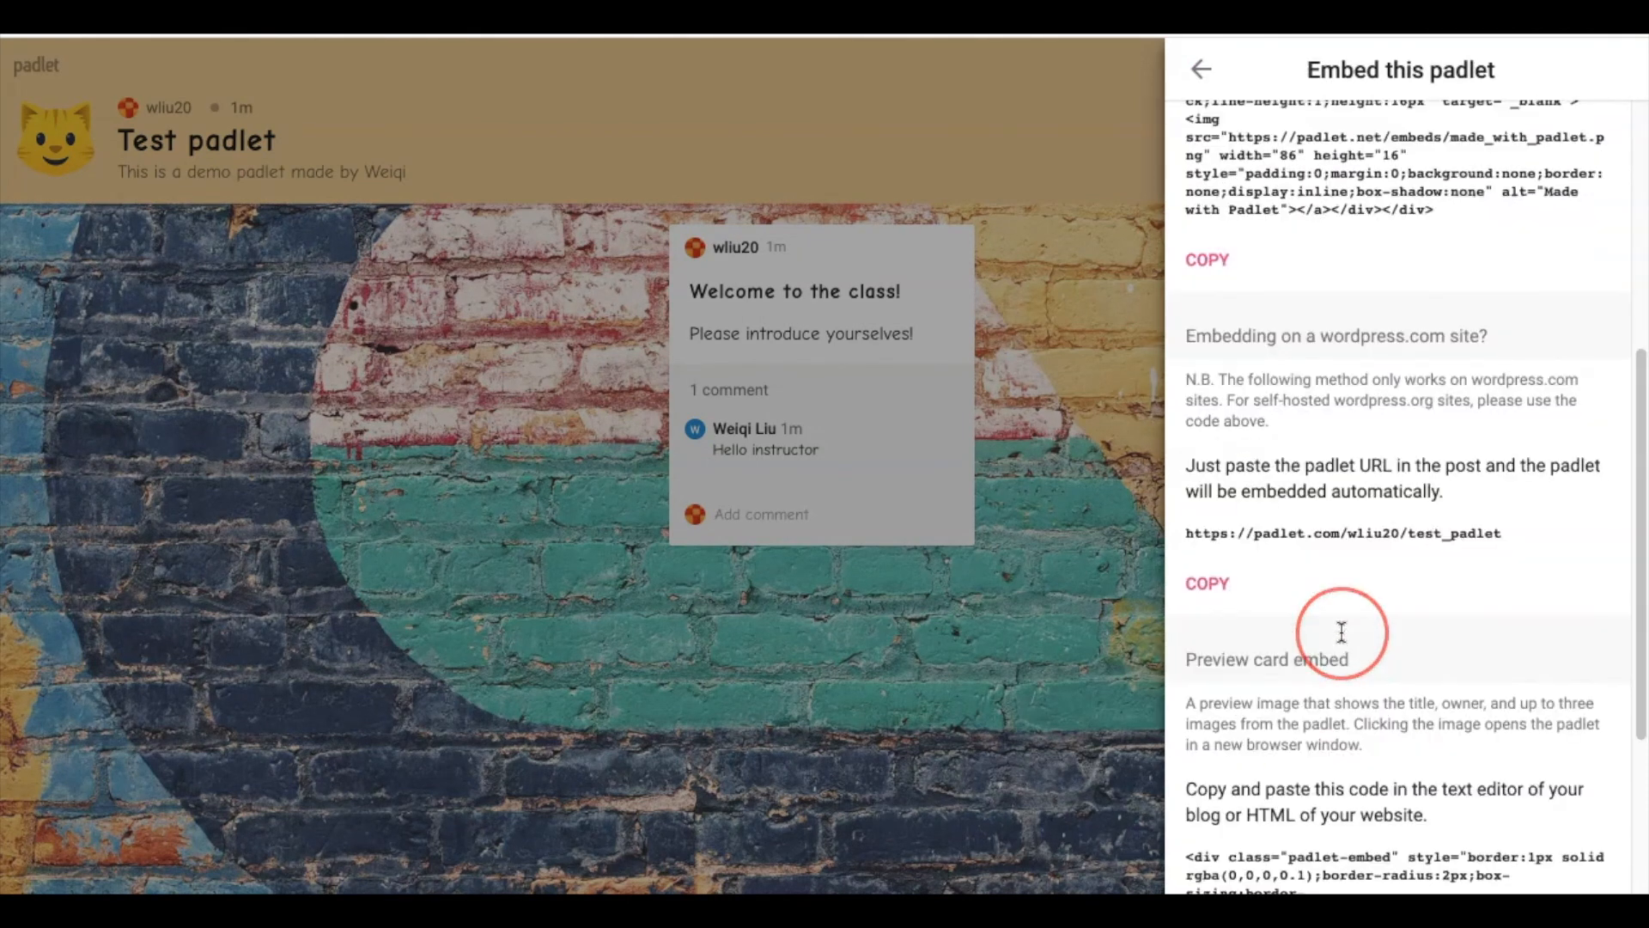
scroll(1342, 634, up, 10)
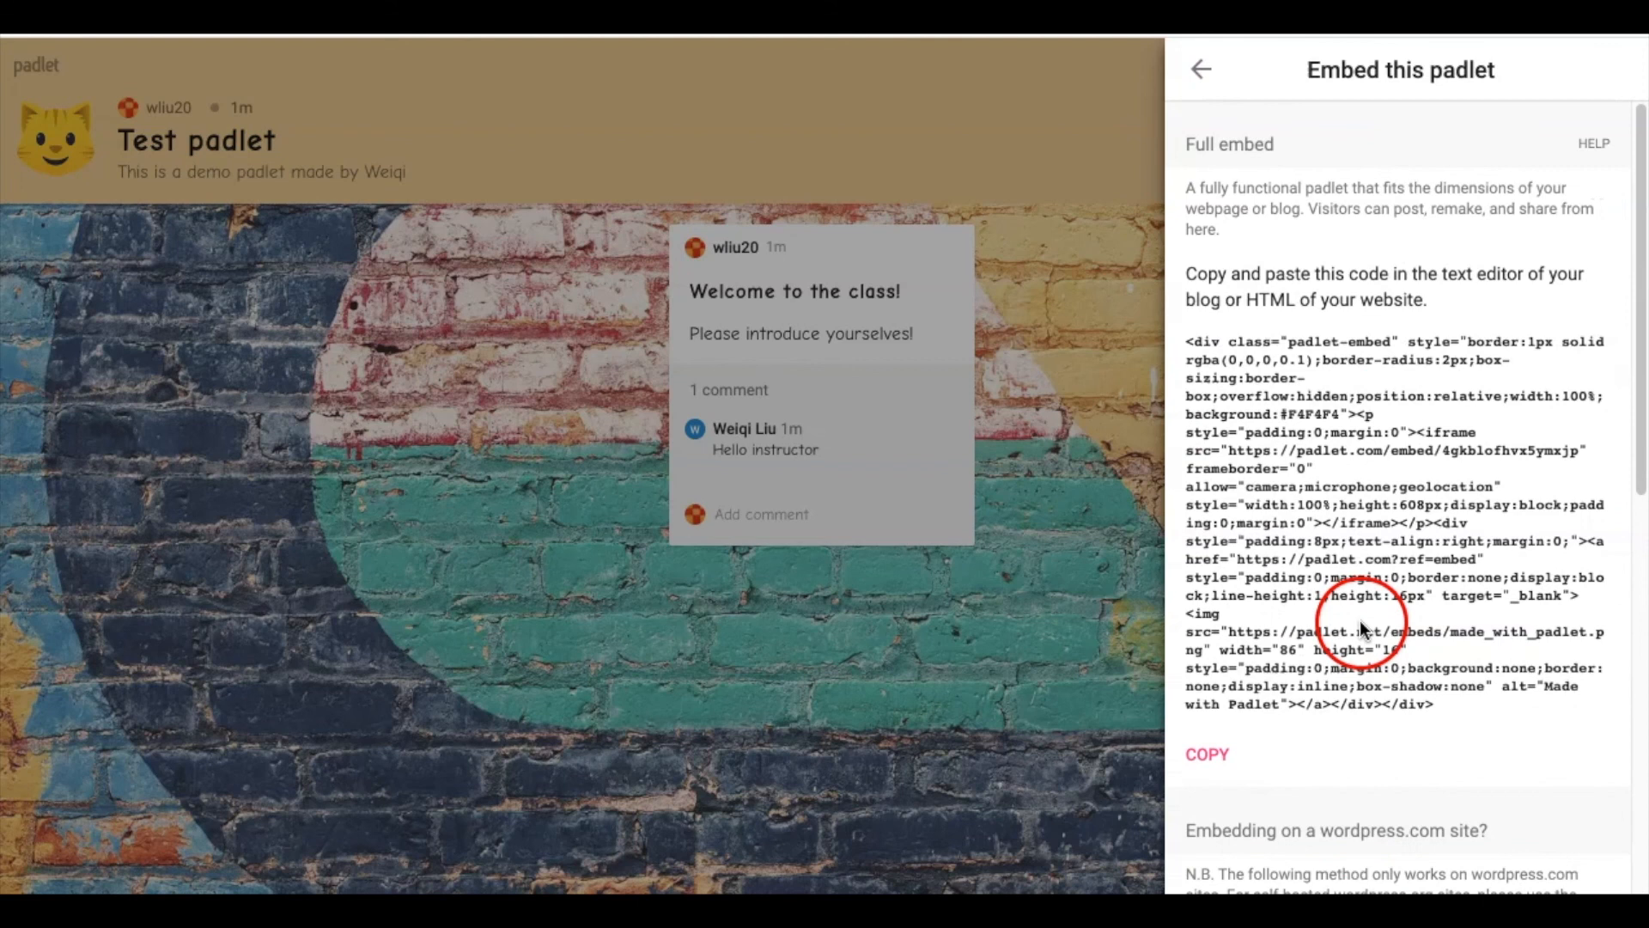
scroll(1366, 624, down, 10)
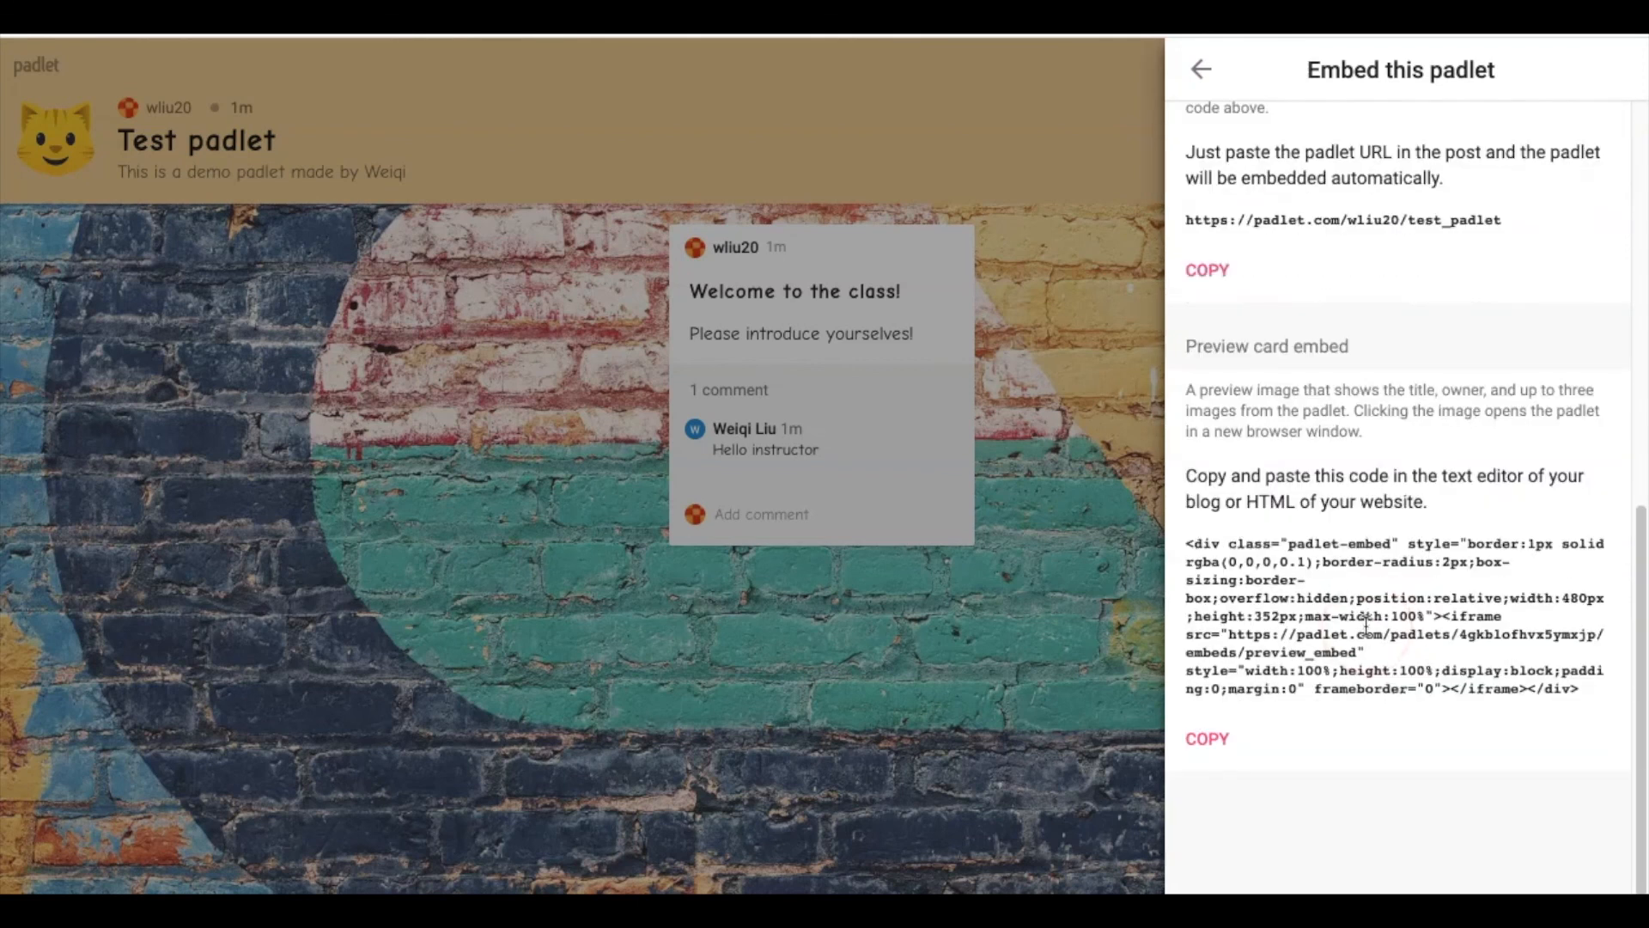
scroll(1365, 624, up, 10)
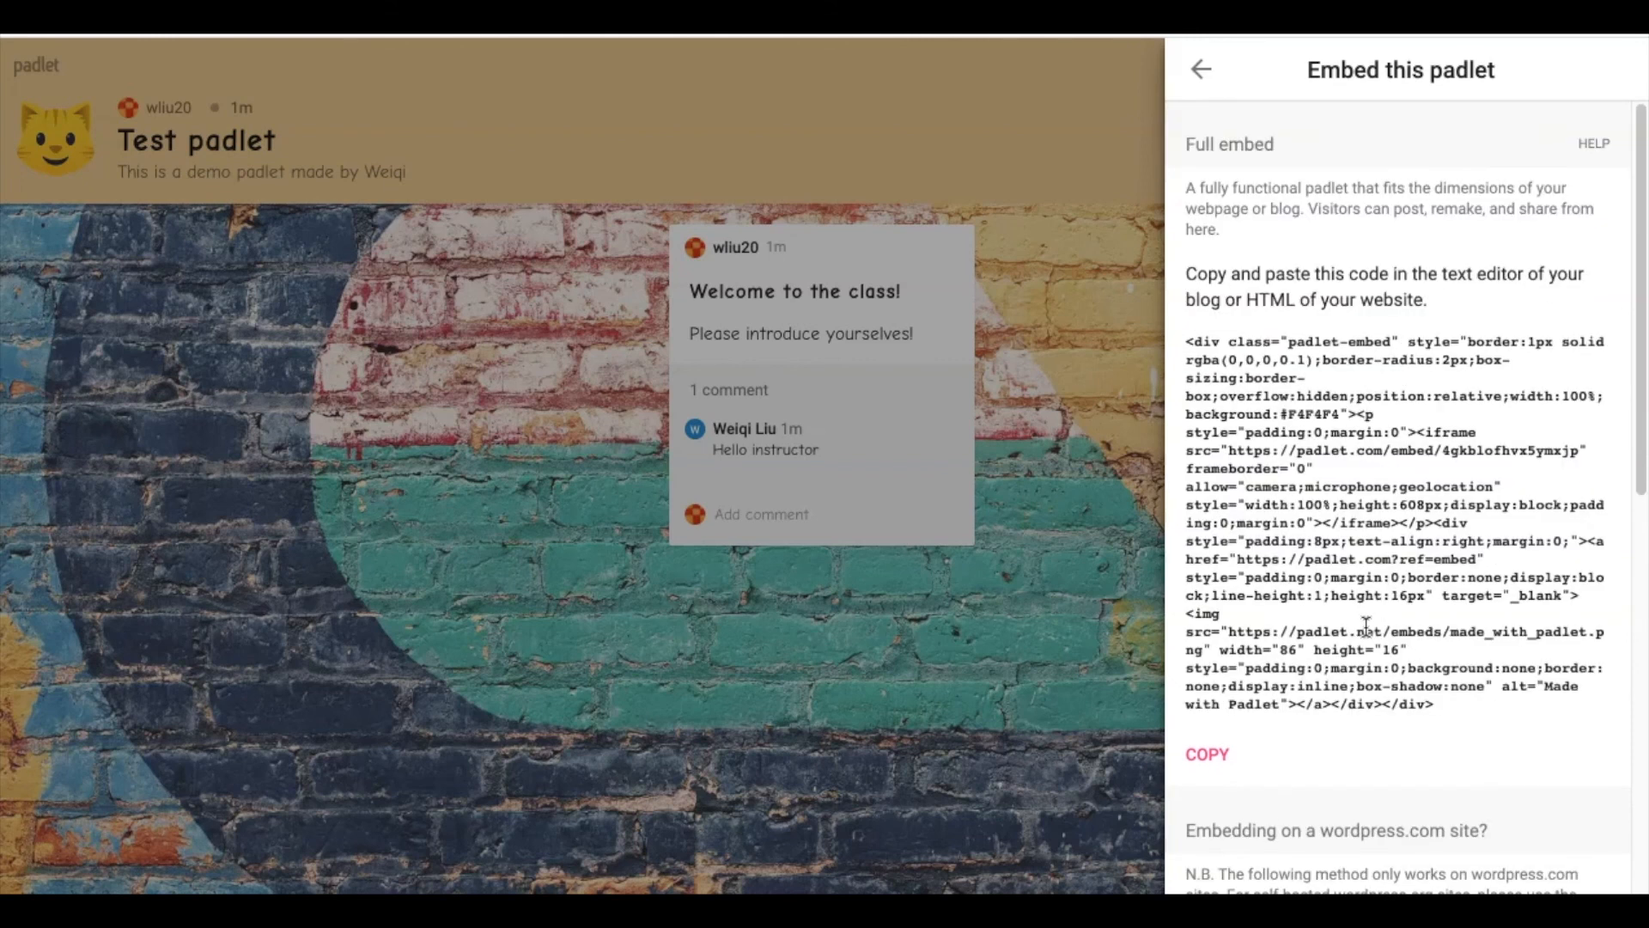
scroll(1340, 738, down, 8)
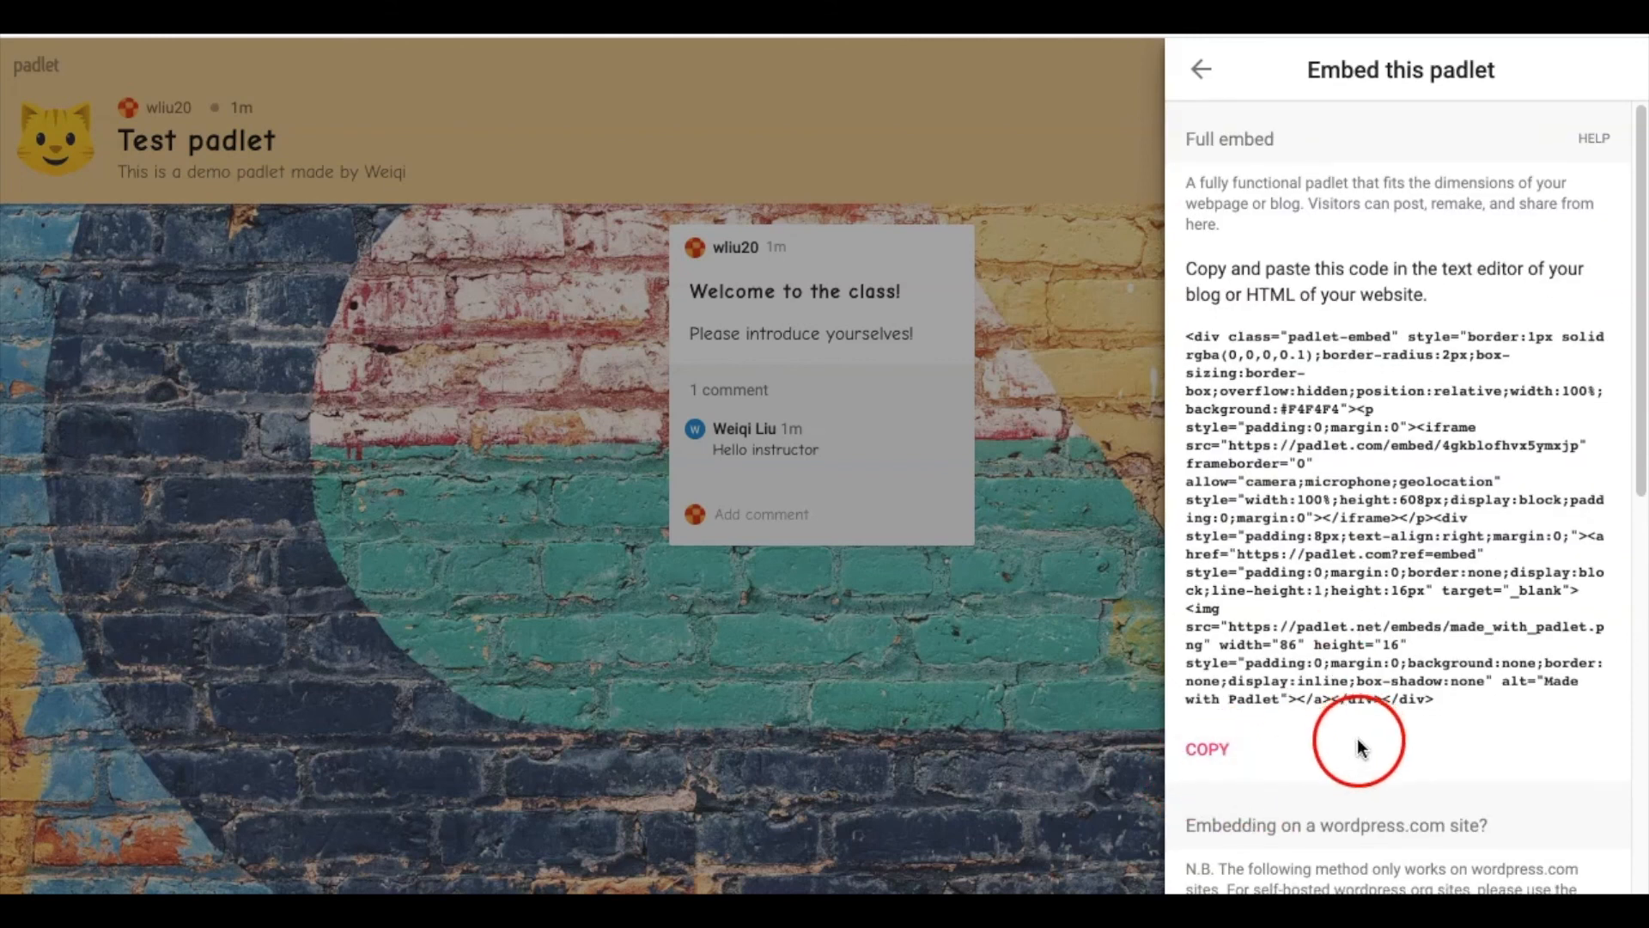
scroll(1380, 791, up, 8)
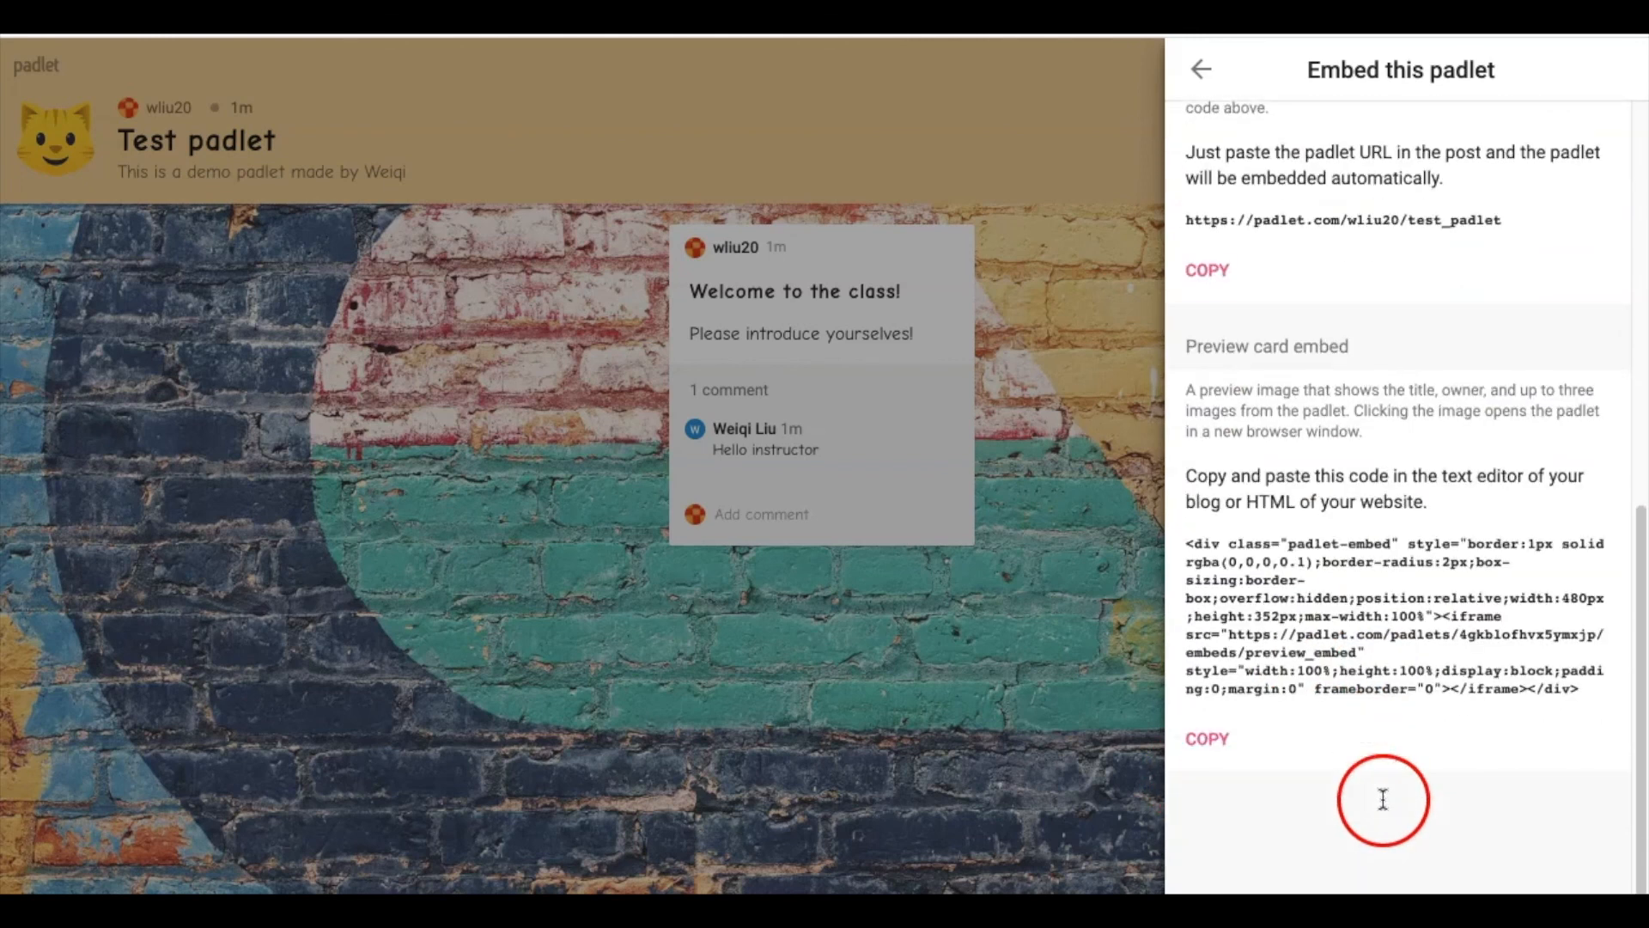
click(1215, 762)
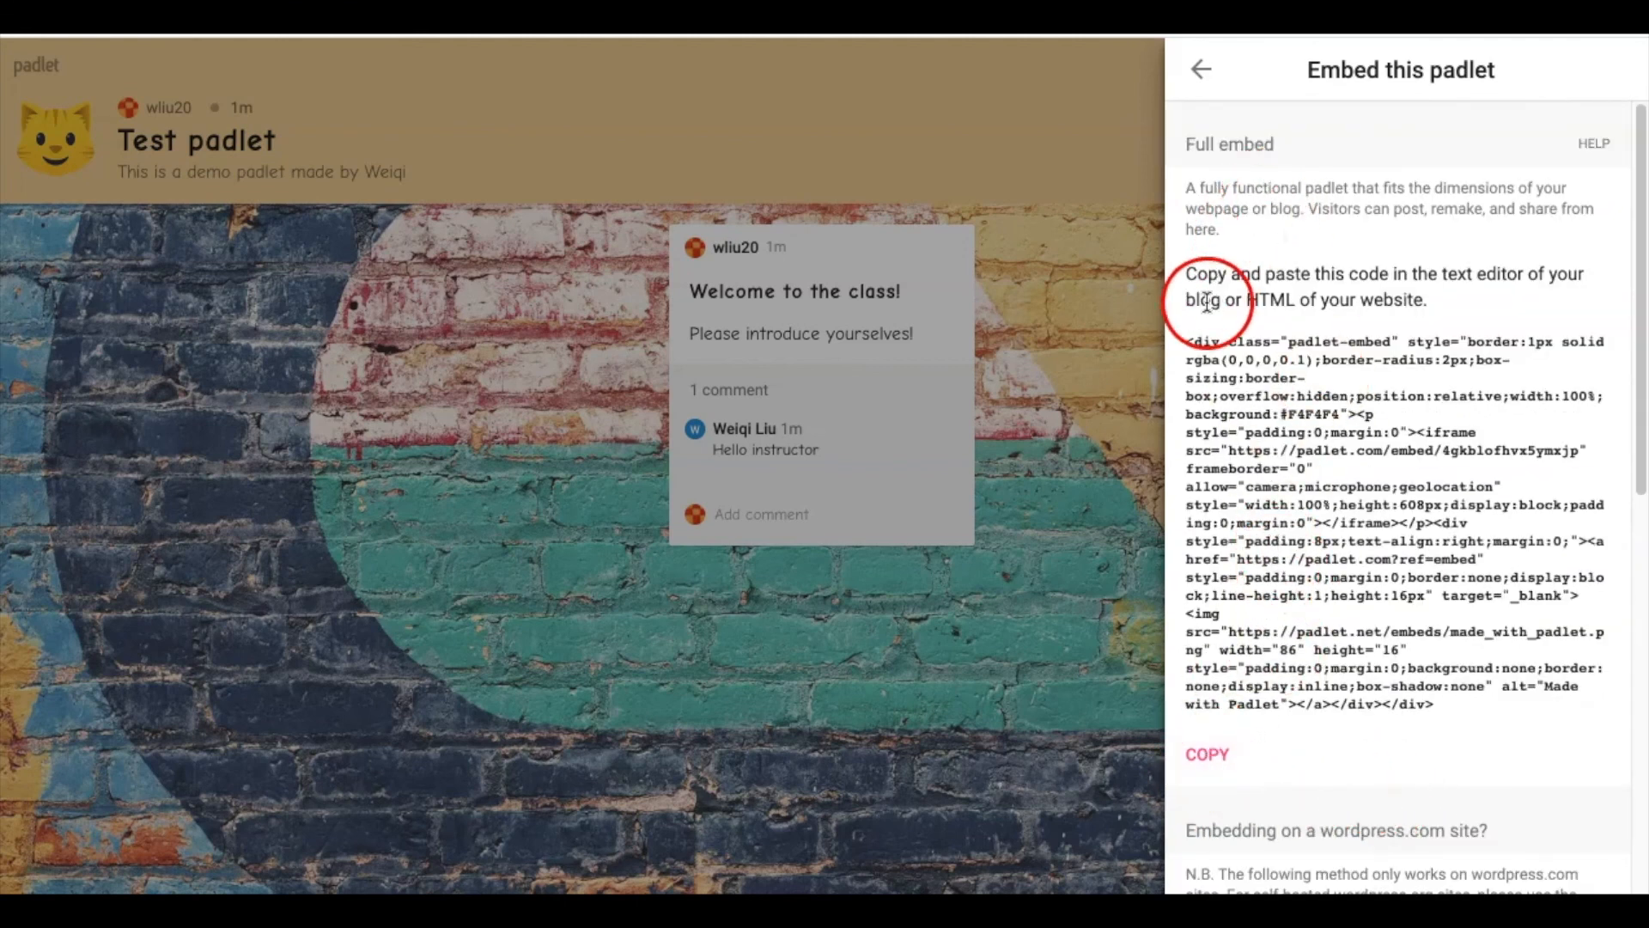
drag(1185, 342, 1517, 708)
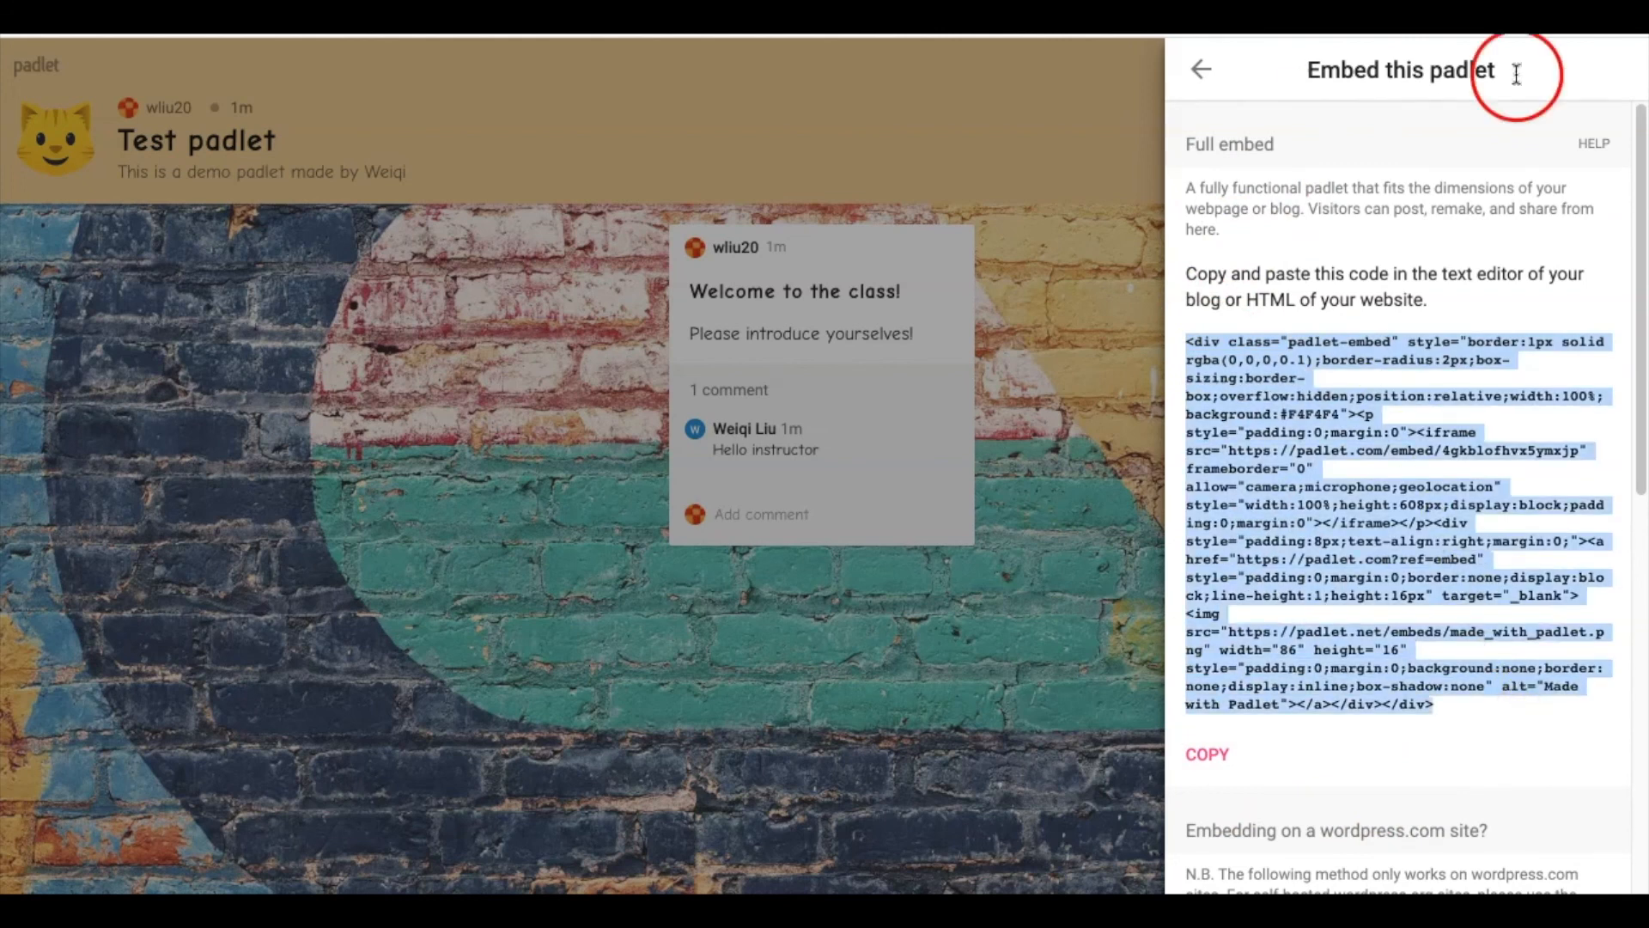
click(1307, 767)
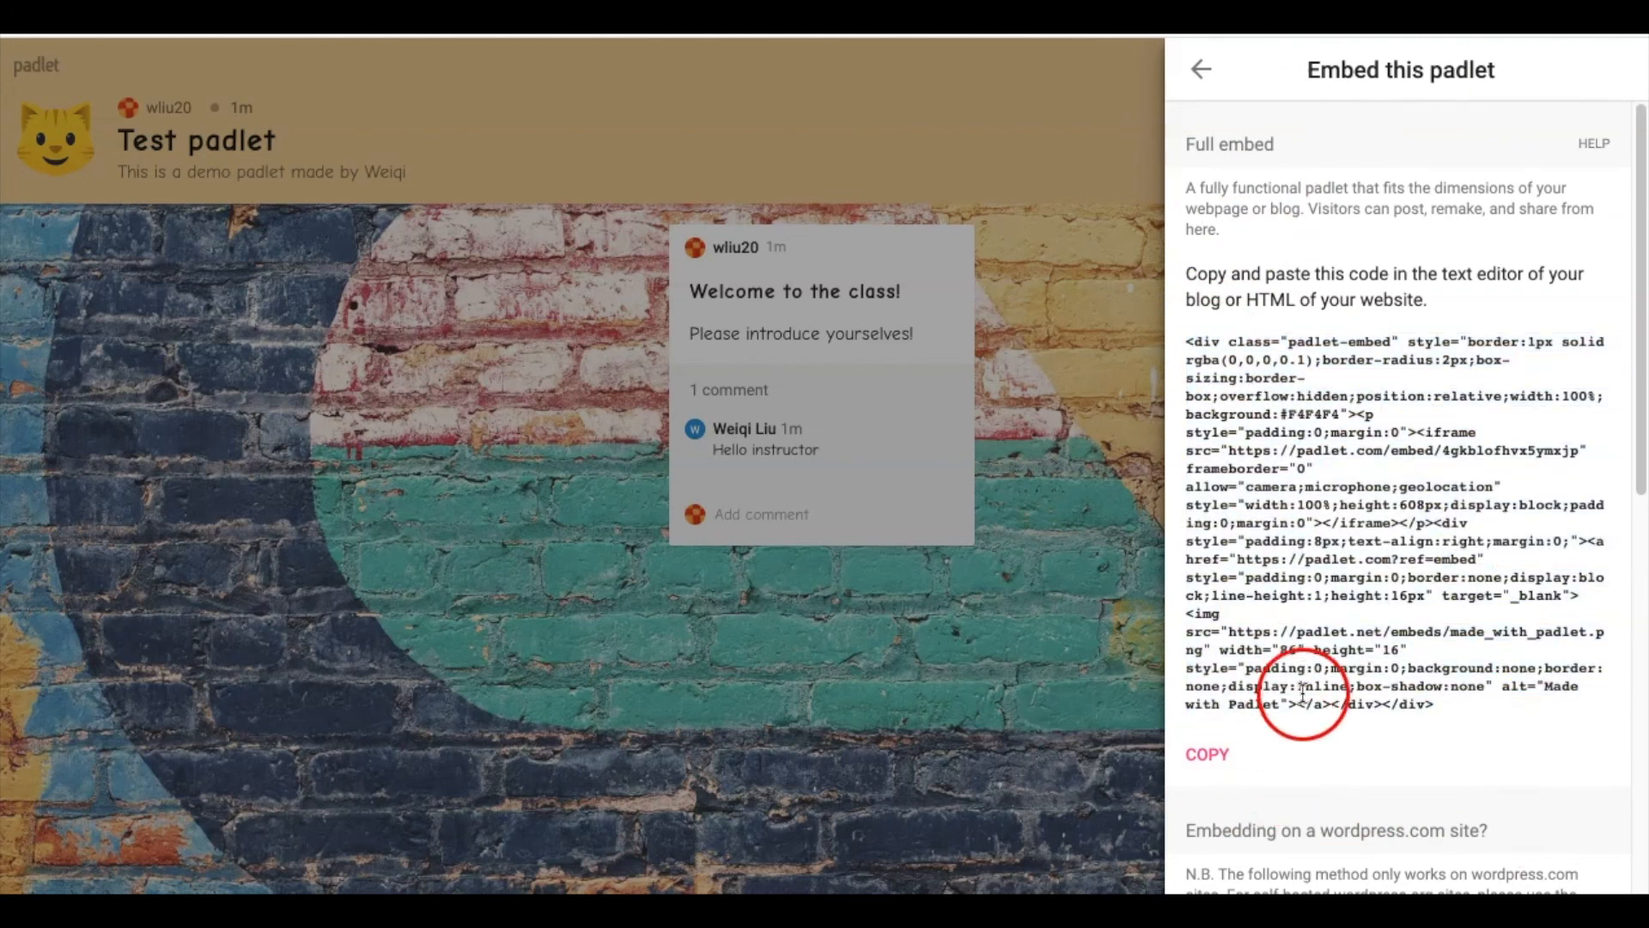
click(1211, 767)
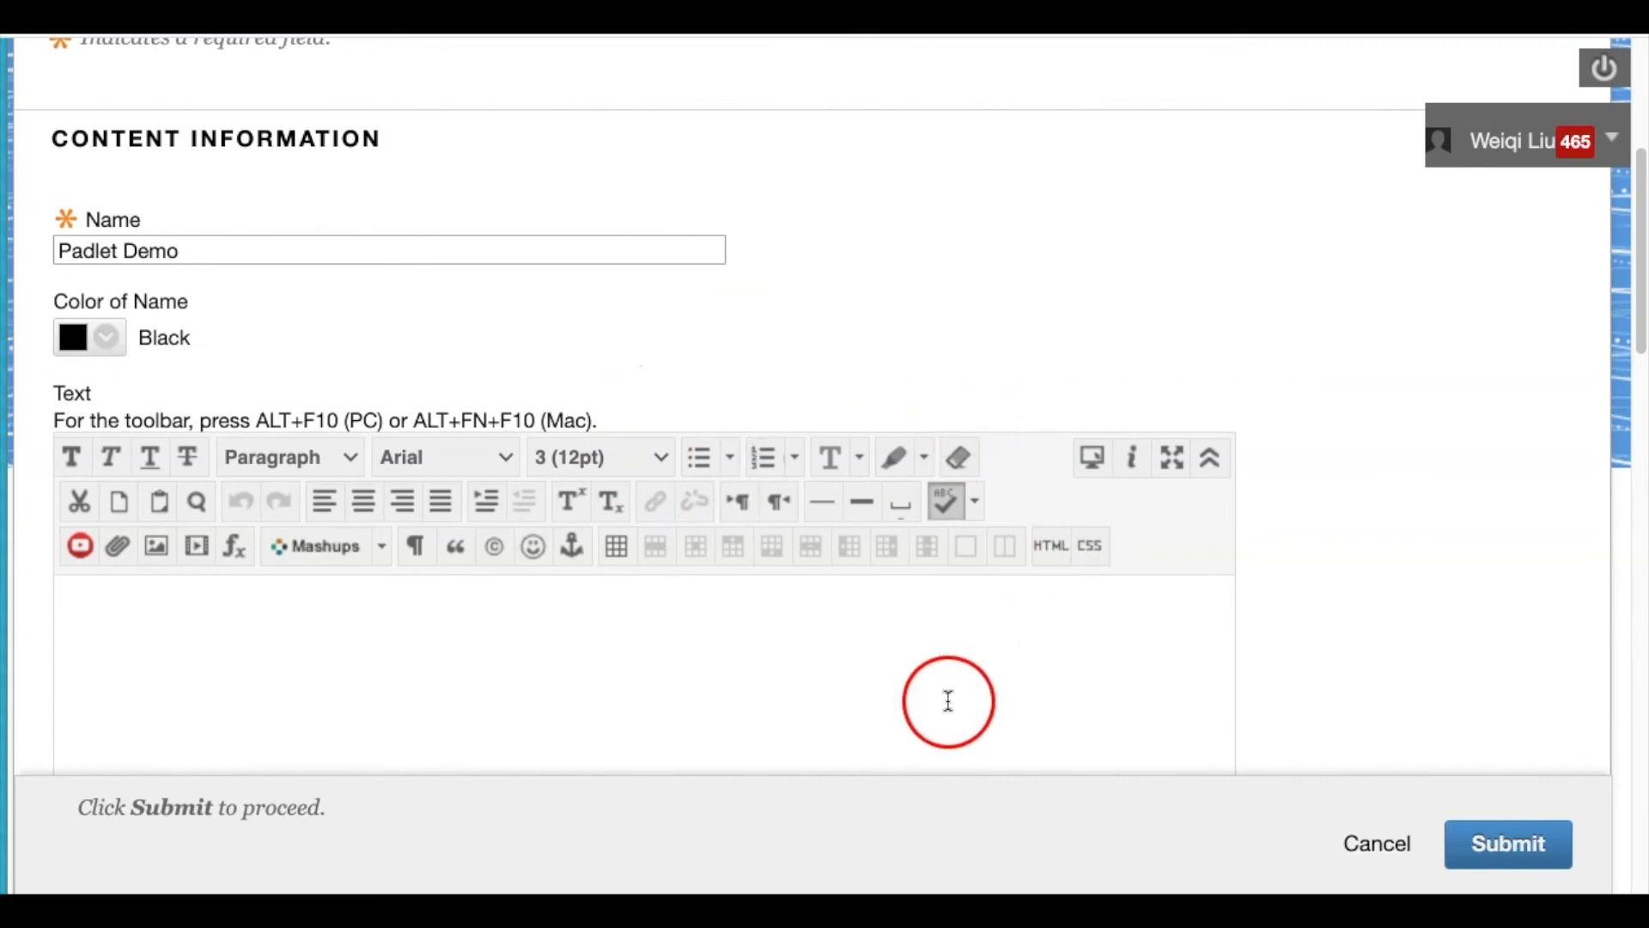
Paste the Test padlet embed code into the Padlet Demo item's HTML source and apply it
click(1049, 545)
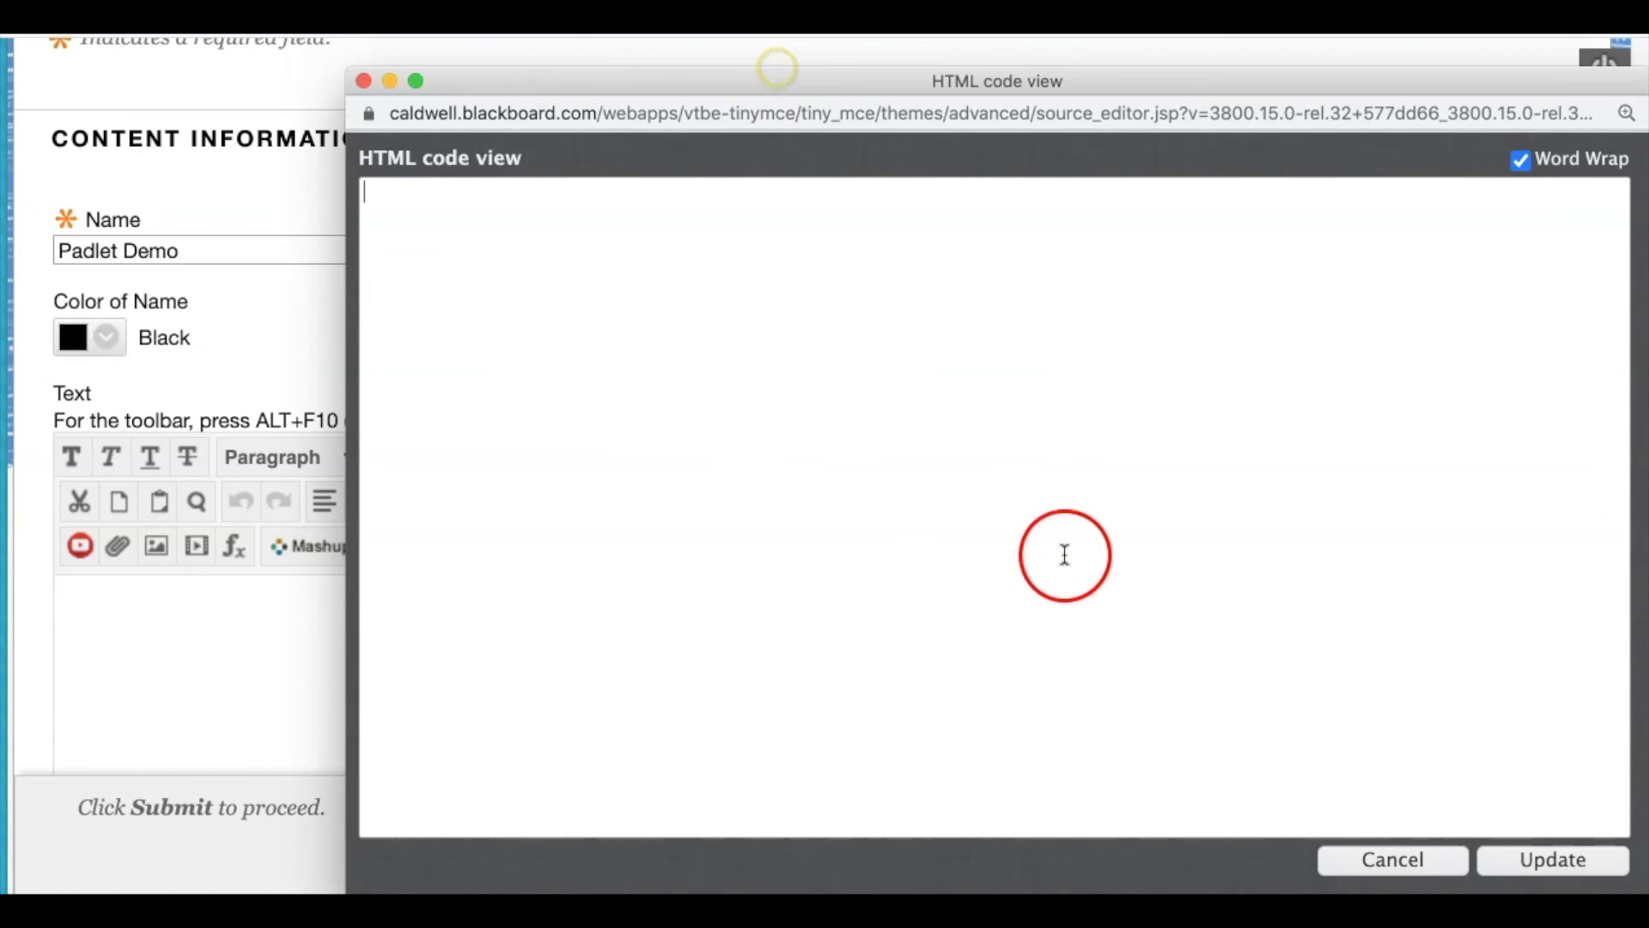
click(638, 367)
right_click(615, 339)
click(740, 508)
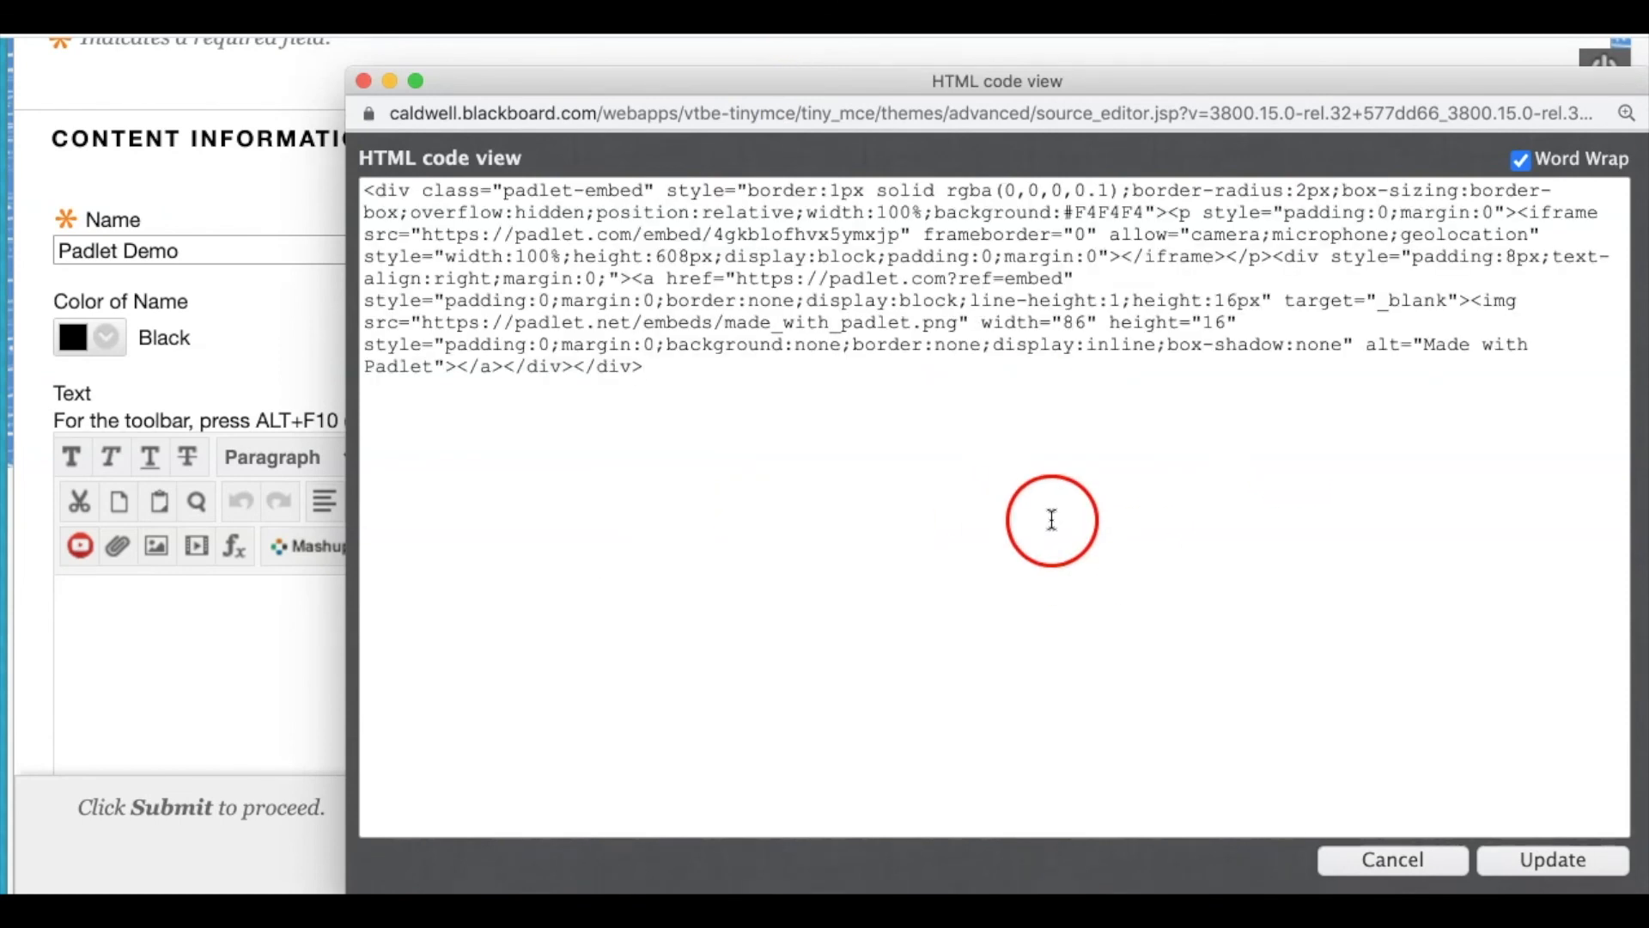
click(1533, 858)
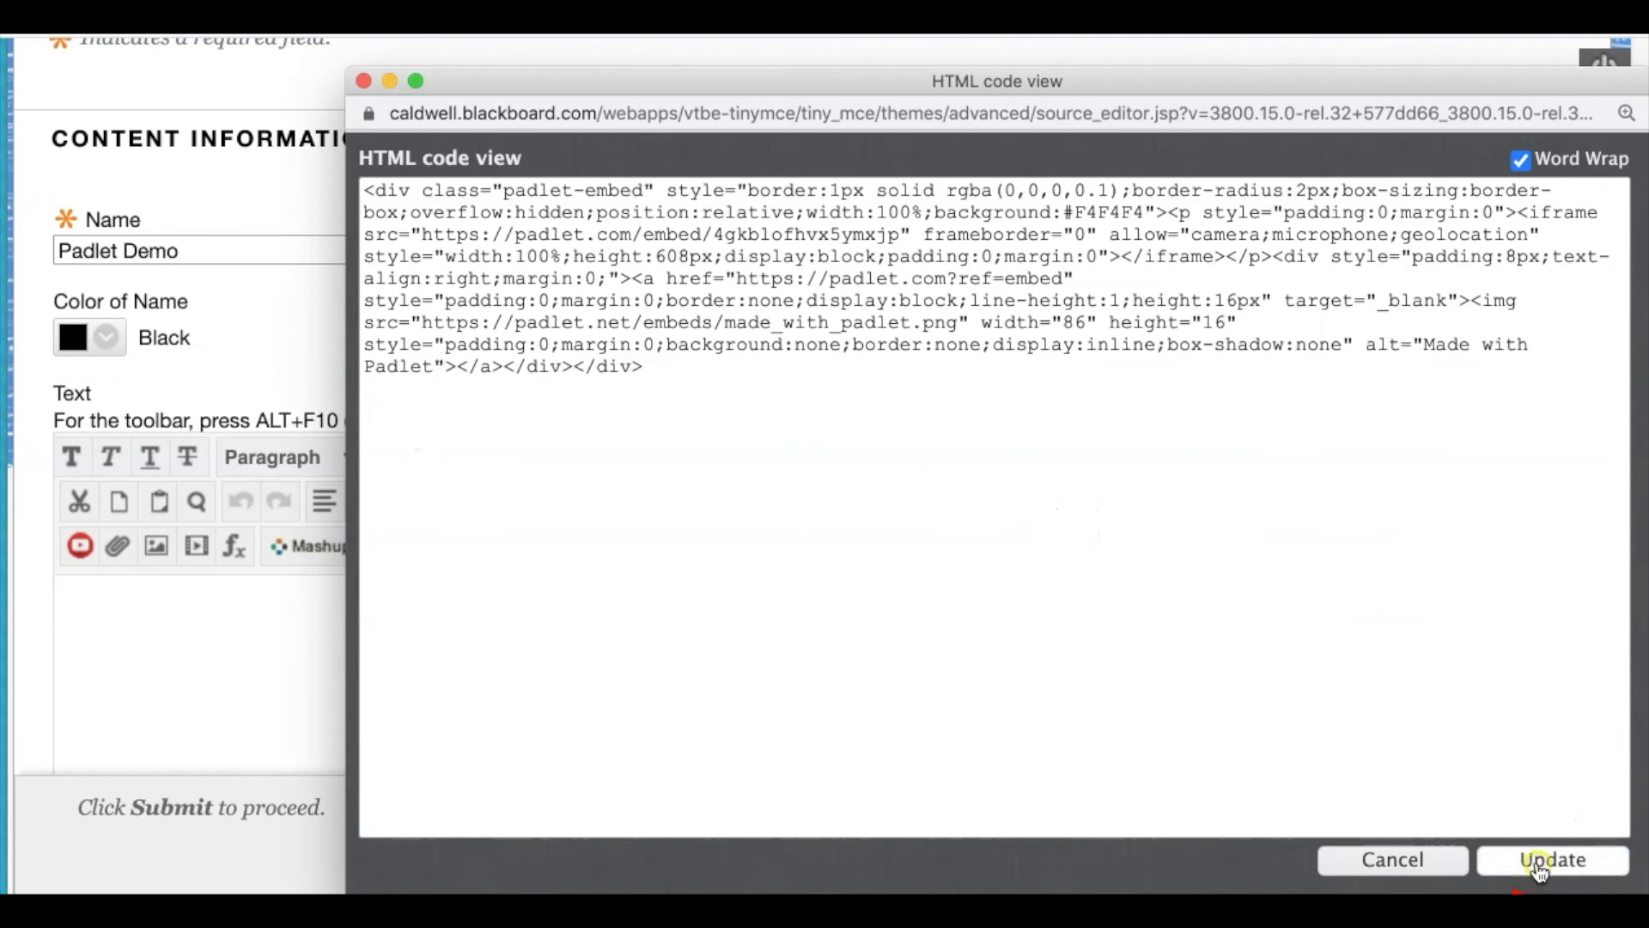
Submit the Padlet Demo item with the embedded padlet frame
scroll(1354, 564, down, 7)
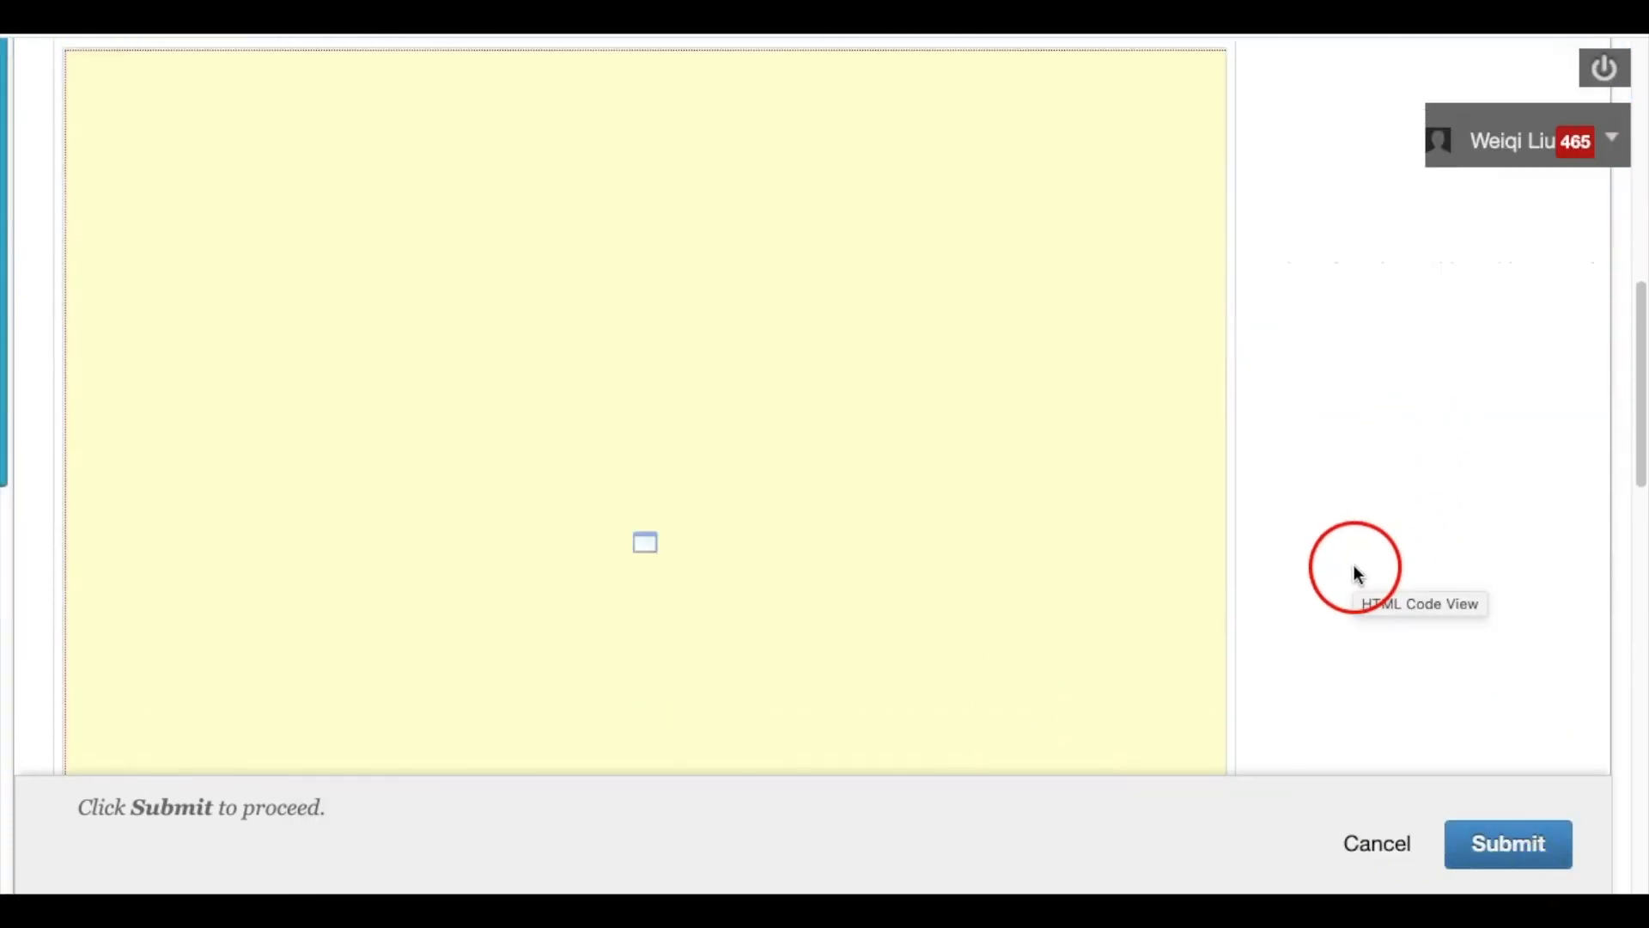
scroll(737, 526, down, 2)
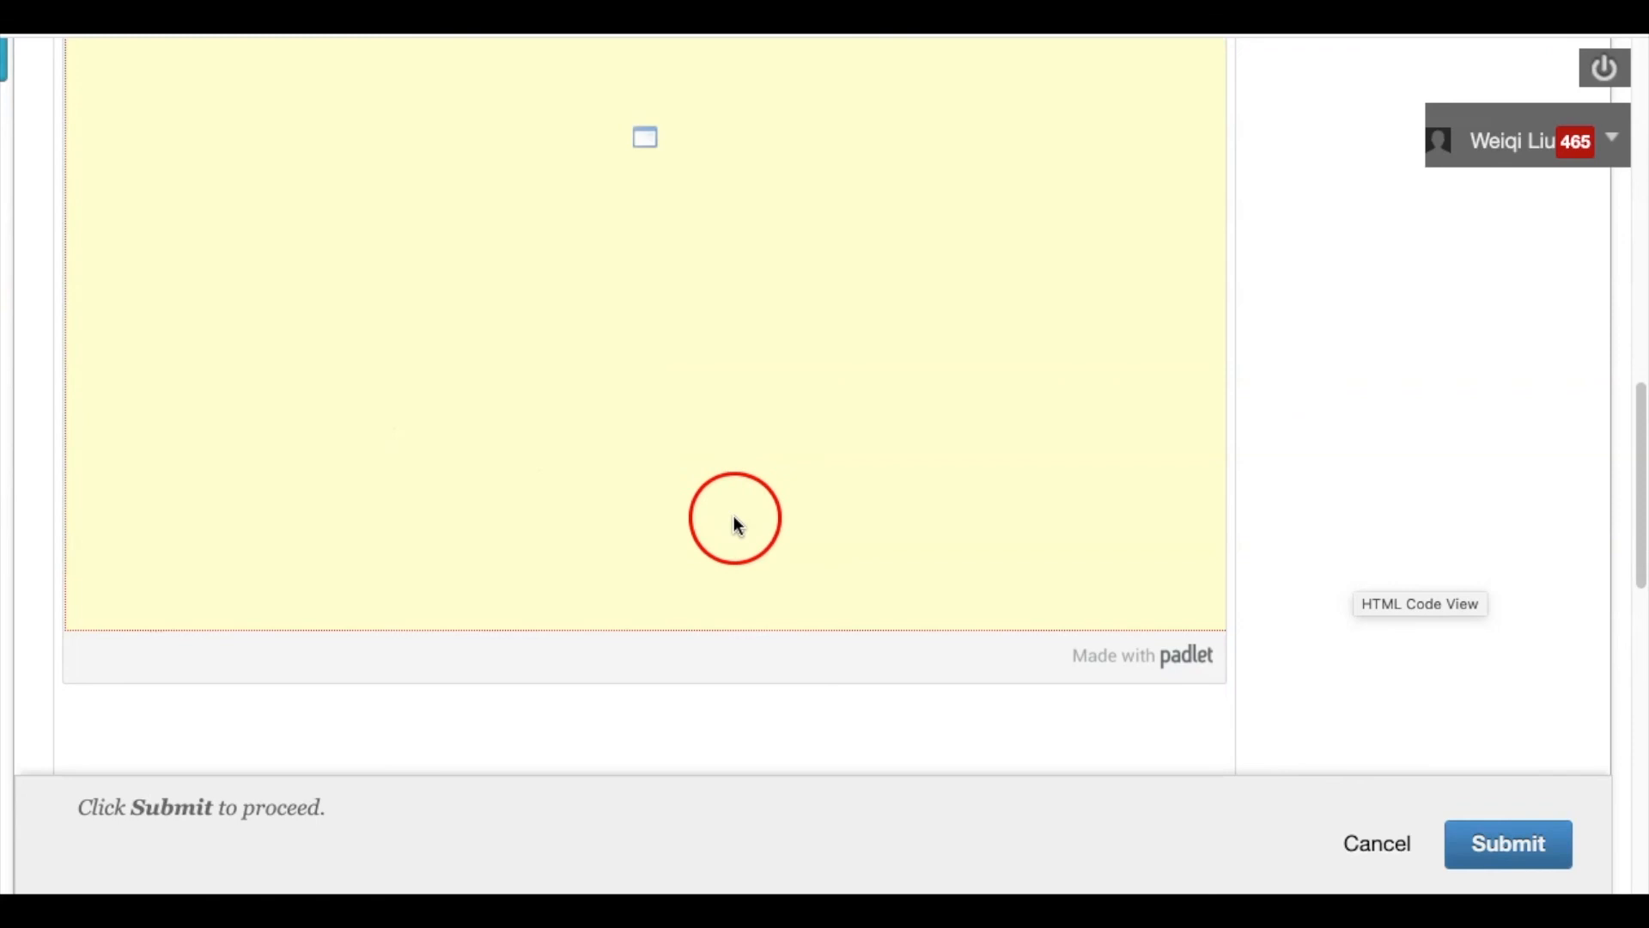
scroll(776, 515, up, 8)
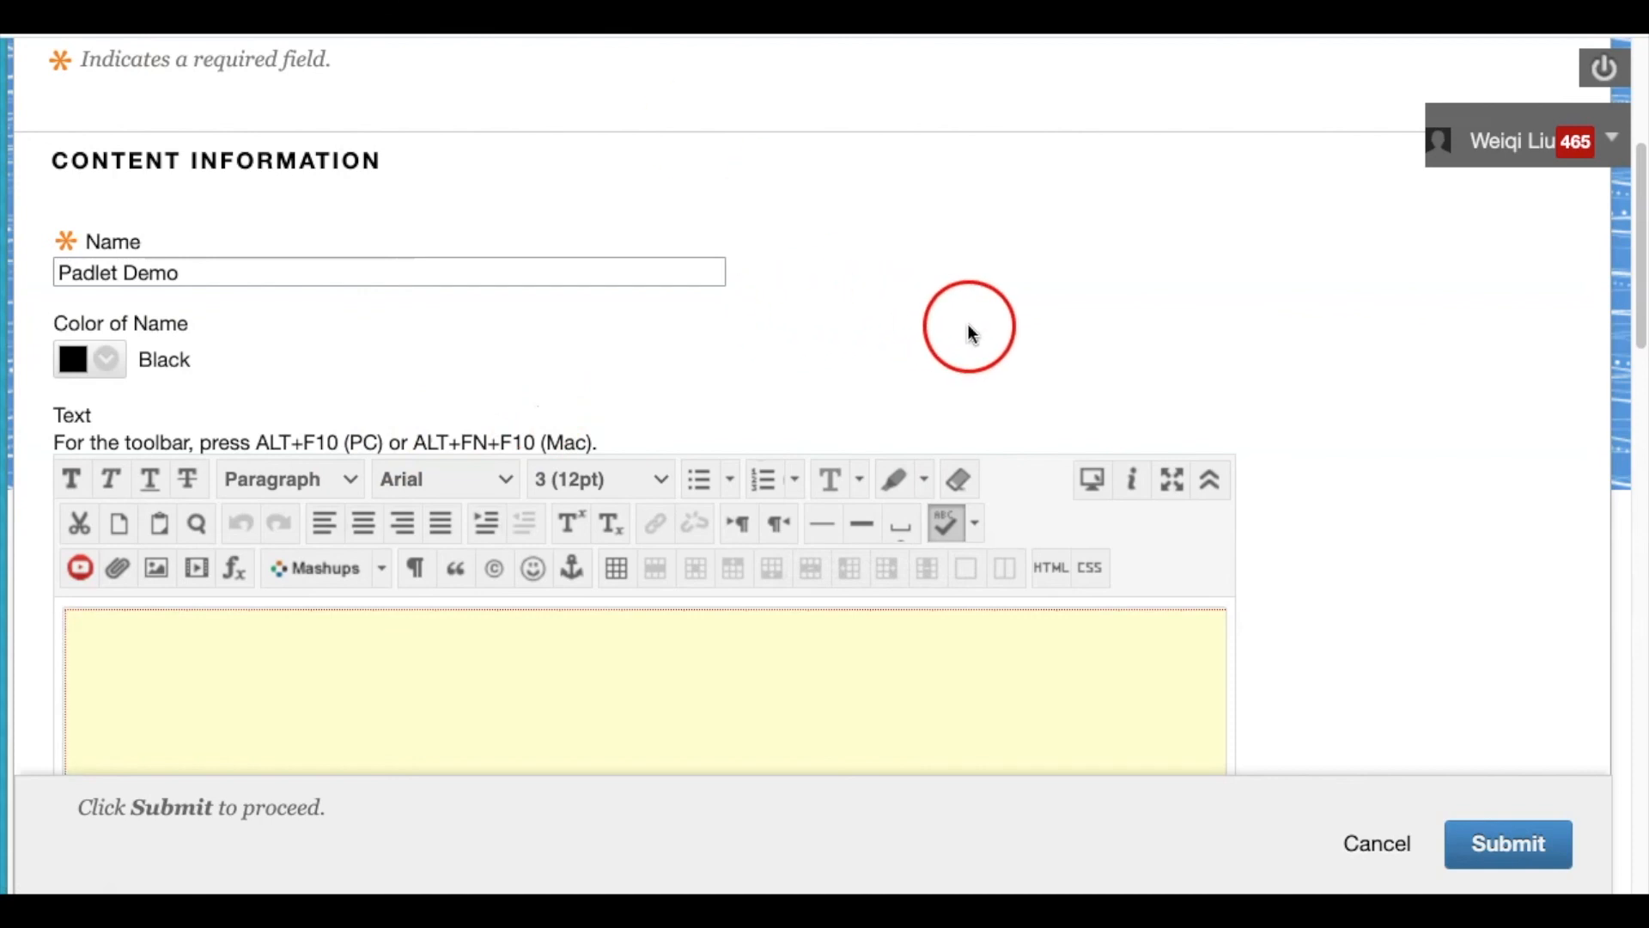
scroll(1311, 413, down, 10)
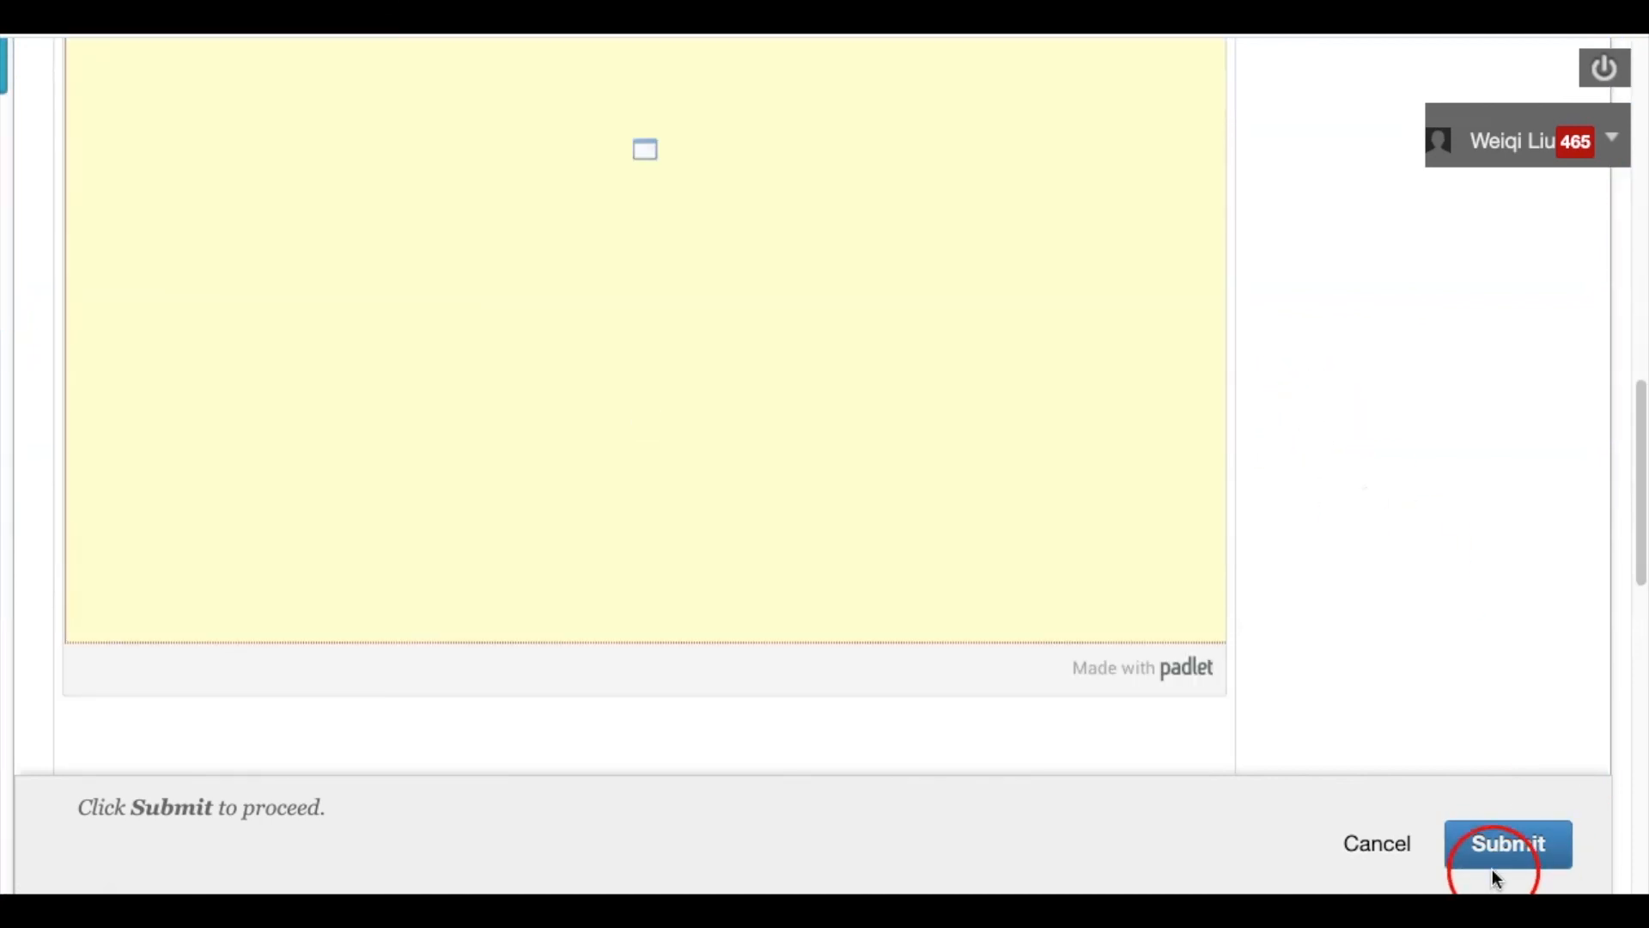
click(1494, 861)
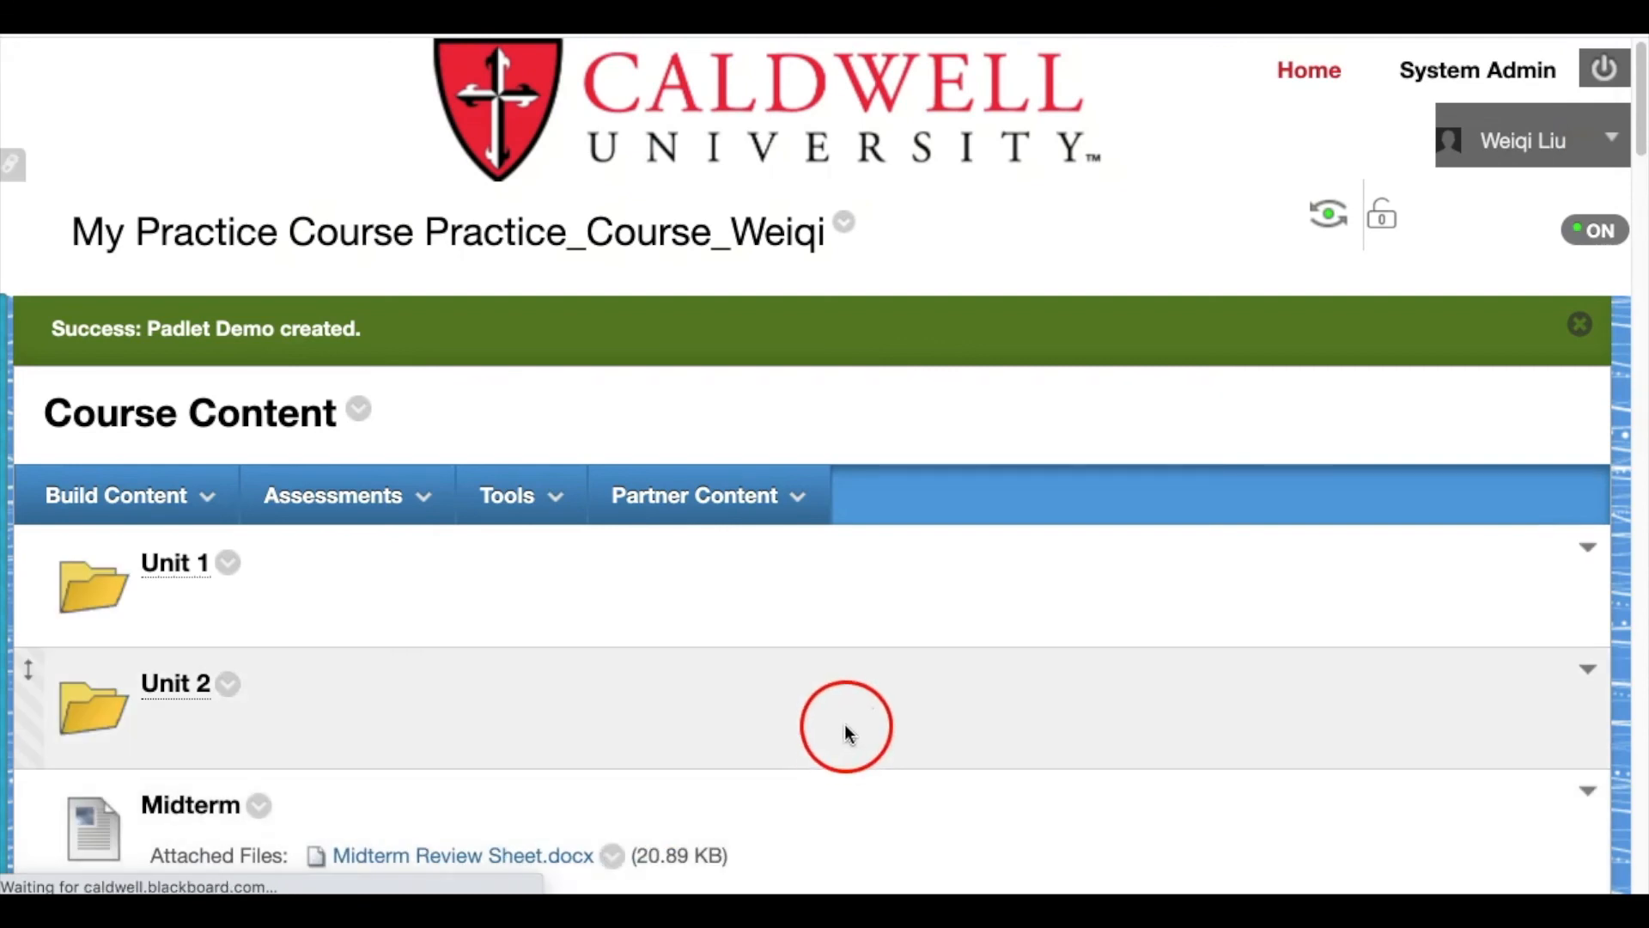
Scroll down Course Content to the Padlet Demo item showing the live Test padlet's welcome post and comment
scroll(850, 739, down, 5)
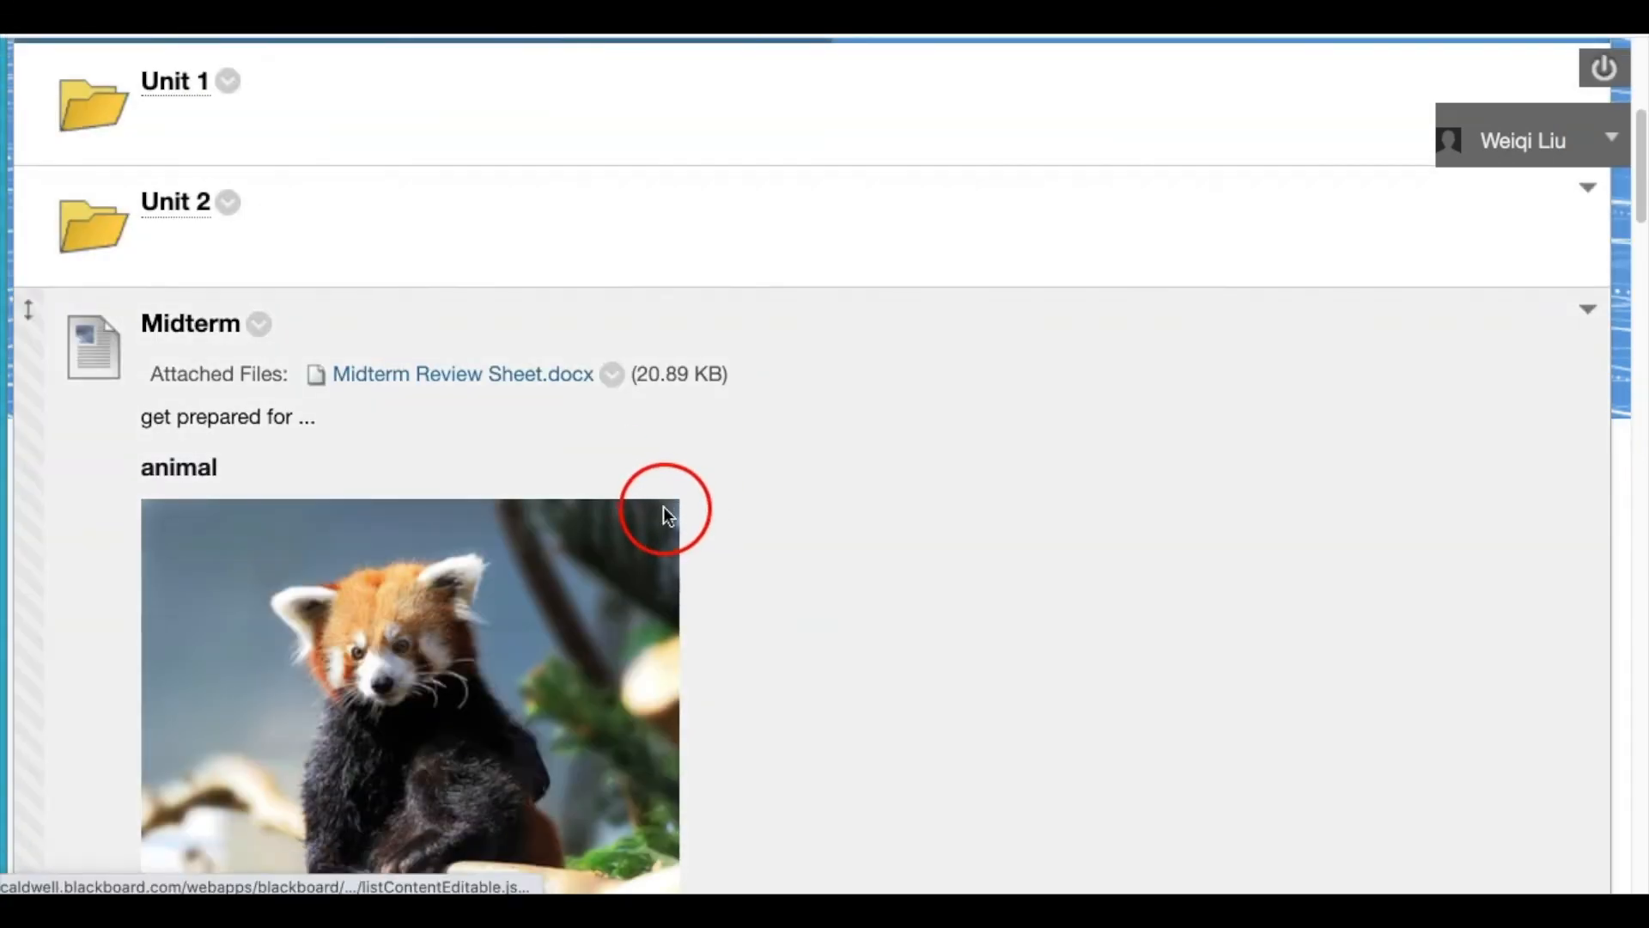
scroll(665, 511, down, 10)
scroll(666, 511, down, 10)
scroll(668, 511, down, 20)
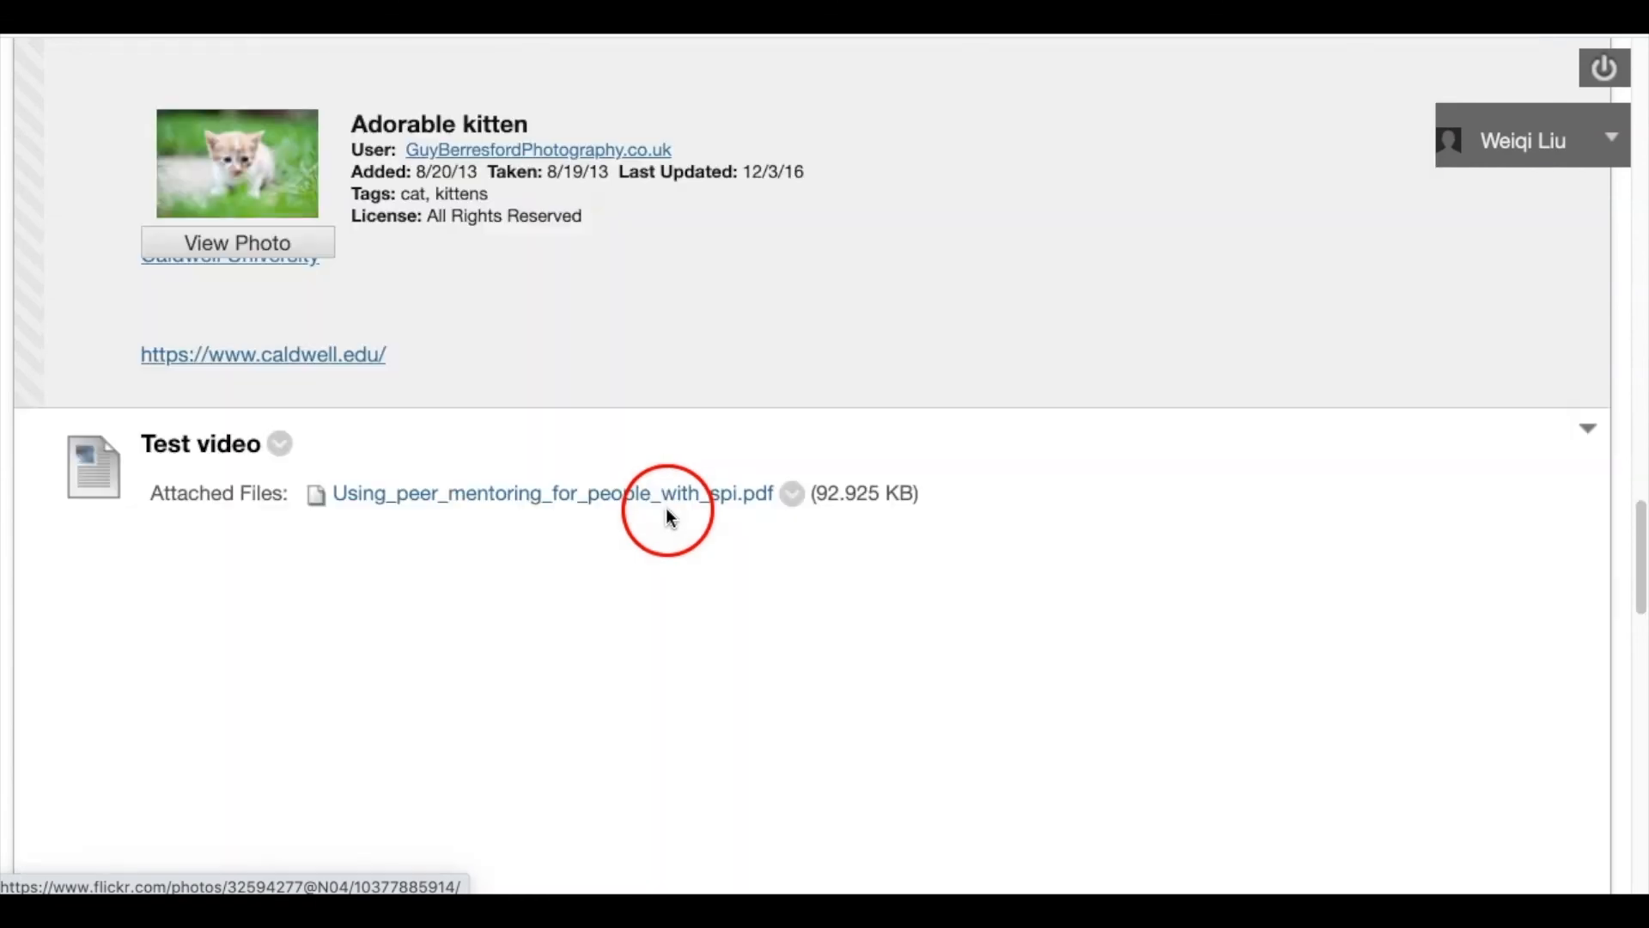
scroll(668, 512, down, 10)
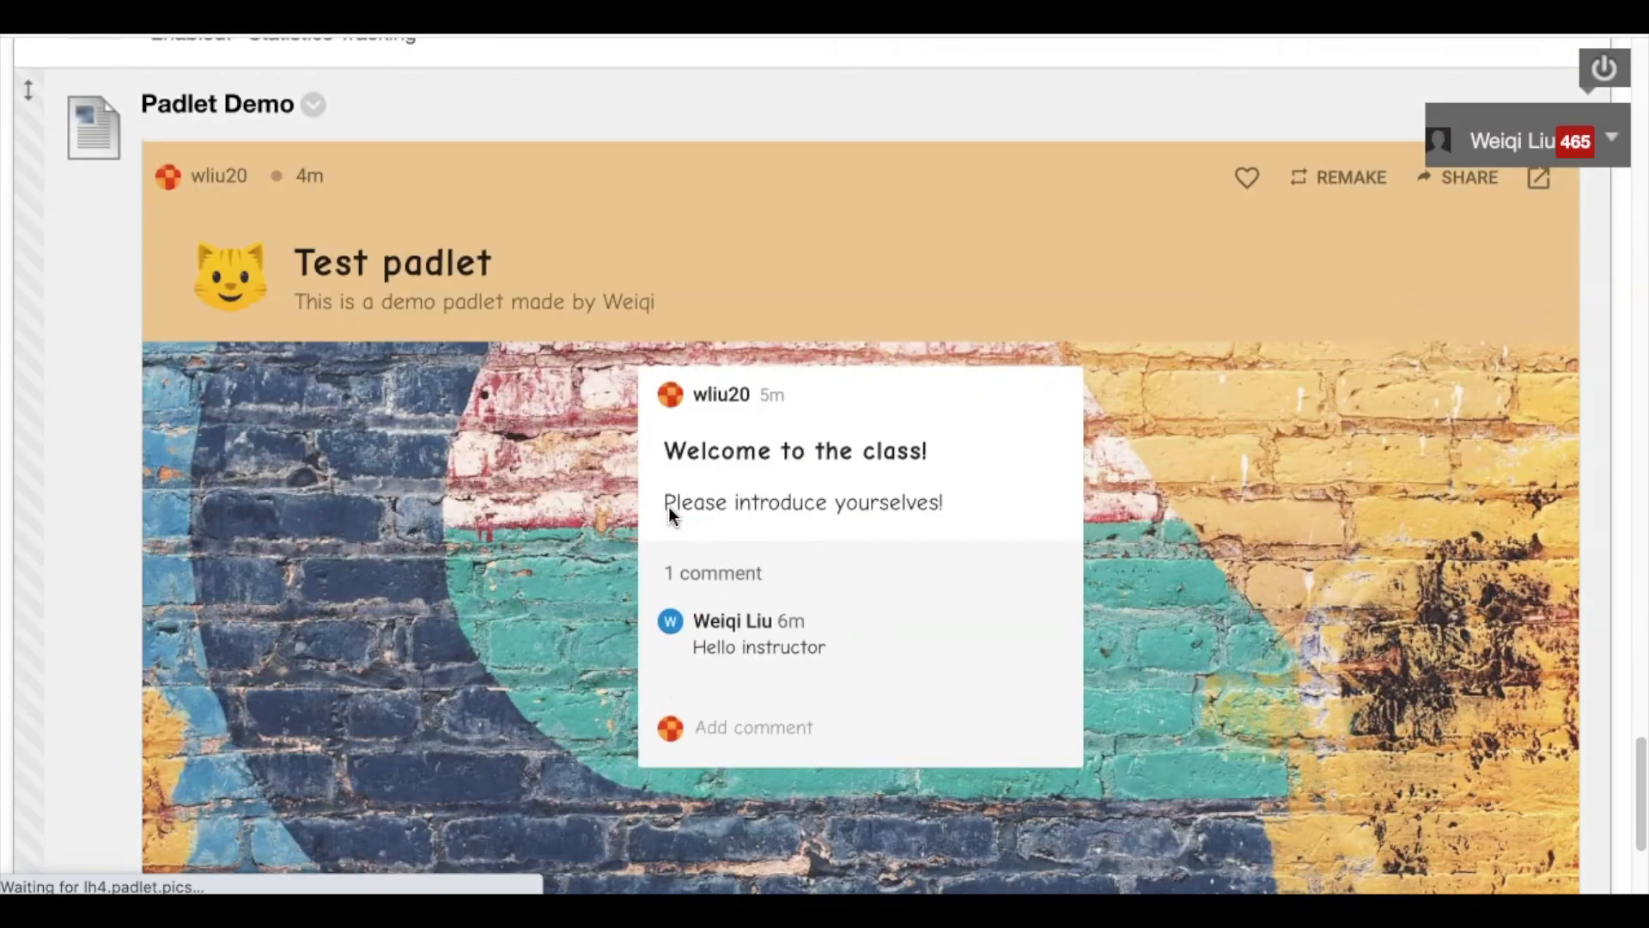
scroll(817, 589, down, 3)
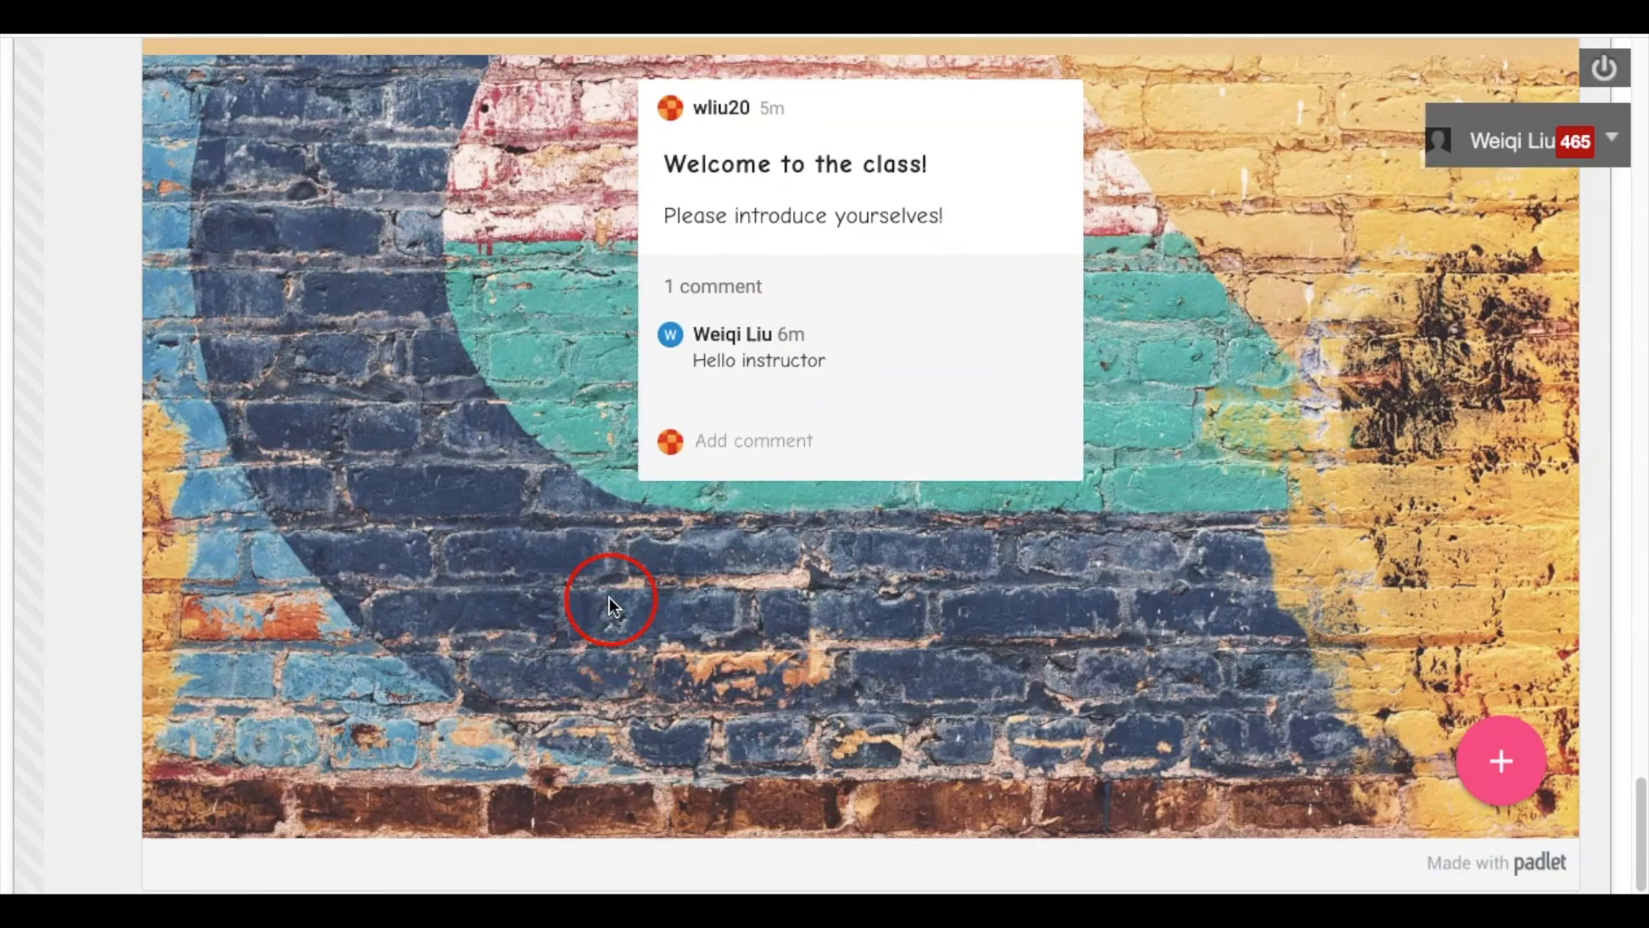
scroll(574, 641, up, 9)
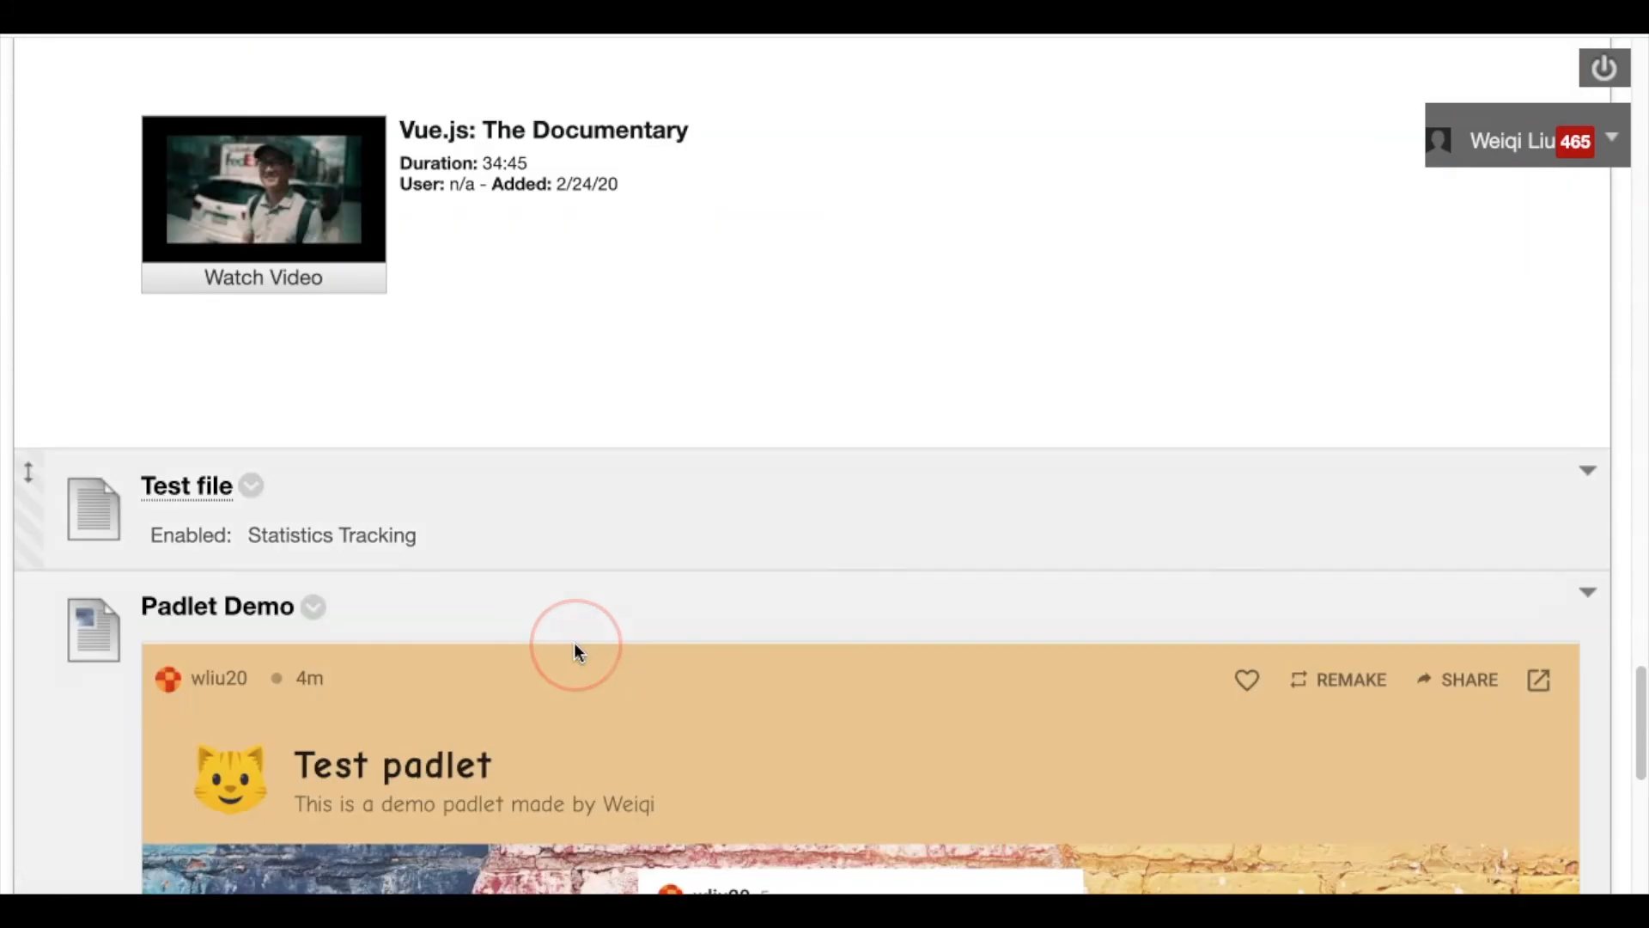
scroll(574, 644, down, 3)
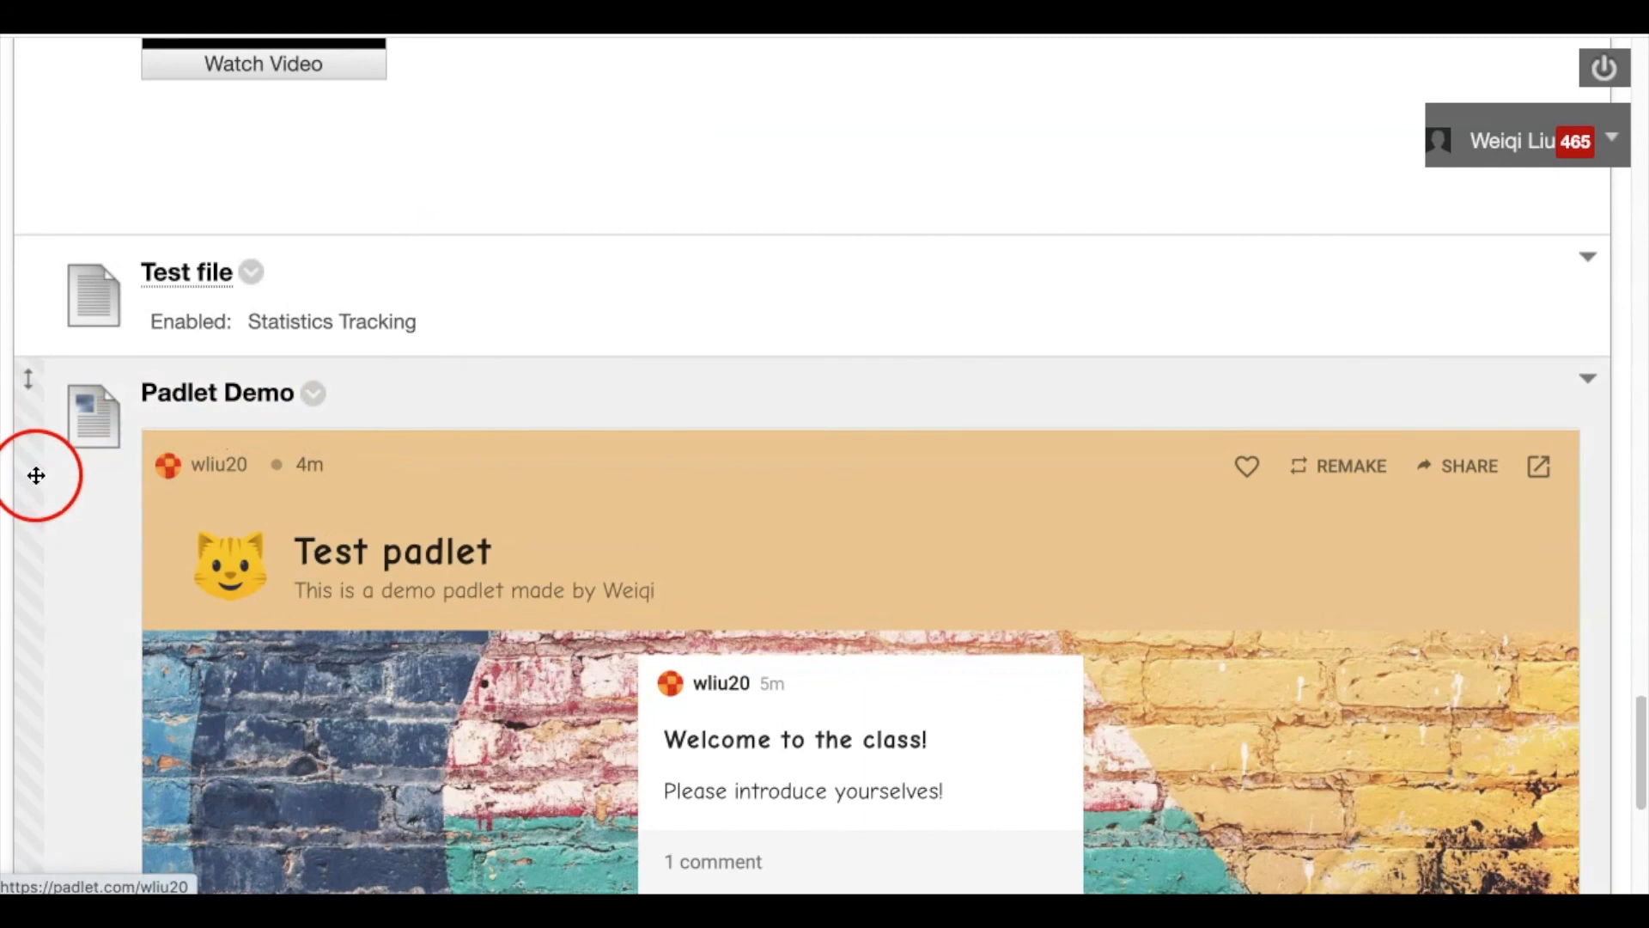
scroll(612, 470, down, 3)
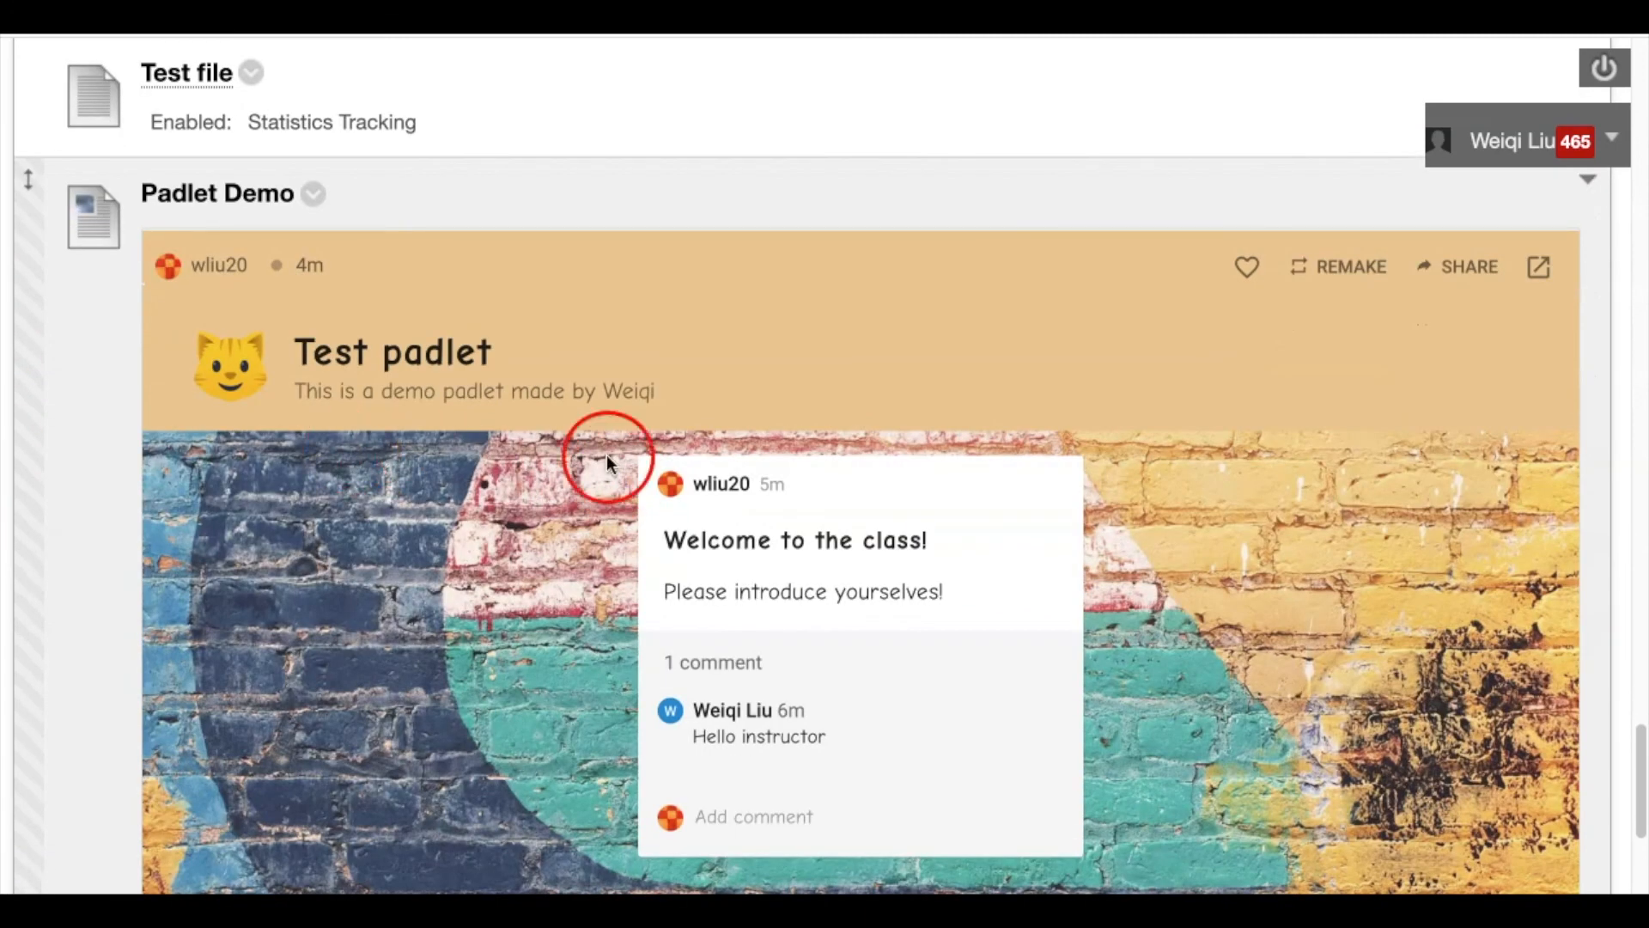
scroll(800, 339, down, 1)
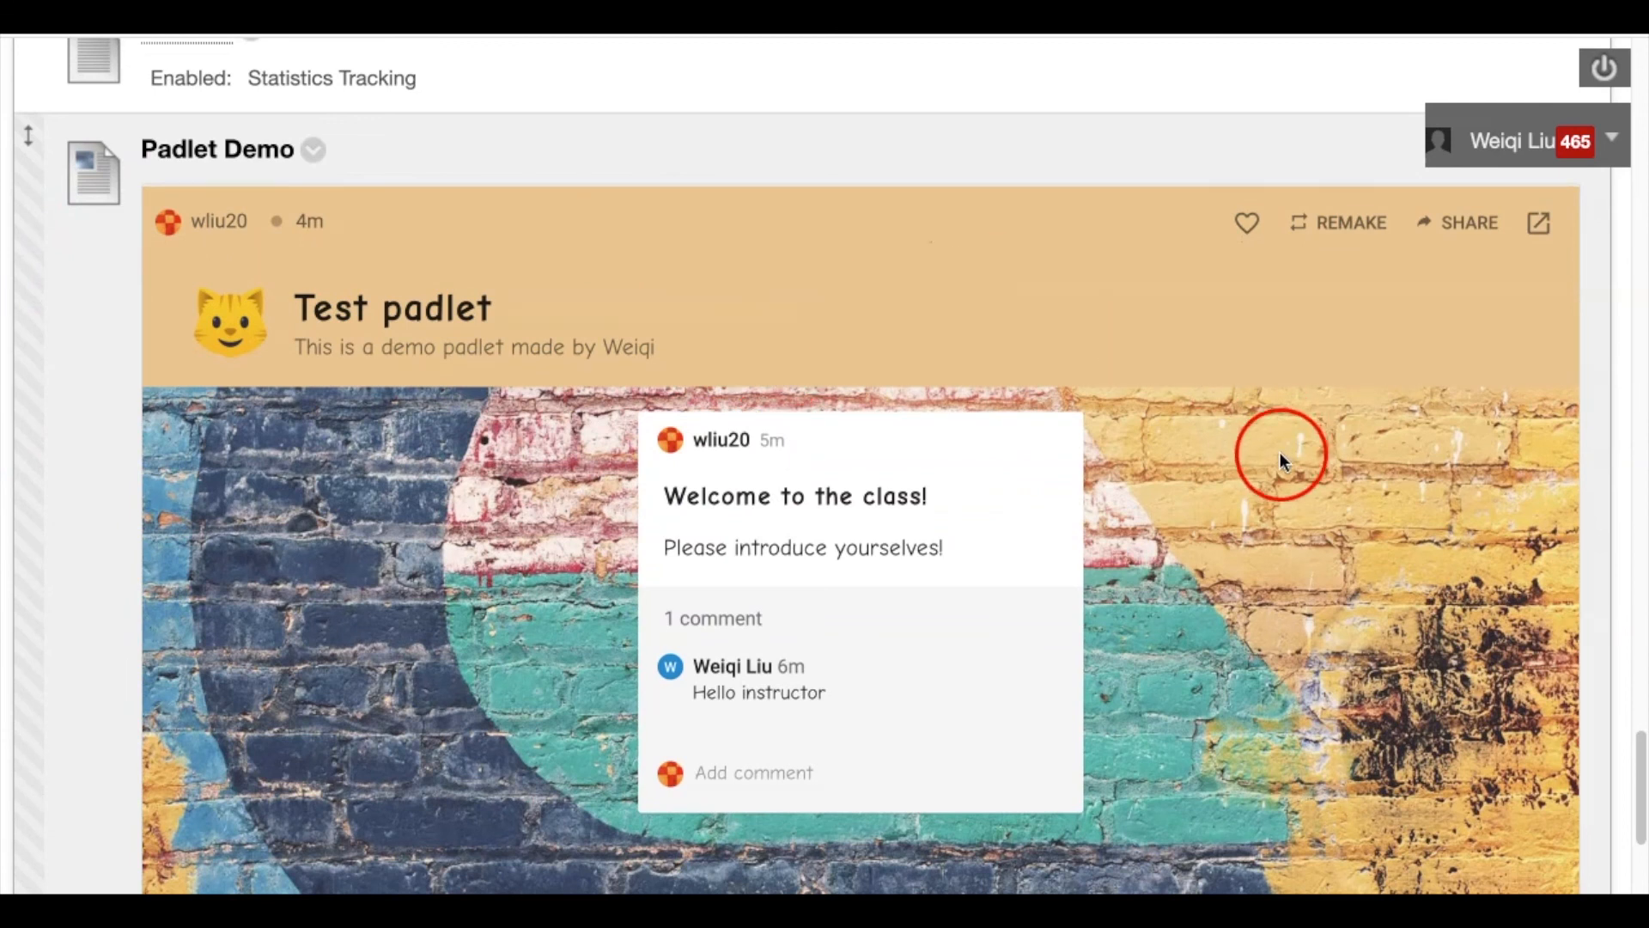
scroll(1281, 458, down, 1)
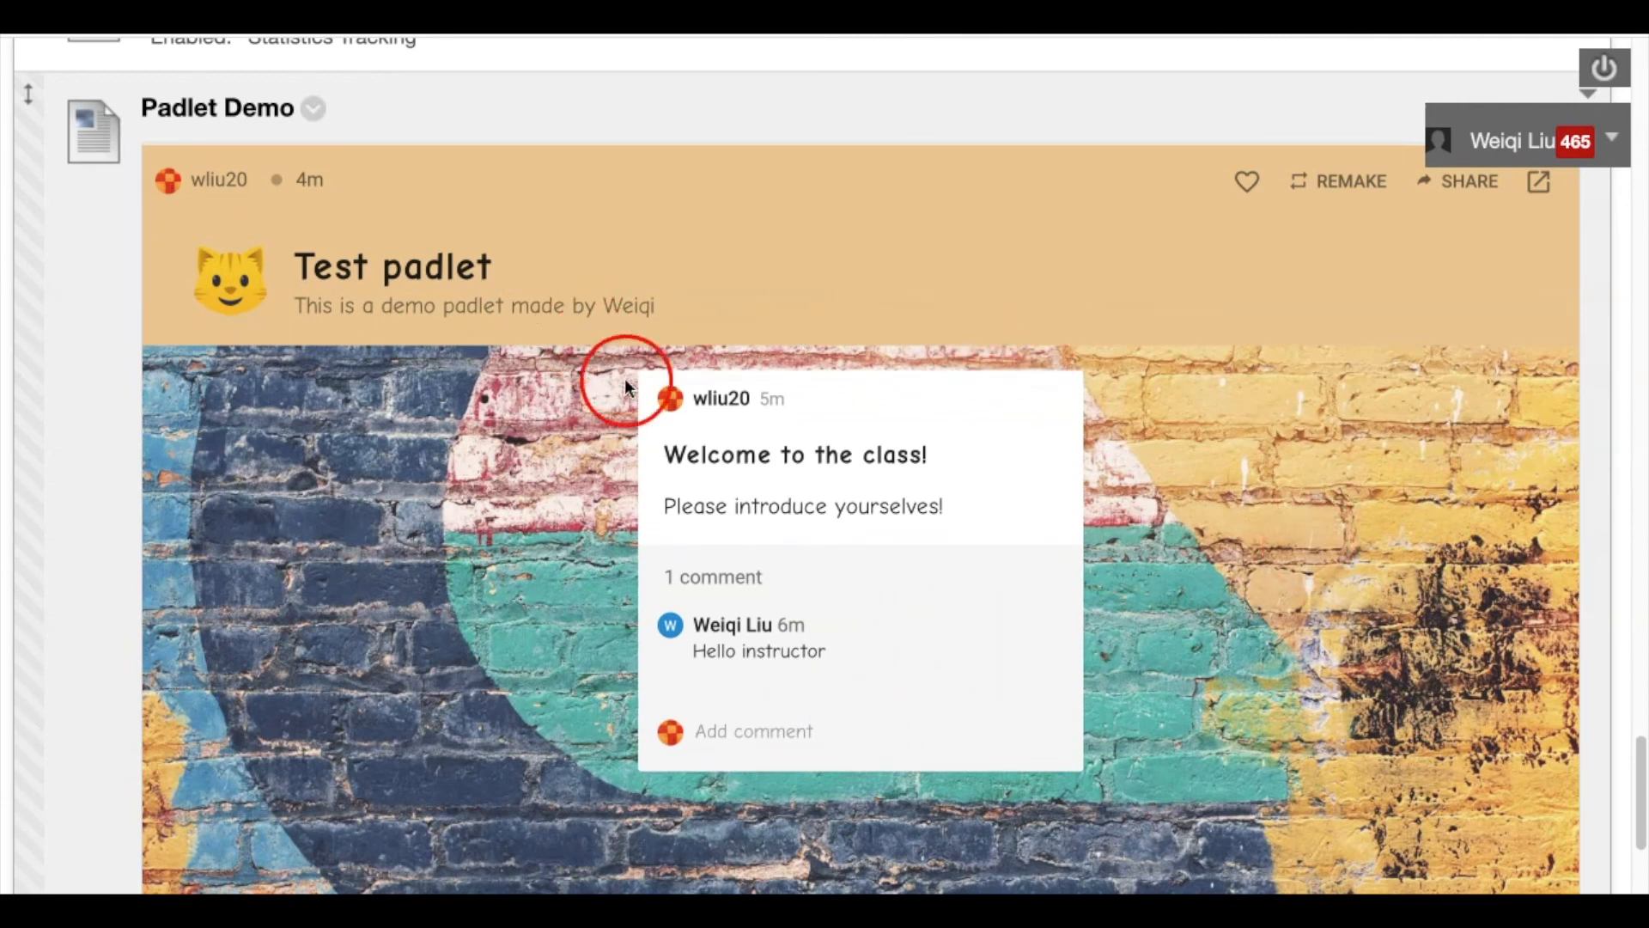
scroll(590, 463, down, 1)
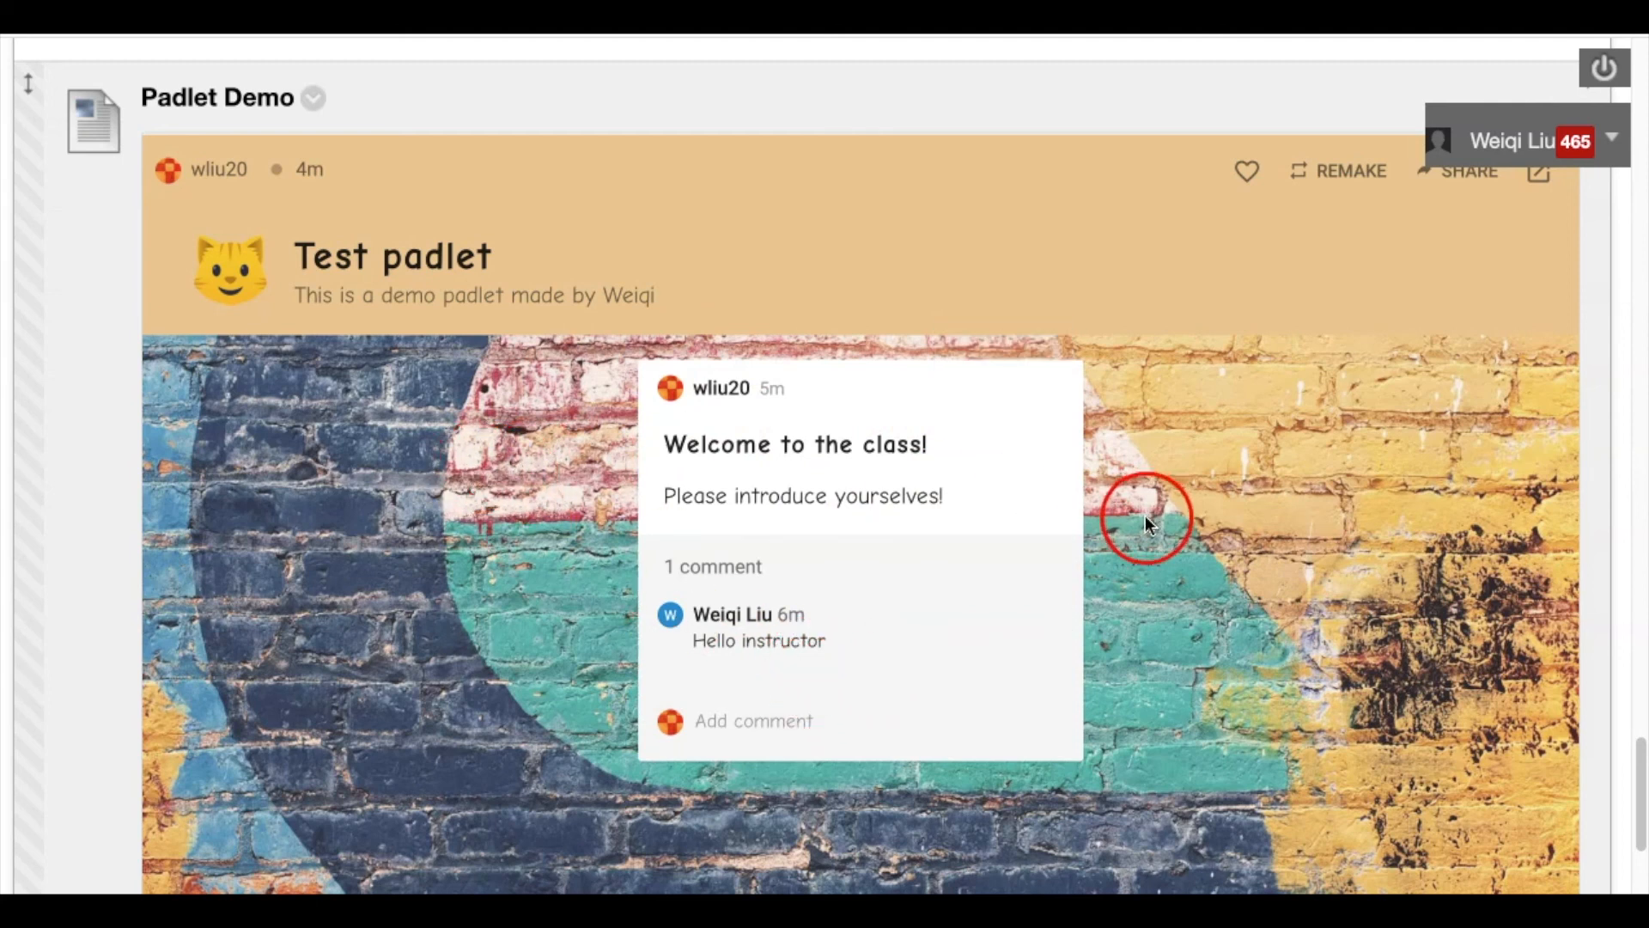
Create a new post on the embedded padlet wall titled 'This is a second post' and save it
double_click(1232, 512)
click(527, 450)
text(This is a second post)
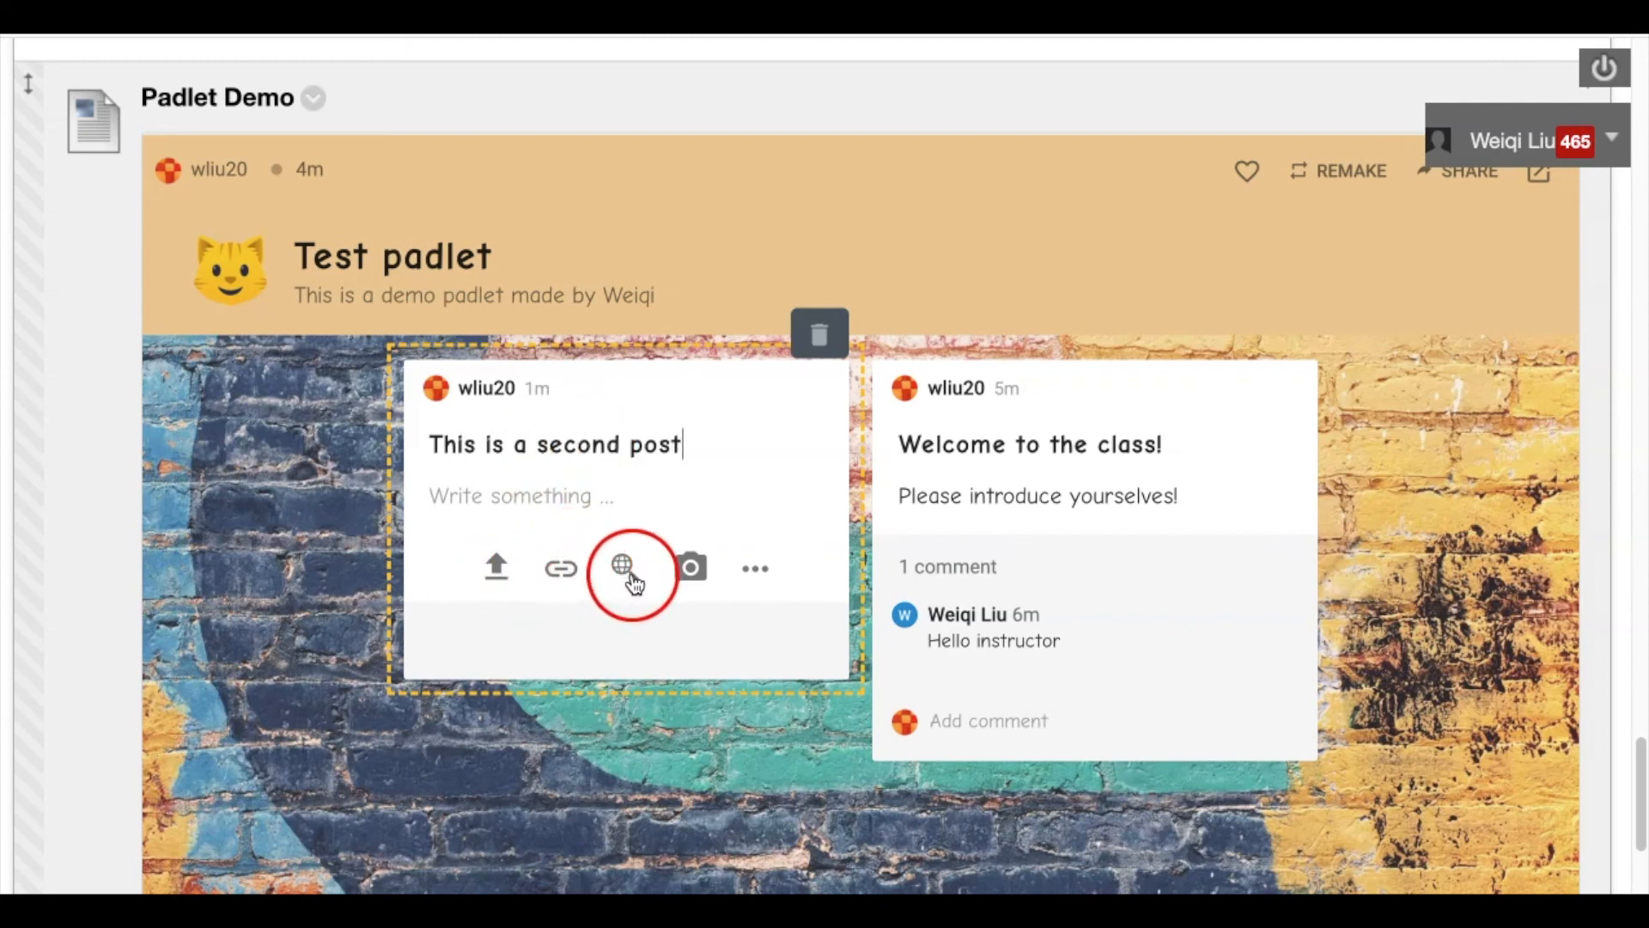
click(1443, 664)
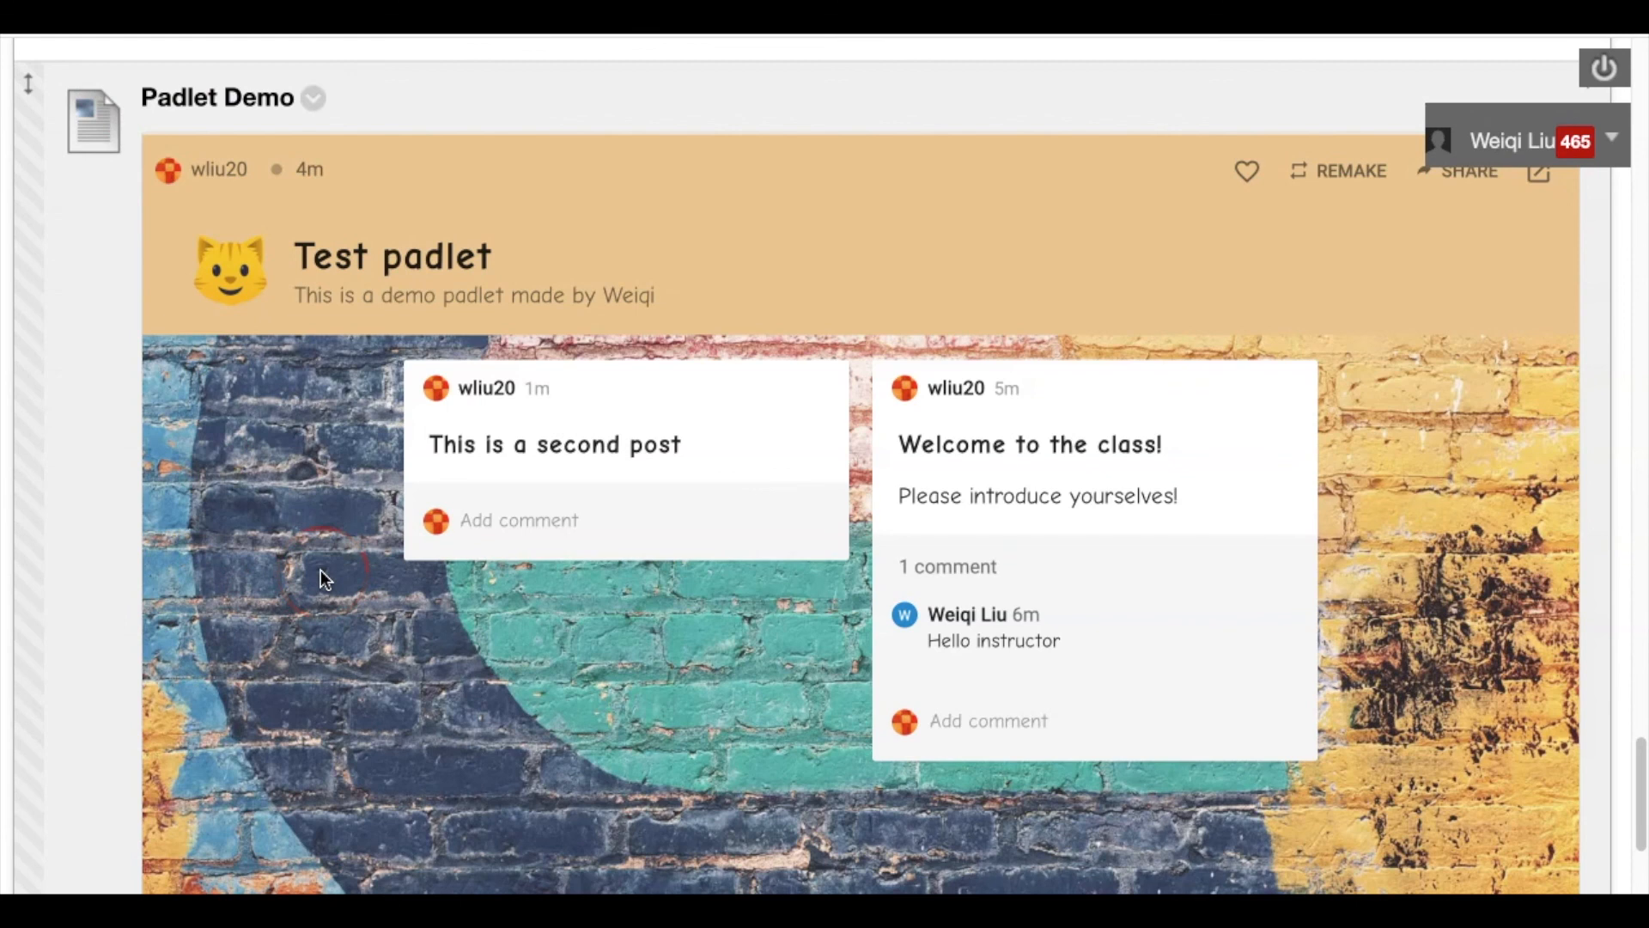
Leave the Embed options and close the Share panel to see the second post beside the welcome post
scroll(297, 683, up, 1)
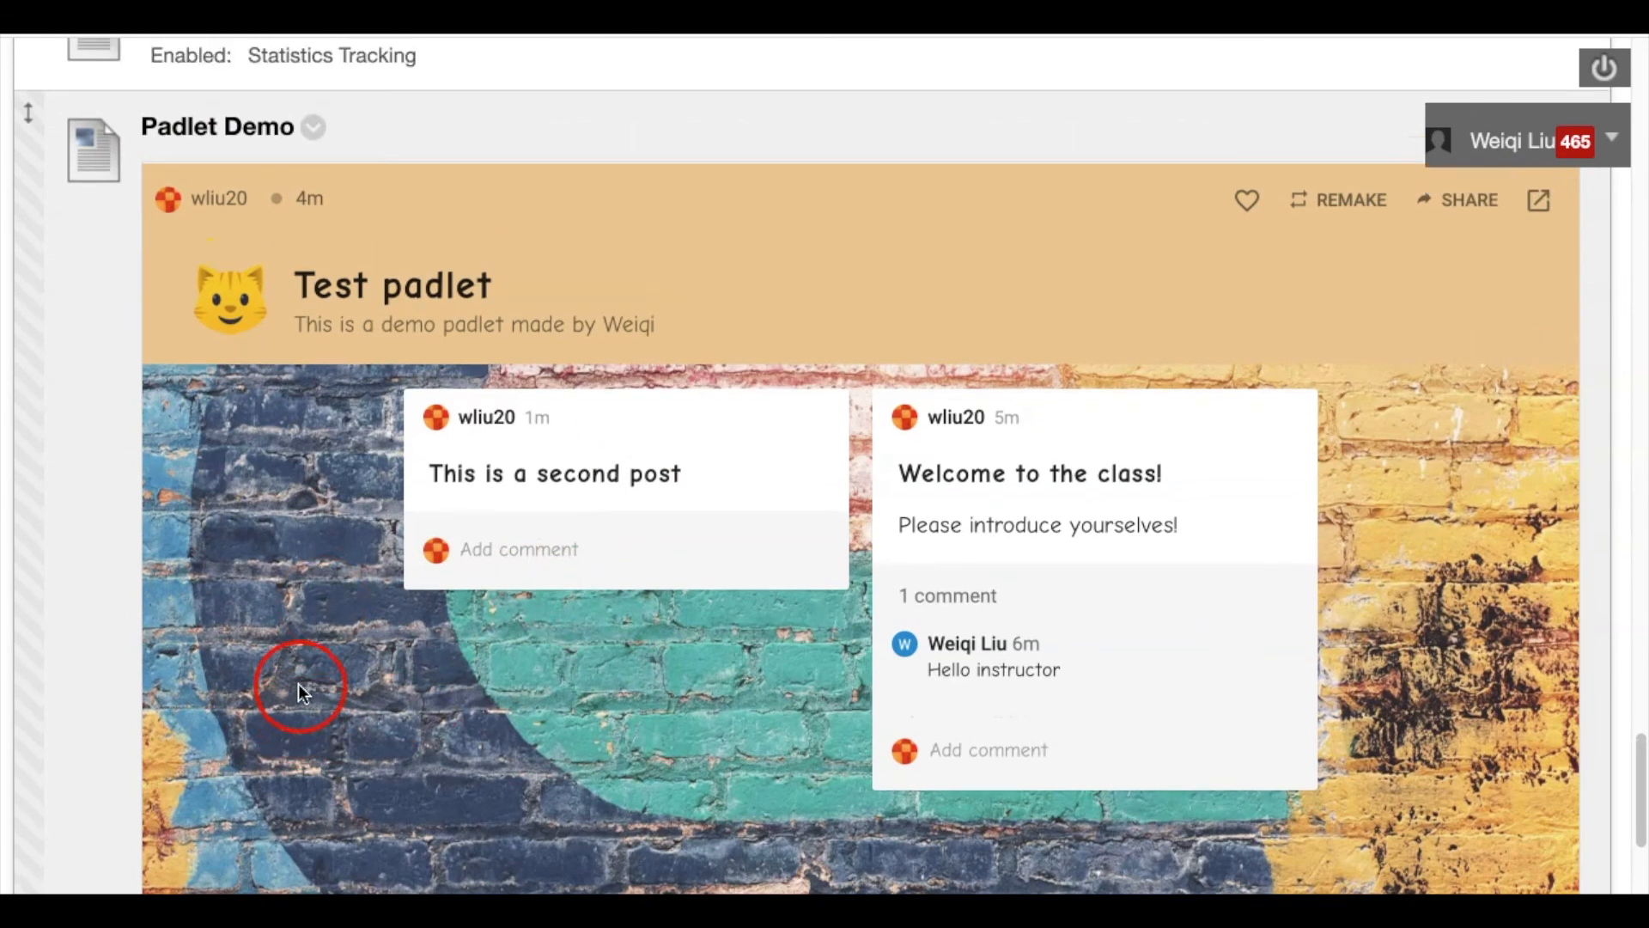
scroll(297, 683, up, 3)
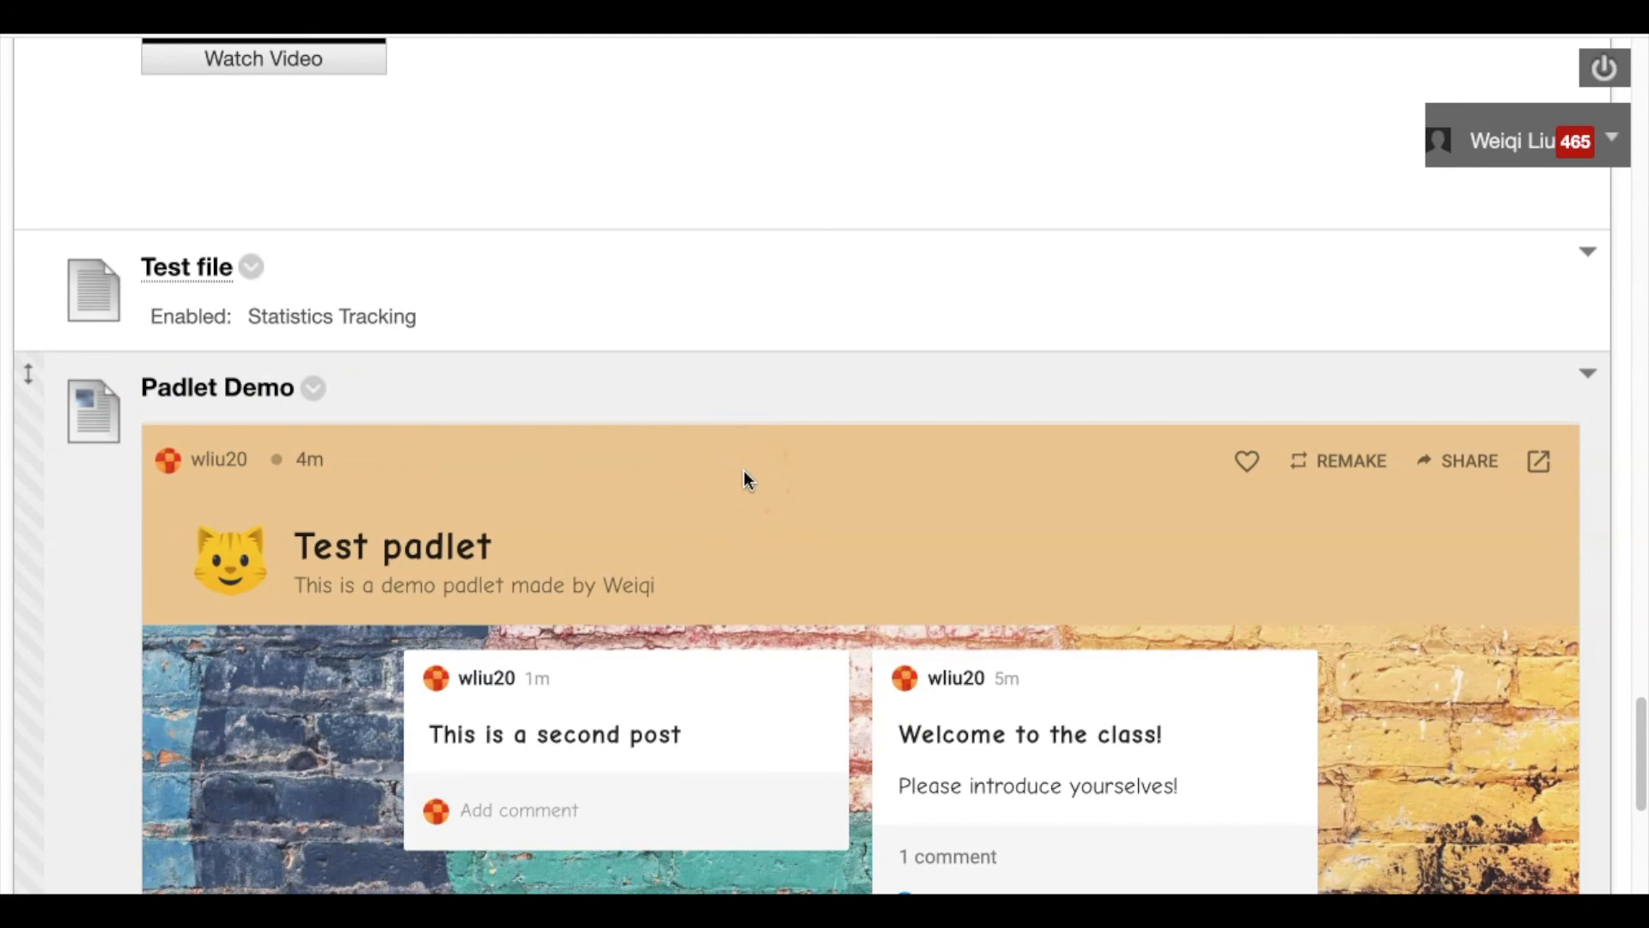
scroll(743, 471, down, 5)
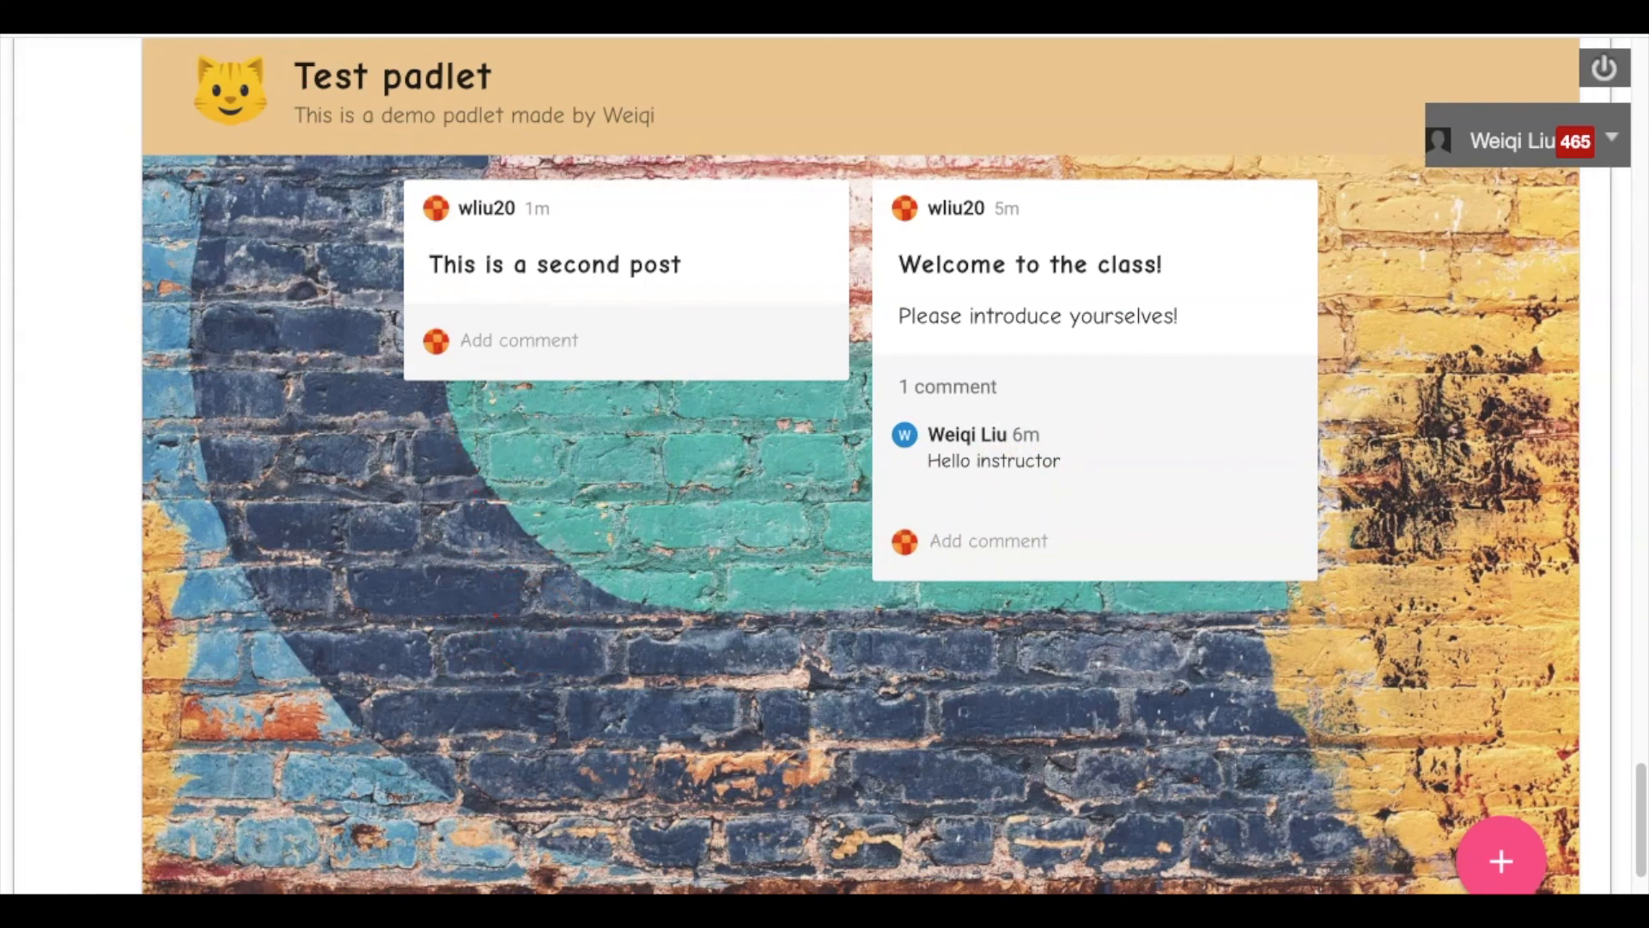
click(668, 501)
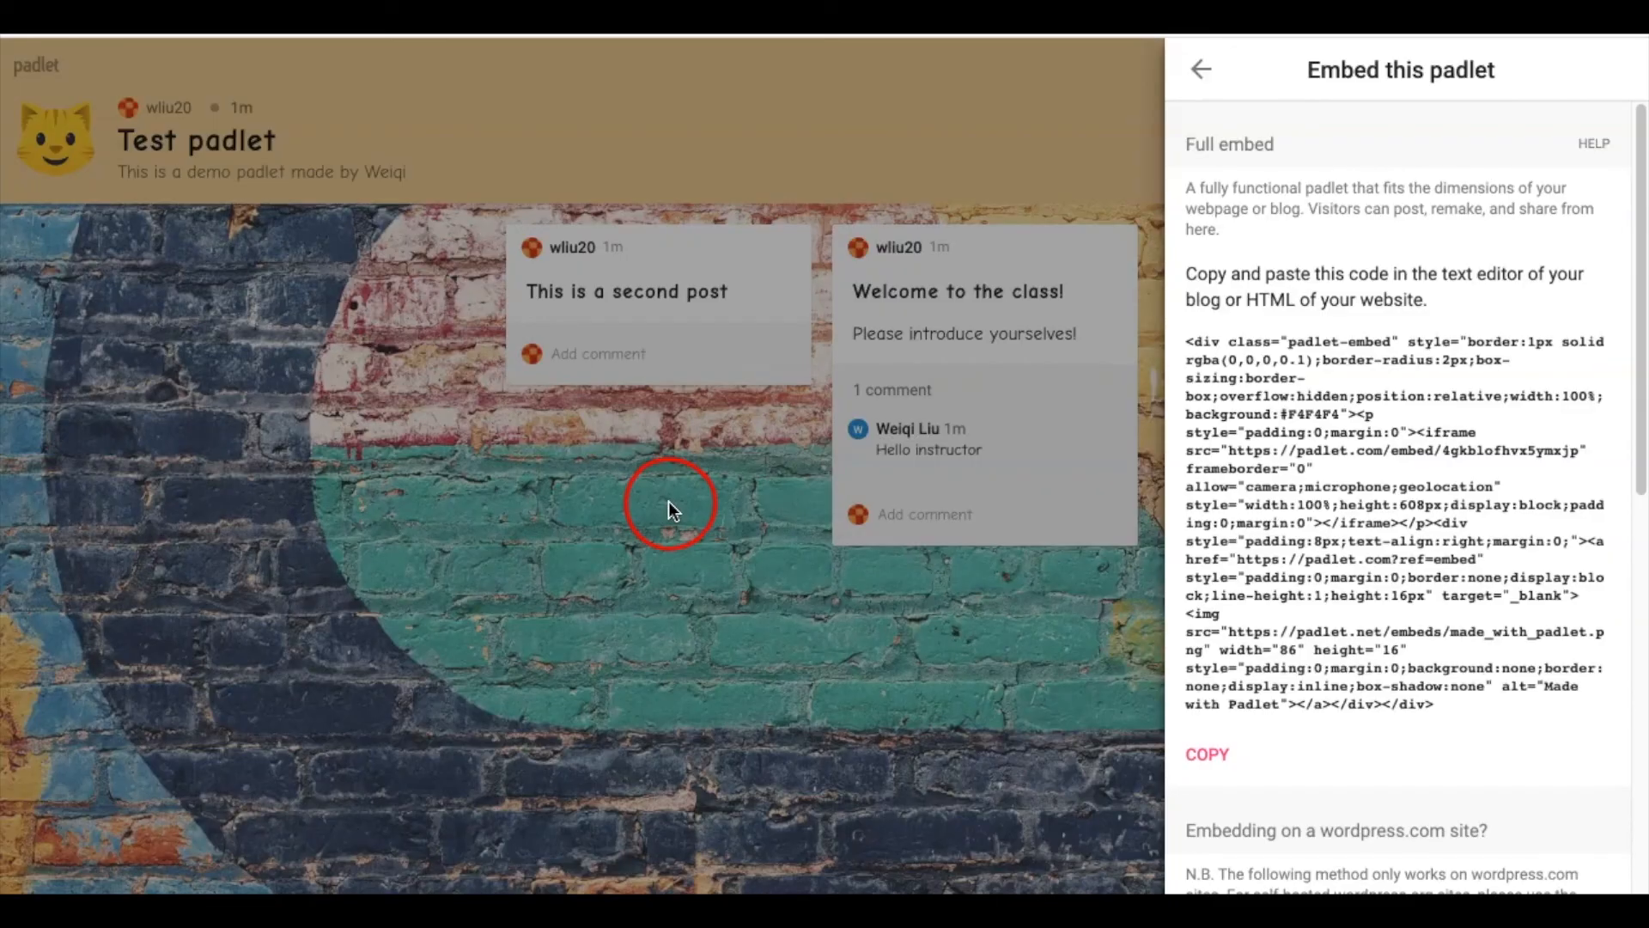
click(1202, 71)
click(1207, 69)
click(1338, 369)
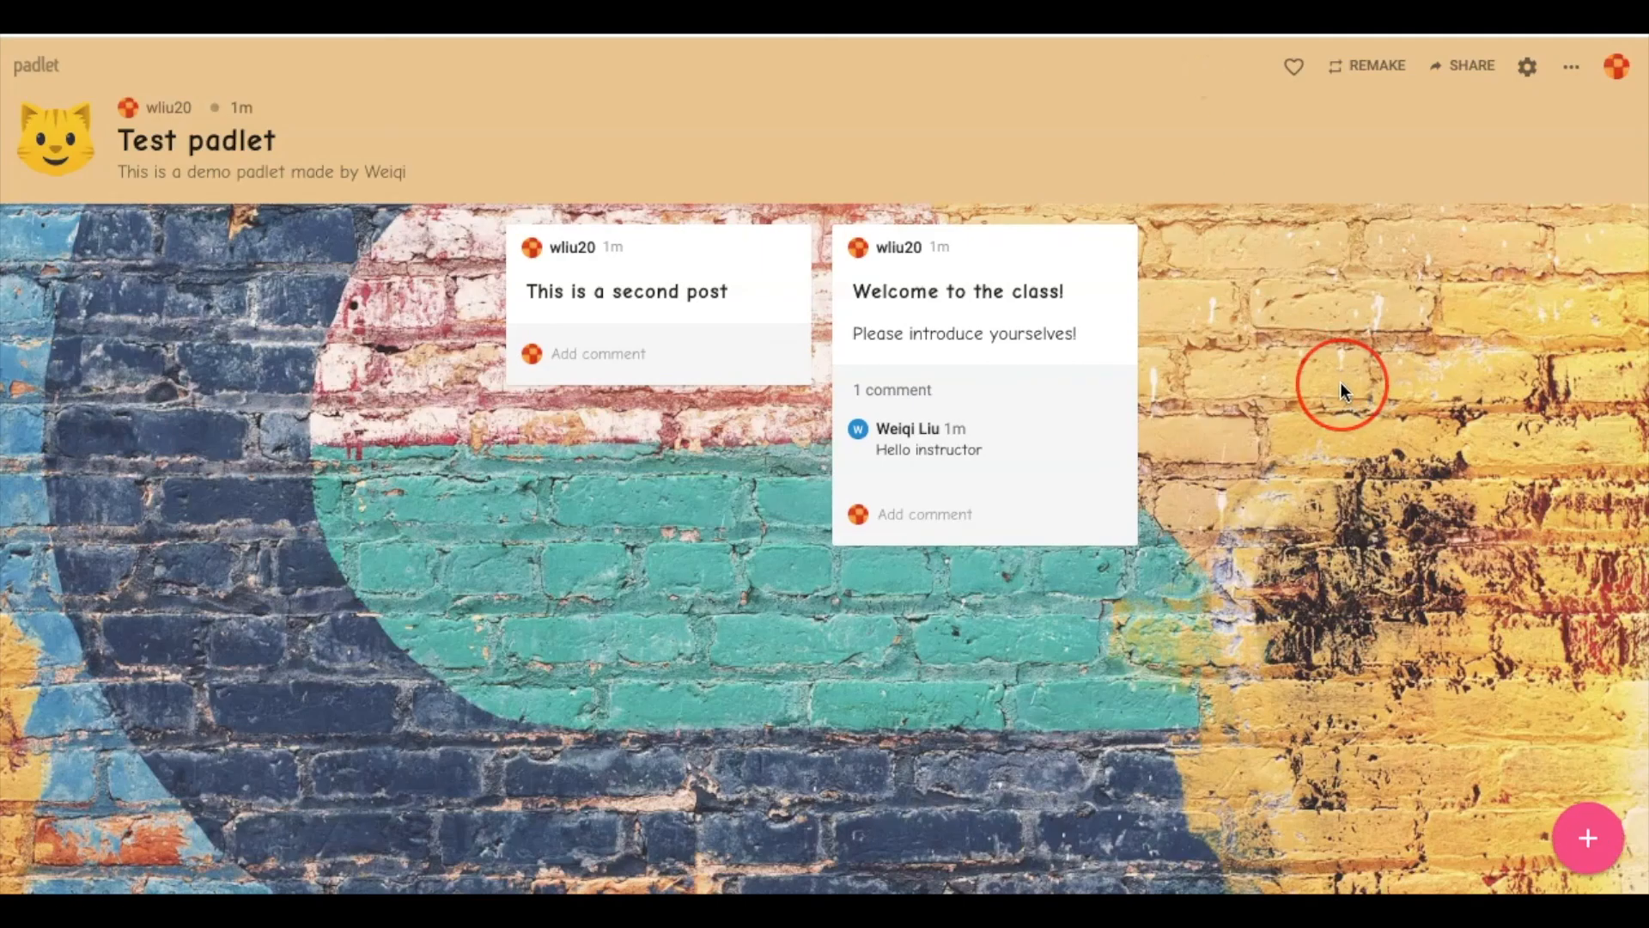